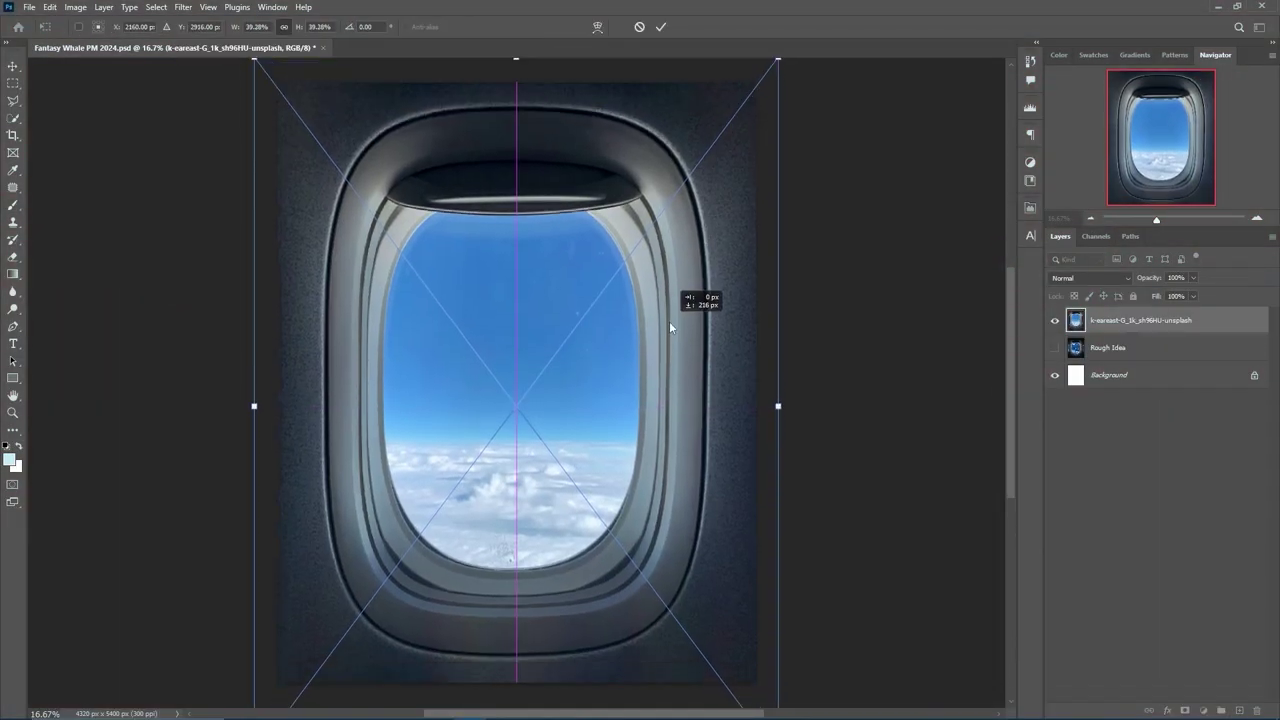
Scale and position the window photo to fill the canvas.
drag(680, 325, 757, 407)
drag(471, 374, 523, 246)
key(Return)
Duplicate the window photo and fit the shorter copy beside the original window.
key(b)
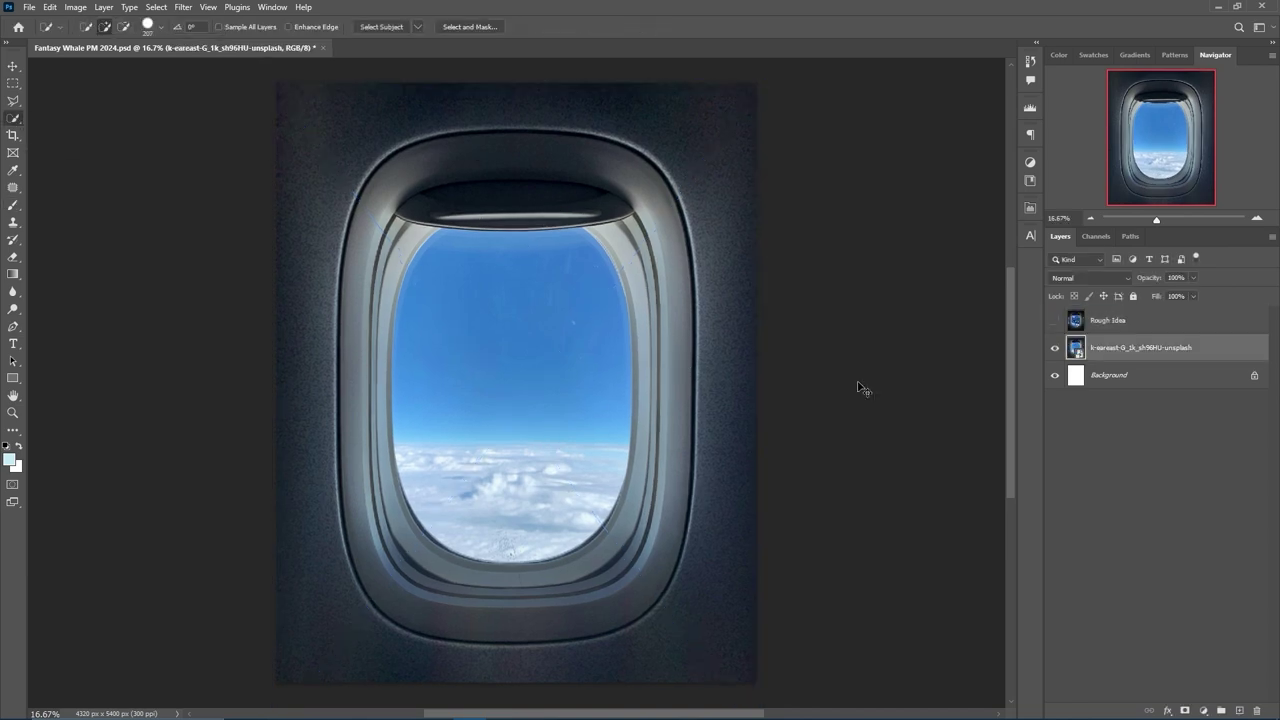
key(ctrl+j)
key(ctrl+t)
drag(509, 371, 730, 408)
drag(797, 83, 797, 163)
drag(797, 700, 797, 603)
drag(806, 276, 759, 328)
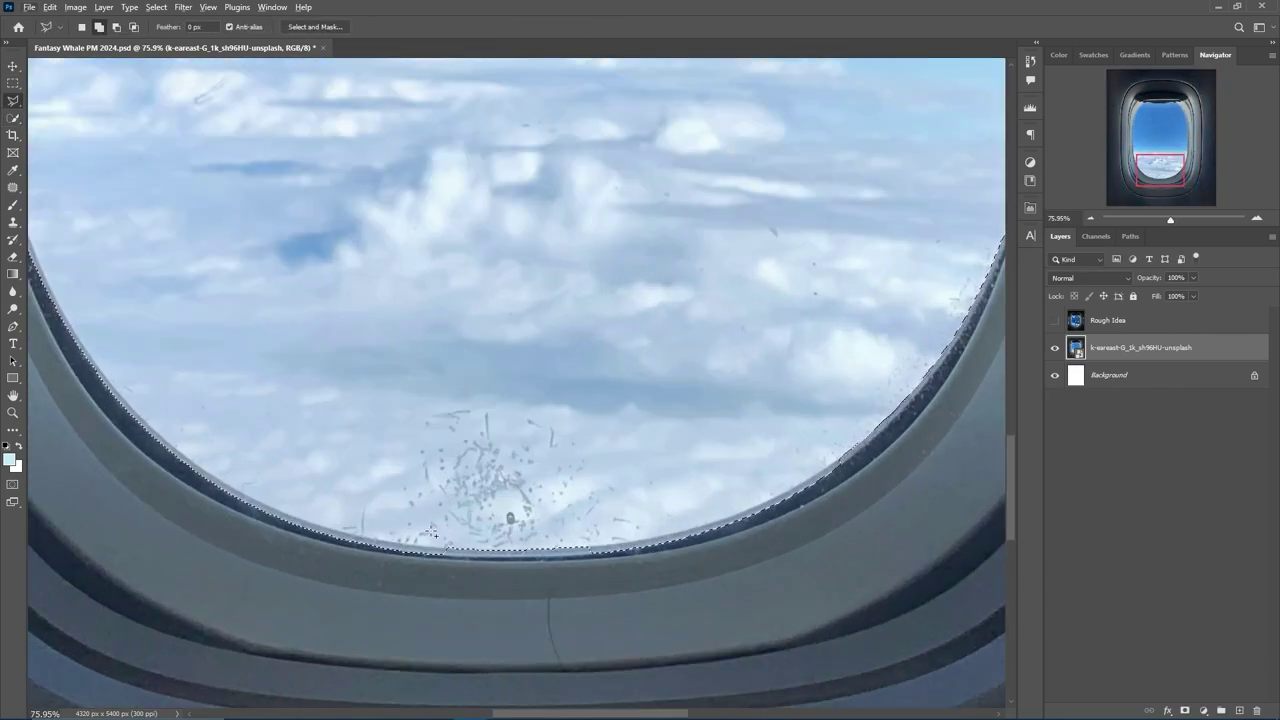
Add a layer mask that hides the sky inside the window opening.
scroll(529, 560, down, 3)
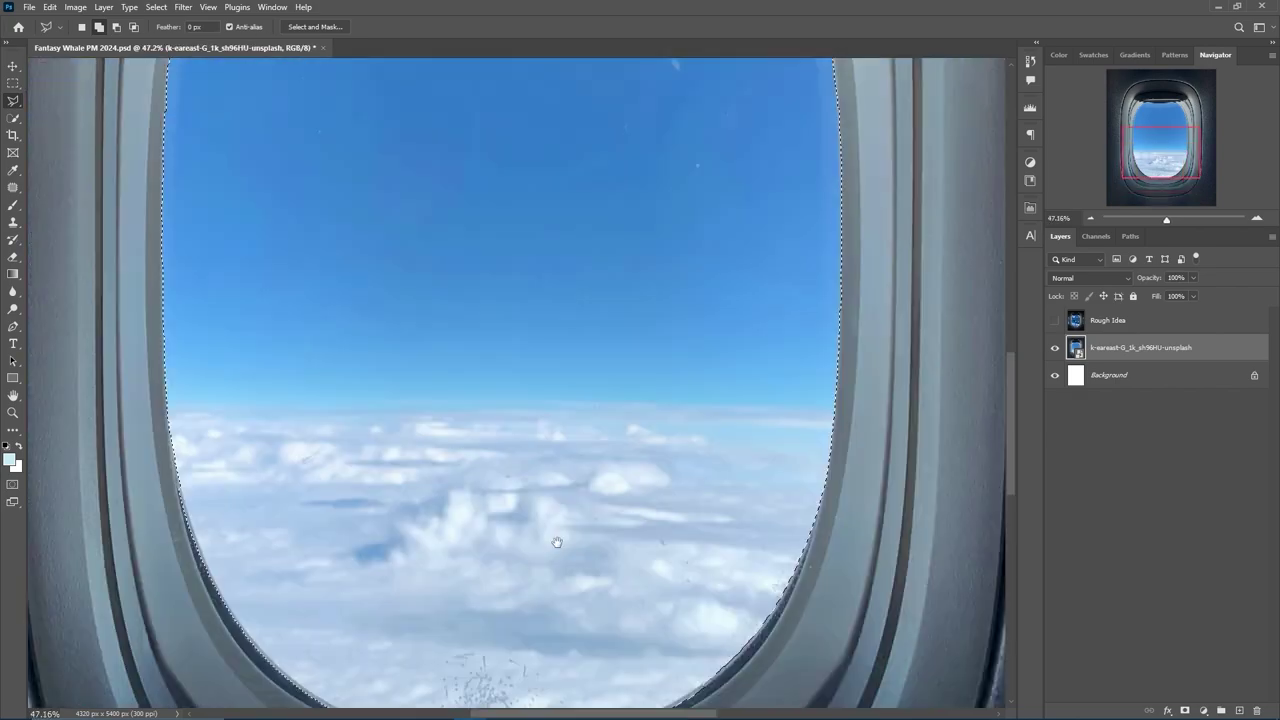
scroll(500, 450, down, 2)
scroll(366, 392, up, 6)
scroll(356, 205, down, 3)
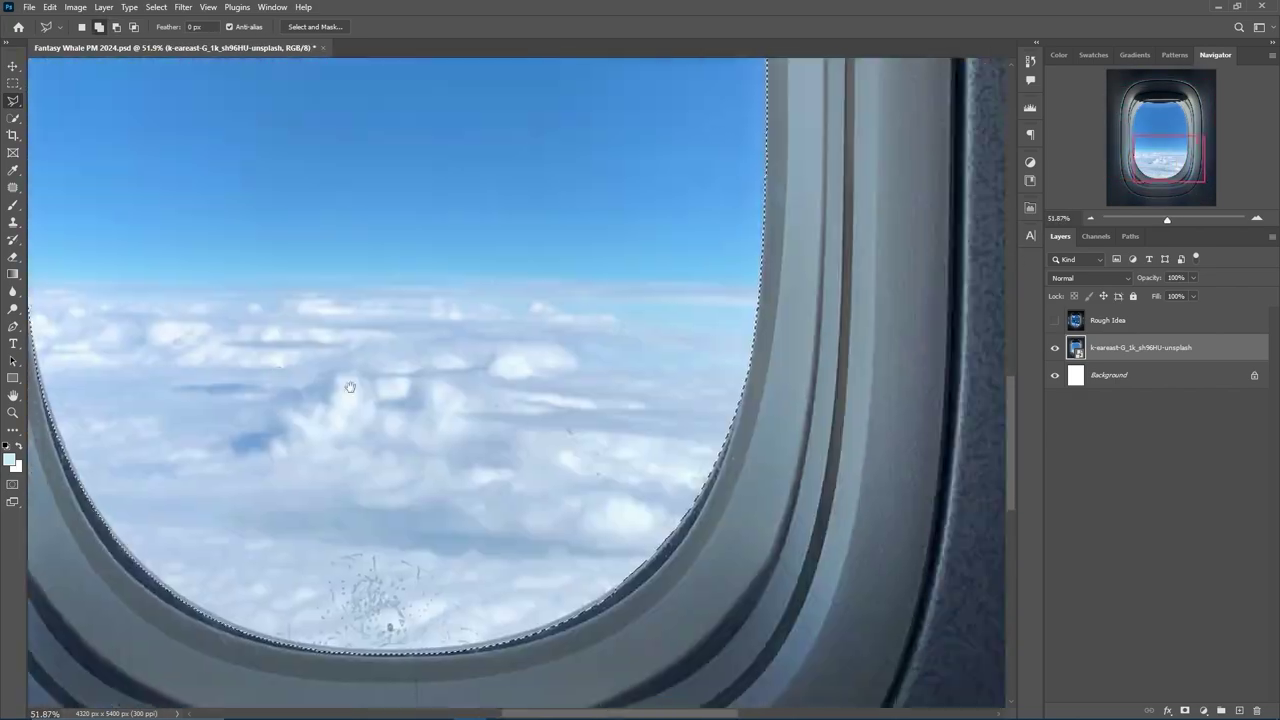
scroll(779, 276, up, 3)
scroll(597, 630, down, 3)
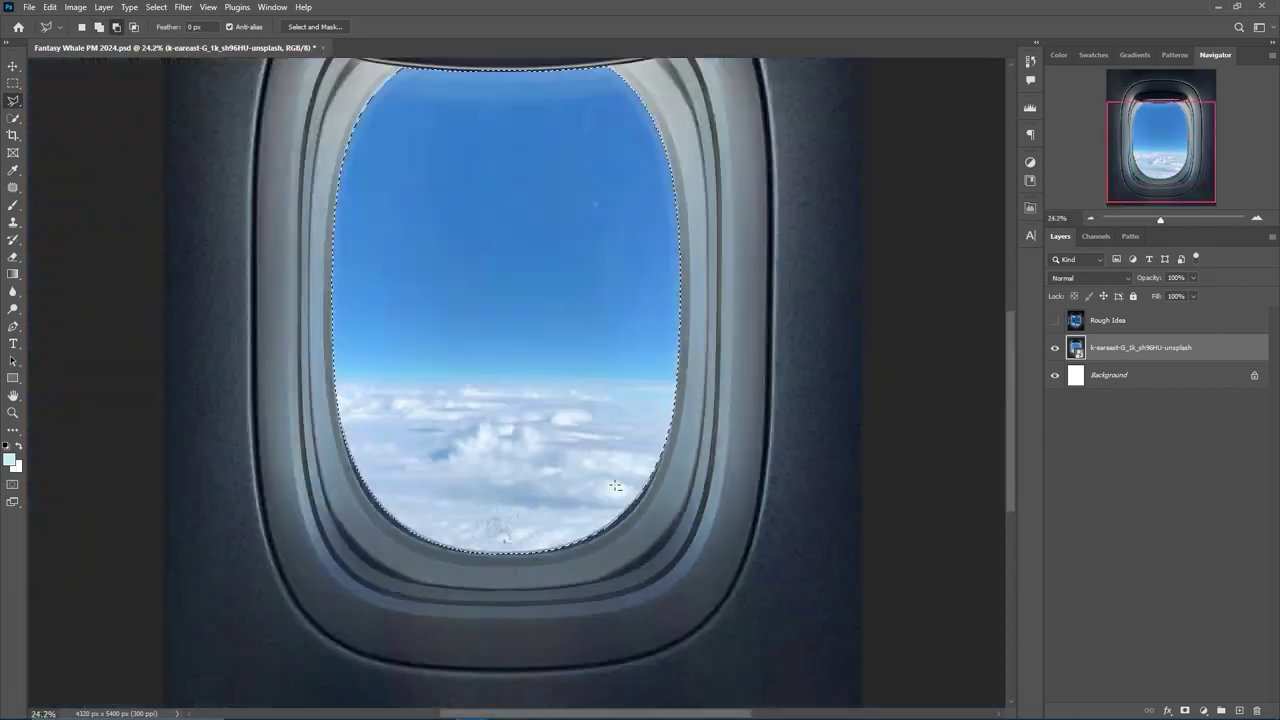
alt+click(1185, 710)
Paint the window mask along the inner frame to hide the leftover sky slivers.
key(b)
scroll(533, 171, up, 4)
scroll(533, 171, up, 2)
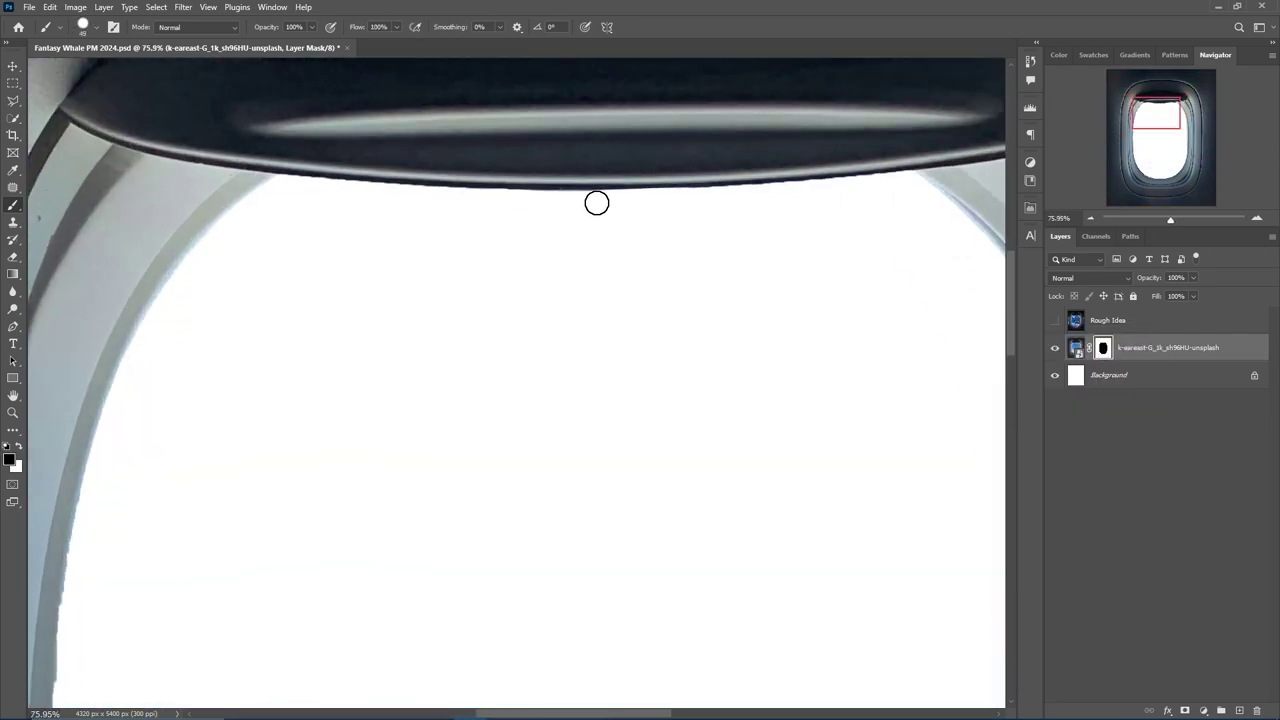
scroll(597, 204, down, 2)
scroll(462, 223, up, 2)
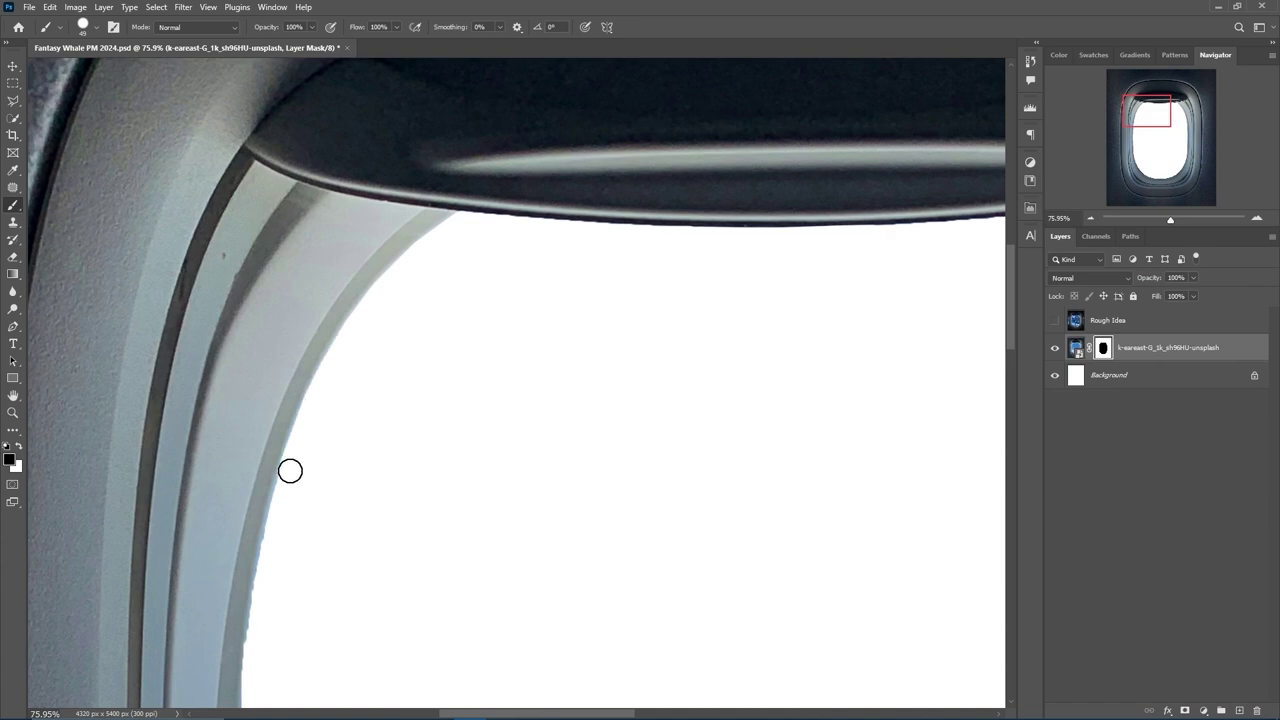
scroll(290, 470, down, 4)
scroll(323, 371, down, 2)
scroll(346, 249, down, 3)
scroll(369, 220, down, 3)
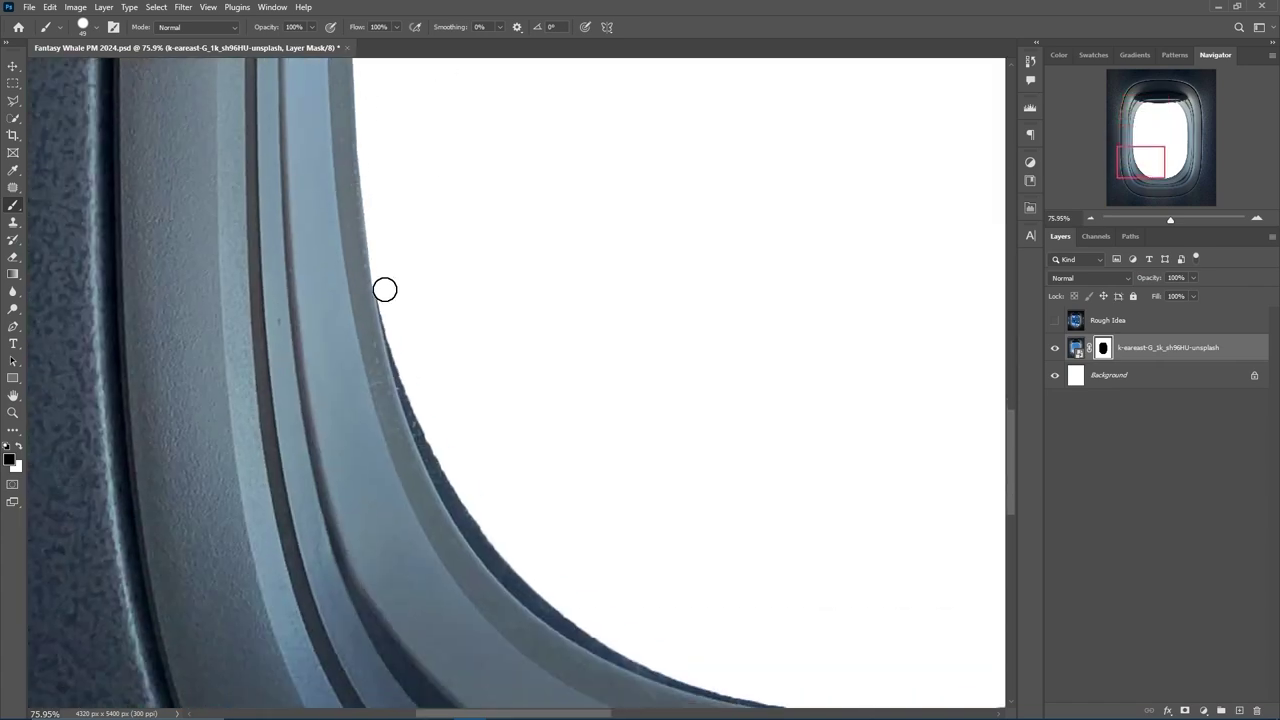
scroll(400, 300, down, 3)
scroll(371, 265, up, 2)
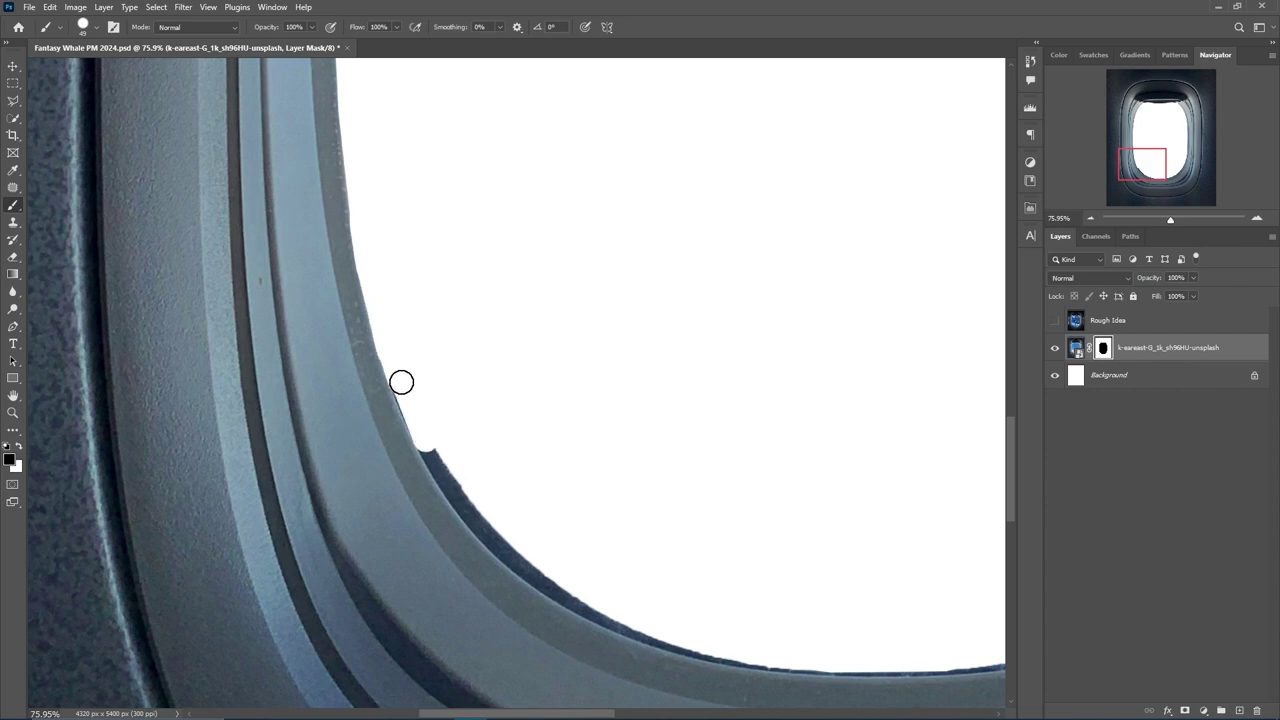
scroll(419, 421, down, 3)
scroll(368, 355, right, 2)
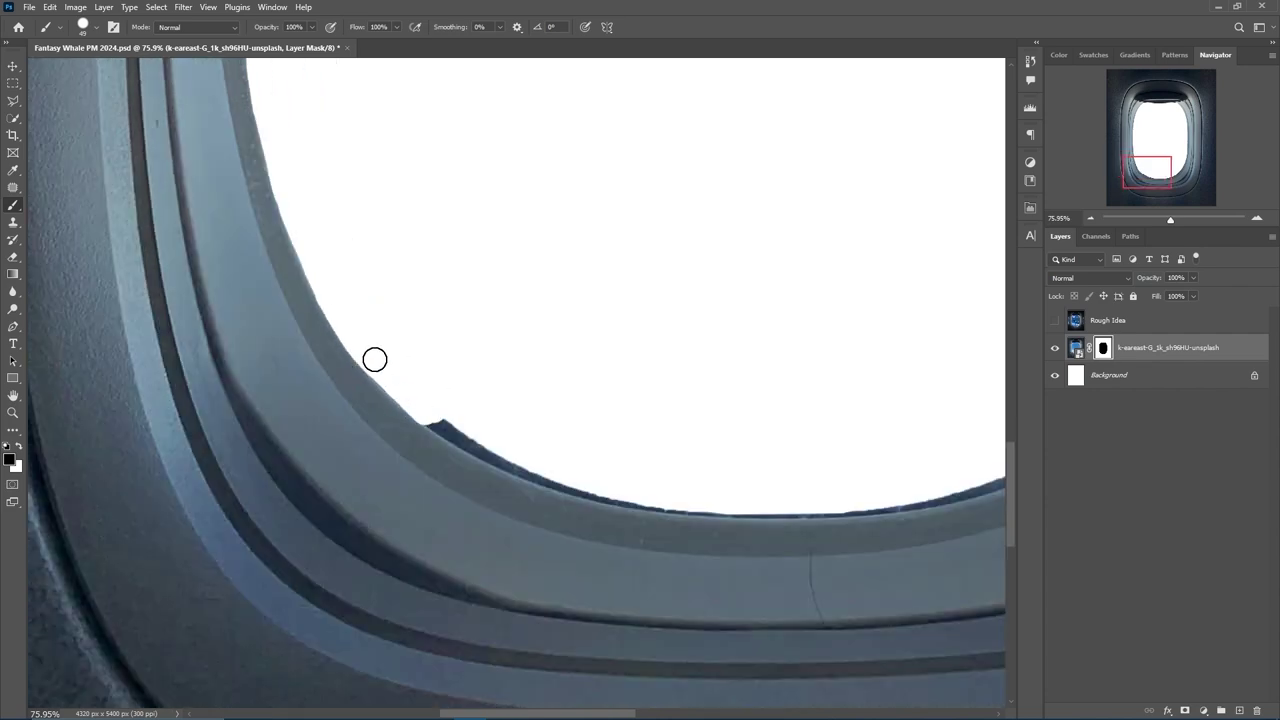
scroll(500, 520, down, 5)
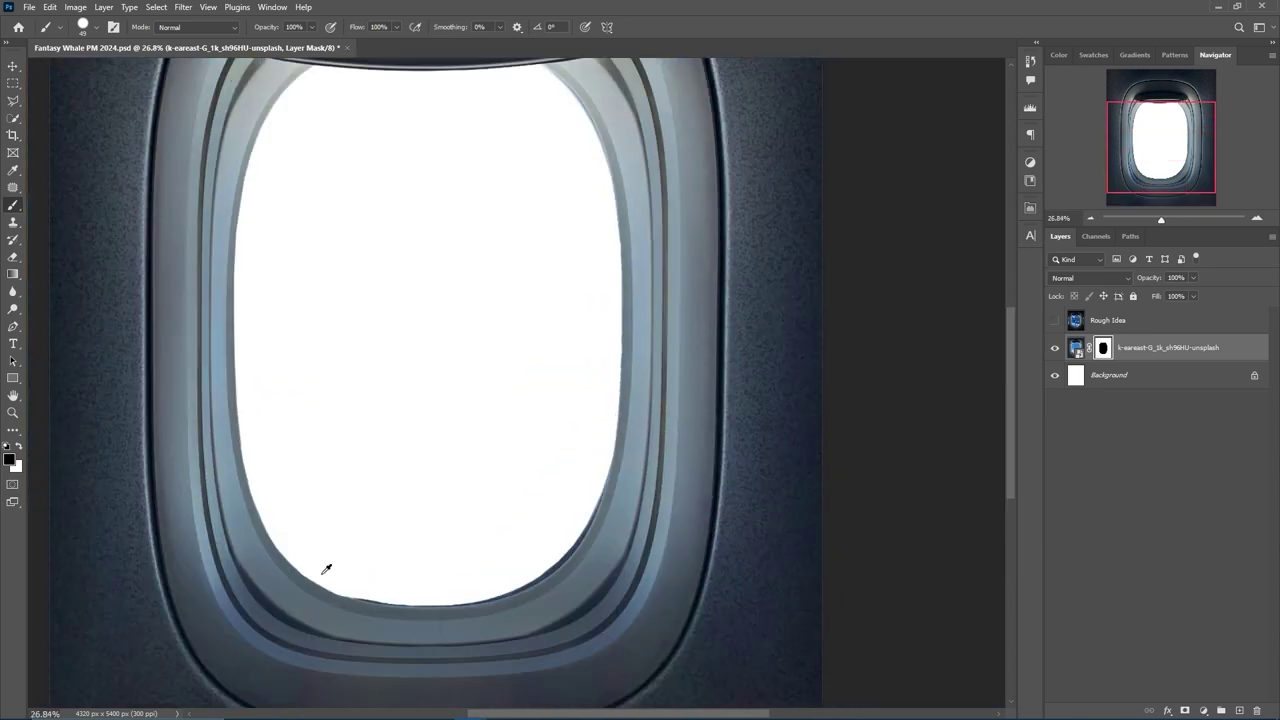
scroll(300, 450, up, 5)
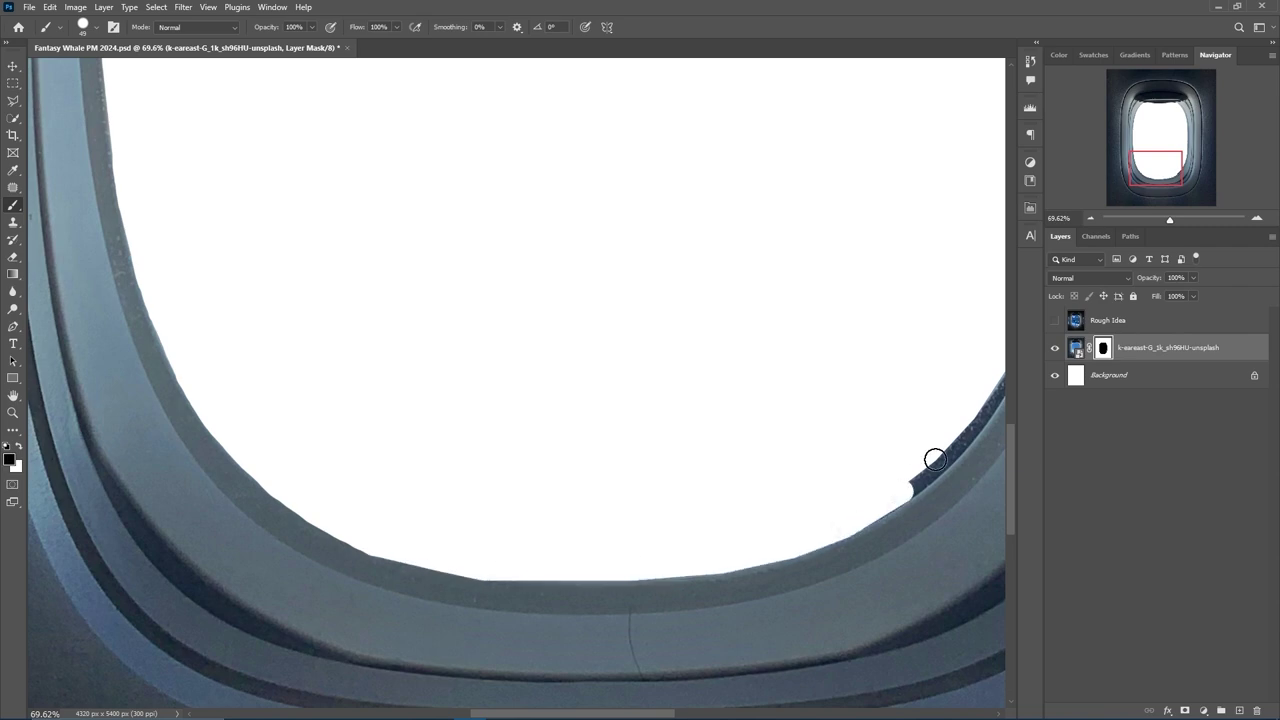
scroll(934, 459, down, 5)
scroll(657, 504, up, 5)
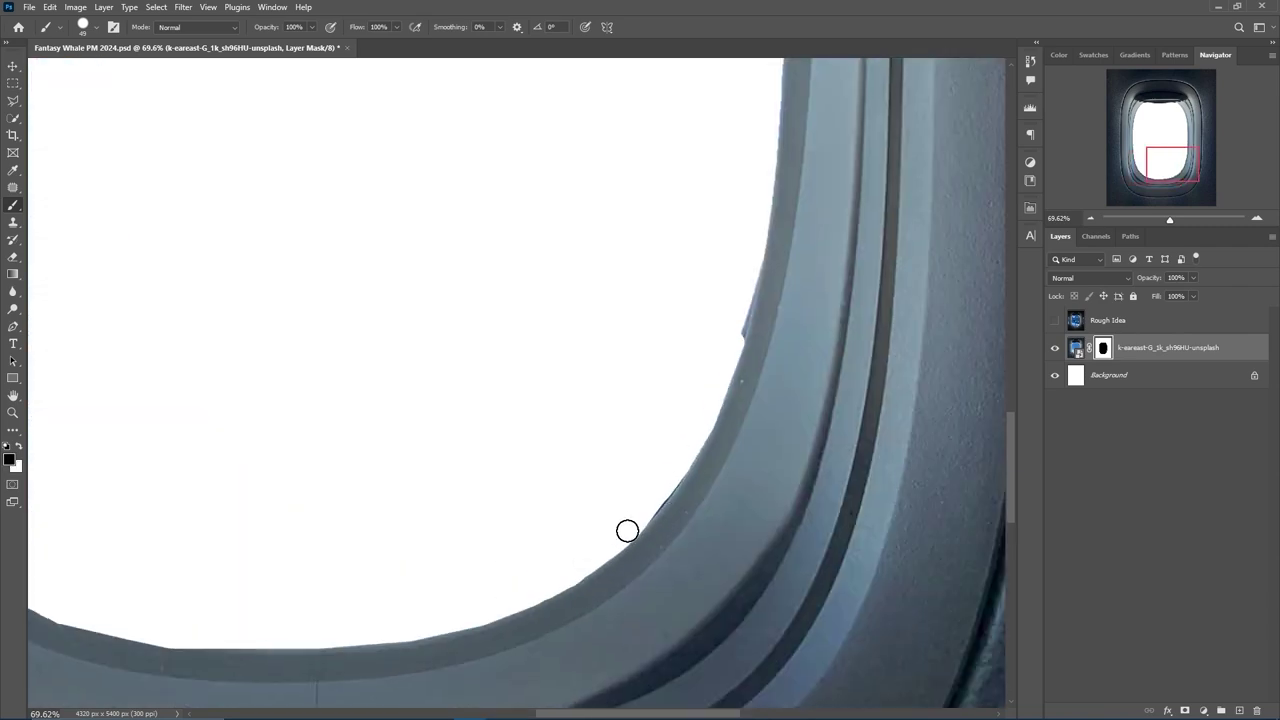
scroll(627, 530, up, 5)
scroll(594, 454, up, 3)
scroll(609, 389, up, 4)
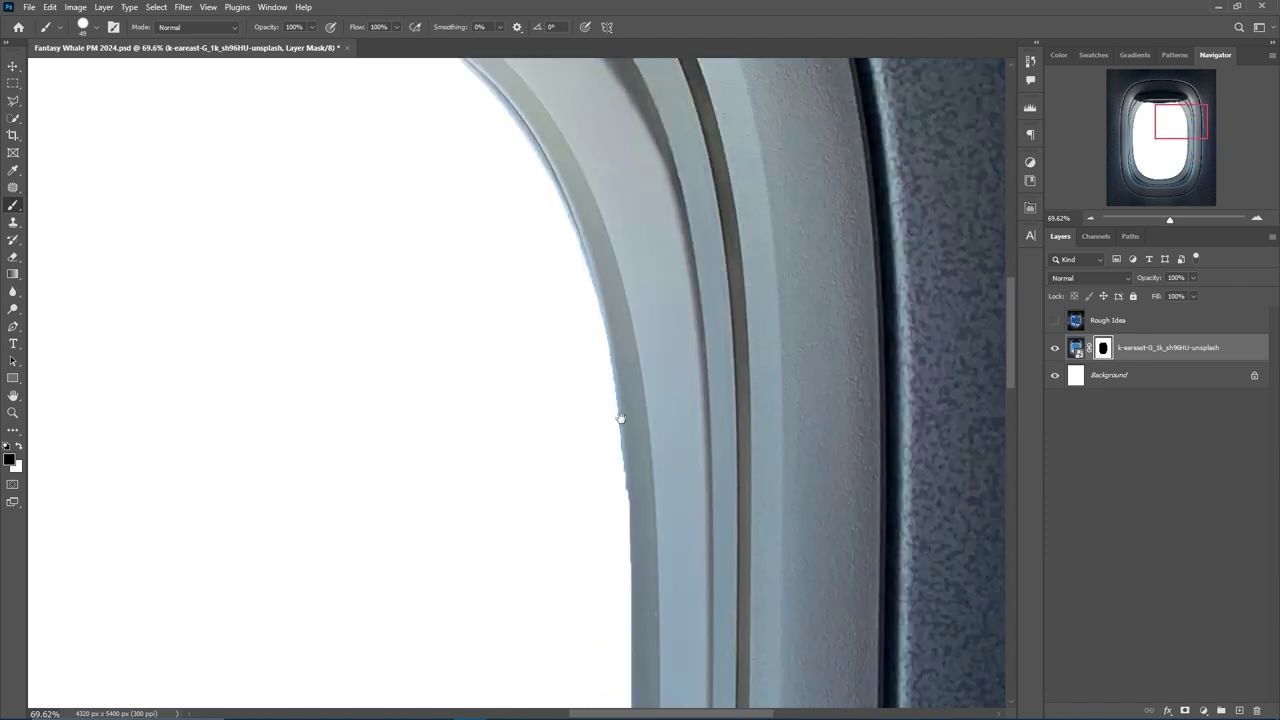
scroll(620, 418, up, 3)
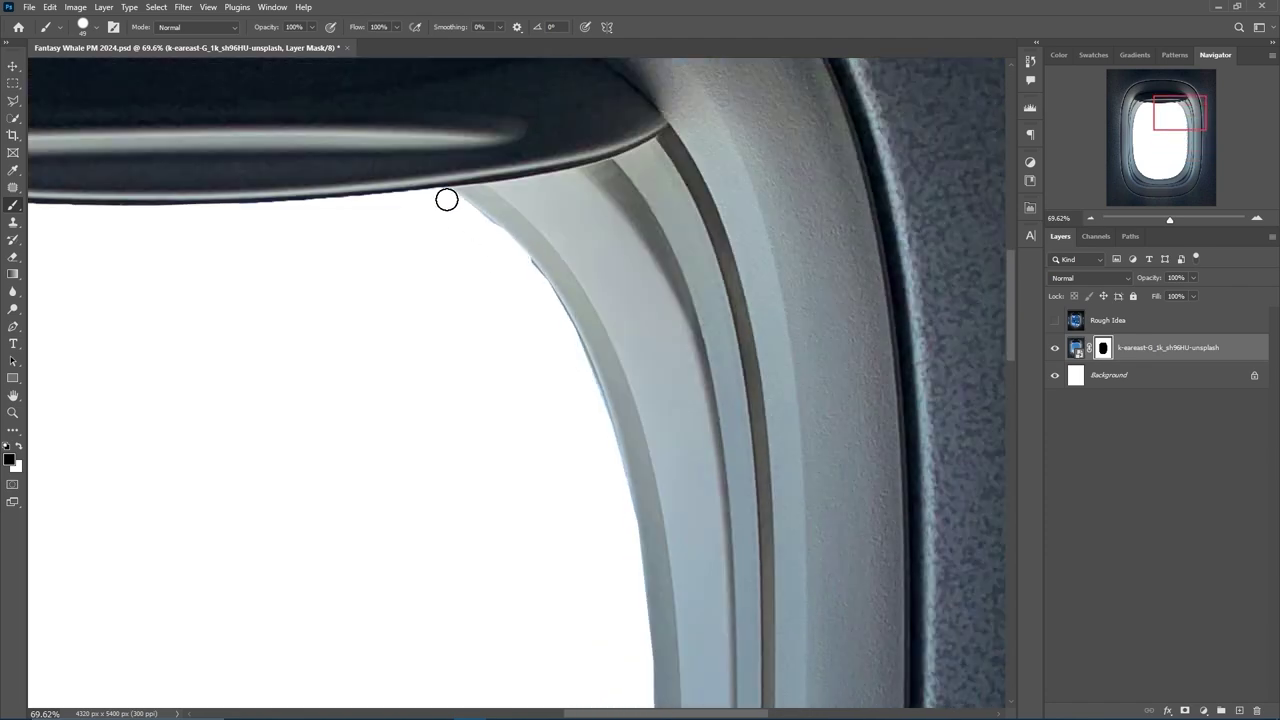
Swap the brush colour to touch up the mask edge, then view the whole canvas.
key(x)
scroll(575, 330, up, 1)
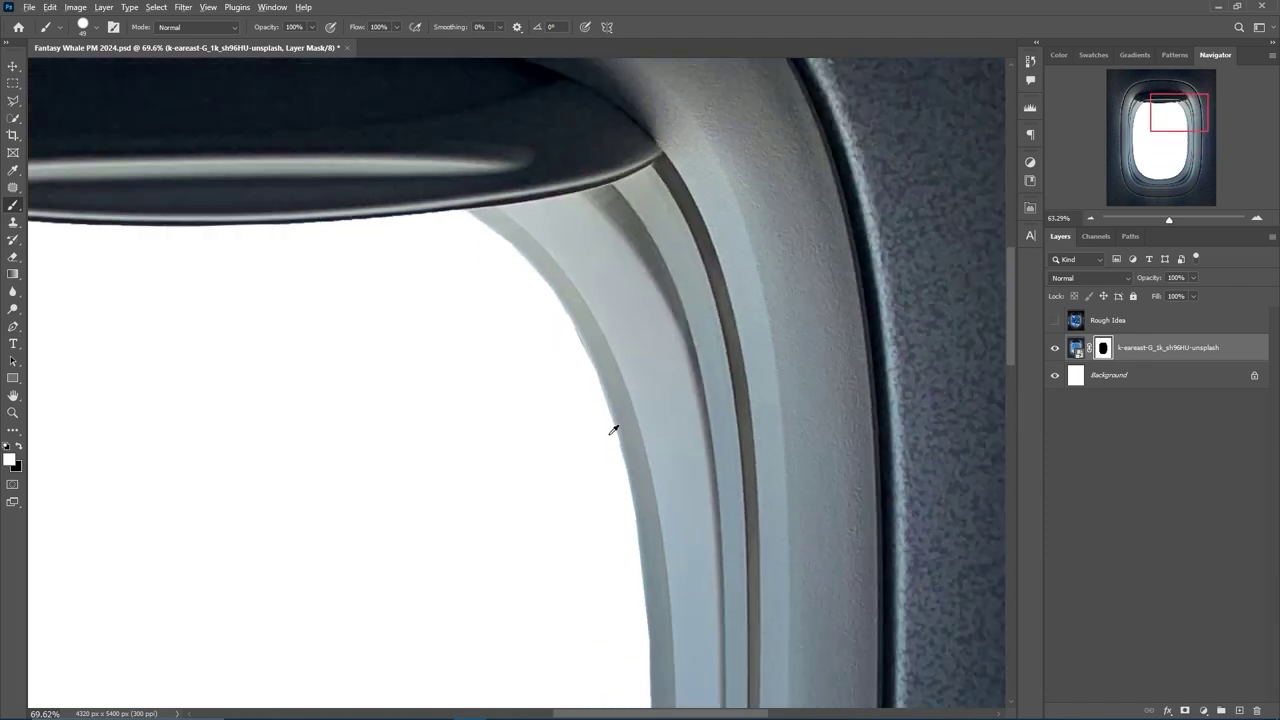
scroll(608, 527, down, 3)
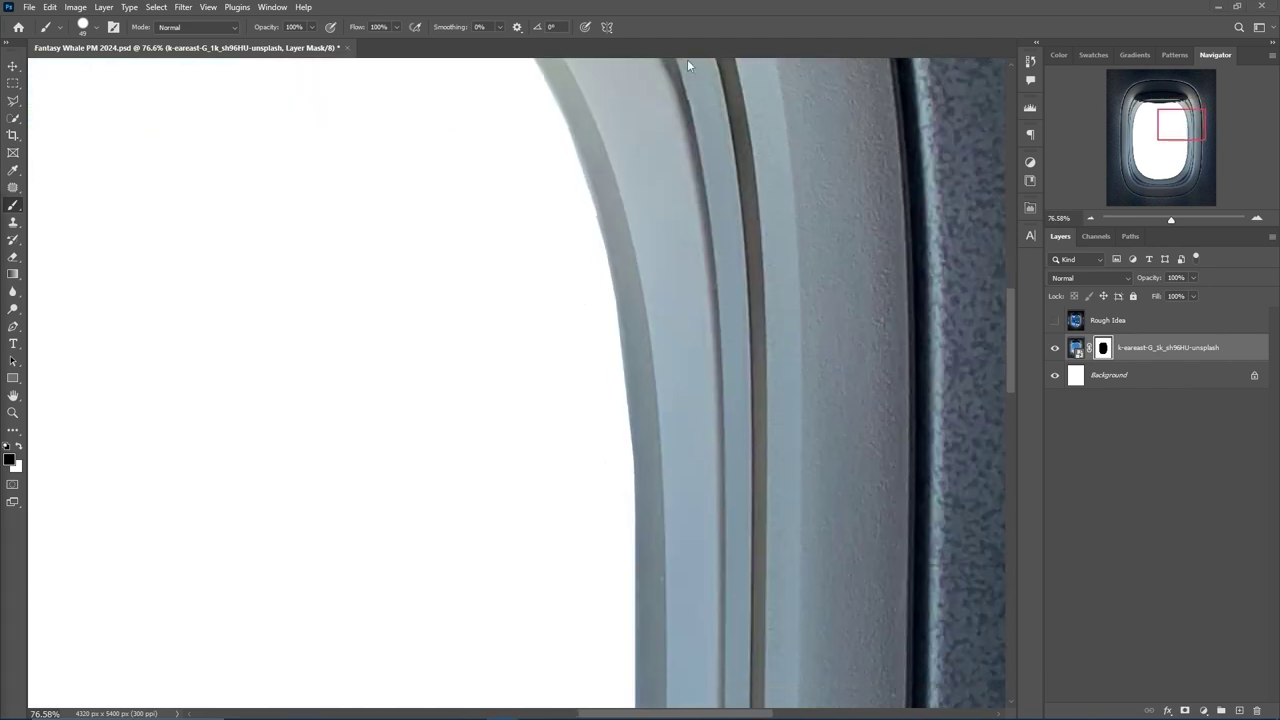
key(ctrl+0)
Duplicate the masked window and transform the copy into a shorter window at the right edge.
key(ctrl+j)
key(ctrl+t)
drag(575, 415, 704, 392)
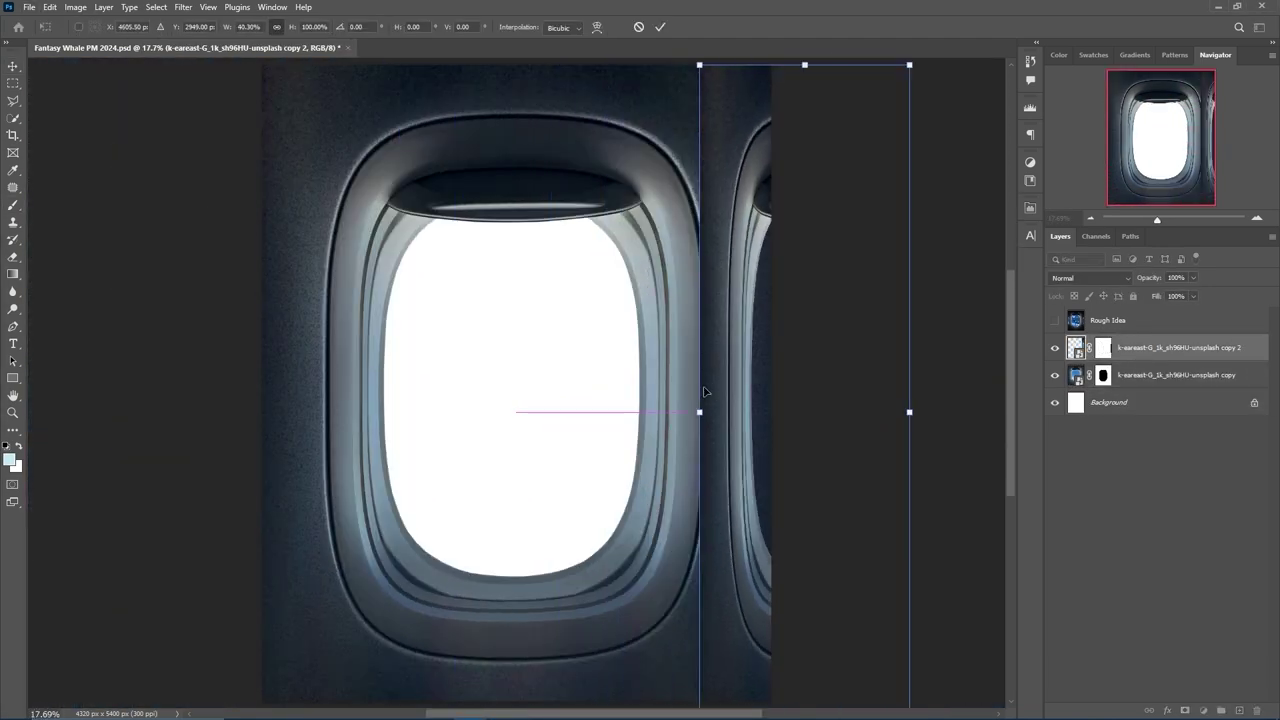
drag(805, 65, 809, 200)
key(Return)
Copy the side window to the left edge and line both side windows up.
key(v)
key(ctrl+j)
drag(855, 343, 166, 386)
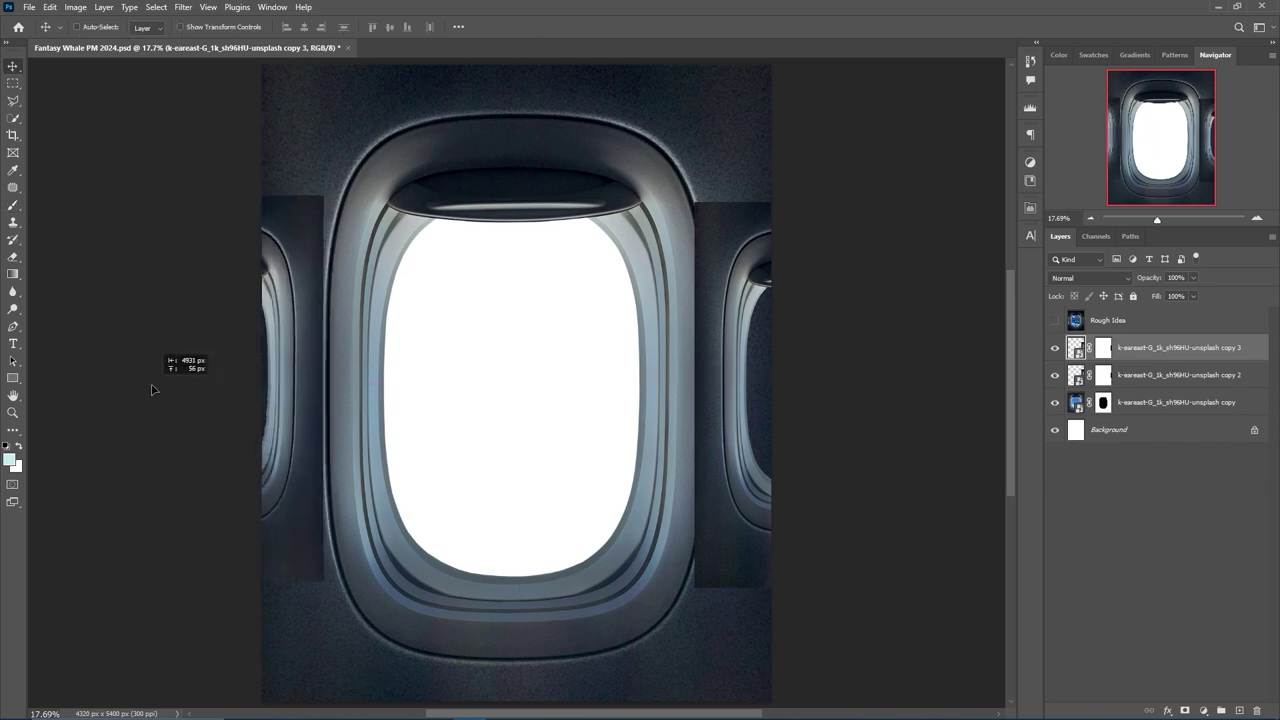
drag(766, 337, 779, 363)
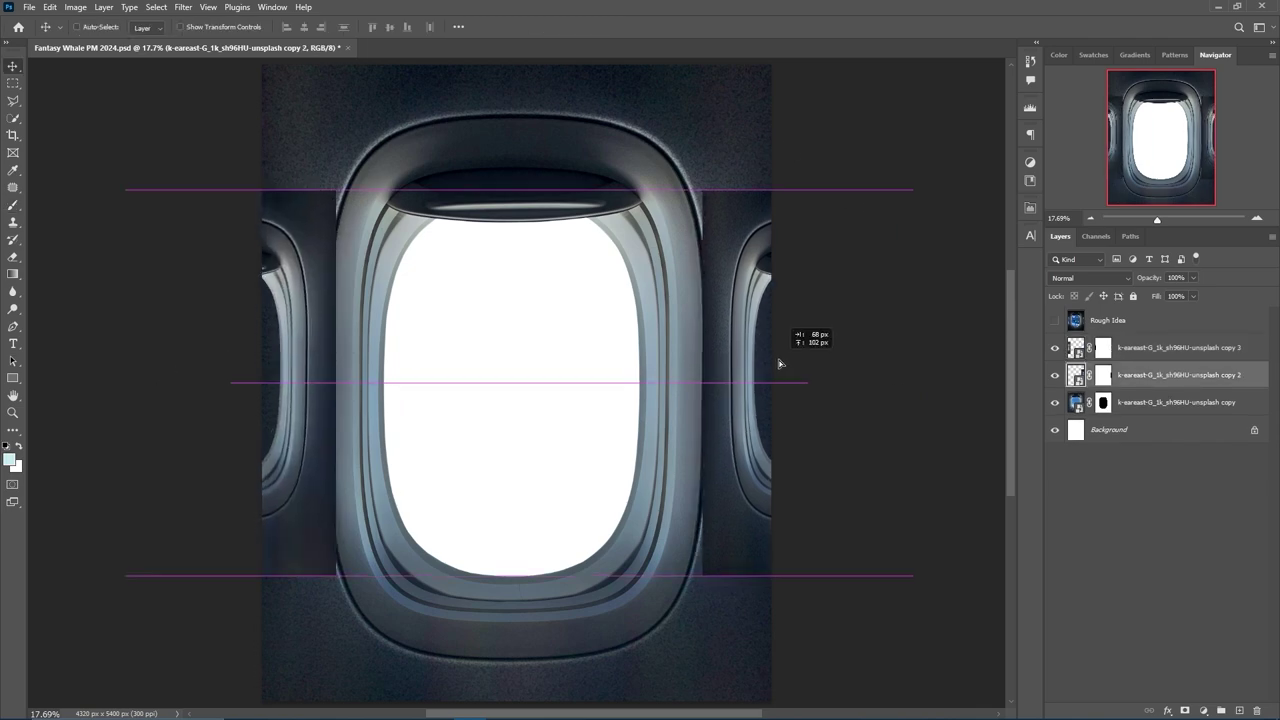
Paint both side windows' masks with a large soft brush to blend them into the wall.
key(bracketright)
key(bracketright)
key(bracketright)
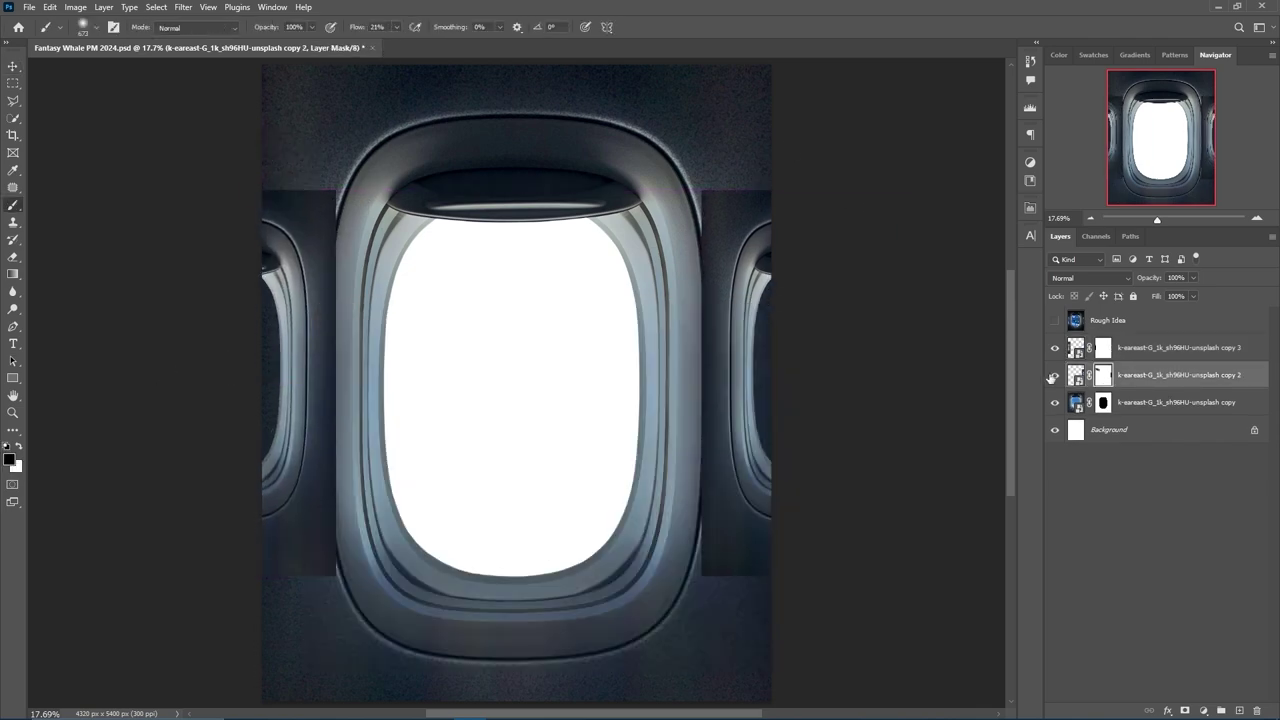
scroll(729, 229, up, 2)
drag(671, 314, 726, 600)
scroll(737, 436, down, 1)
scroll(560, 340, up, 1)
key(alt+bracketright)
drag(431, 266, 486, 434)
scroll(417, 416, down, 2)
Select the right side window's layer to keep painting its mask.
key(v)
click(1137, 377)
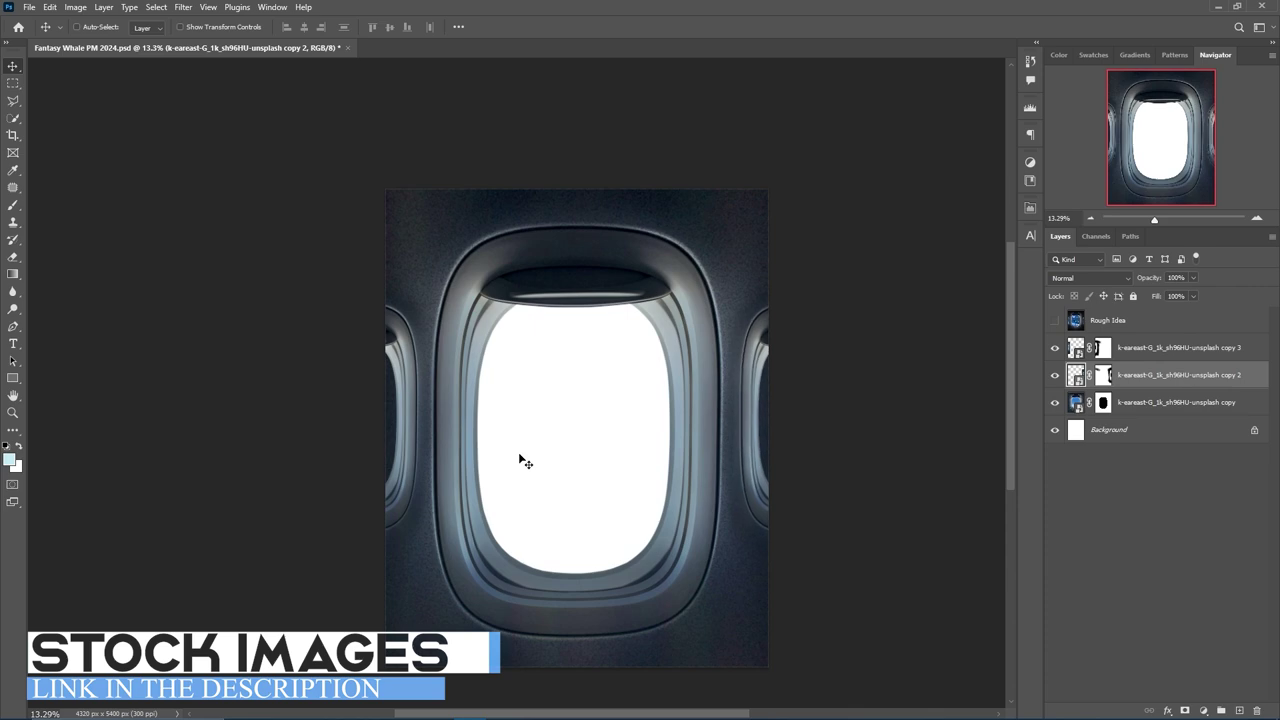
key(b)
scroll(740, 419, up, 2)
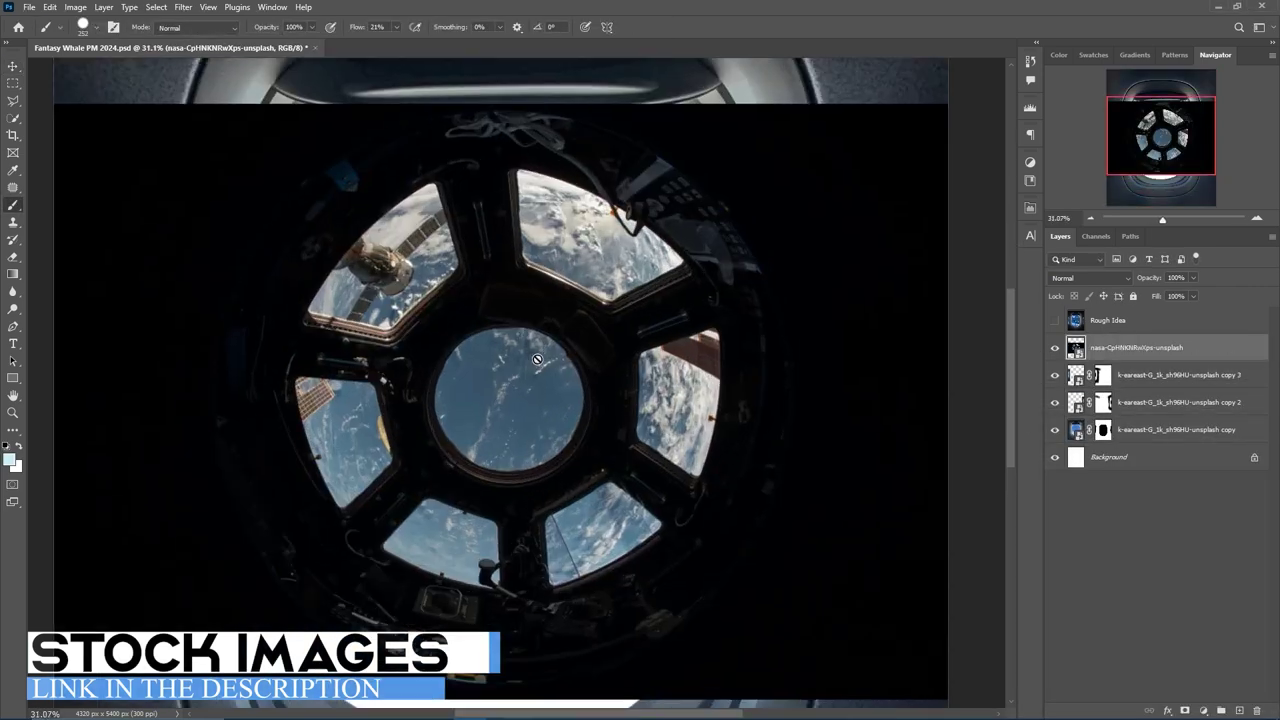
scroll(537, 359, up, 1)
key(l)
click(298, 432)
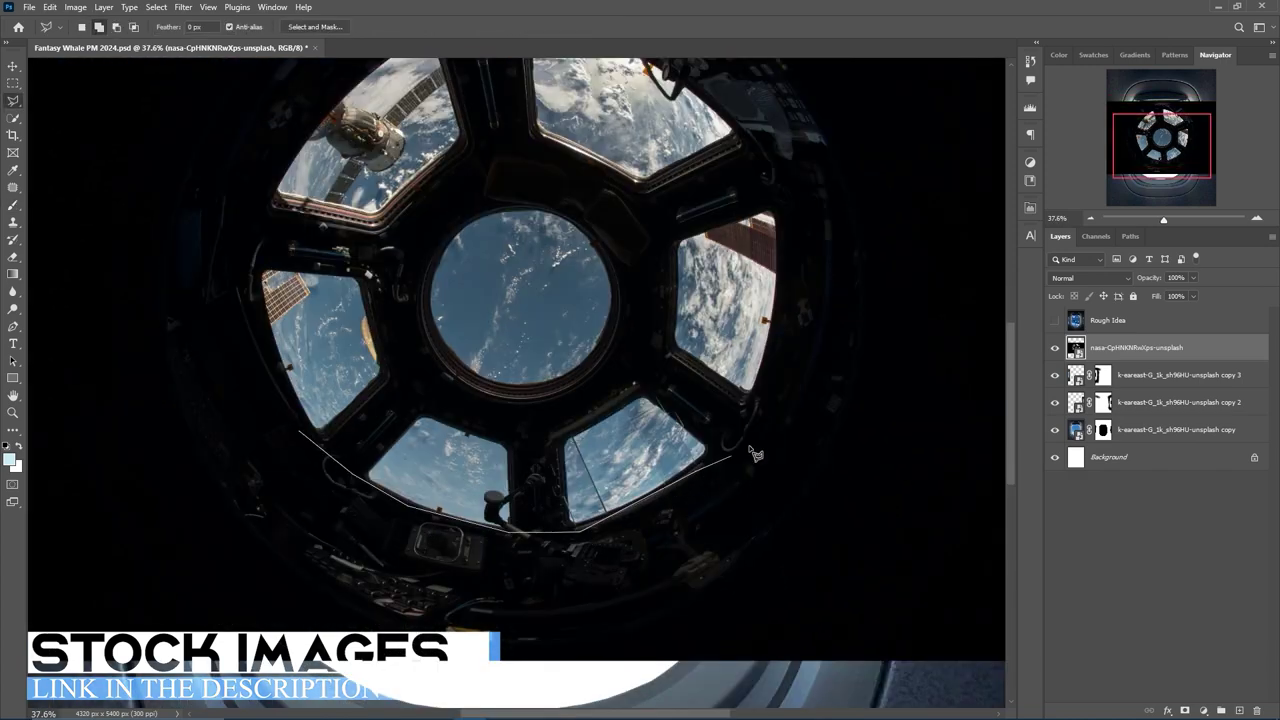
click(298, 432)
key(ctrl+j)
key(v)
mouse_move(470, 520)
mouse_down()
mouse_move(380, 635)
mouse_move(435, 621)
mouse_up()
key(ctrl+t)
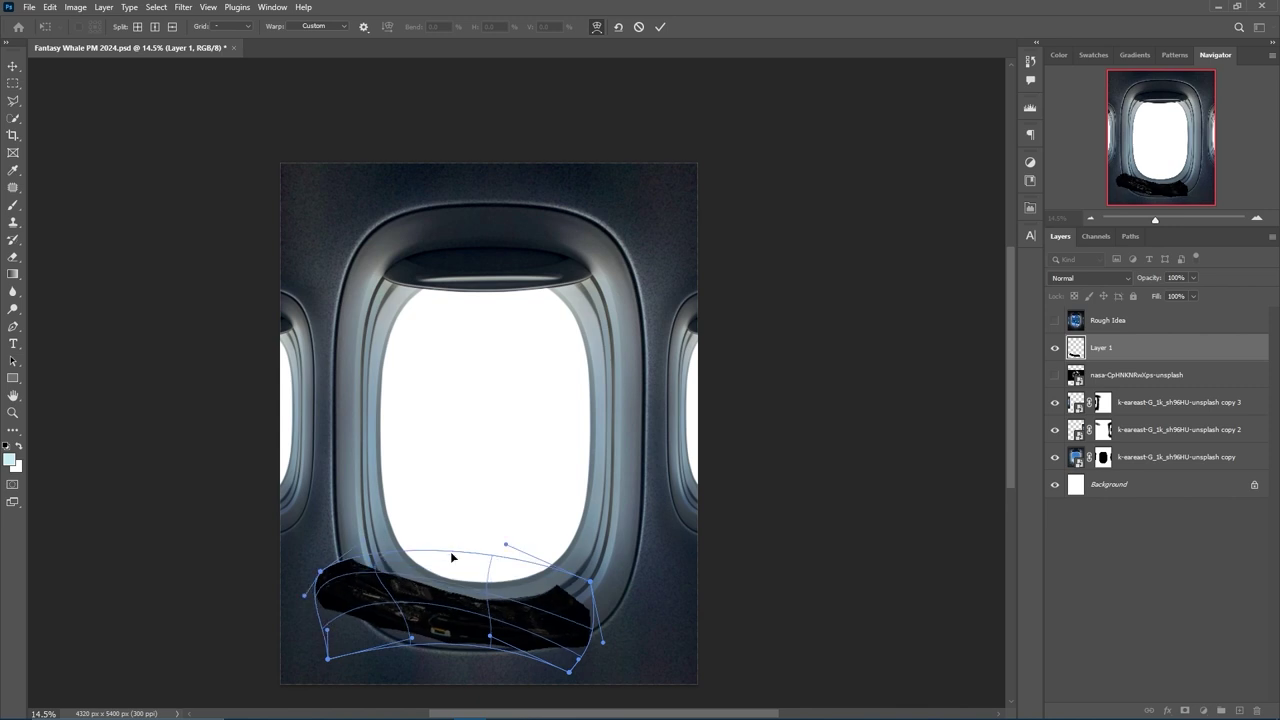
key(ctrl+t)
drag(447, 593, 505, 660)
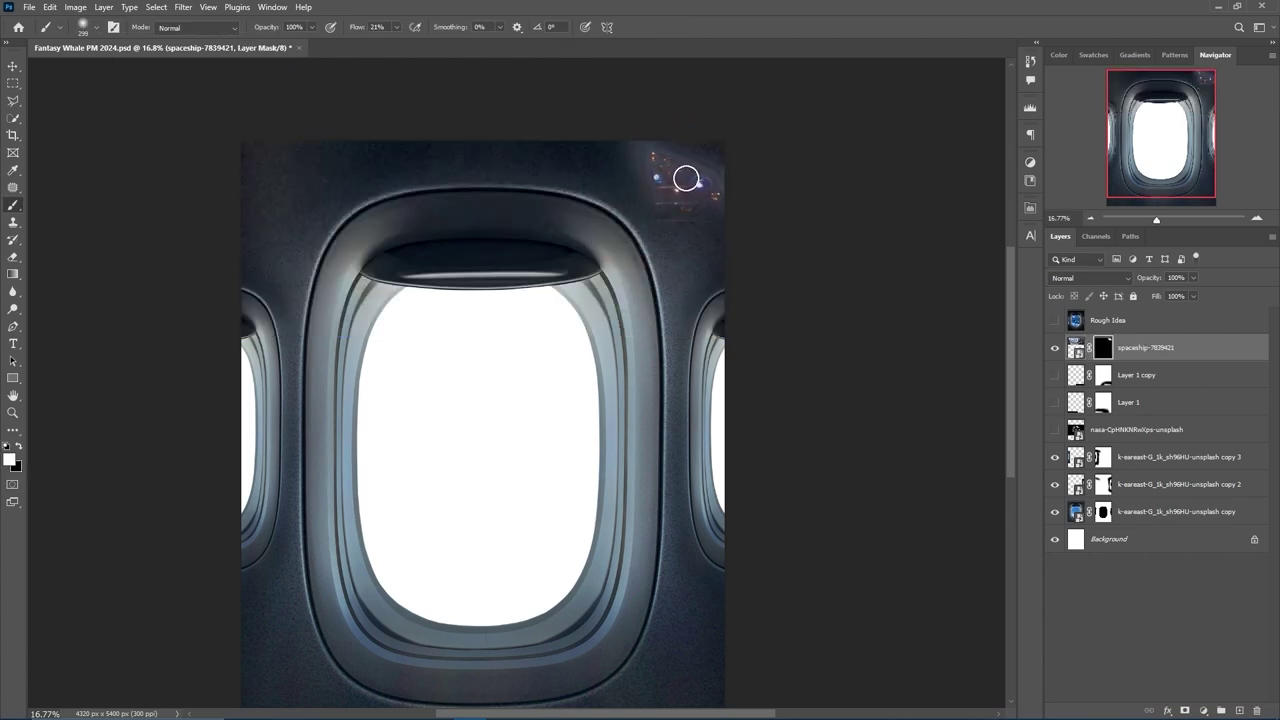
click(1203, 710)
click(1195, 446)
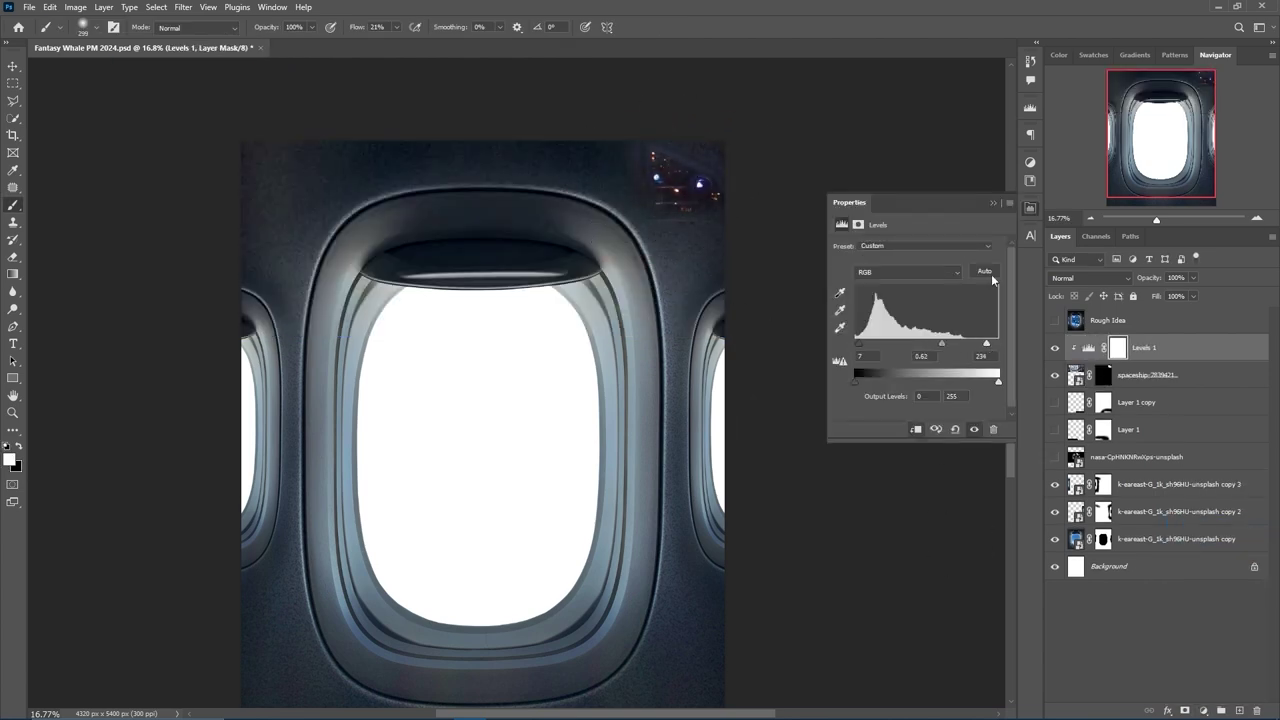
key(alt+bracketleft)
mouse_move(730, 225)
mouse_down()
mouse_move(531, 191)
mouse_move(636, 201)
mouse_up()
key(x)
mouse_move(725, 370)
mouse_down()
mouse_move(660, 452)
mouse_move(474, 342)
mouse_up()
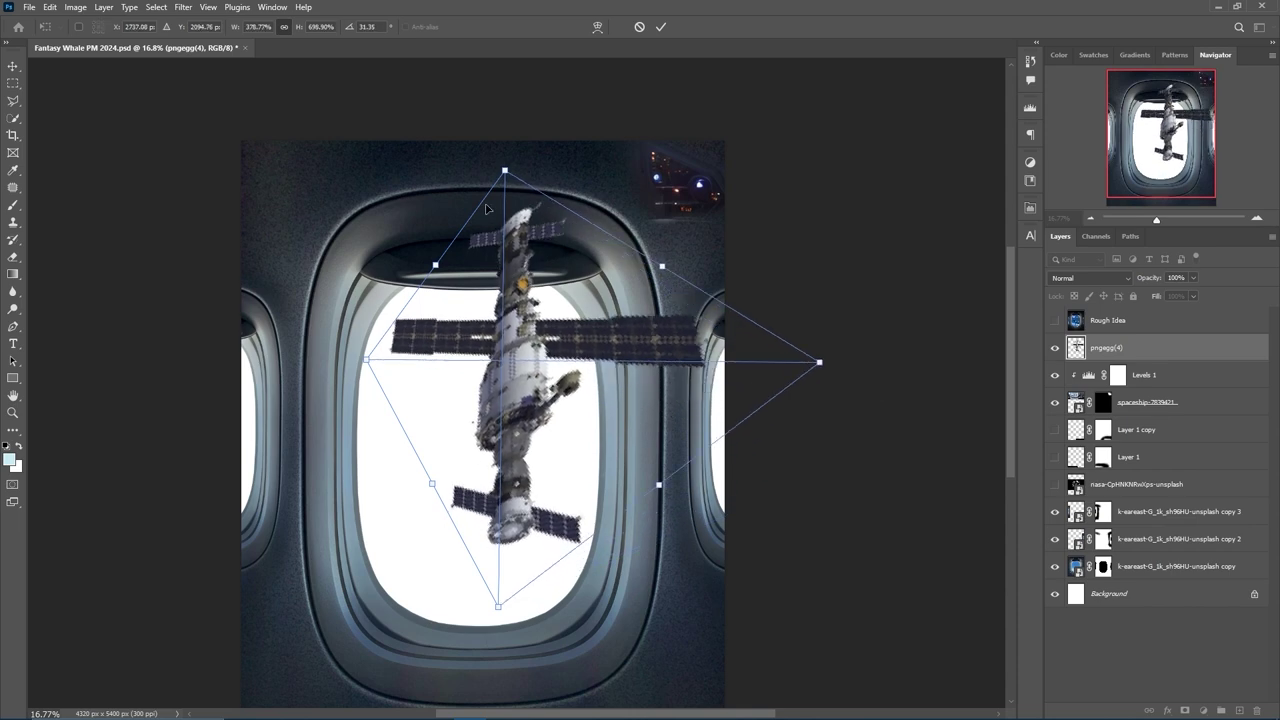
key(Return)
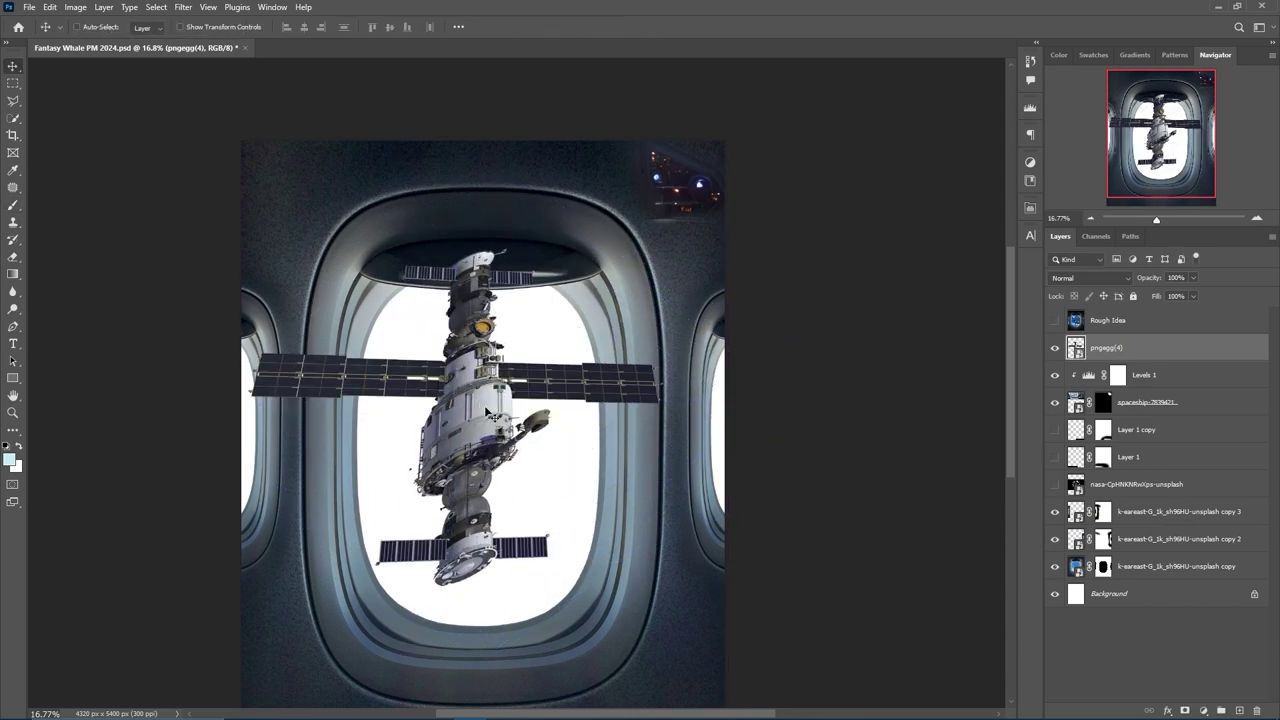
drag(474, 342, 320, 230)
click(1090, 277)
click(1079, 507)
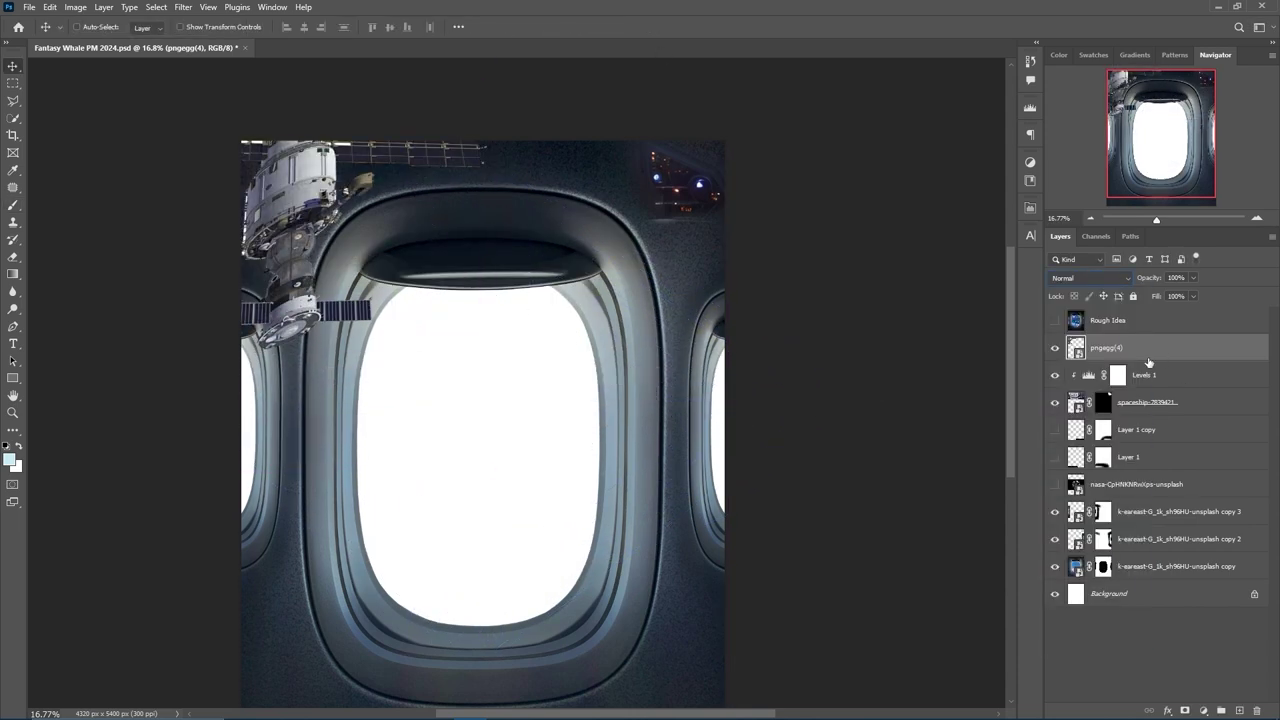
click(1126, 348)
click(1113, 430)
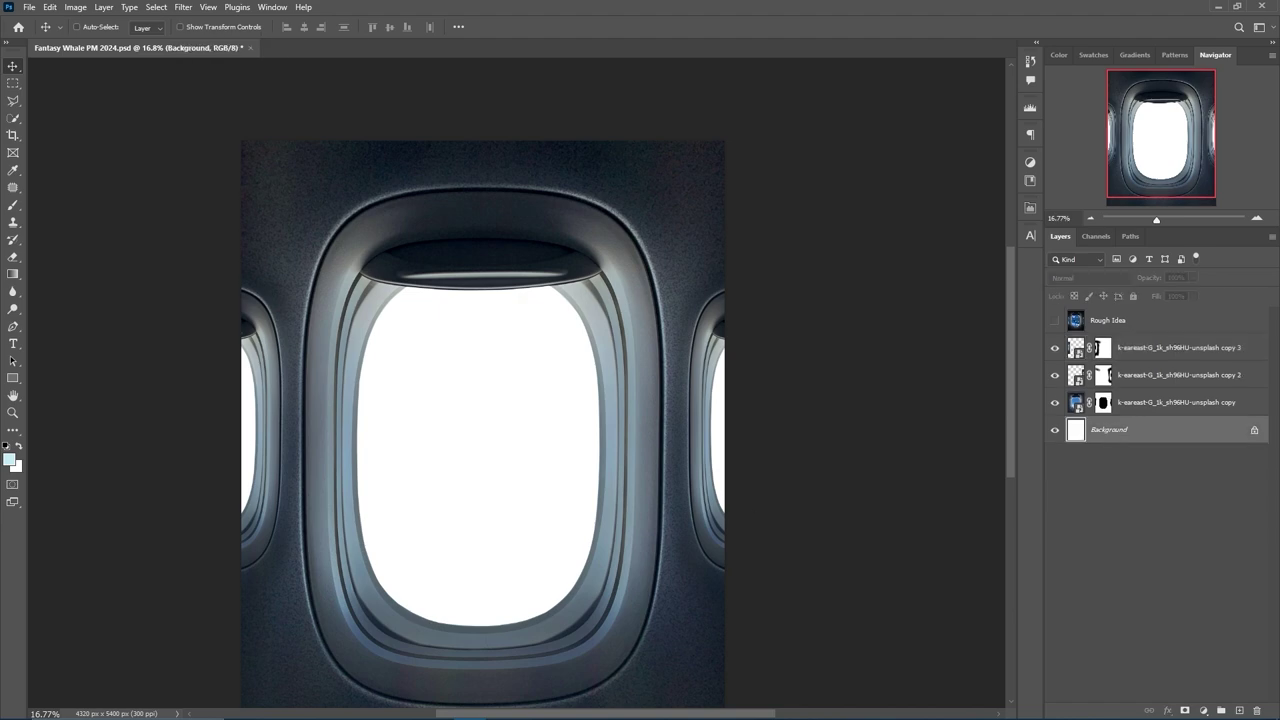
Rotate and level the earth-horizon photo behind the window.
drag(837, 443, 820, 457)
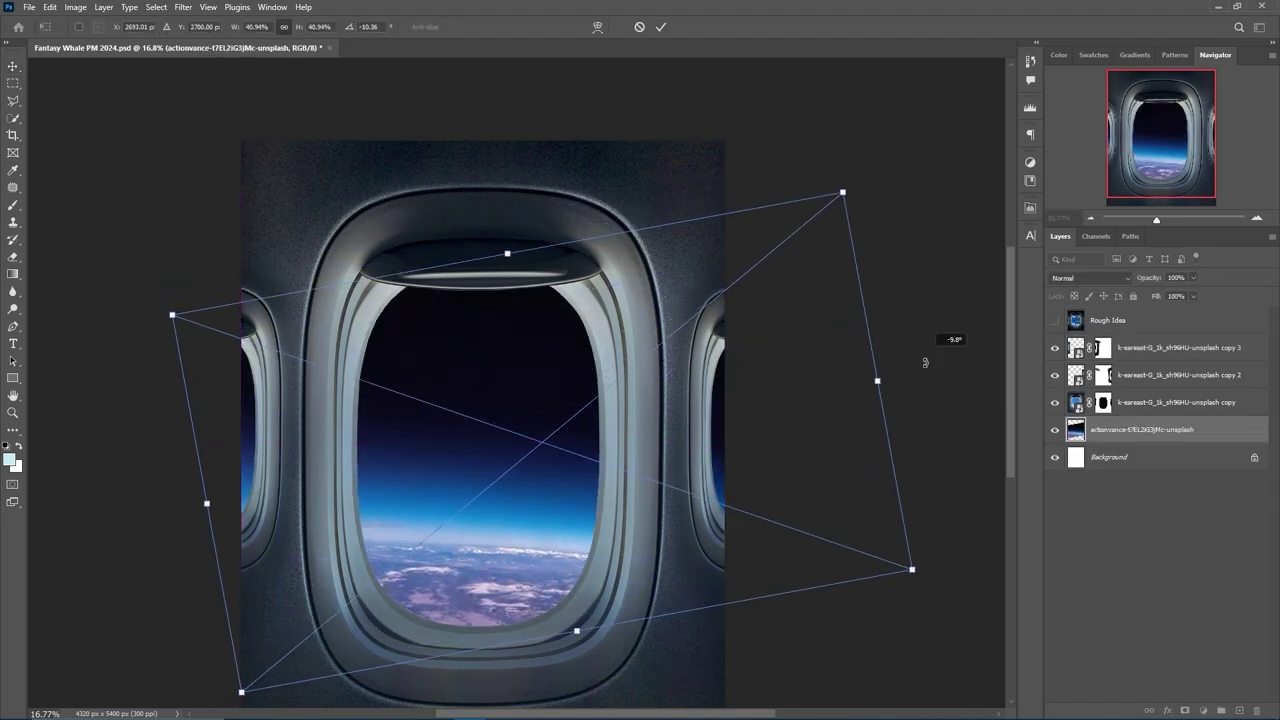
drag(924, 346, 929, 394)
key(Return)
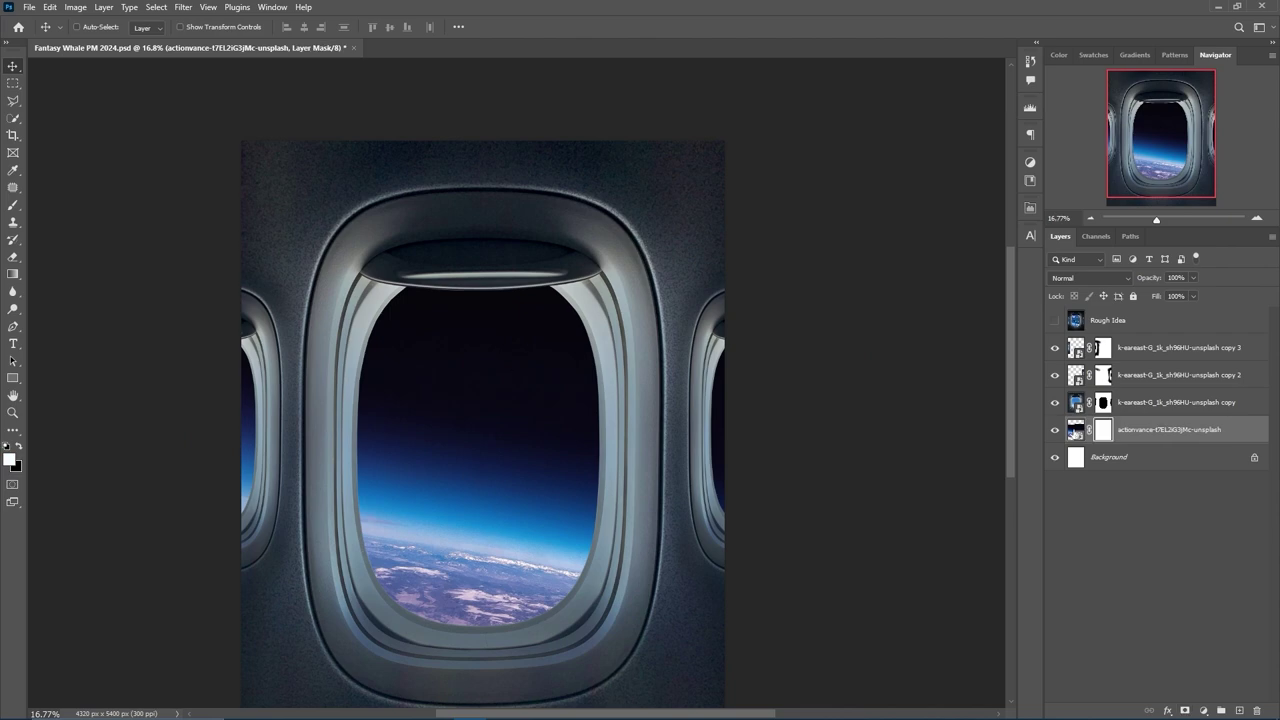
Transform the nebula photo and darken it with Levels, lowering midtones and raising the black point.
mouse_move(737, 371)
mouse_down()
mouse_move(829, 380)
mouse_move(763, 434)
mouse_move(686, 386)
mouse_up()
key(Return)
click(1203, 710)
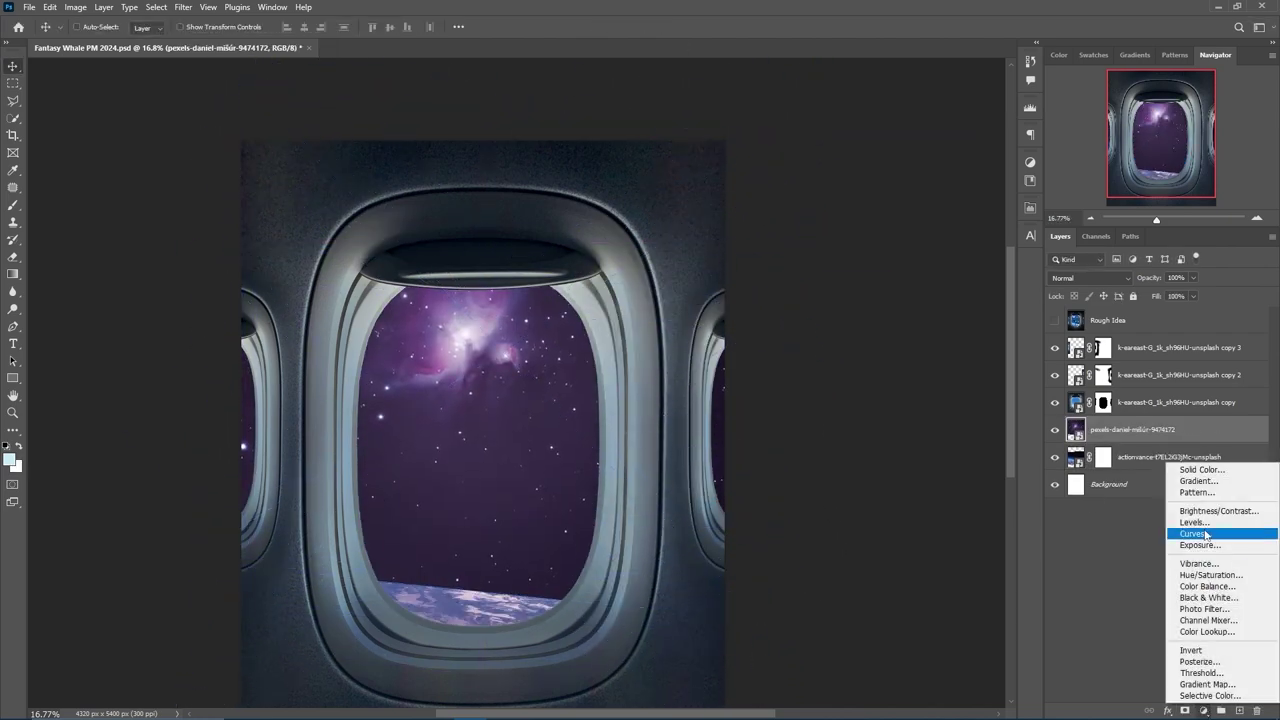
click(1100, 528)
drag(958, 344, 965, 344)
drag(855, 344, 859, 347)
Set the nebula star layer to Screen blend mode.
key(ctrl+e)
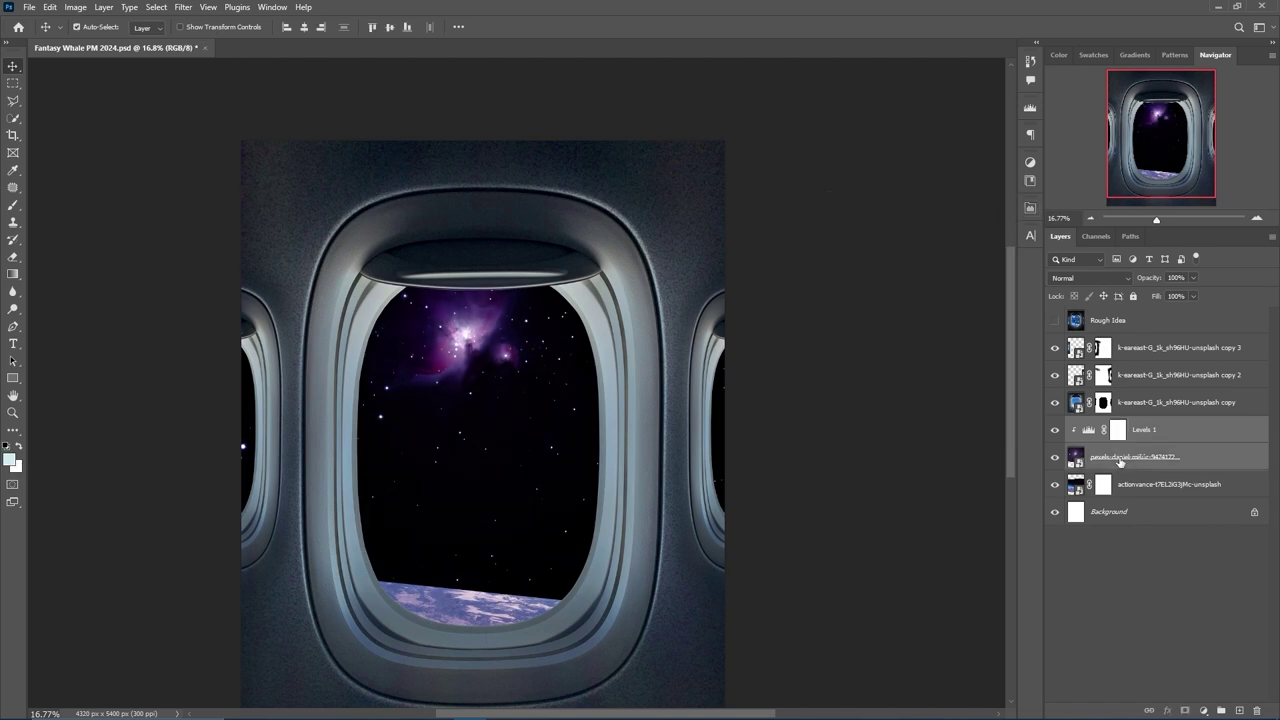
key(shift+alt+s)
scroll(485, 411, up, 3)
scroll(520, 321, down, 3)
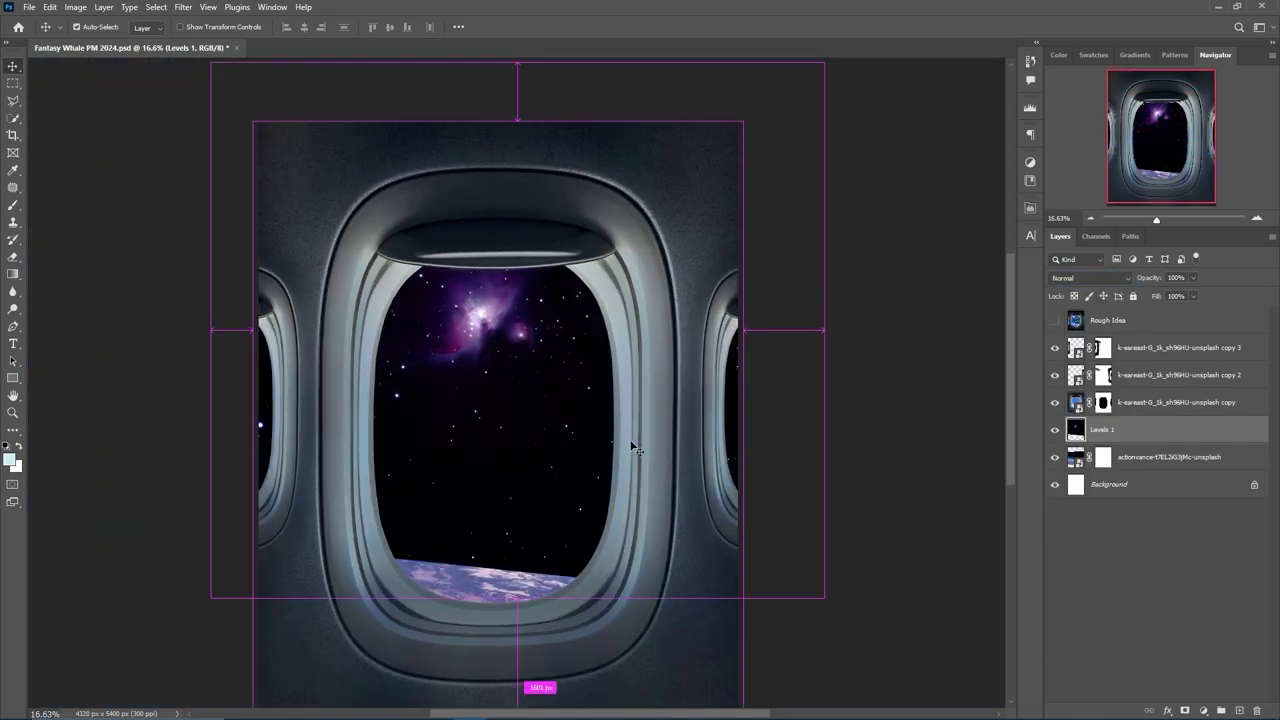
key(ctrl+z)
key(ctrl+z)
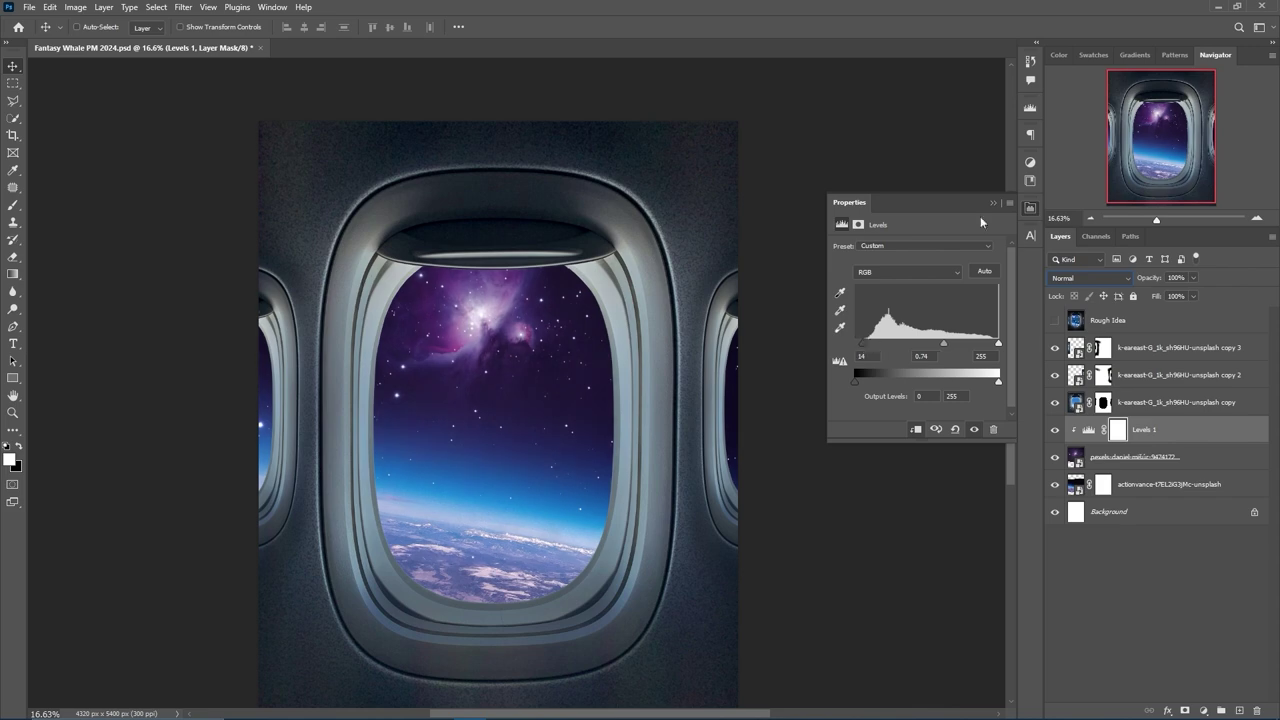
click(1030, 207)
click(1080, 458)
Reposition the star layer, duplicate it to brighten the sky, and mask the second copy.
drag(466, 353, 560, 433)
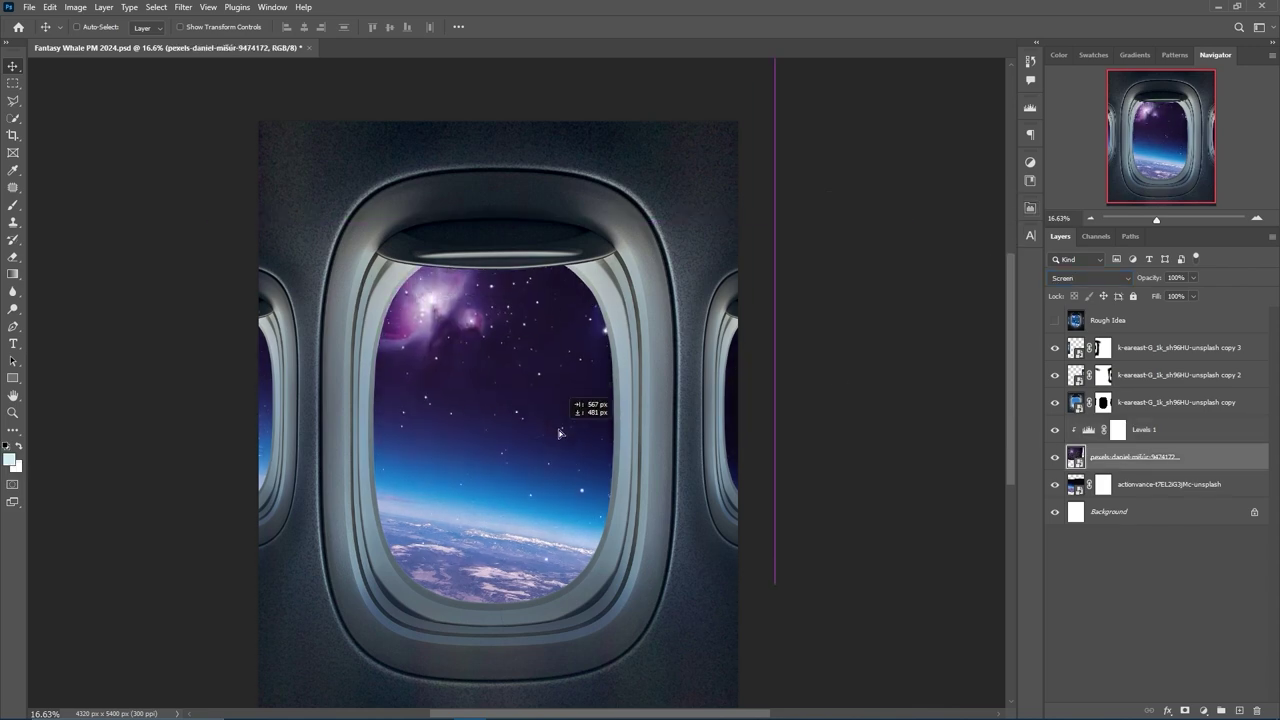
drag(524, 362, 809, 337)
key(ctrl+j)
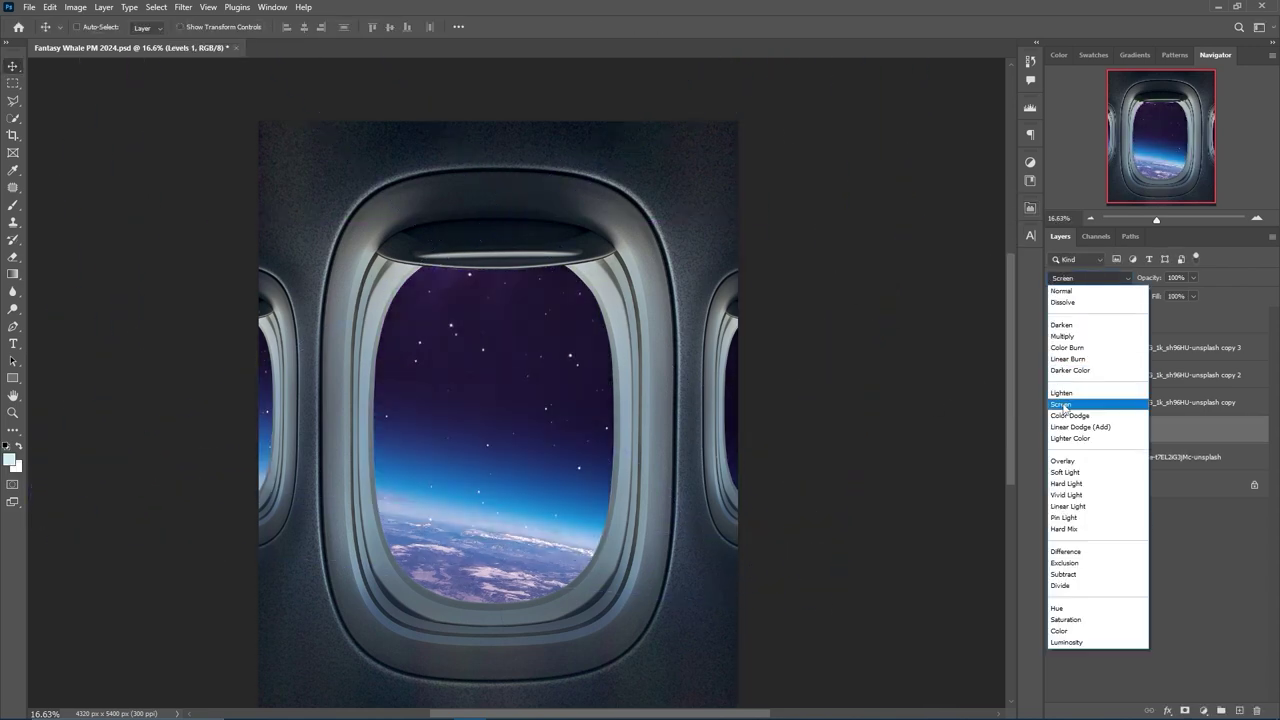
drag(638, 459, 794, 520)
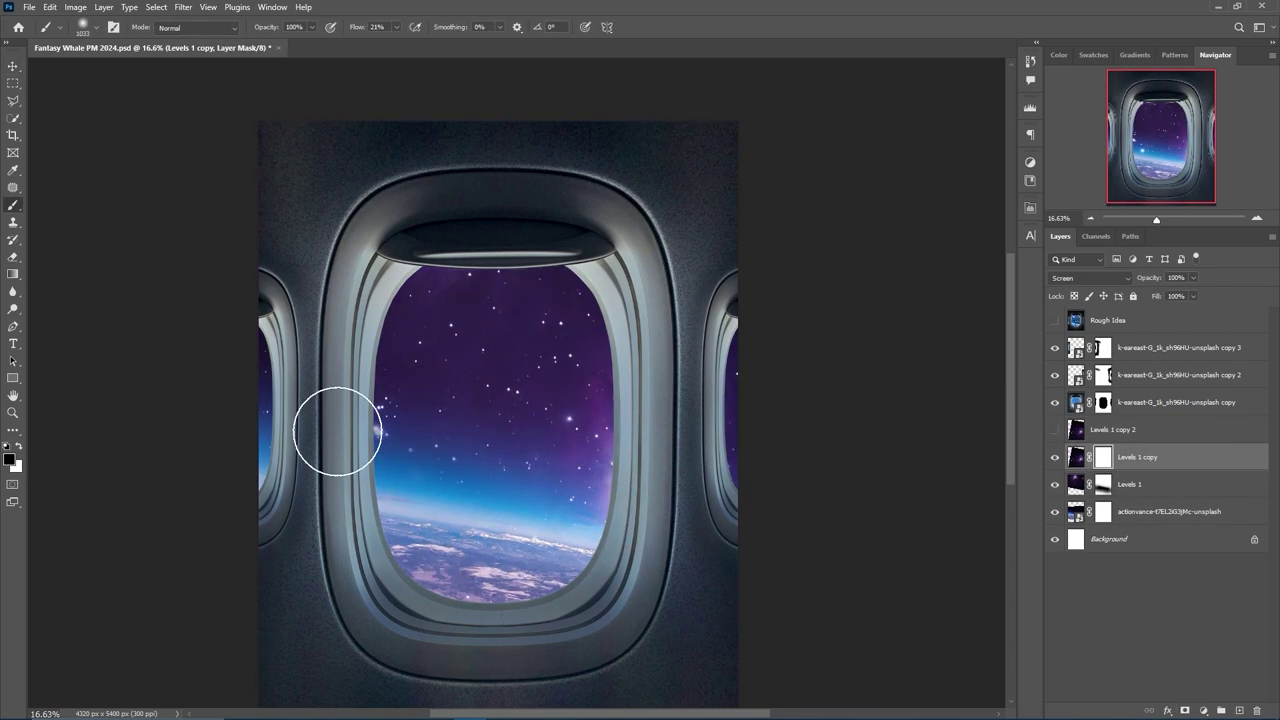
mouse_move(316, 447)
mouse_down()
mouse_move(296, 290)
mouse_move(312, 464)
mouse_up()
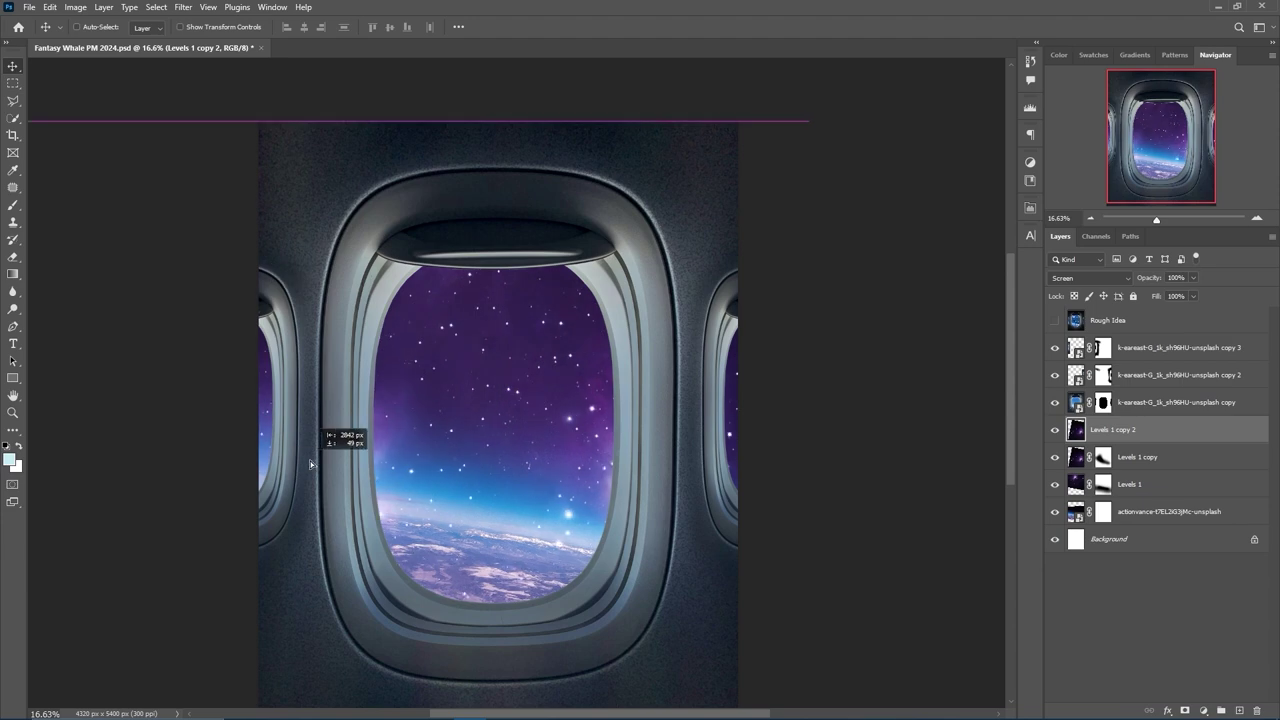
click(1185, 711)
key(b)
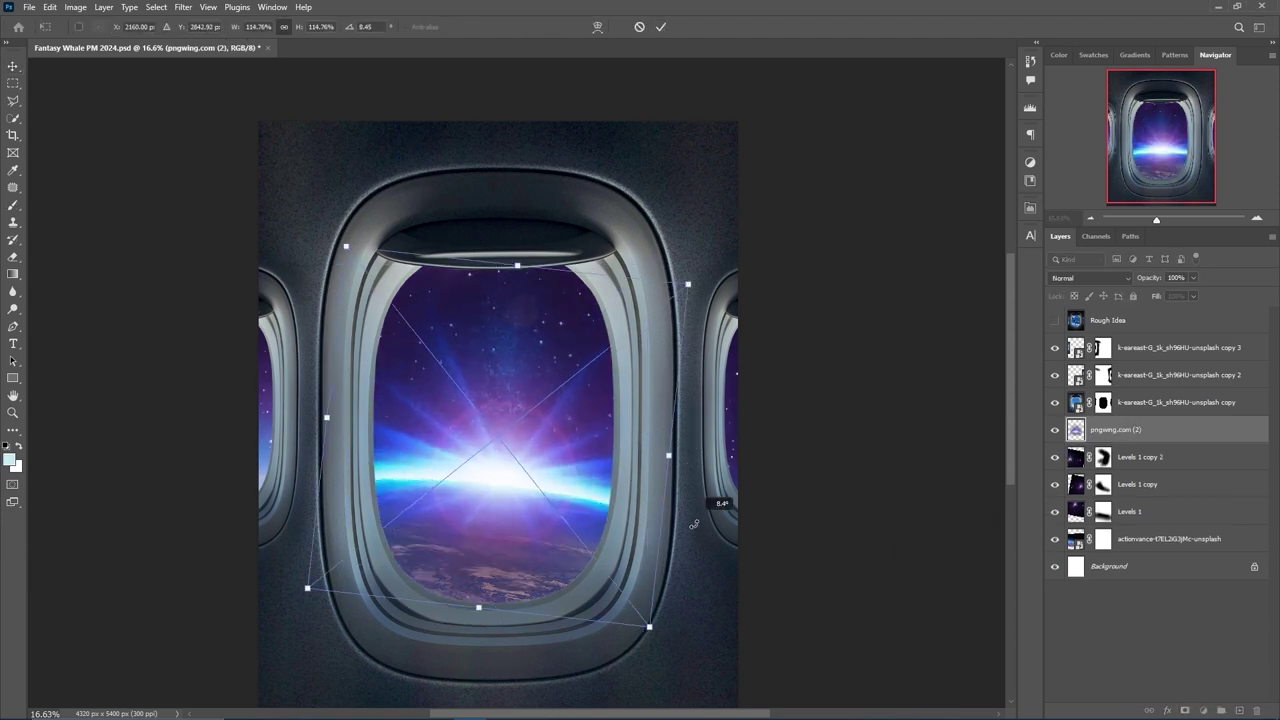
Warp the glowing planet image and shrink it into the window's upper left.
mouse_move(500, 330)
mouse_down()
mouse_move(438, 412)
mouse_move(491, 265)
mouse_up()
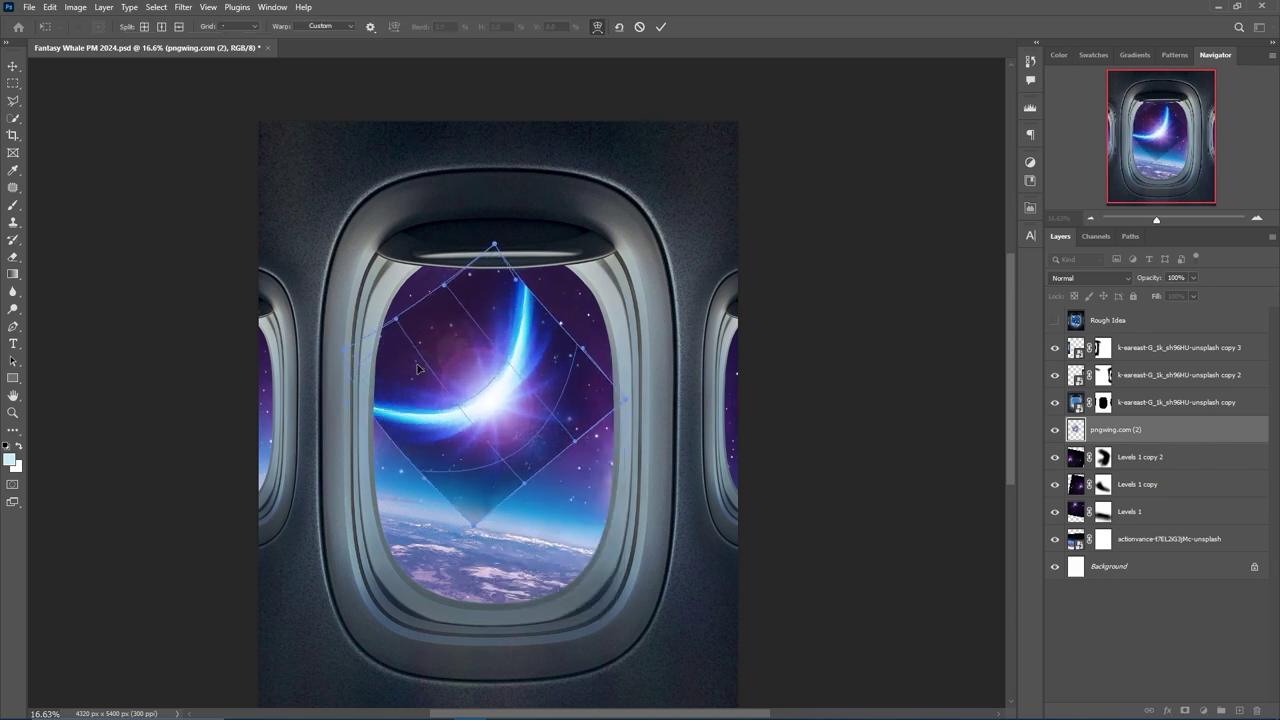
key(ctrl+t)
drag(450, 497, 437, 315)
key(Return)
Clip a Levels adjustment to the glowing planet, merge it, and mask the layer.
click(1203, 710)
click(1095, 465)
key(ctrl+alt+g)
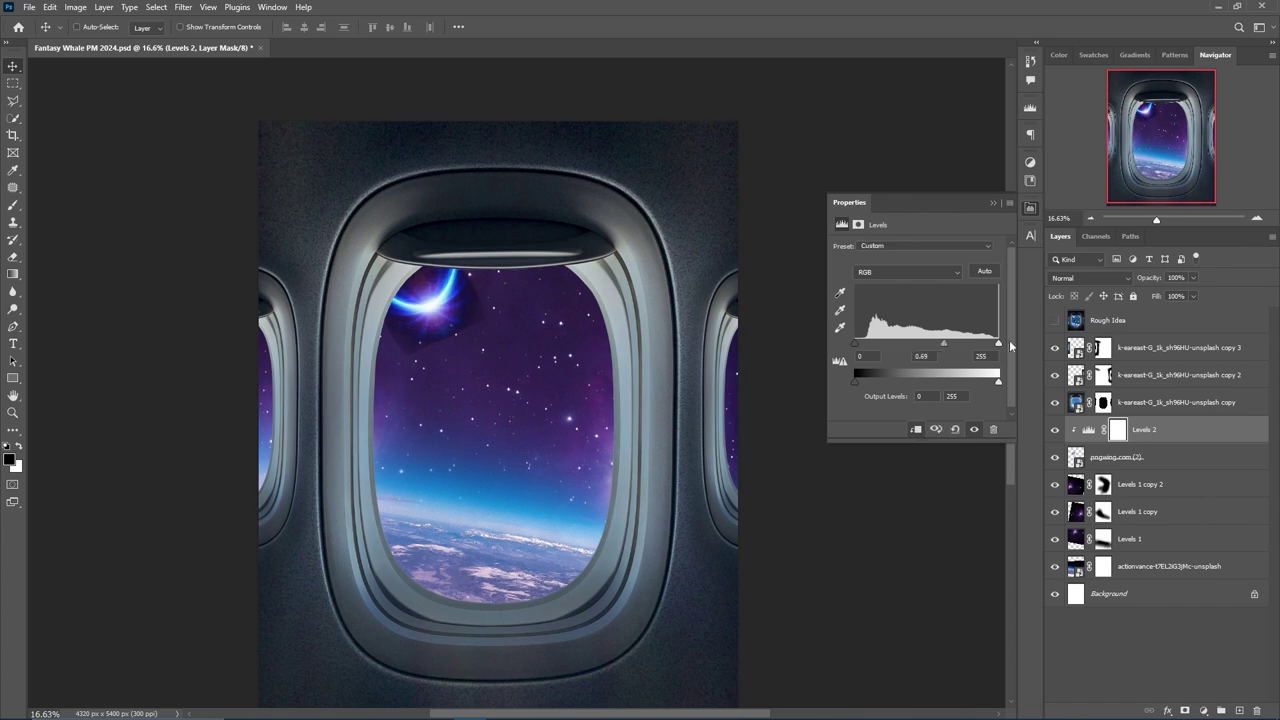
key(ctrl+e)
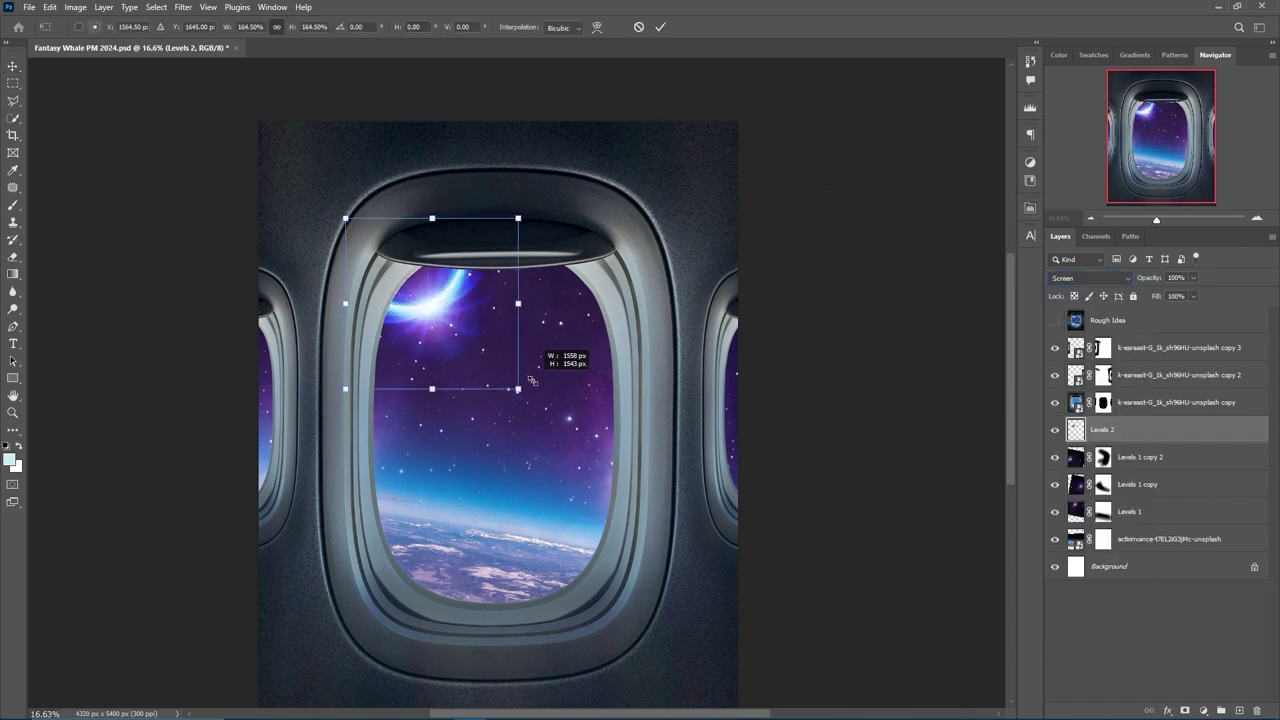
alt+scroll(491, 360, up, 5)
key(b)
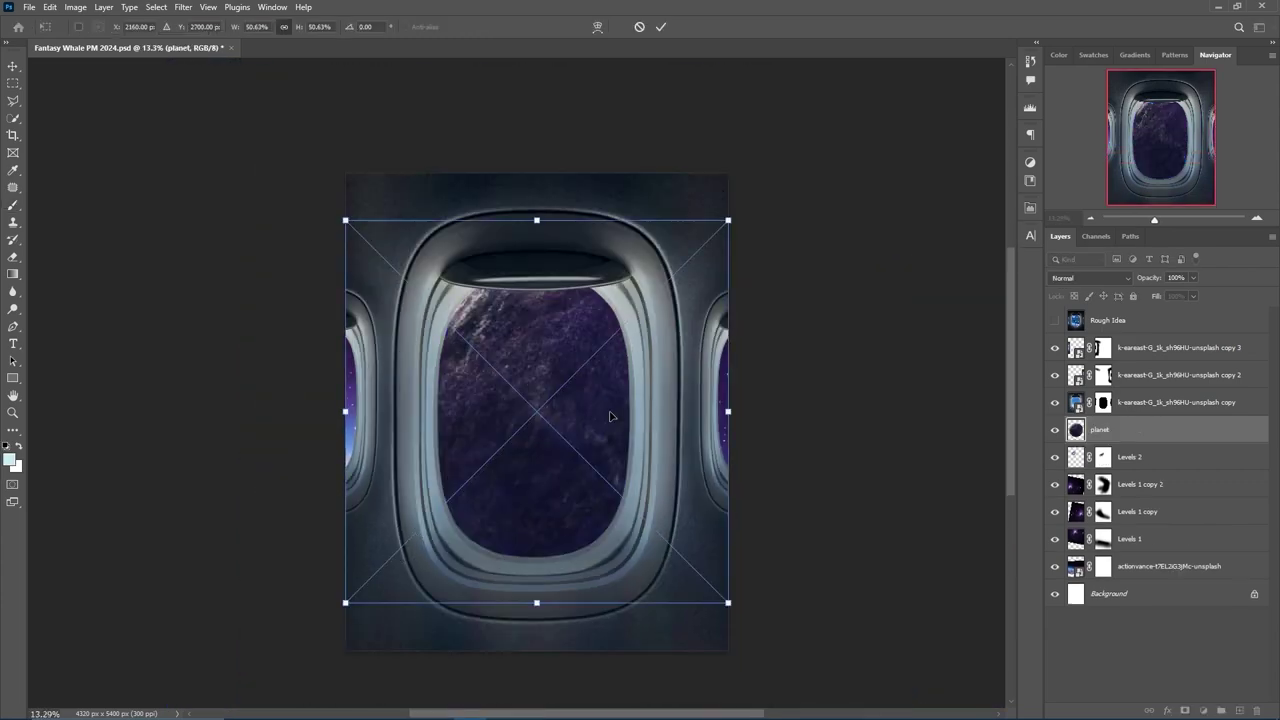
Shrink the small planet into the lower window and add a clipped Levels adjustment.
key(Return)
drag(1100, 430, 1126, 540)
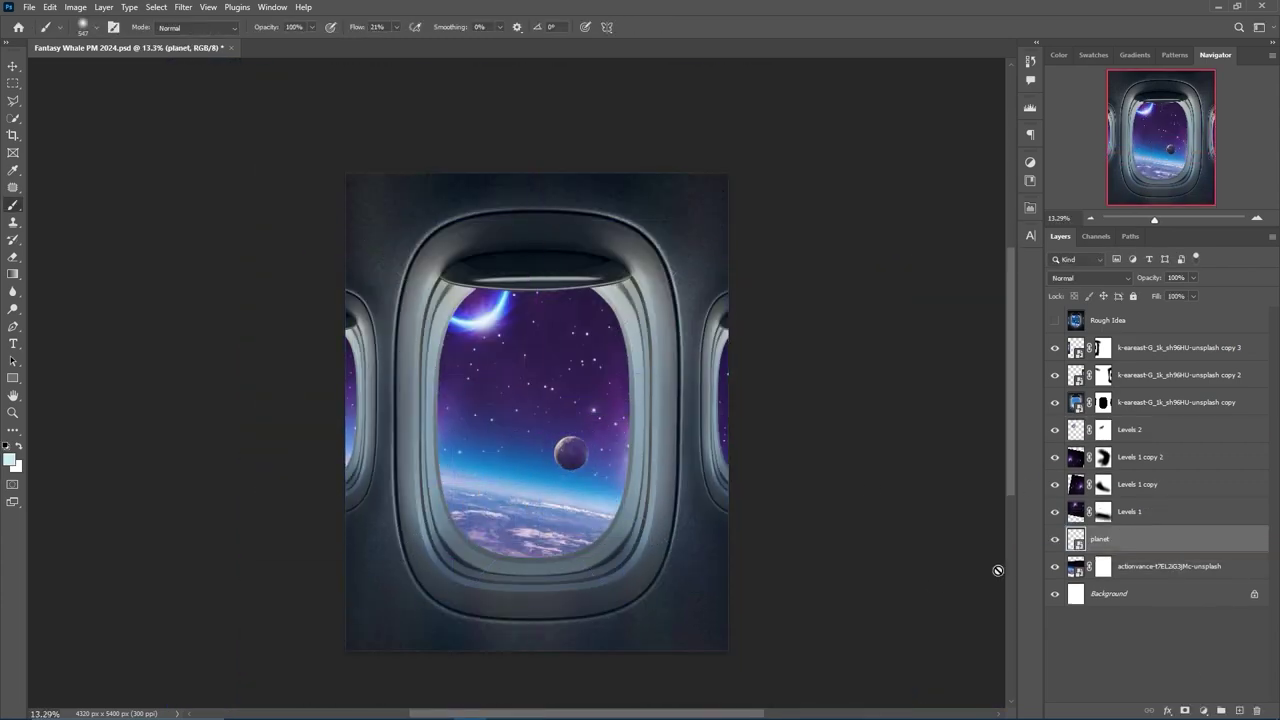
key(ctrl+l)
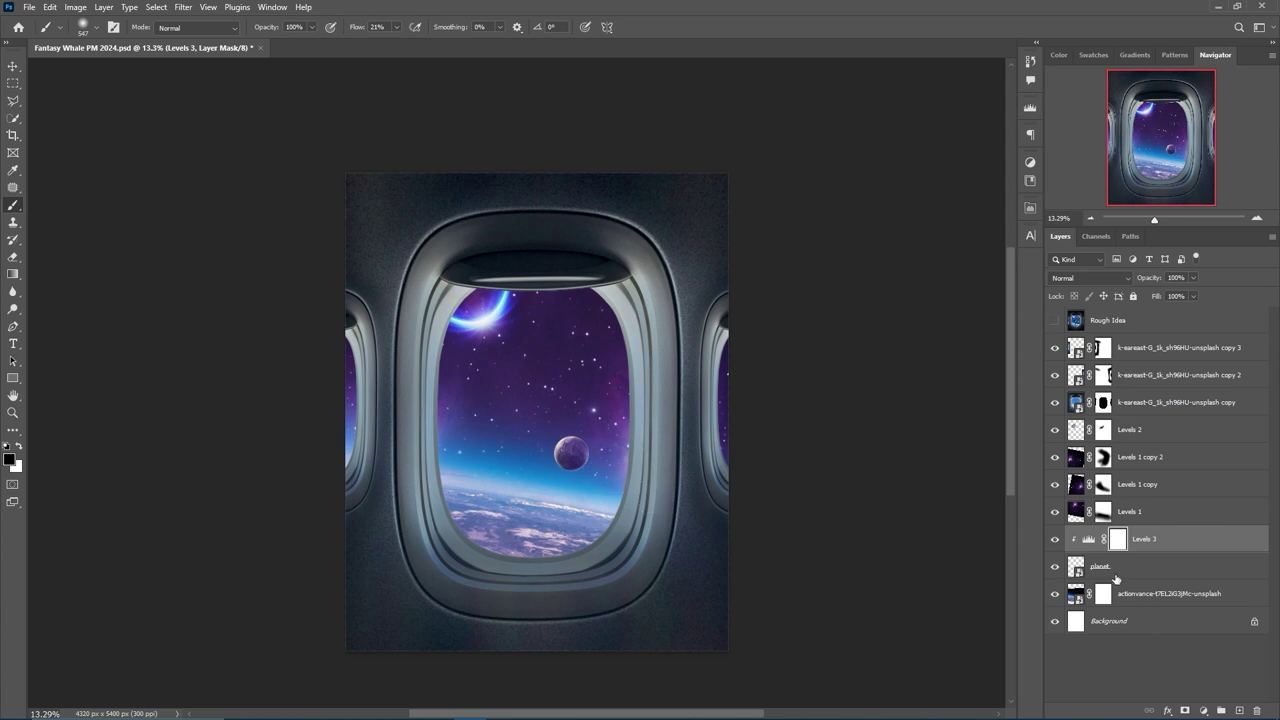
Transform the small planet, then scale the boy down to stand at the window's bottom edge.
ctrl+click(570, 455)
key(ctrl+t)
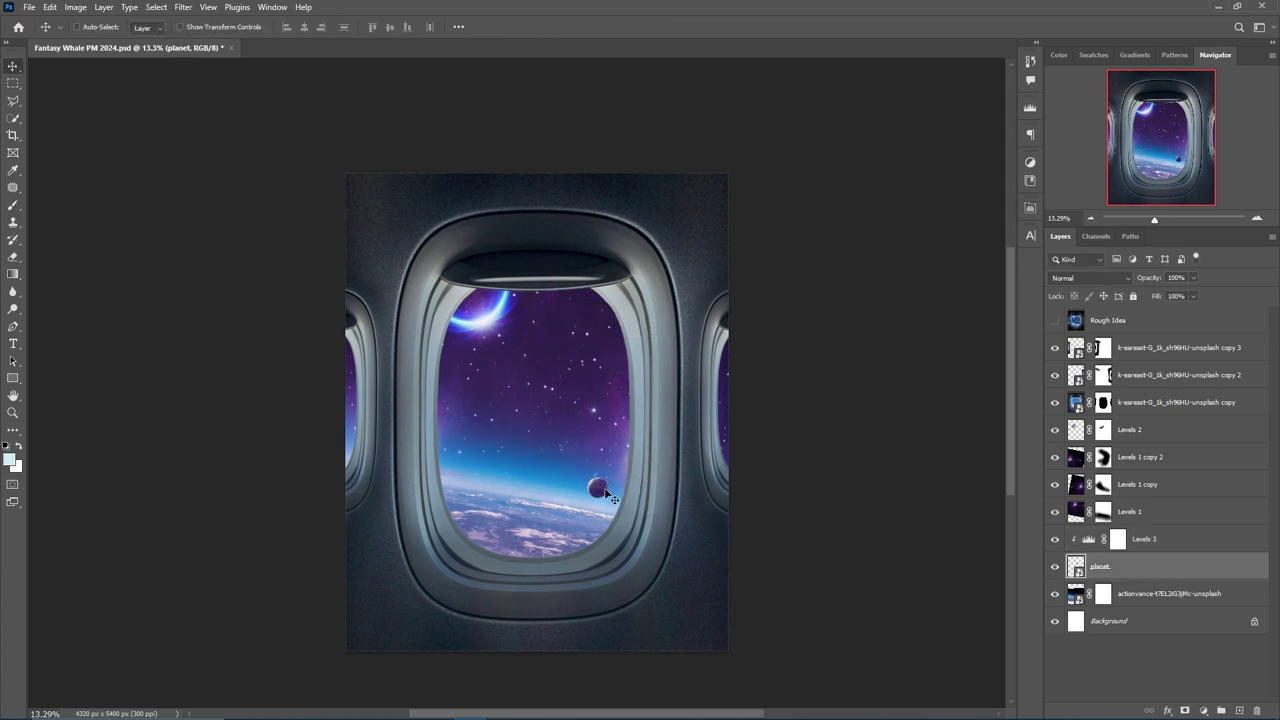
key(ctrl+v)
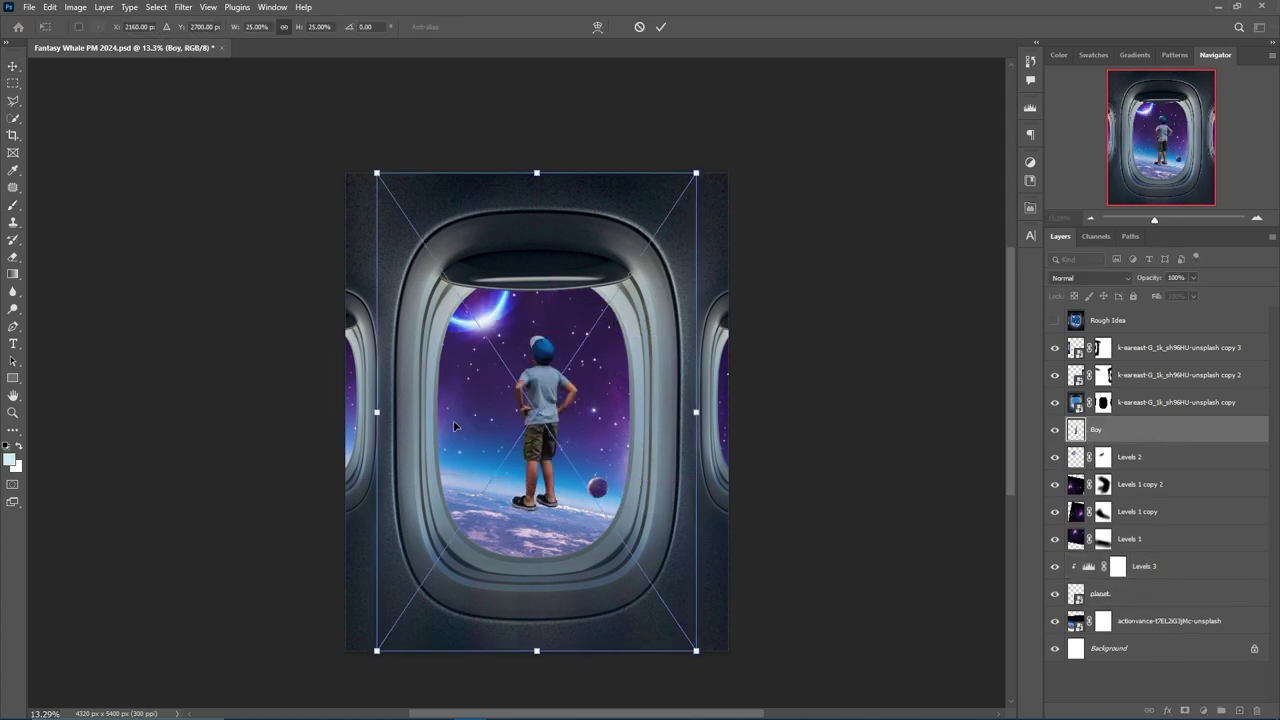
drag(543, 514, 485, 562)
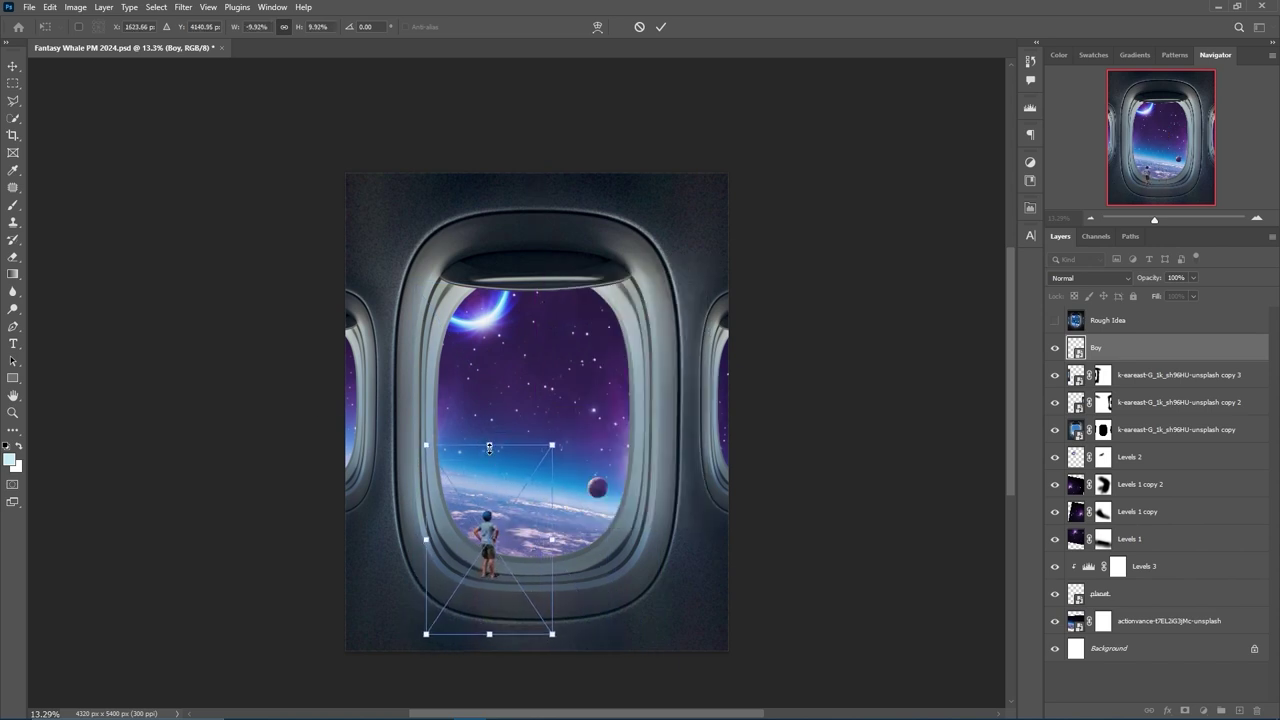
key(Return)
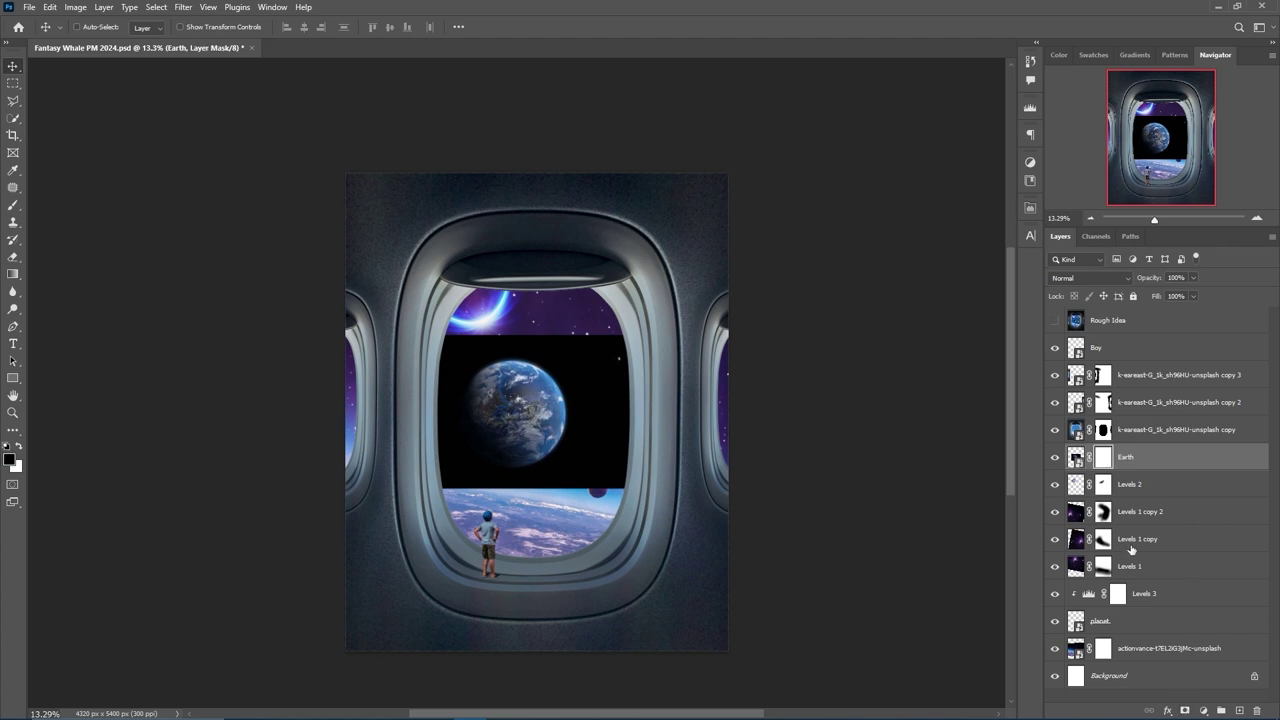
Merge a Levels adjustment into the Earth image and shrink it into the window's lower left.
alt+click(1103, 470)
key(ctrl+e)
key(ctrl+t)
drag(575, 452, 500, 477)
drag(458, 384, 467, 470)
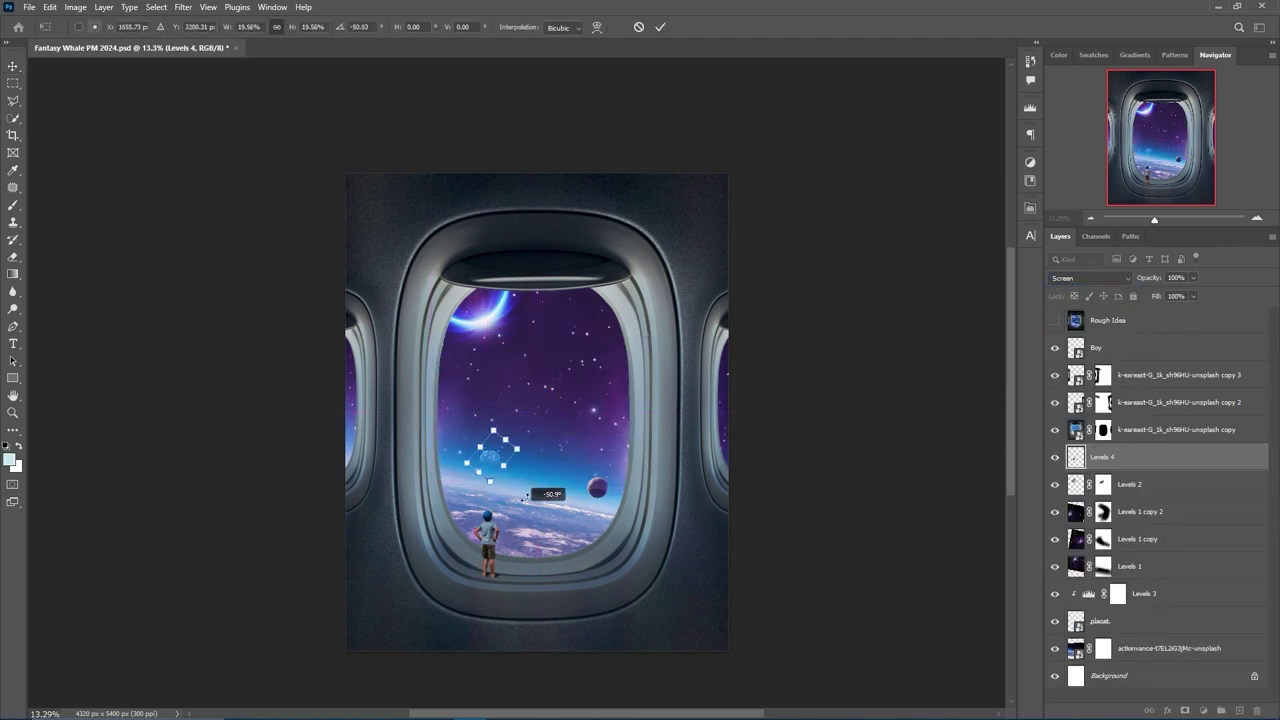
key(Return)
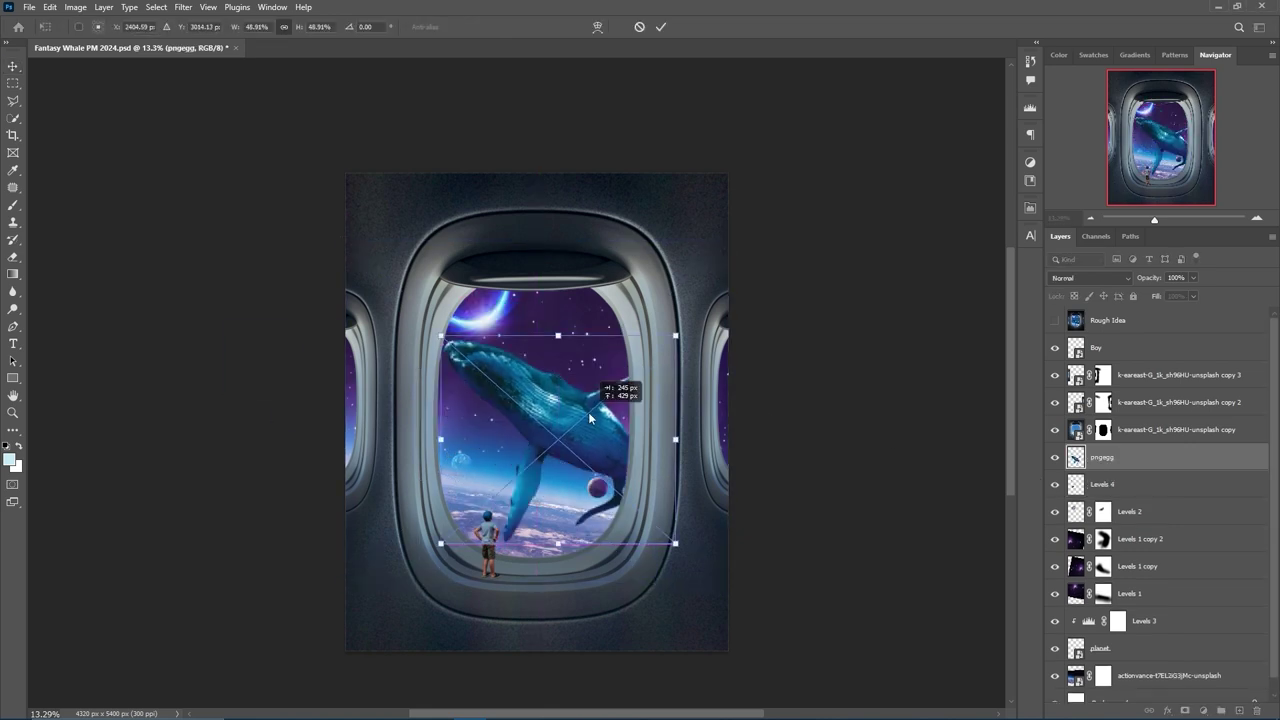
Scale the large whale across the window and move the small planet to the upper right.
drag(565, 380, 568, 390)
key(Return)
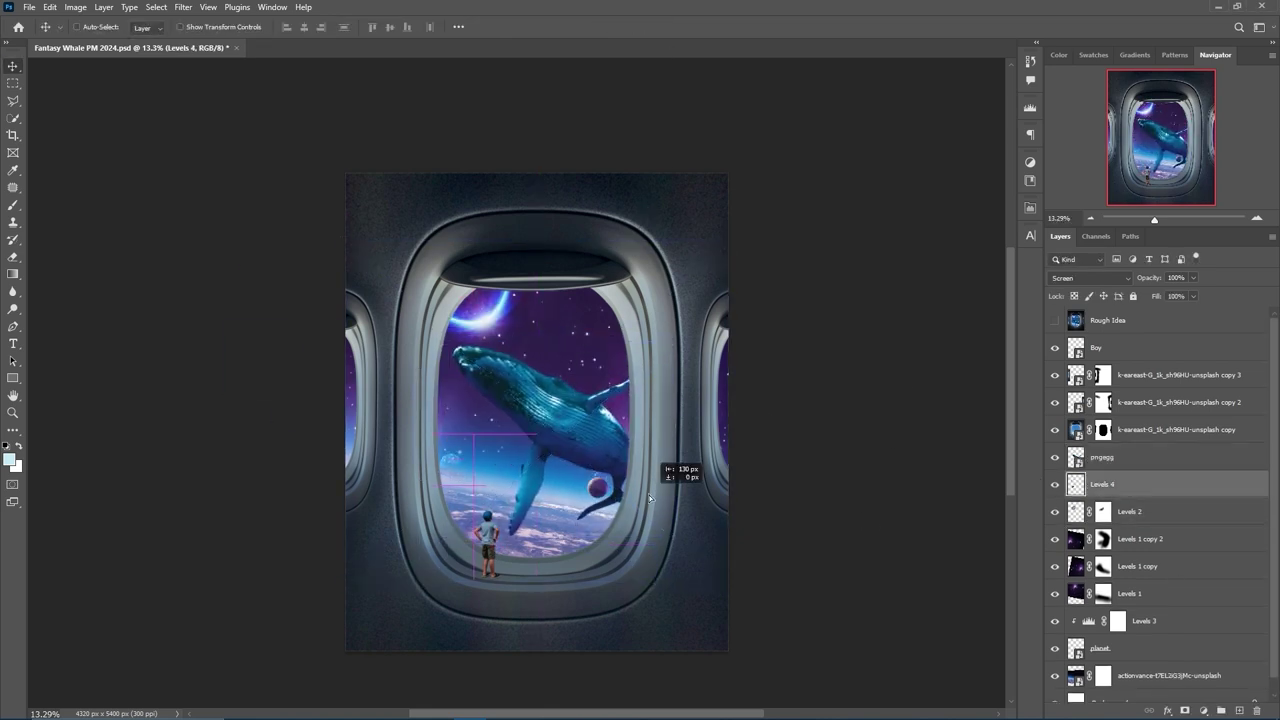
ctrl+click(590, 494)
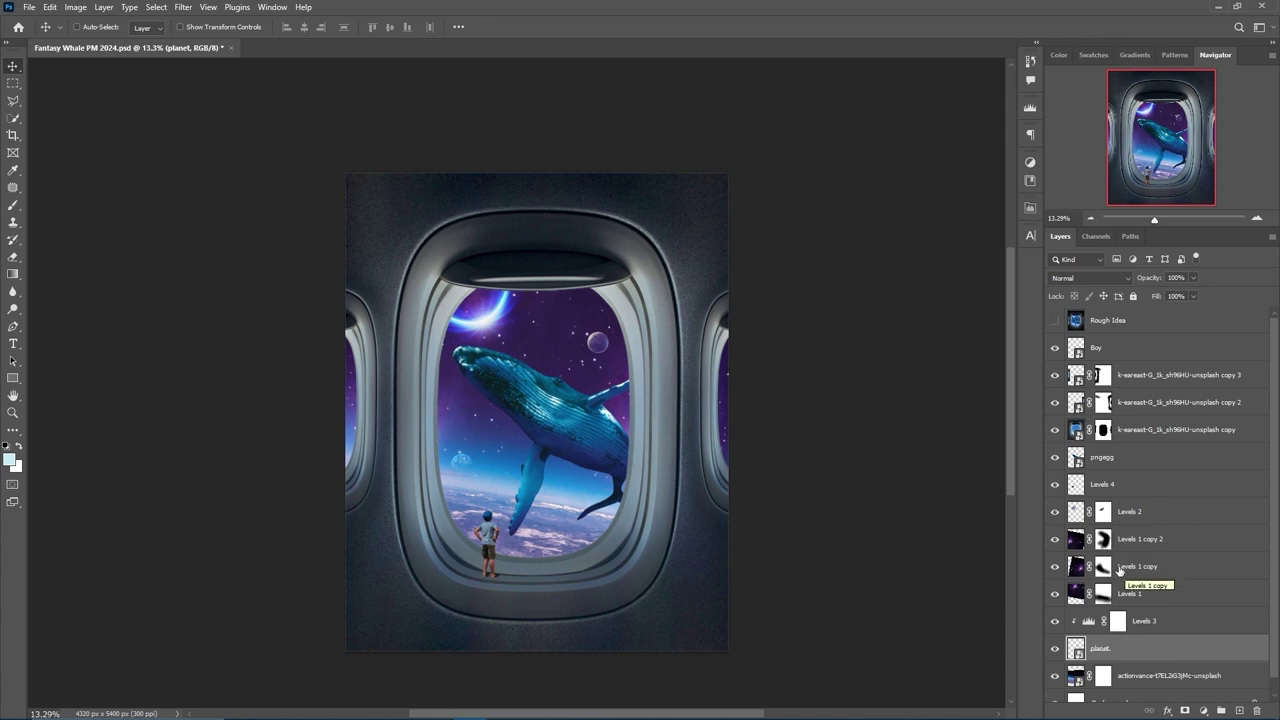
drag(1100, 457, 1100, 675)
Place the small whale, delete the small Earth layer, and nudge the whale down.
key(ctrl+t)
key(Return)
click(1150, 484)
key(Delete)
drag(488, 426, 488, 452)
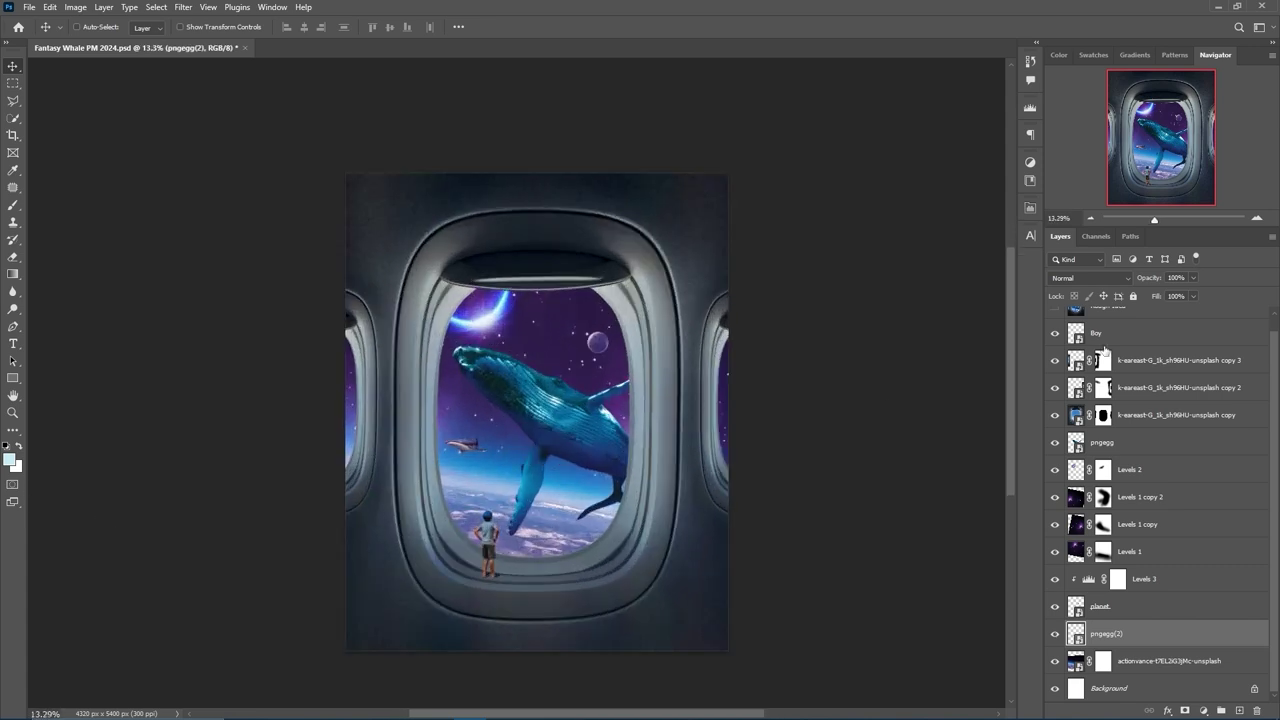
Add a Hue/Saturation check layer on top with saturation fully drained to grey.
click(1203, 710)
click(1230, 590)
drag(924, 337, 840, 337)
Clip Levels adjustments to the earth photo and the planet, and brighten the whale's highlights with Levels.
click(1185, 664)
click(1203, 710)
click(1140, 468)
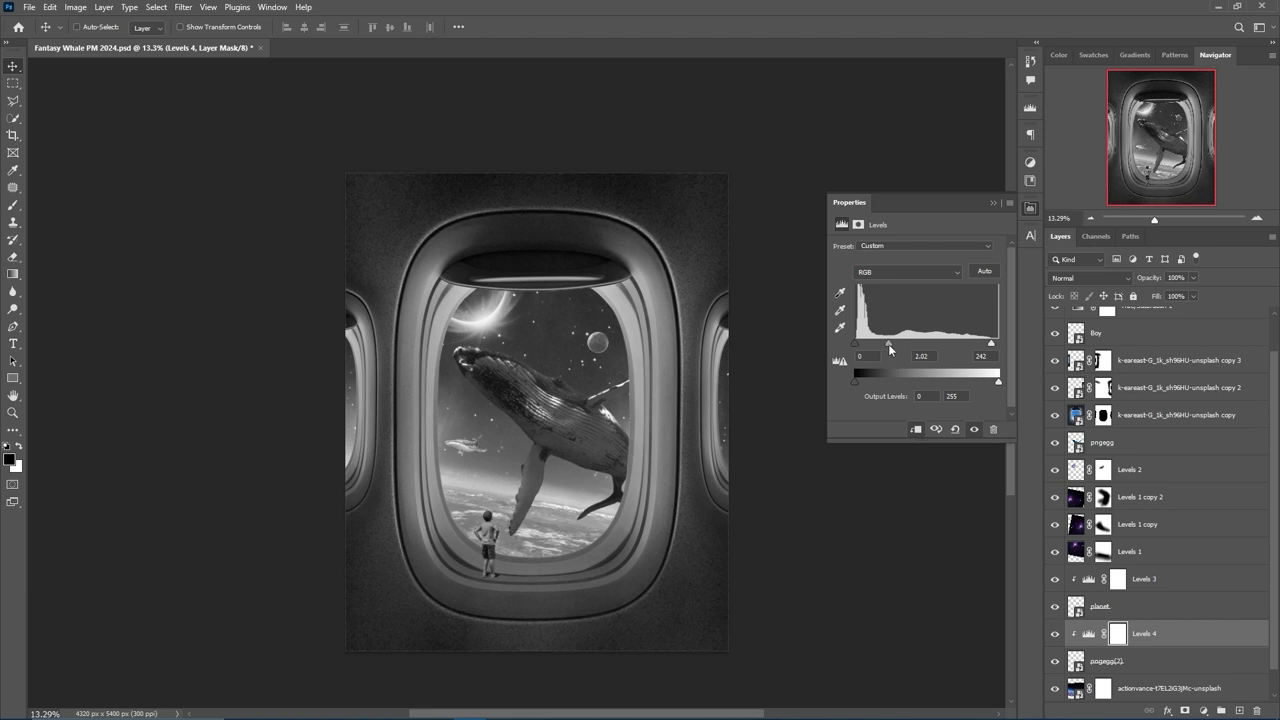
click(1088, 578)
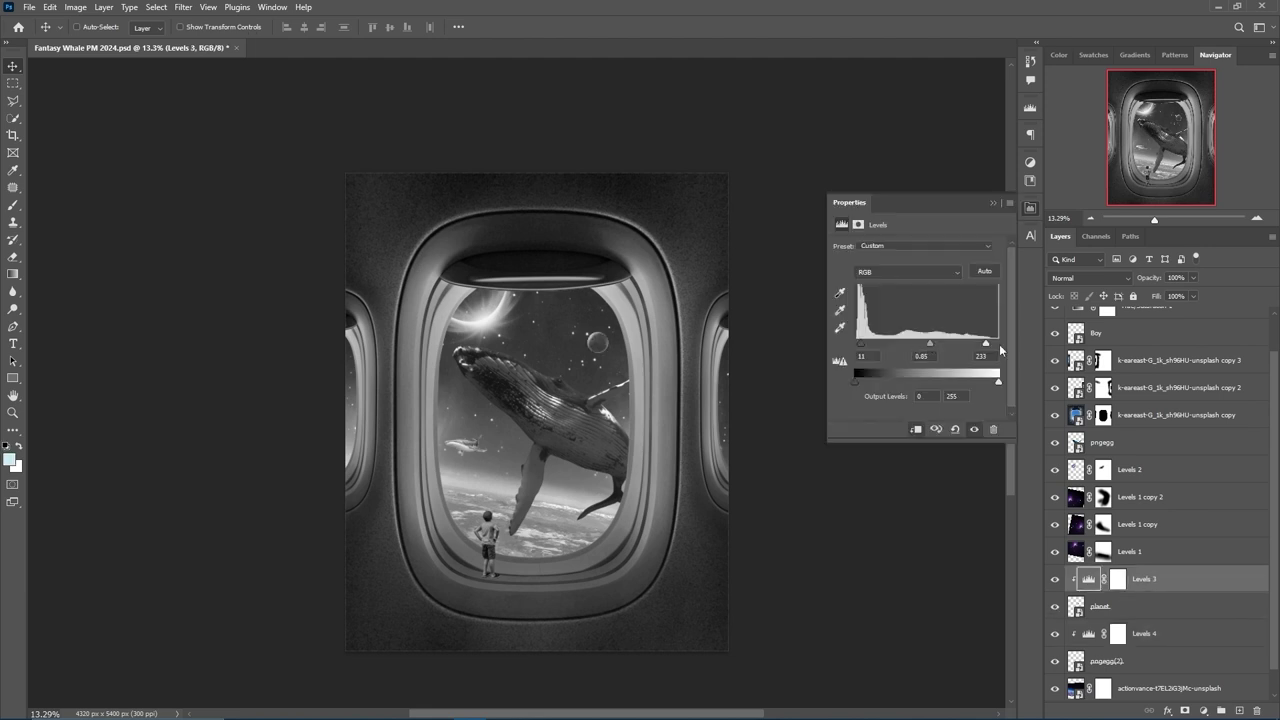
click(1150, 442)
click(1203, 710)
click(1140, 468)
drag(998, 343, 935, 343)
Group the window frame layers, discarding a stray Brightness/Contrast adjustment.
click(1180, 360)
shift+click(1180, 415)
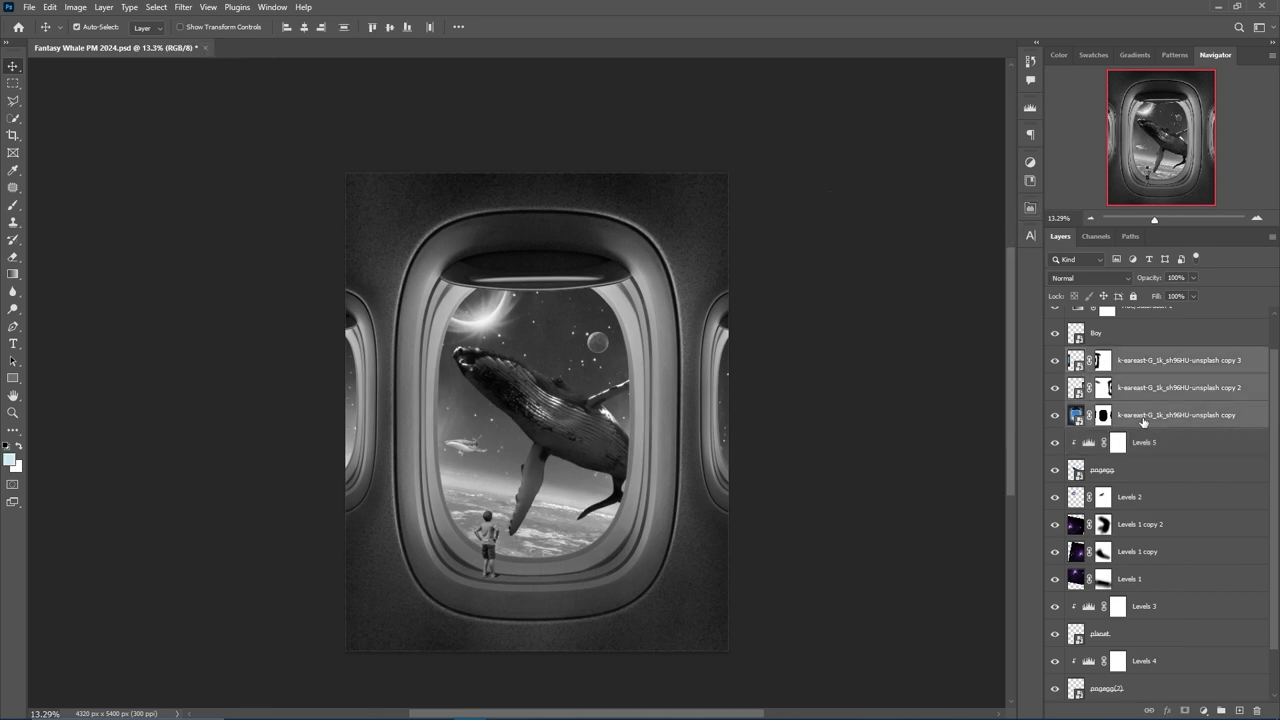
key(ctrl+g)
click(1203, 710)
click(1130, 525)
key(Delete)
Darken the window group with Levels at black point 25 and Blend If, then add Levels above the Boy.
click(1203, 710)
drag(927, 343, 997, 347)
drag(855, 343, 868, 343)
double_click(1200, 387)
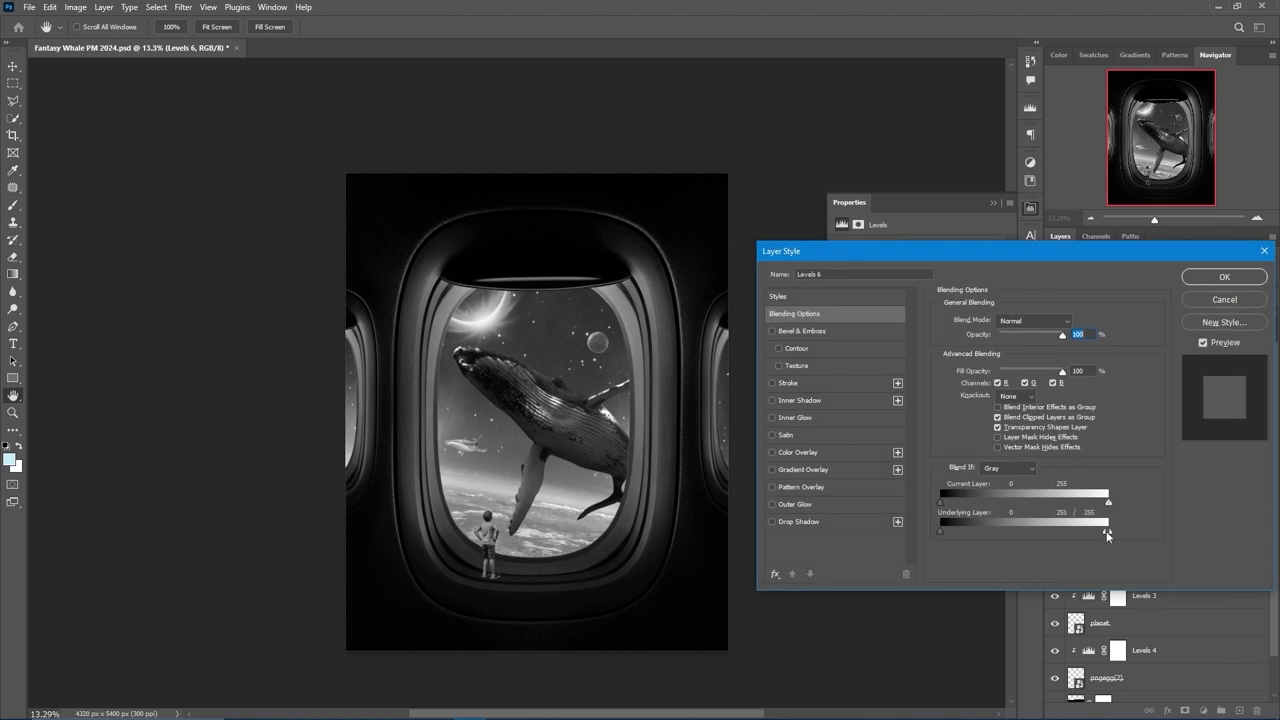
key(Escape)
drag(920, 343, 948, 343)
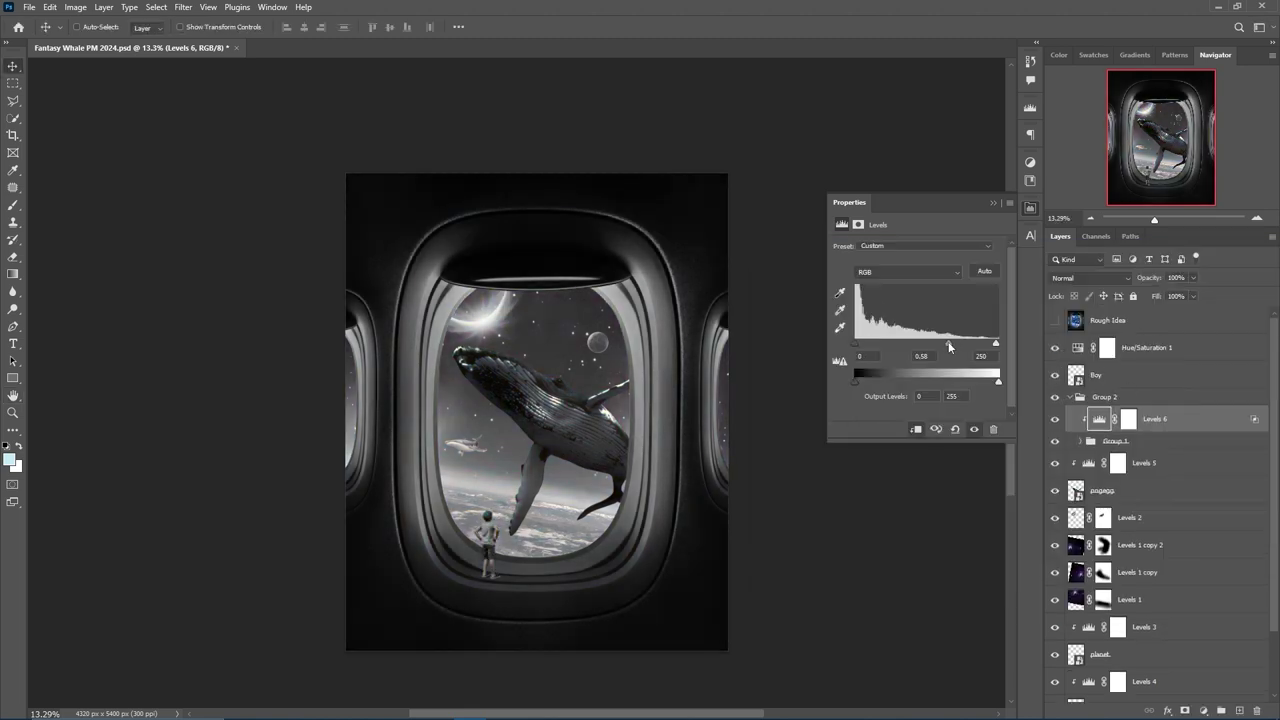
click(1100, 376)
key(ctrl+l)
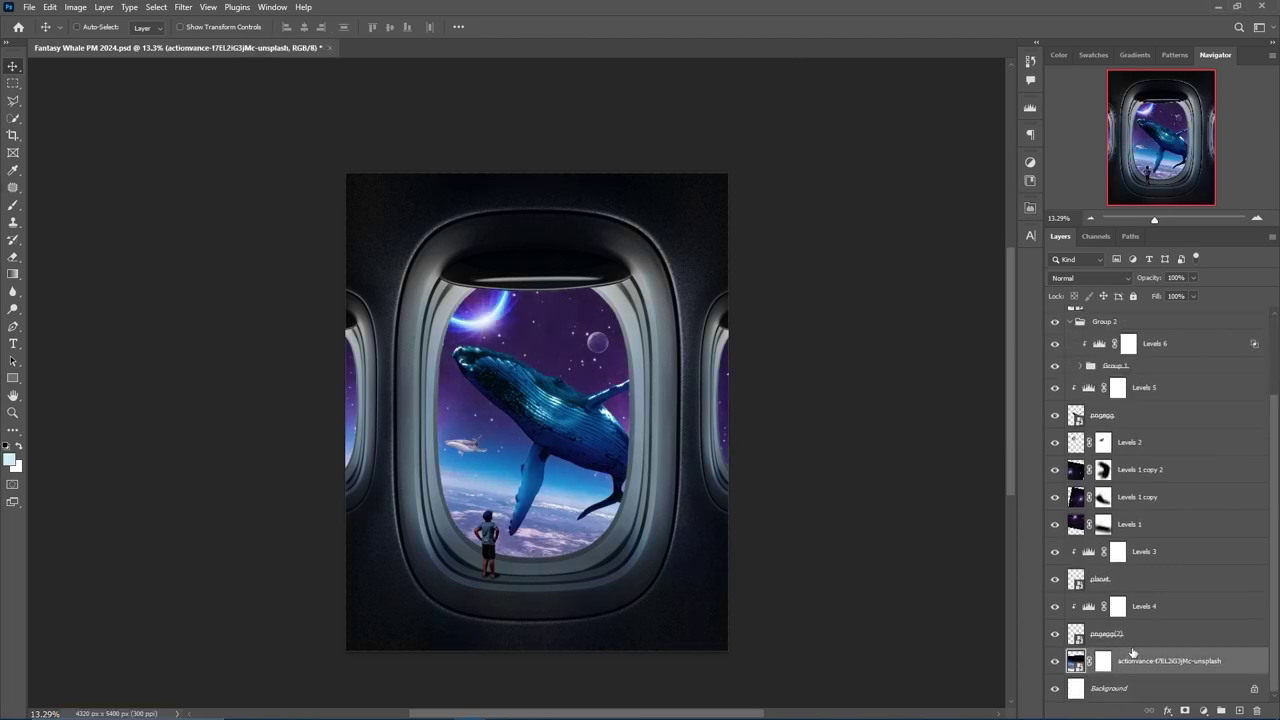
Clip a Color Balance adjustment, shifting highlights toward cyan and midtones toward blue.
click(927, 247)
click(900, 270)
drag(898, 276, 889, 276)
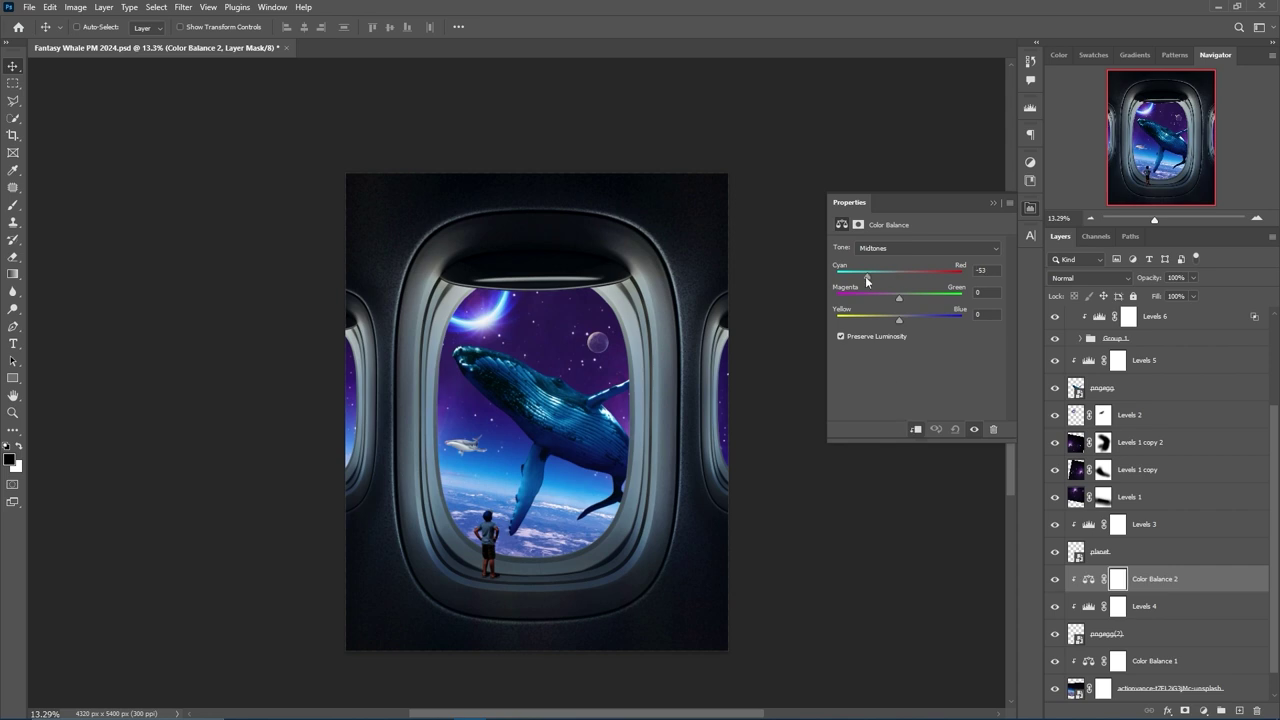
drag(855, 318, 905, 318)
click(927, 247)
click(900, 251)
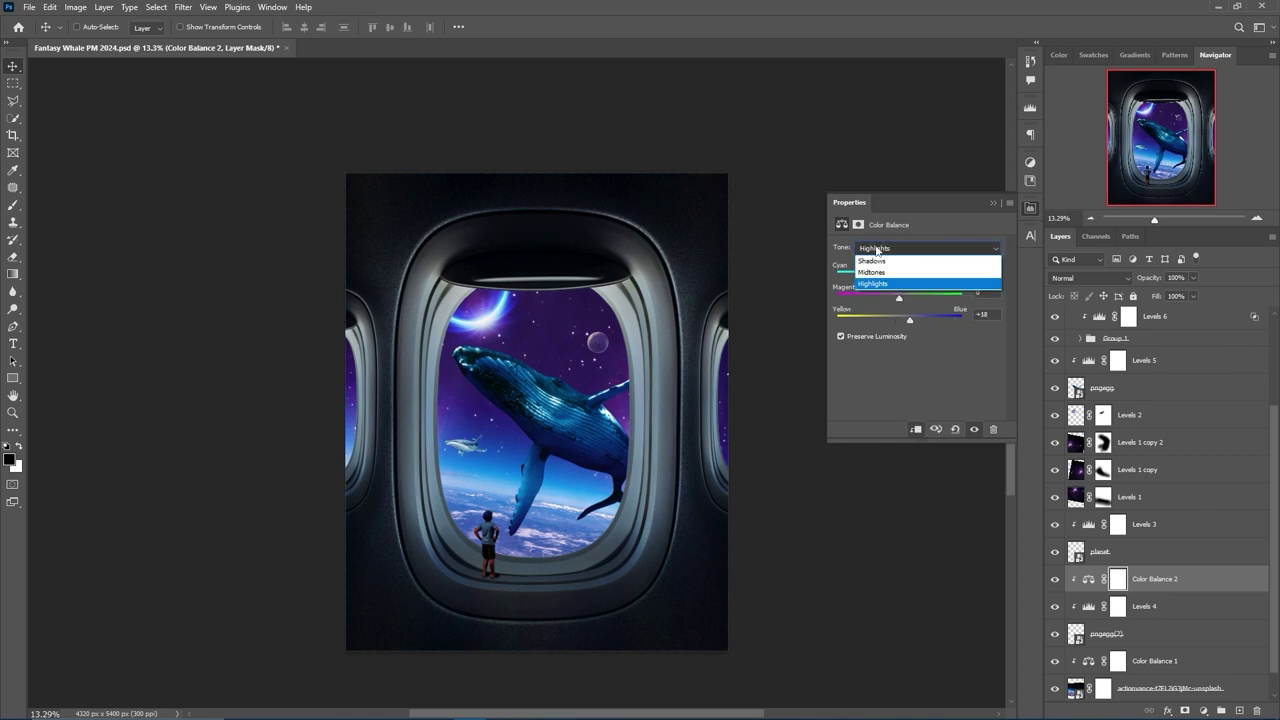
Add a clipped Color Balance above Levels 3 shifted toward cyan, grouping the Levels 1 layers.
click(1100, 524)
click(1203, 710)
click(1180, 586)
drag(898, 276, 940, 276)
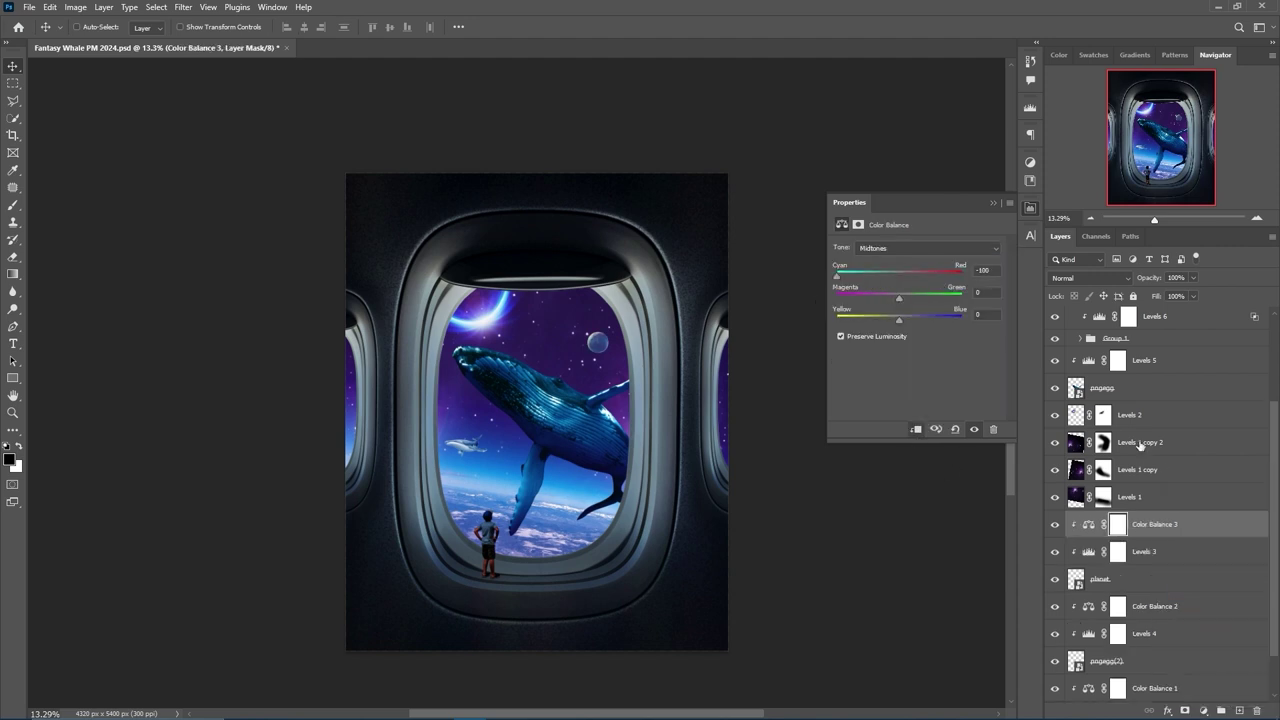
key(ctrl+g)
mouse_move(899, 276)
mouse_down()
mouse_move(865, 276)
mouse_move(880, 276)
mouse_move(908, 320)
mouse_up()
Tint its highlights cyan-green, its shadows cyan-blue, then warm the highlights toward red.
click(928, 248)
click(880, 282)
mouse_move(898, 276)
mouse_down()
mouse_move(887, 276)
mouse_move(918, 300)
mouse_up()
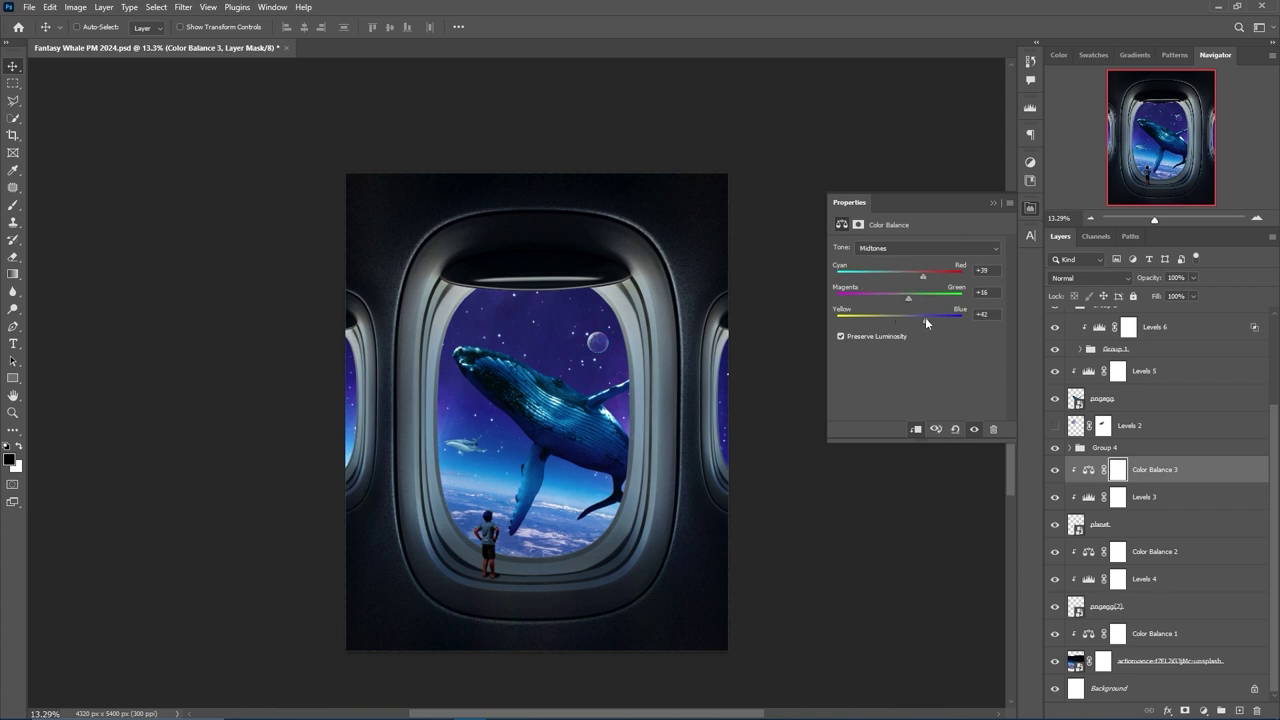
click(928, 248)
click(897, 262)
drag(888, 297, 914, 316)
click(928, 248)
click(880, 282)
drag(898, 272, 912, 274)
click(993, 203)
Add Color Balance above Levels 2 (glow toward cyan) and above Levels 5 (midtones cyan-magenta).
click(1056, 432)
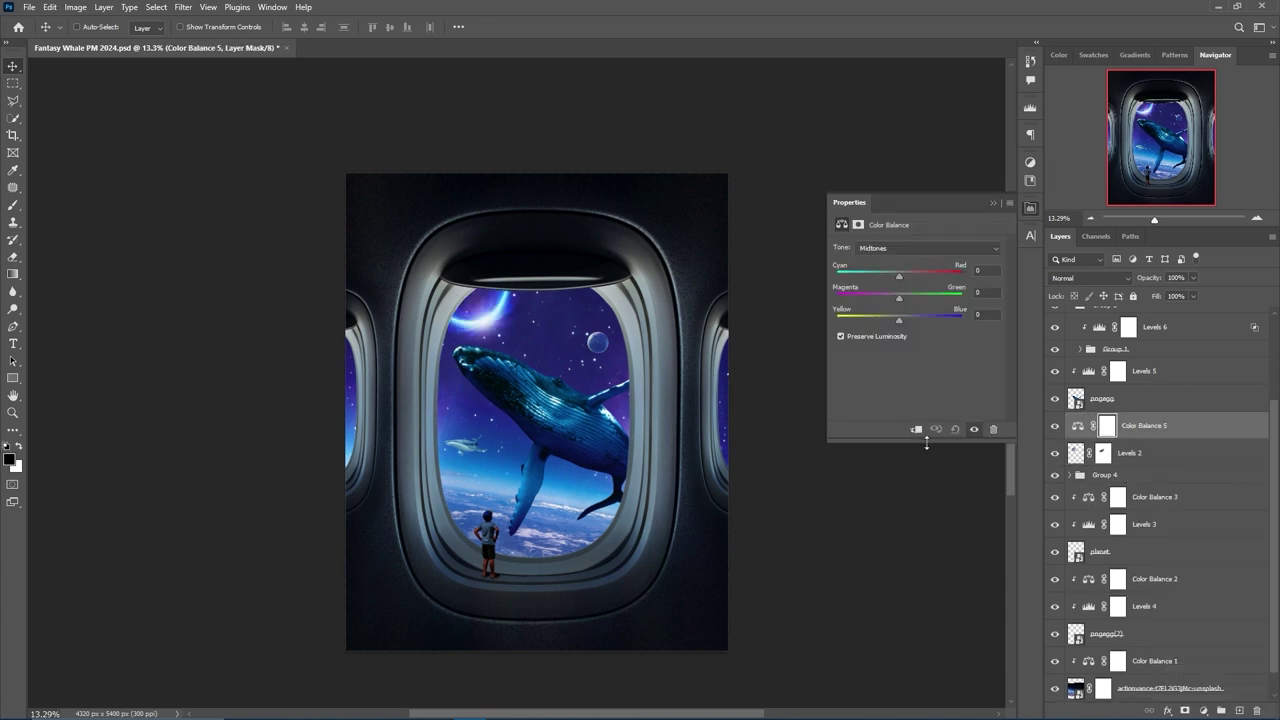
click(928, 248)
click(878, 254)
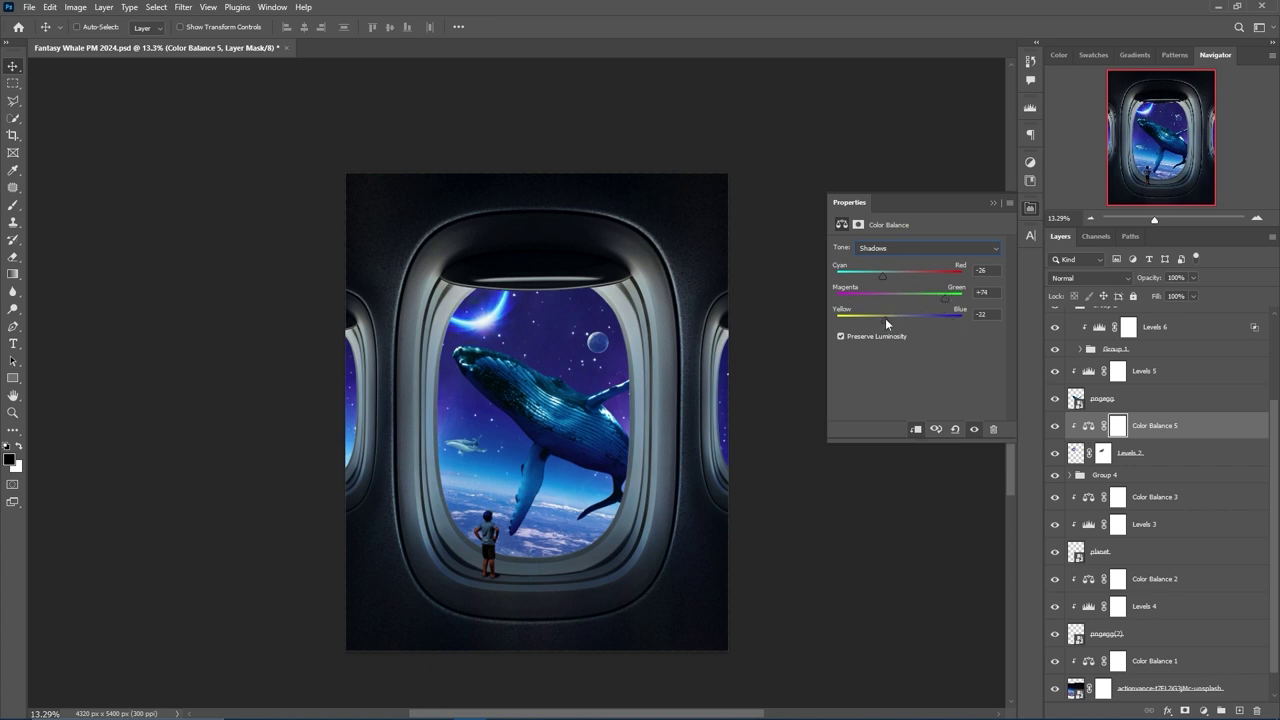
drag(899, 274, 846, 276)
click(994, 204)
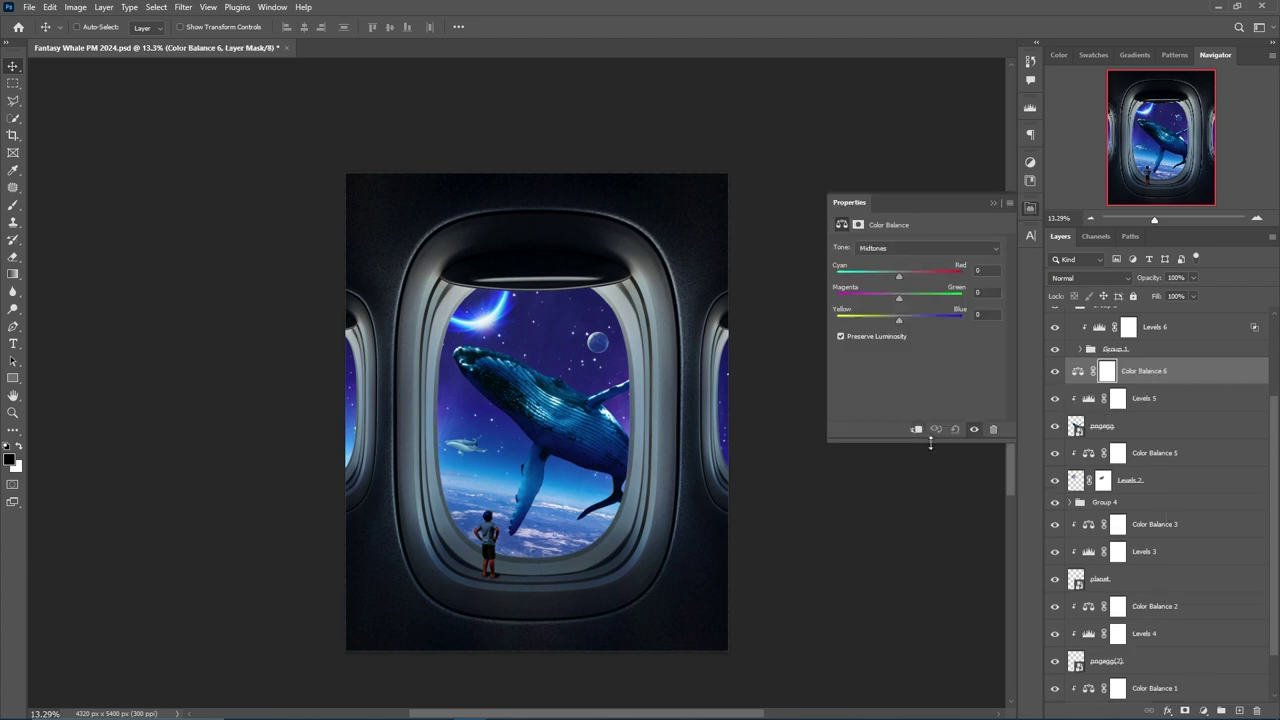
mouse_move(915, 278)
mouse_down()
mouse_move(878, 276)
mouse_move(891, 300)
mouse_up()
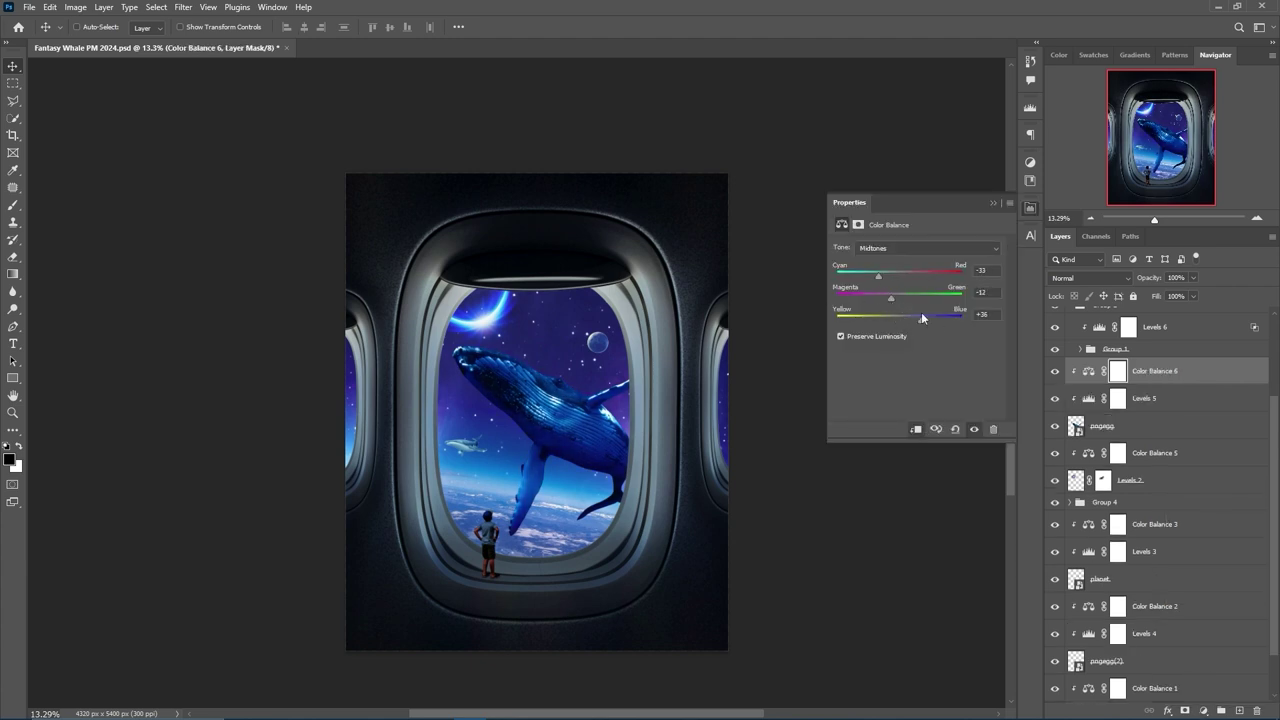
click(1115, 480)
scroll(1115, 487, up, 3)
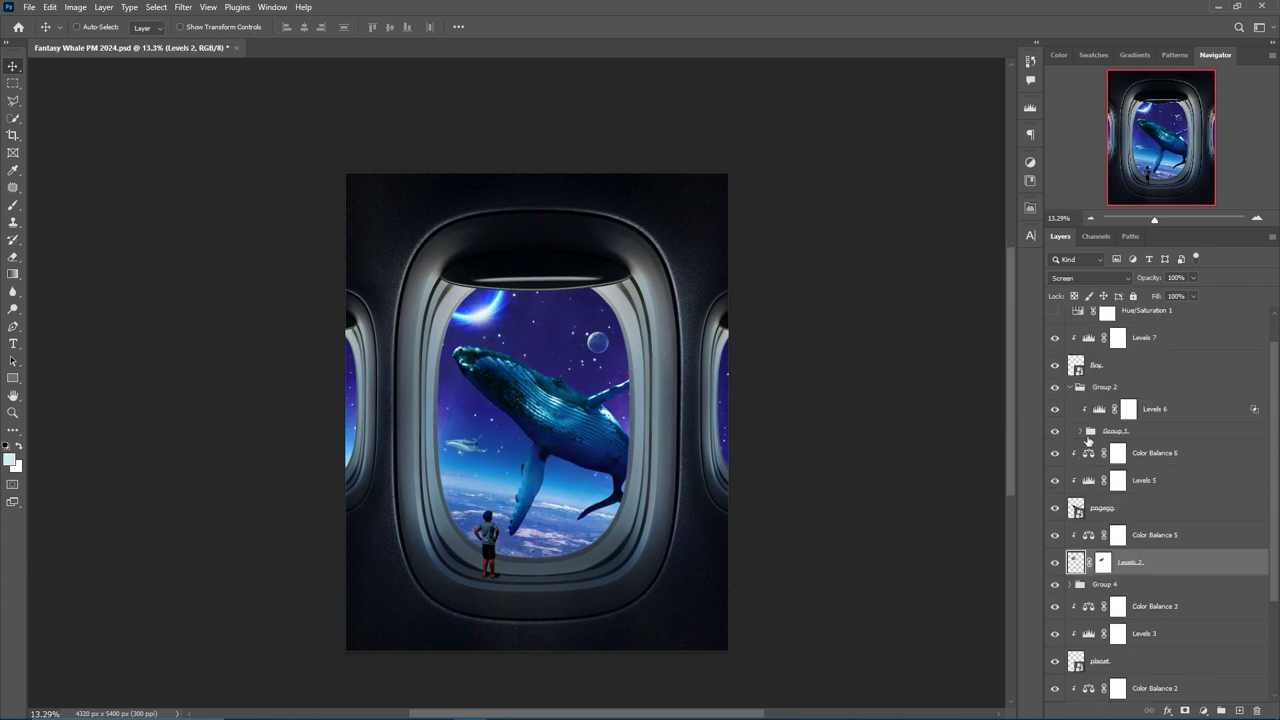
Clip Color Balance 7 above Levels 6, shifting shadows and highlights toward magenta and yellow.
click(1158, 418)
key(ctrl+b)
drag(900, 300, 897, 300)
key(alt+1)
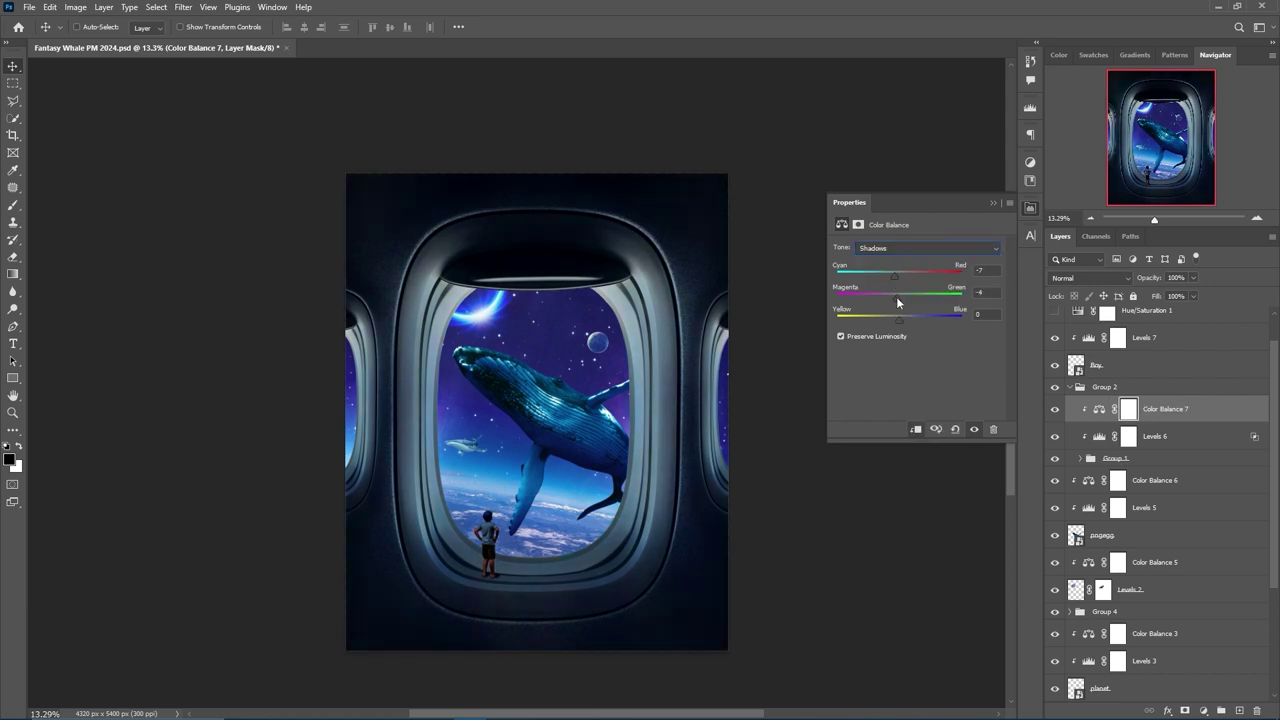
key(Down)
key(Down)
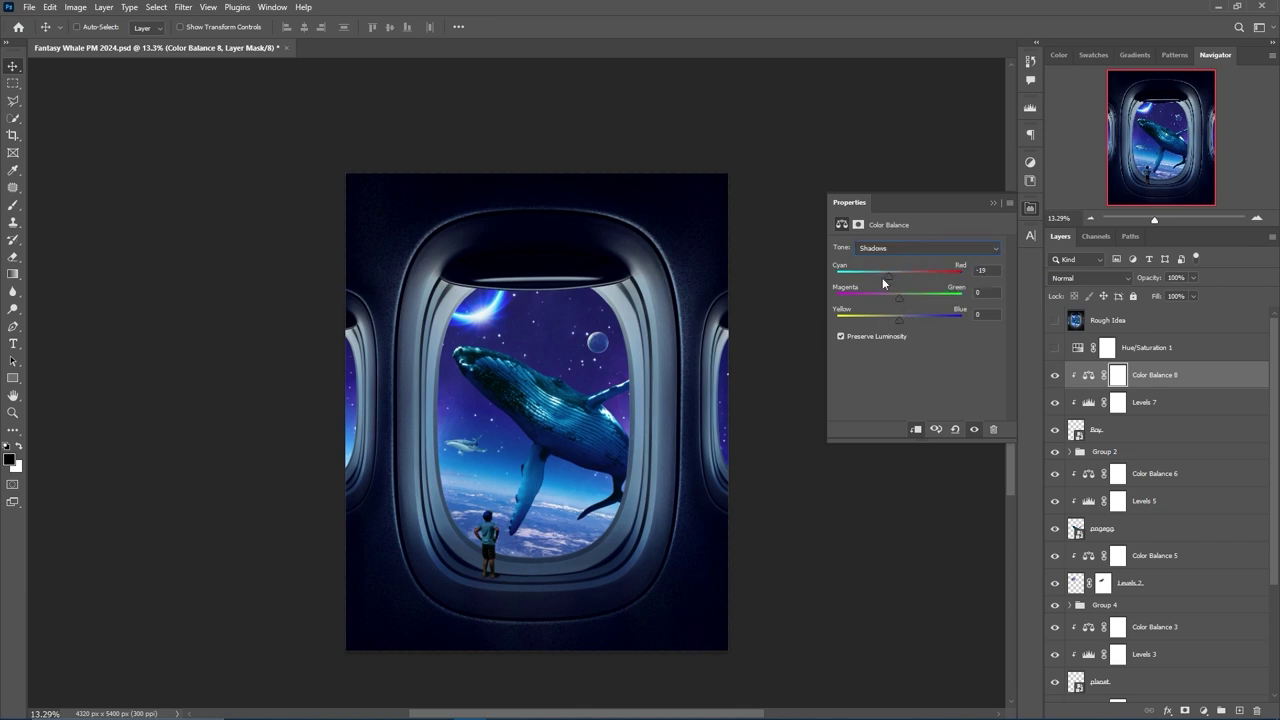
drag(900, 298, 893, 298)
drag(898, 319, 871, 319)
click(993, 203)
Expand Group 2 and start Free Transform on the unsplash copy layer.
scroll(1113, 515, down, 1)
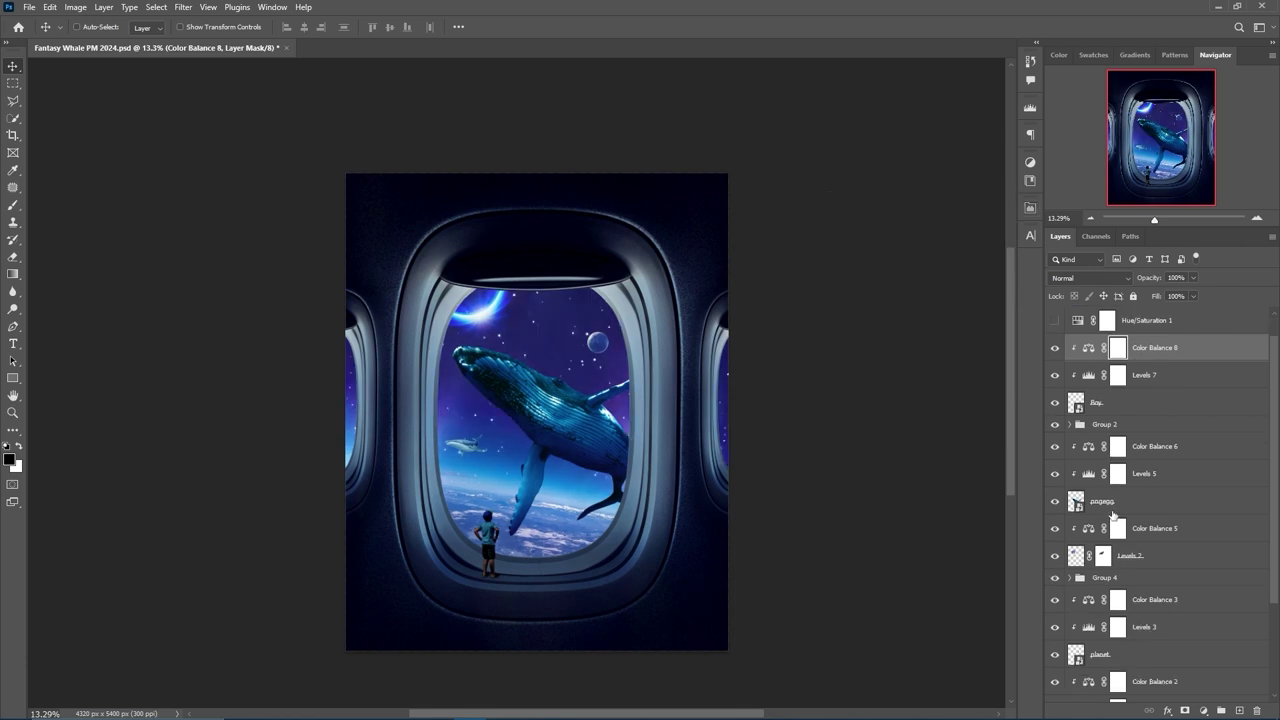
click(1070, 424)
click(1190, 572)
key(ctrl+t)
Enlarge the unsplash copy layer to about 107%.
scroll(578, 341, down, 2)
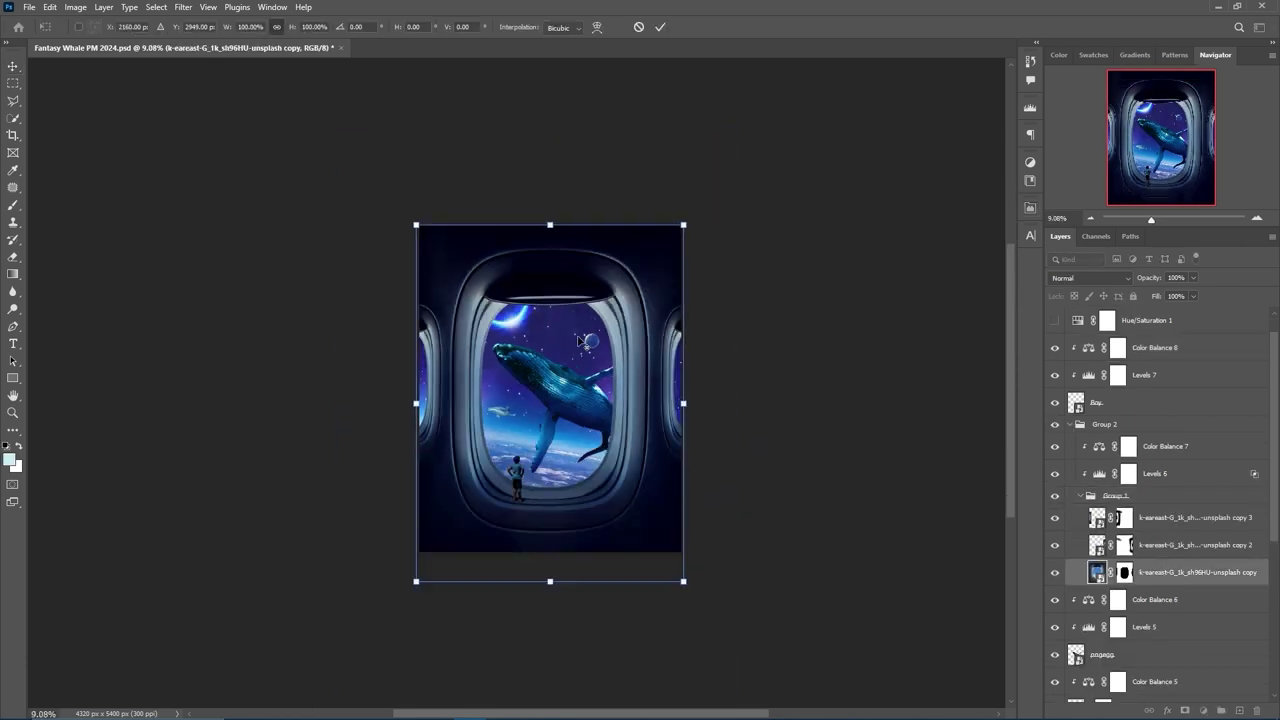
scroll(578, 341, up, 1)
drag(680, 403, 701, 403)
key(Return)
Brush on the unsplash copy 2 layer mask.
scroll(586, 373, up, 1)
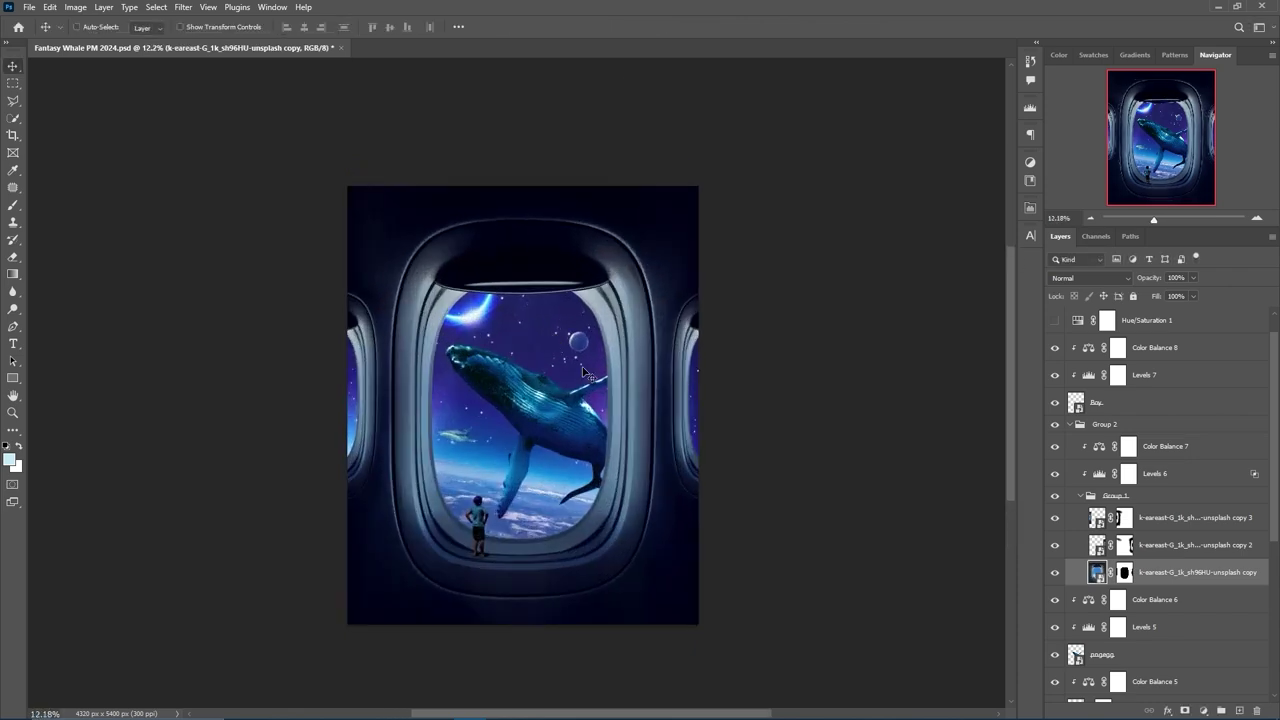
click(1075, 546)
click(1123, 545)
key(b)
scroll(560, 270, up, 2)
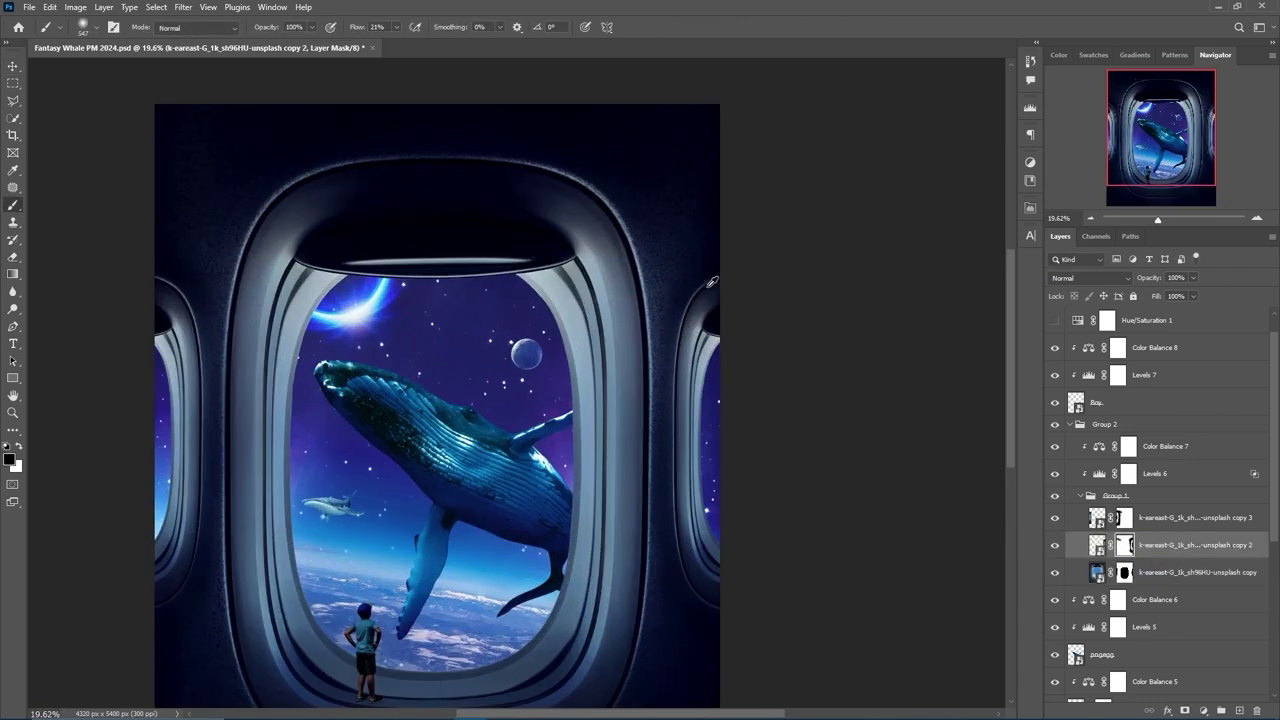
scroll(560, 270, up, 3)
scroll(505, 484, down, 3)
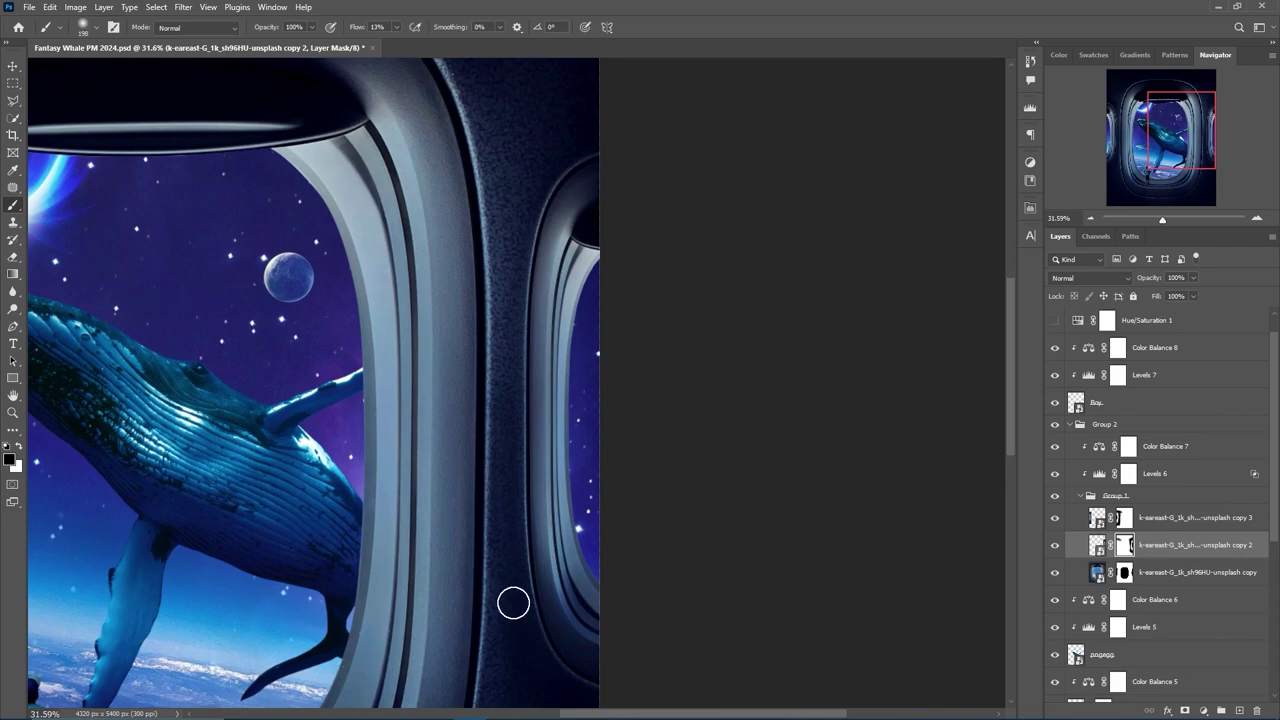
scroll(514, 560, down, 3)
scroll(499, 130, up, 1)
scroll(521, 391, down, 2)
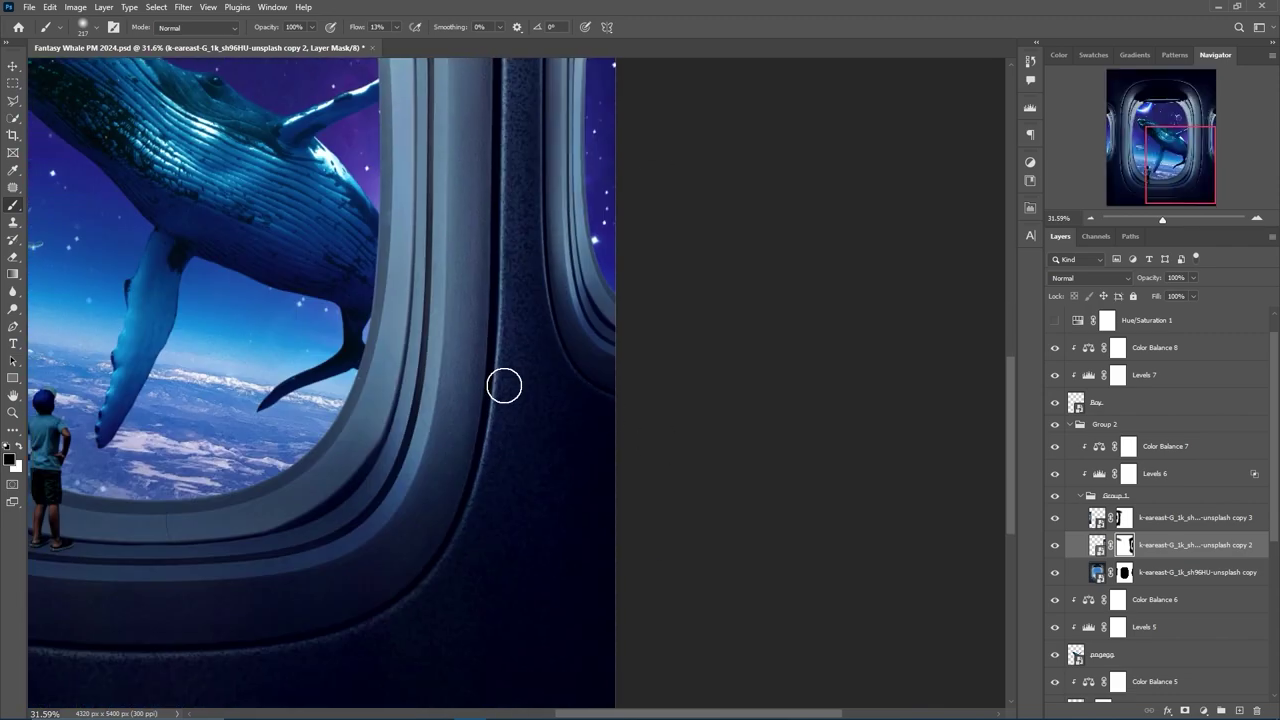
Refine the unsplash copy 3 layer mask.
click(1125, 517)
scroll(603, 420, left, 6)
scroll(603, 420, up, 1)
scroll(571, 446, up, 3)
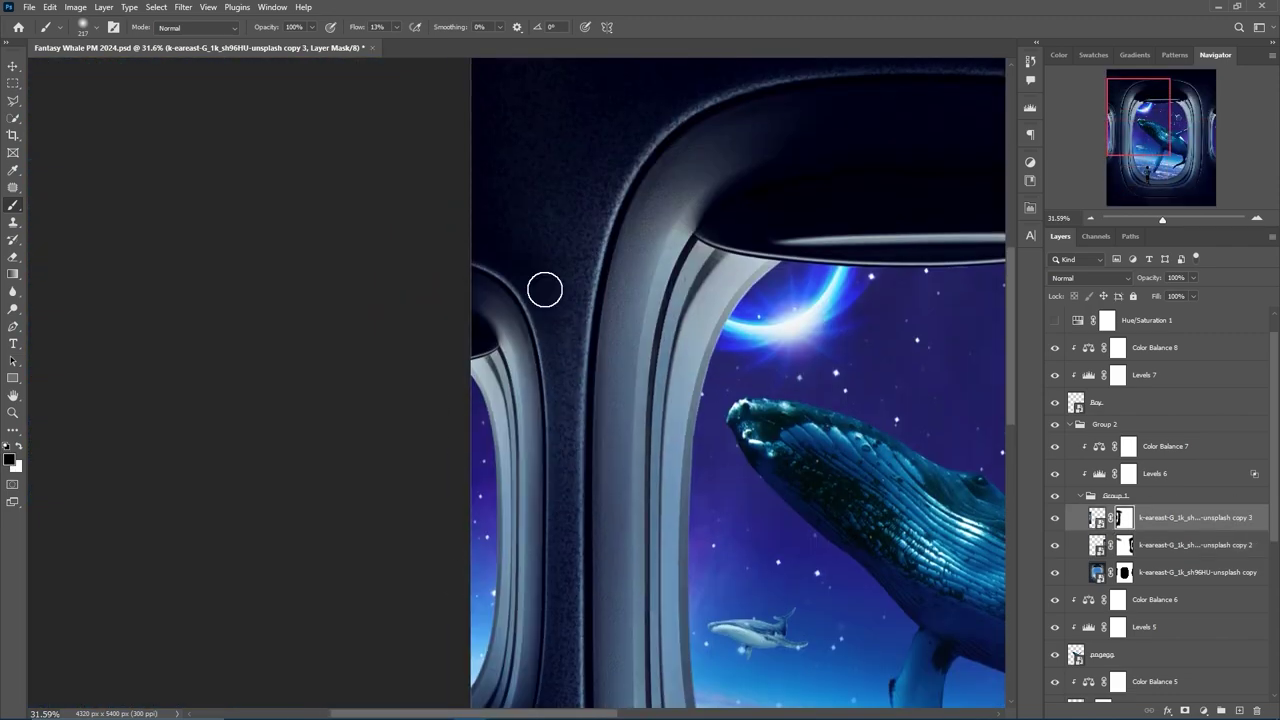
scroll(580, 470, up, 1)
scroll(589, 488, down, 5)
scroll(589, 488, up, 2)
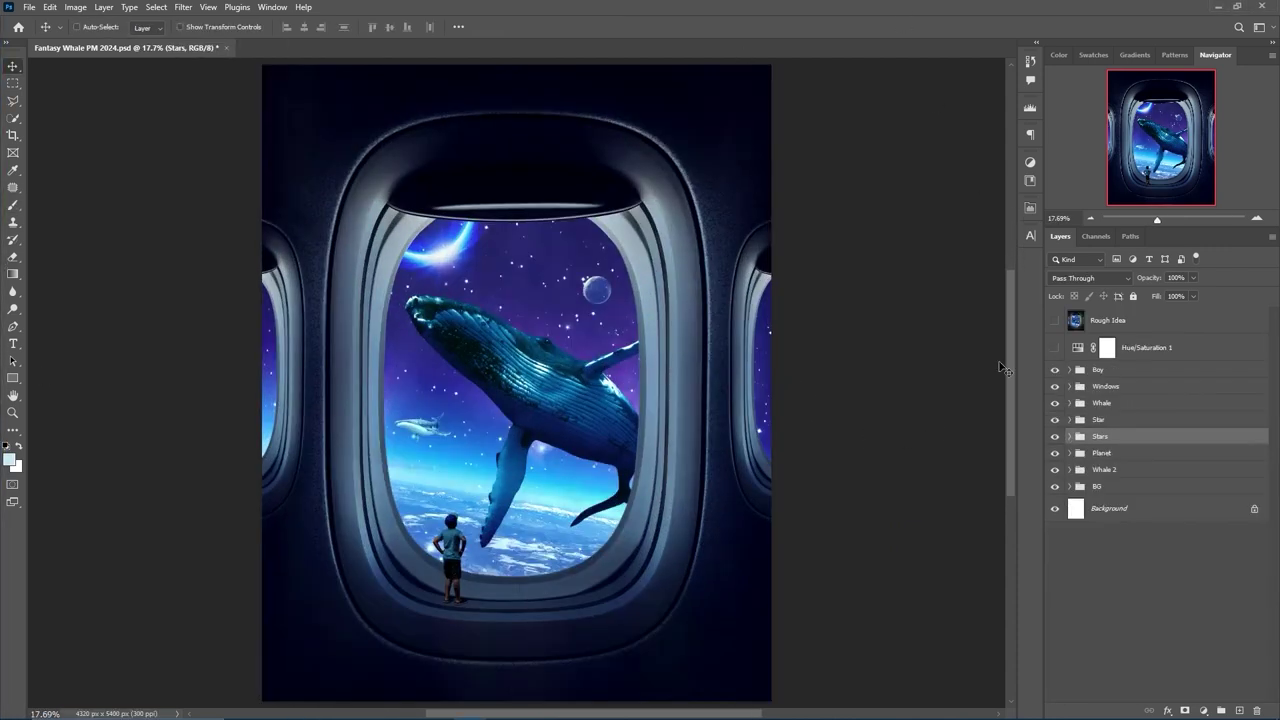
In the BG group, paint white with a larger brush to restore the mask's darkening.
click(1068, 486)
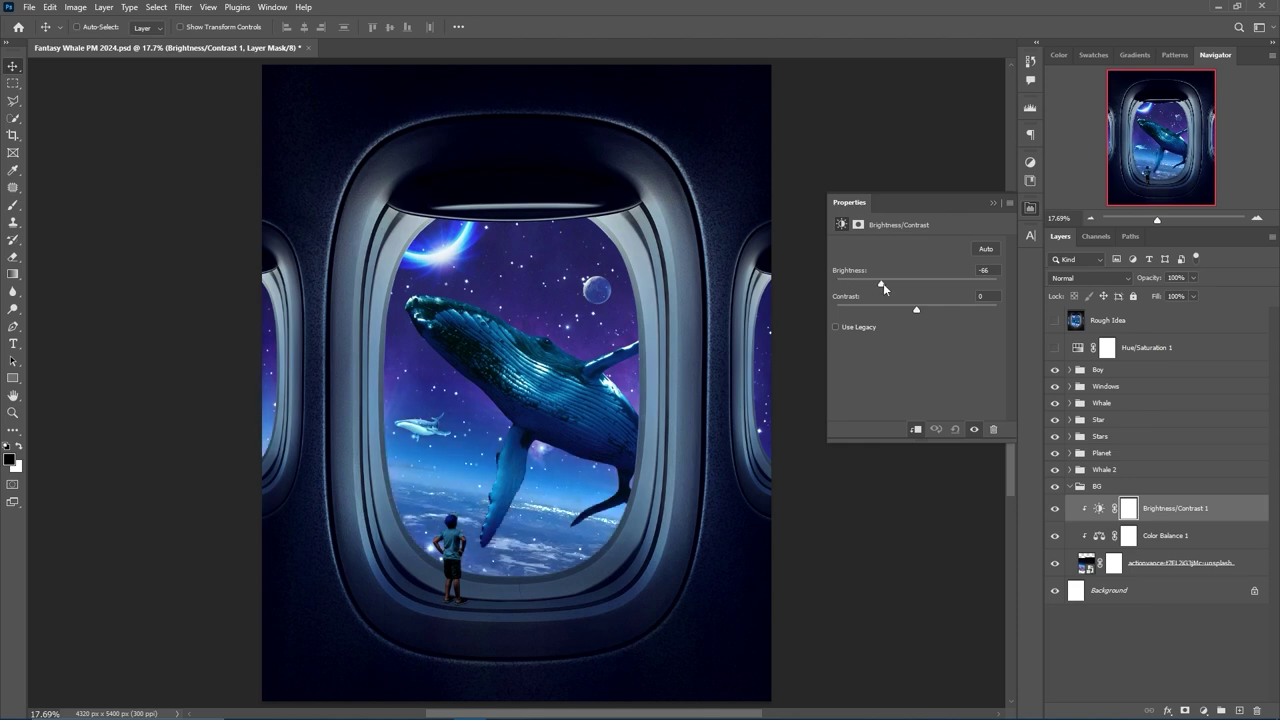
key(b)
click(397, 28)
key(x)
key(bracketright)
key(bracketright)
mouse_move(566, 580)
mouse_down()
mouse_move(357, 543)
mouse_move(594, 609)
mouse_up()
Add a second Brightness/Contrast adjustment in the BG group.
click(1203, 710)
click(1208, 518)
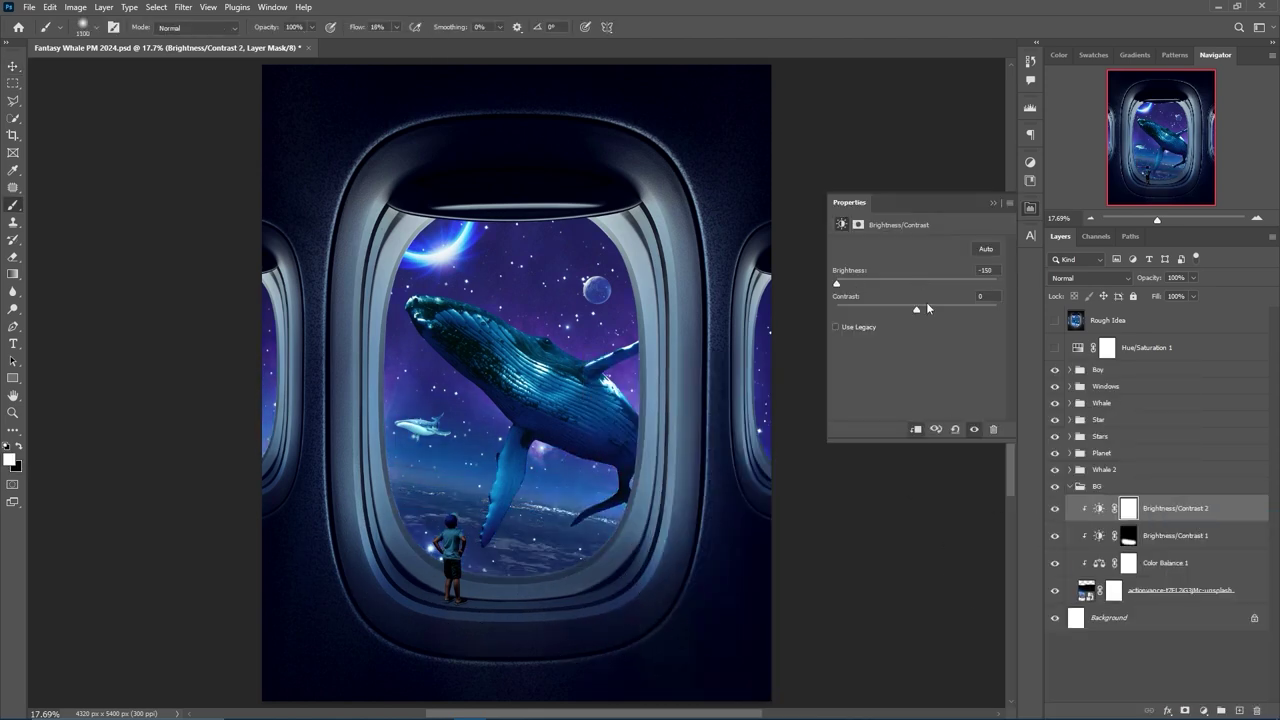
double_click(1200, 508)
key(Return)
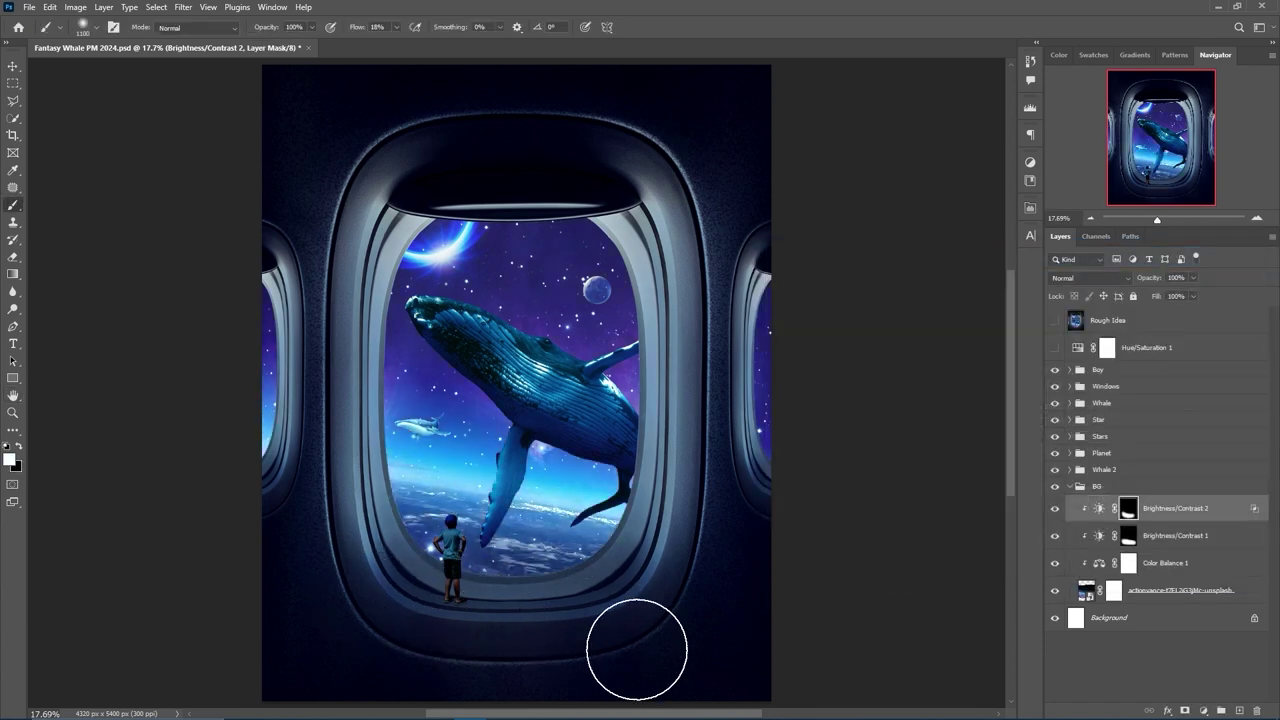
Set the blue glow layer to Soft Light and move it down and right.
click(1090, 486)
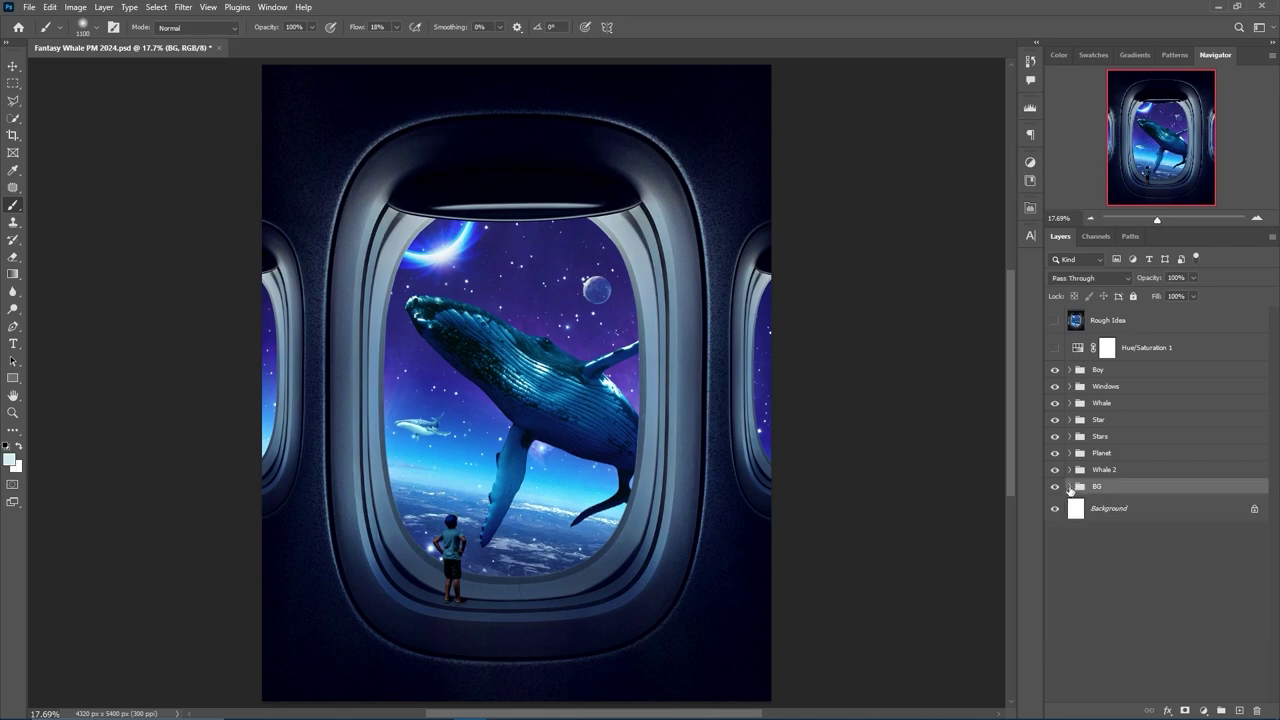
scroll(481, 559, up, 3)
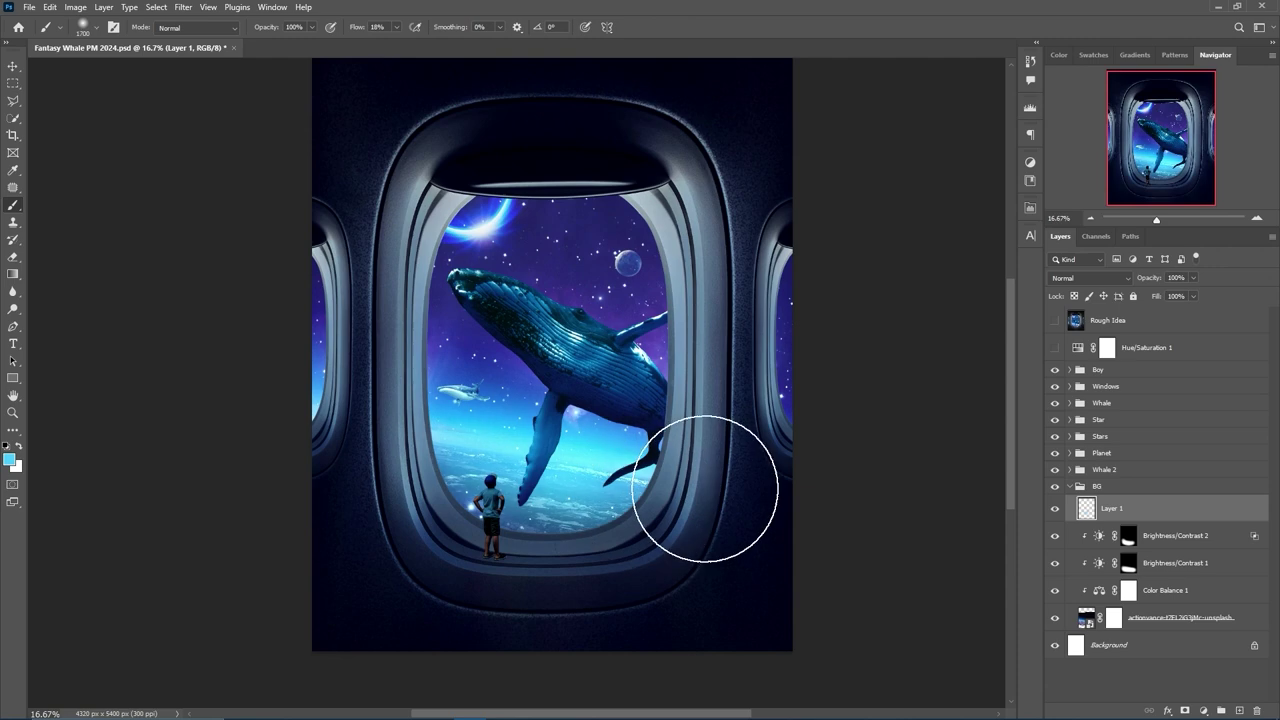
click(1090, 278)
click(1085, 466)
key(bracketright)
key(bracketright)
key(bracketright)
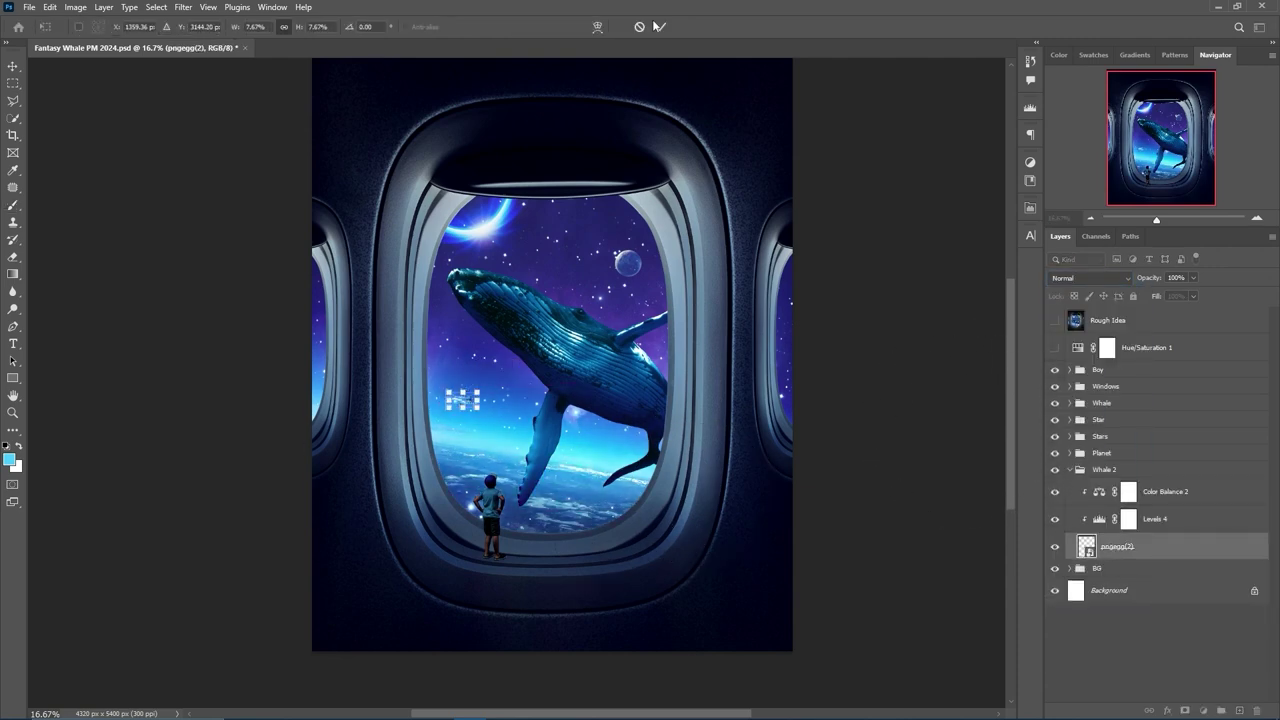
click(659, 26)
drag(450, 398, 490, 419)
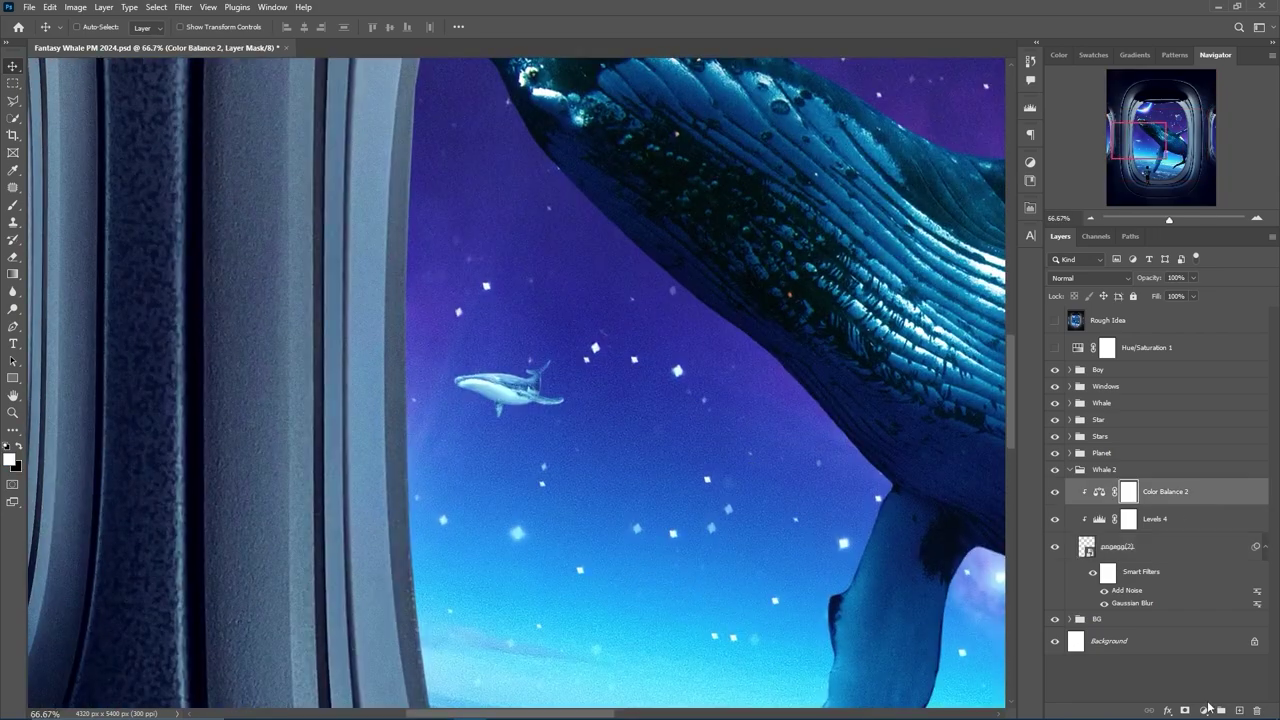
Invert the adjustment's mask to hide it and pick a brush preset.
key(ctrl+i)
key(b)
right_click(552, 350)
key(Return)
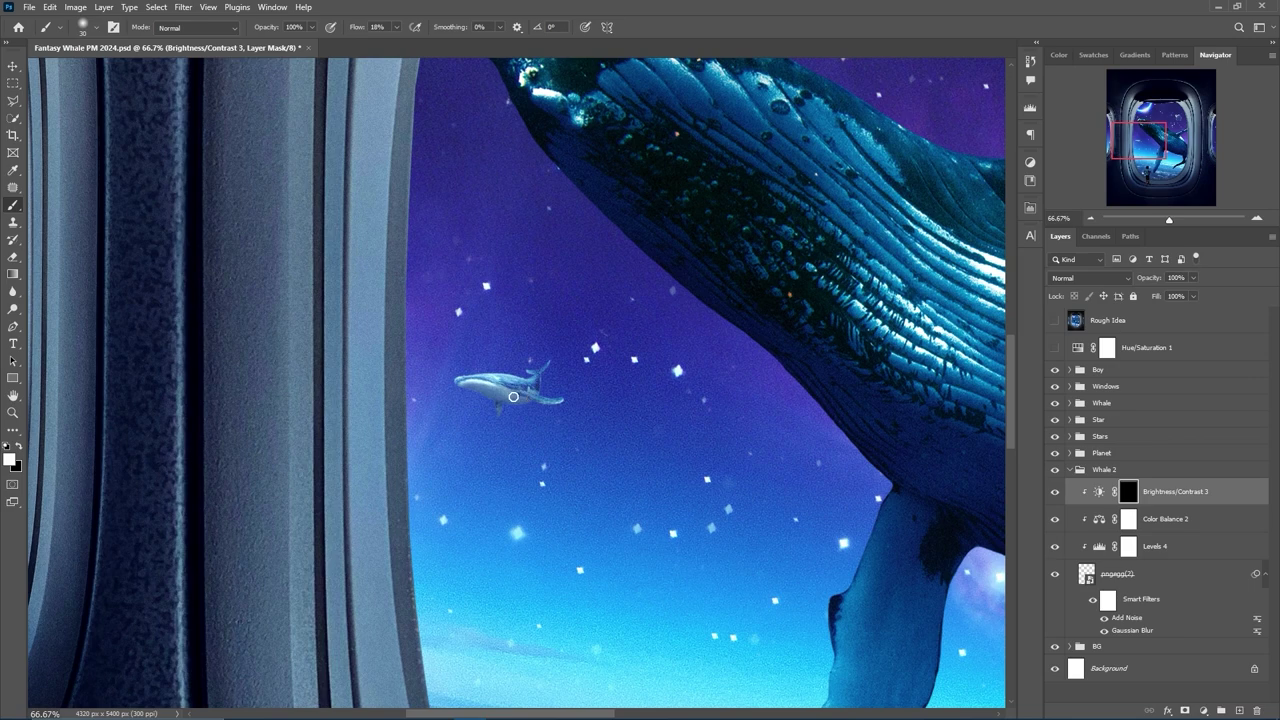
Add another Brightness/Contrast with an inverted mask plus a new clipped Layer 2 for painting.
click(1203, 710)
key(ctrl+i)
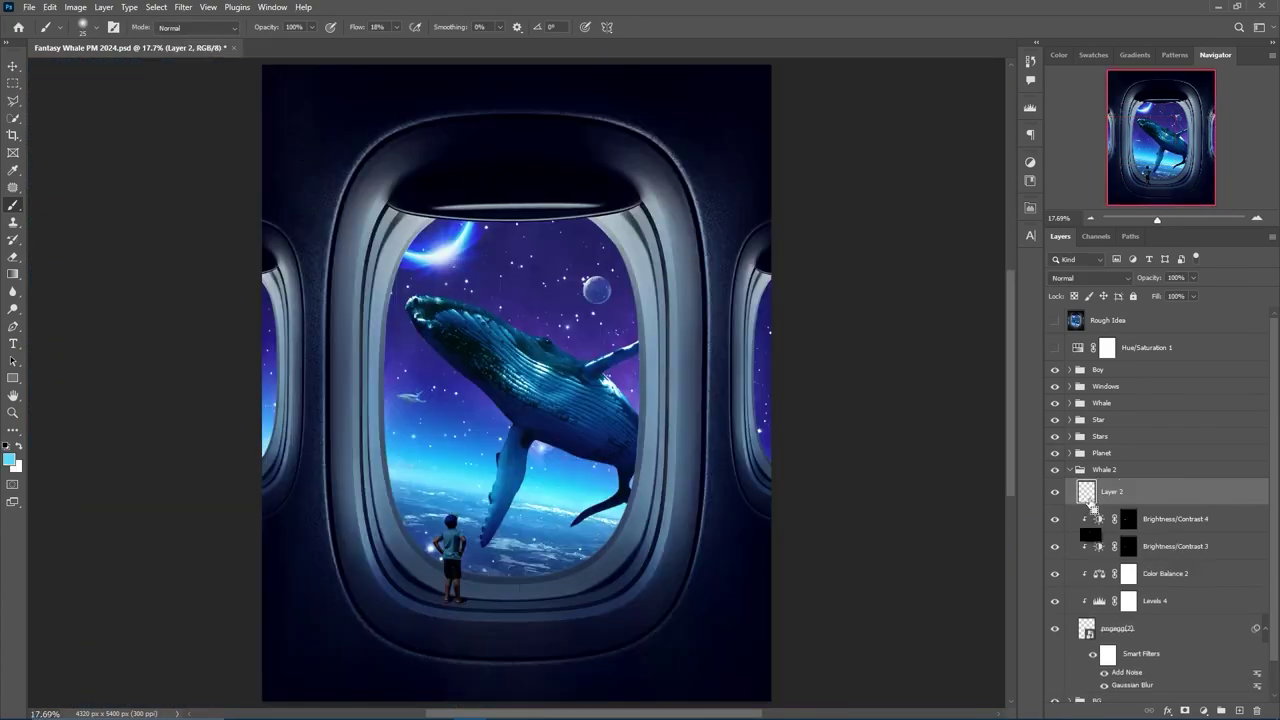
key(ctrl+shift+alt+n)
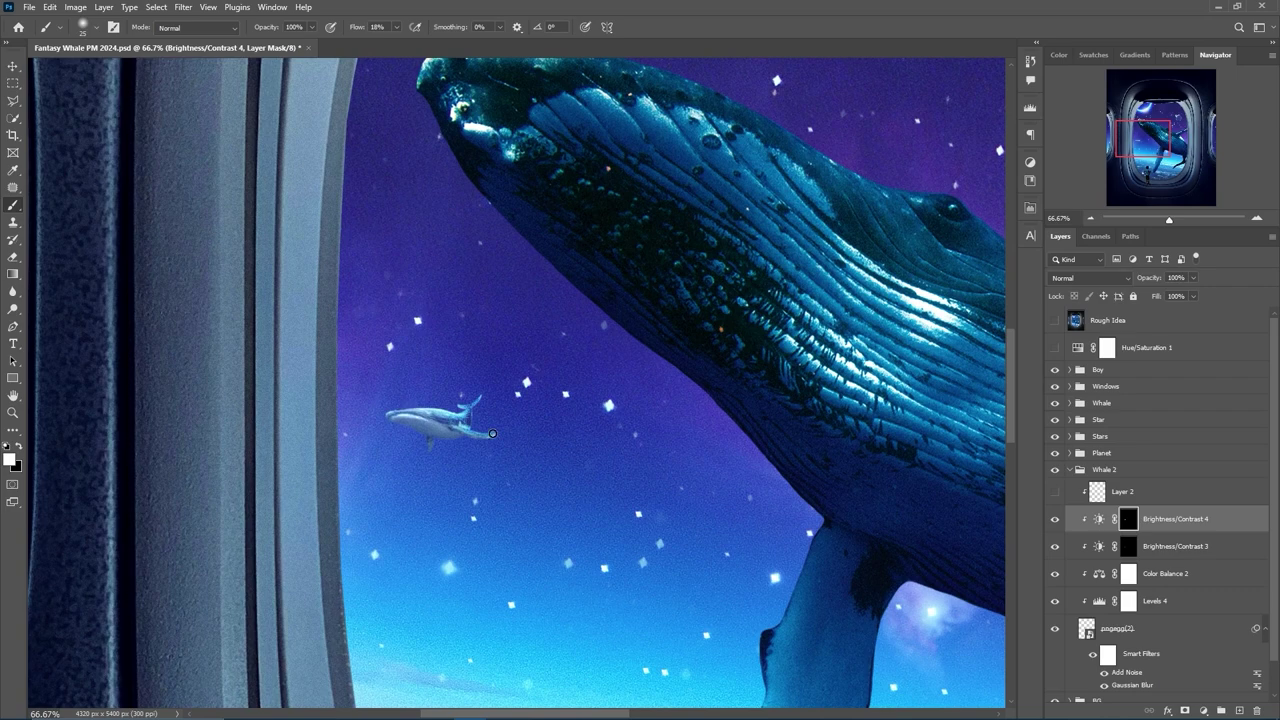
key(alt+bracketleft)
key(alt+bracketright)
key(alt+bracketright)
key(ctrl+comma)
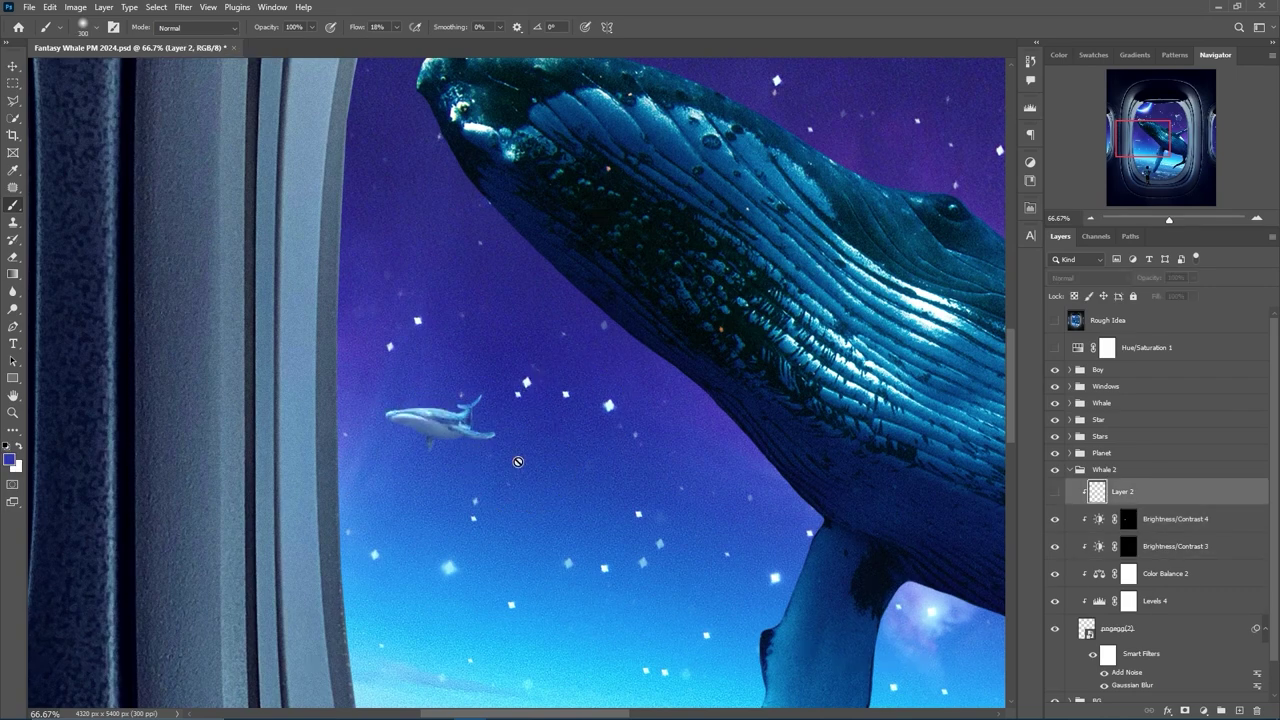
key(ctrl+comma)
Darken the small distant whale with a size 150 brush, then switch to the Eraser.
key(bracketleft)
key(bracketleft)
key(bracketleft)
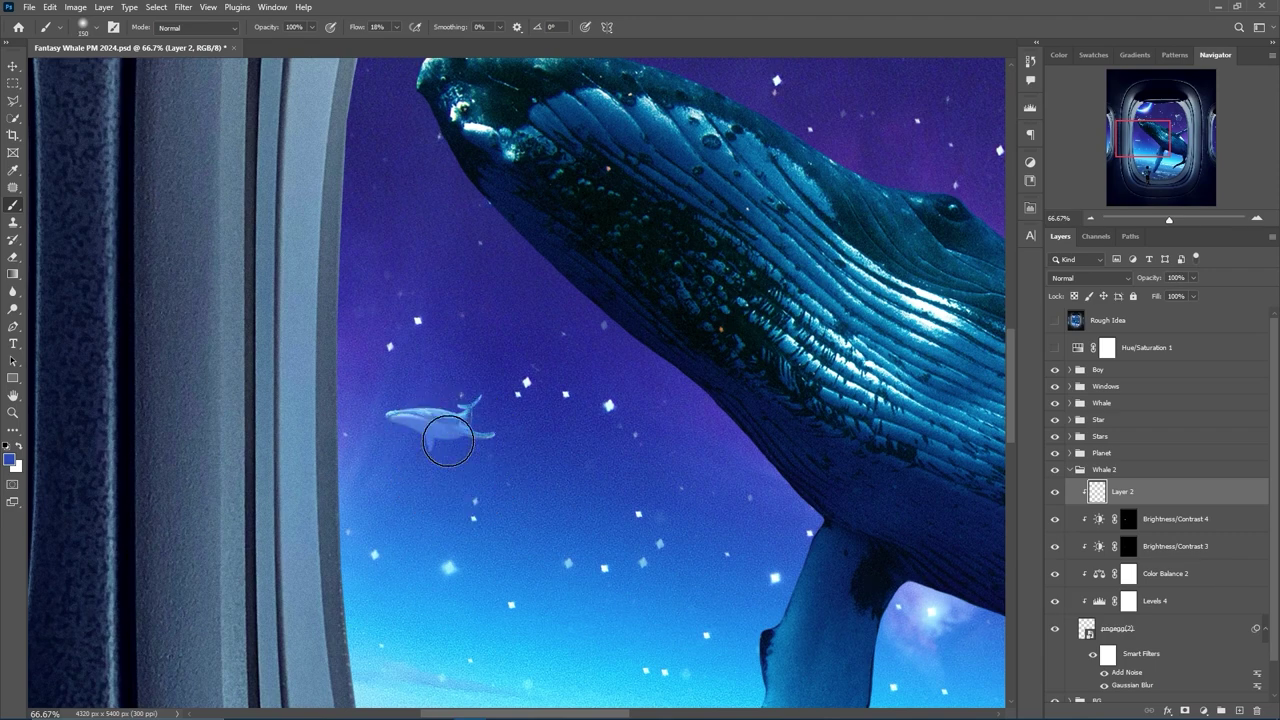
drag(415, 410, 496, 445)
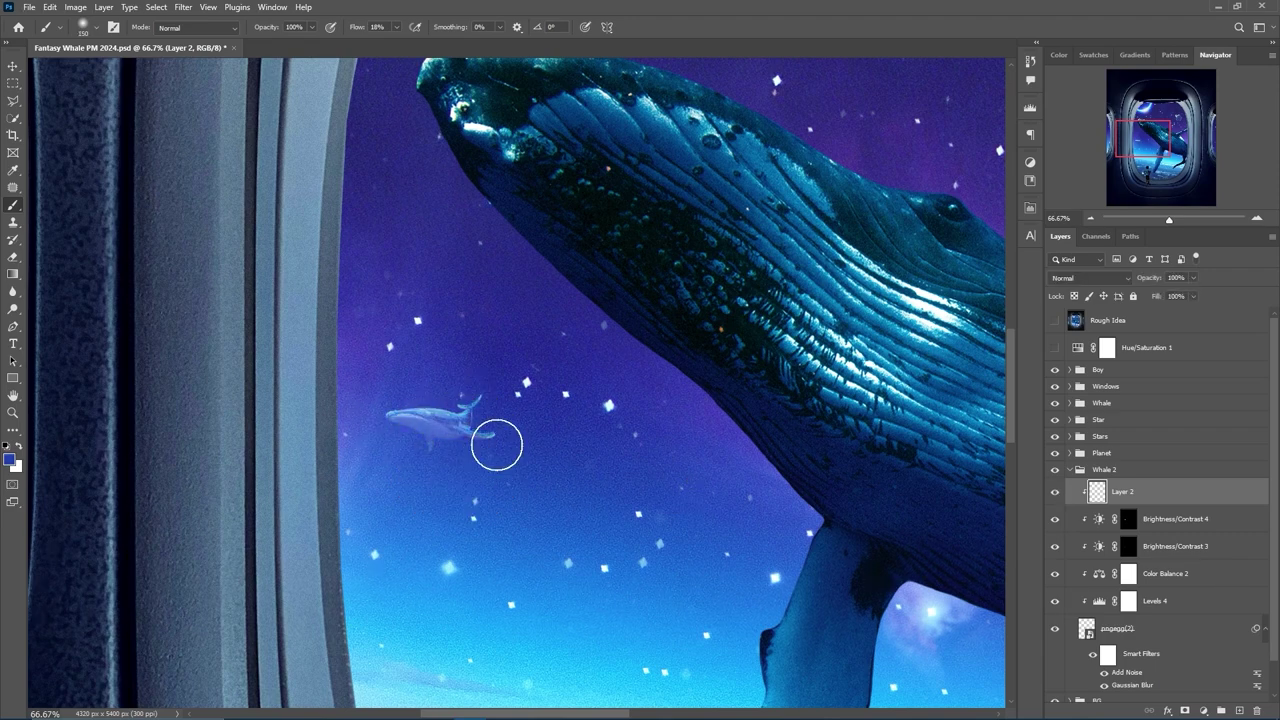
drag(484, 392, 484, 393)
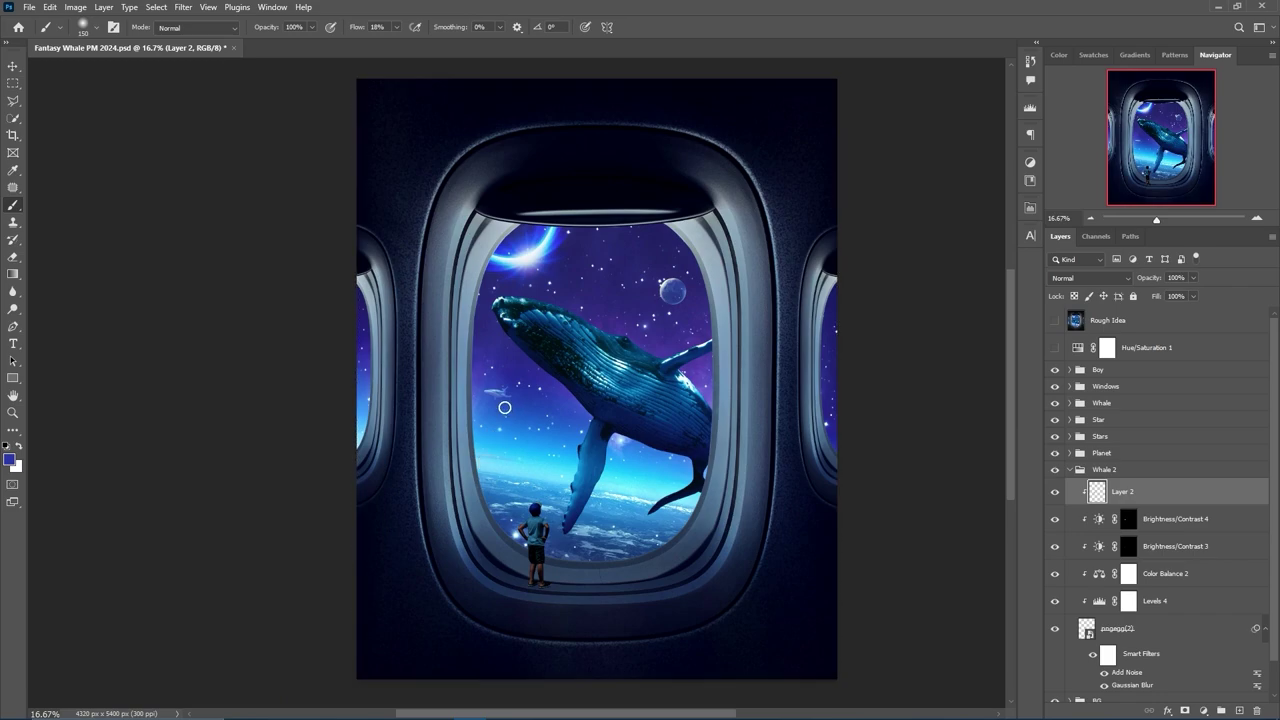
key(e)
Shrink the planet layer and move it to the right.
key(ctrl+0)
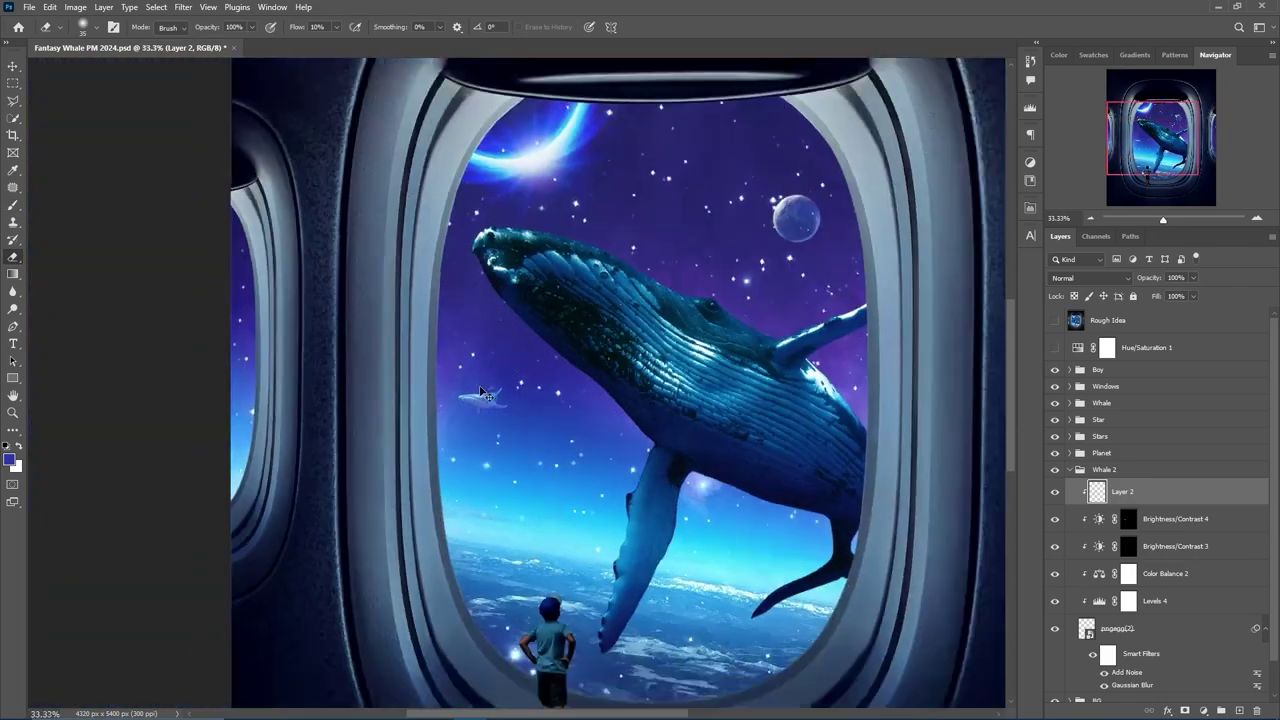
ctrl+click(670, 285)
key(ctrl+t)
mouse_move(688, 294)
mouse_down()
mouse_move(707, 297)
mouse_move(685, 297)
mouse_up()
Commit the planet's new size and position and edit its Color Balance settings.
key(Return)
key(v)
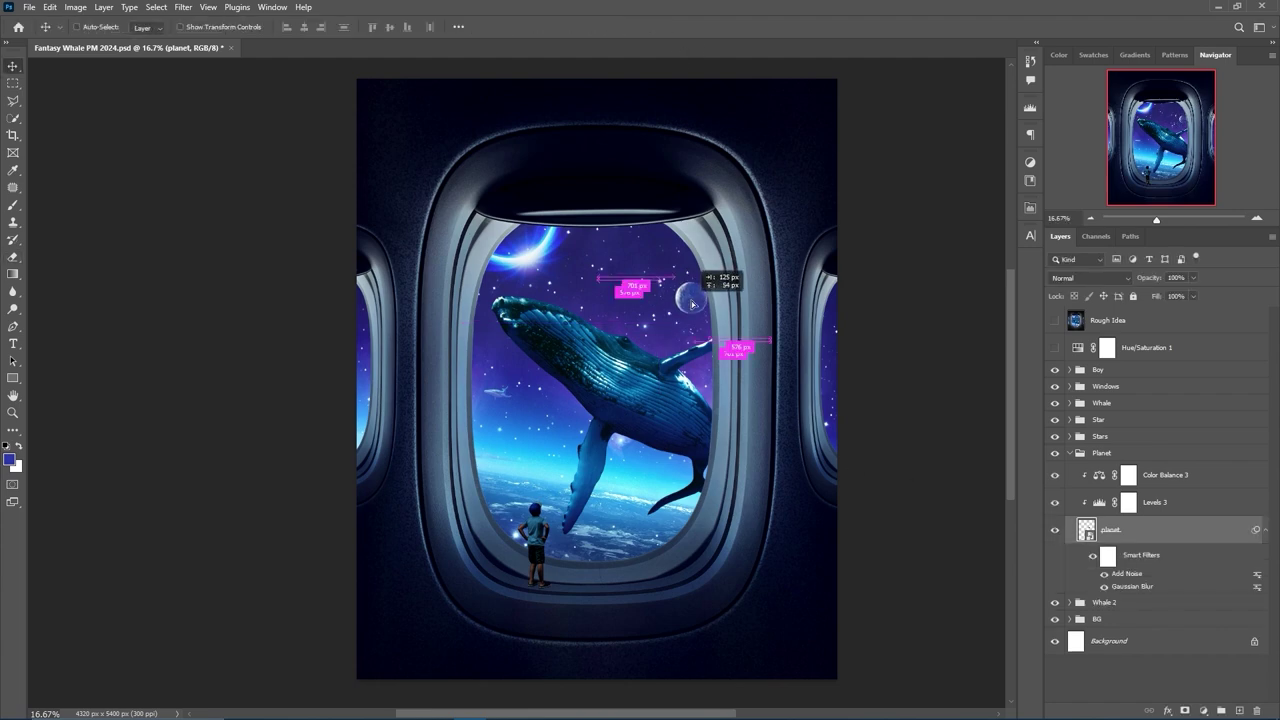
click(1165, 474)
scroll(687, 210, up, 2)
double_click(1099, 474)
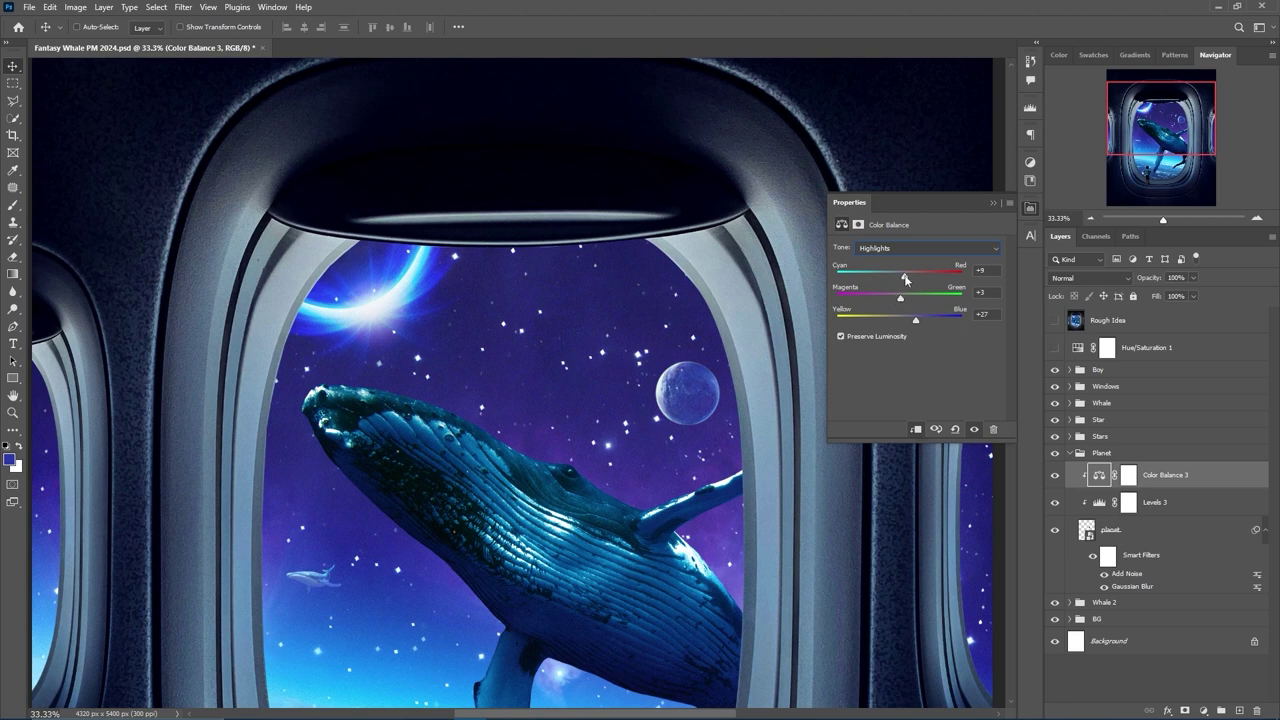
Add a Brightness/Contrast to the planet at brightness 144, contrast -9, with an inverted mask.
key(ctrl+i)
click(993, 202)
key(b)
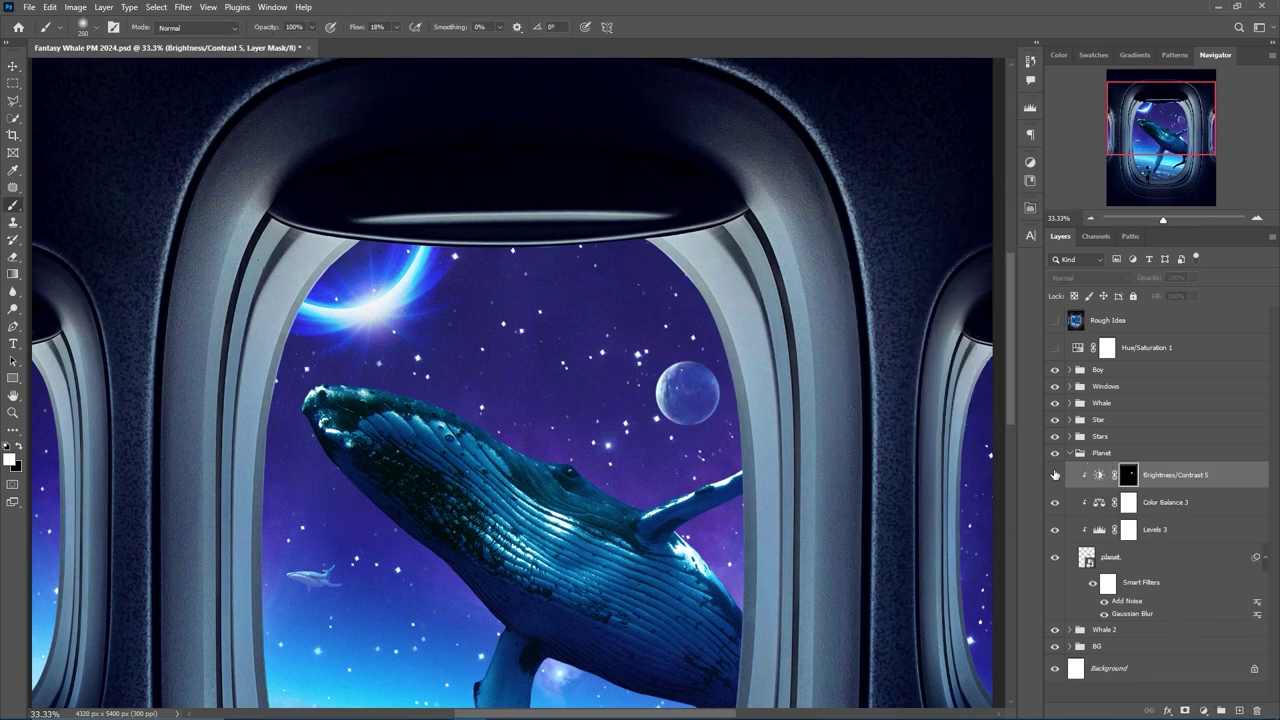
key(F2)
click(993, 283)
drag(916, 309, 902, 312)
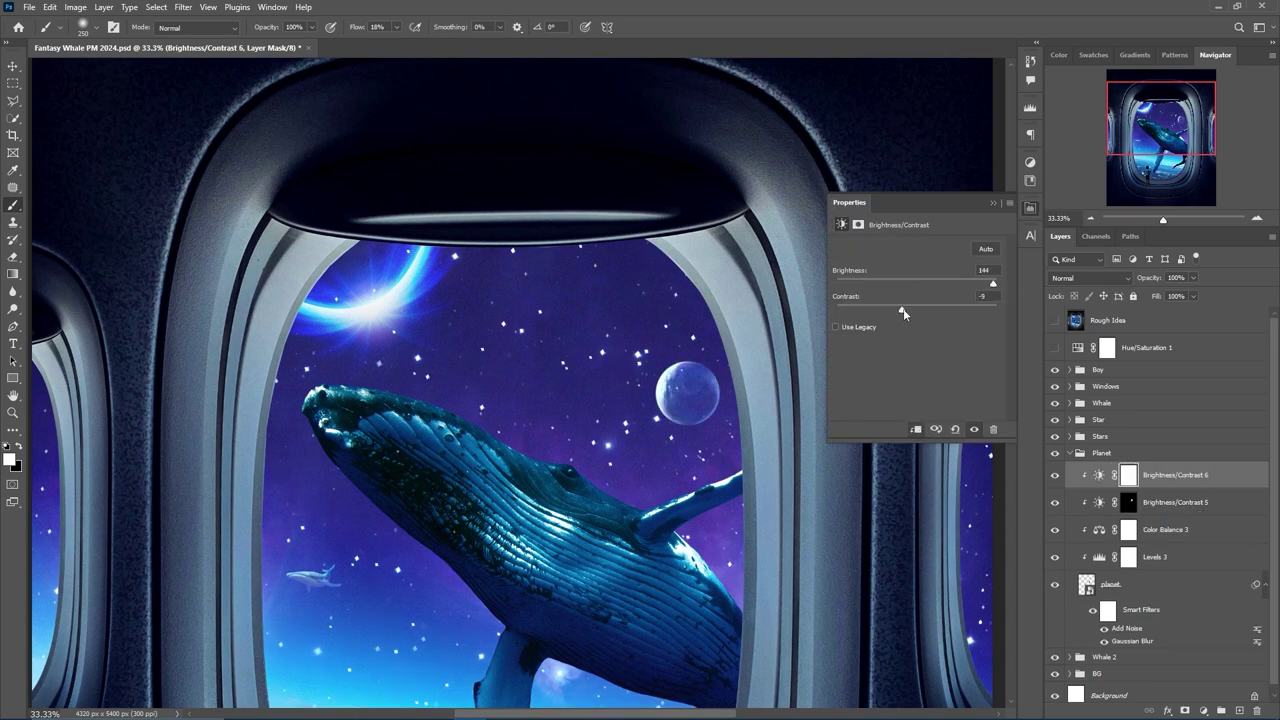
key(ctrl+i)
click(993, 202)
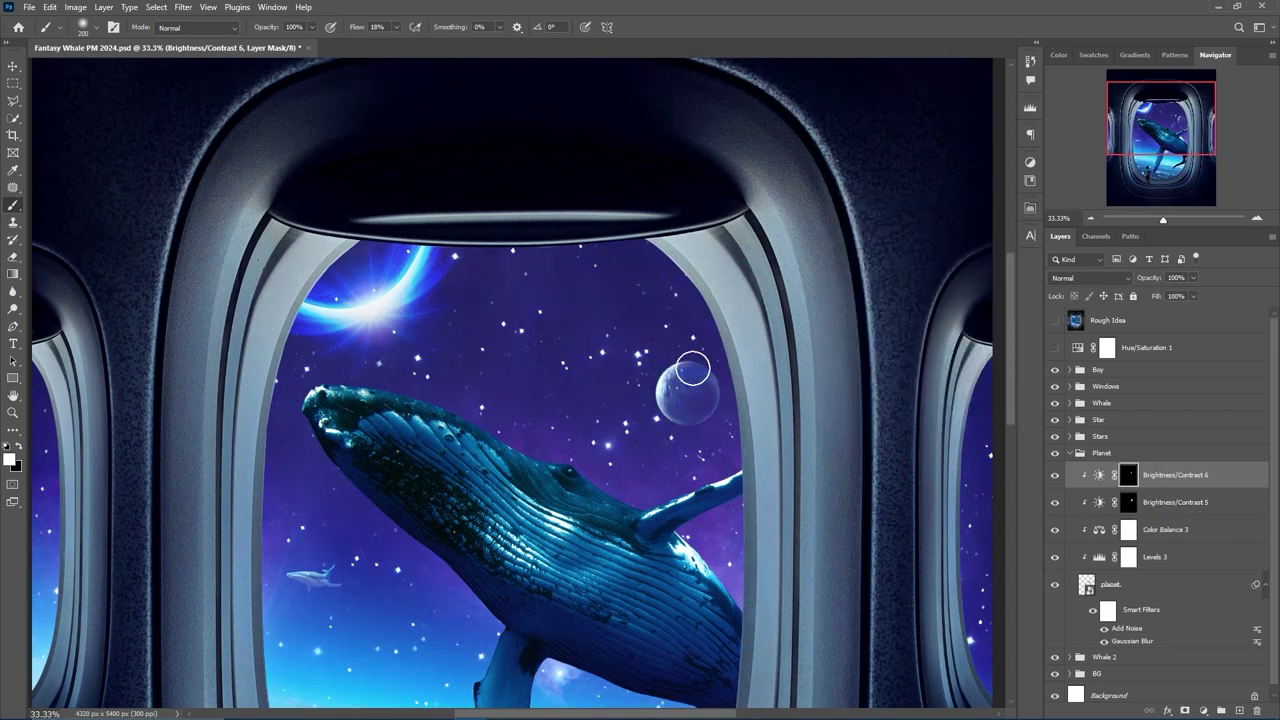
Collapse the Planet group and expand the Stars group.
drag(834, 444, 874, 500)
click(1069, 453)
click(1100, 436)
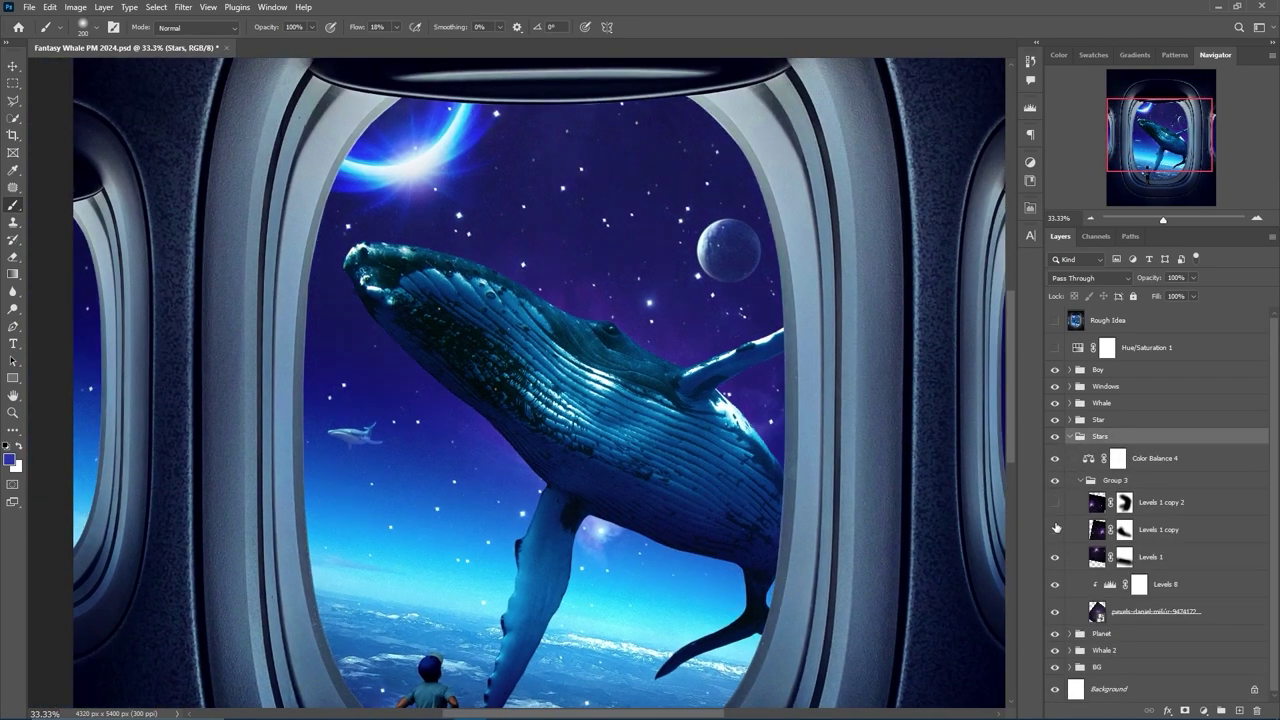
Show the Levels 1 copy star layers and temporarily hide Color Balance 4.
click(1054, 528)
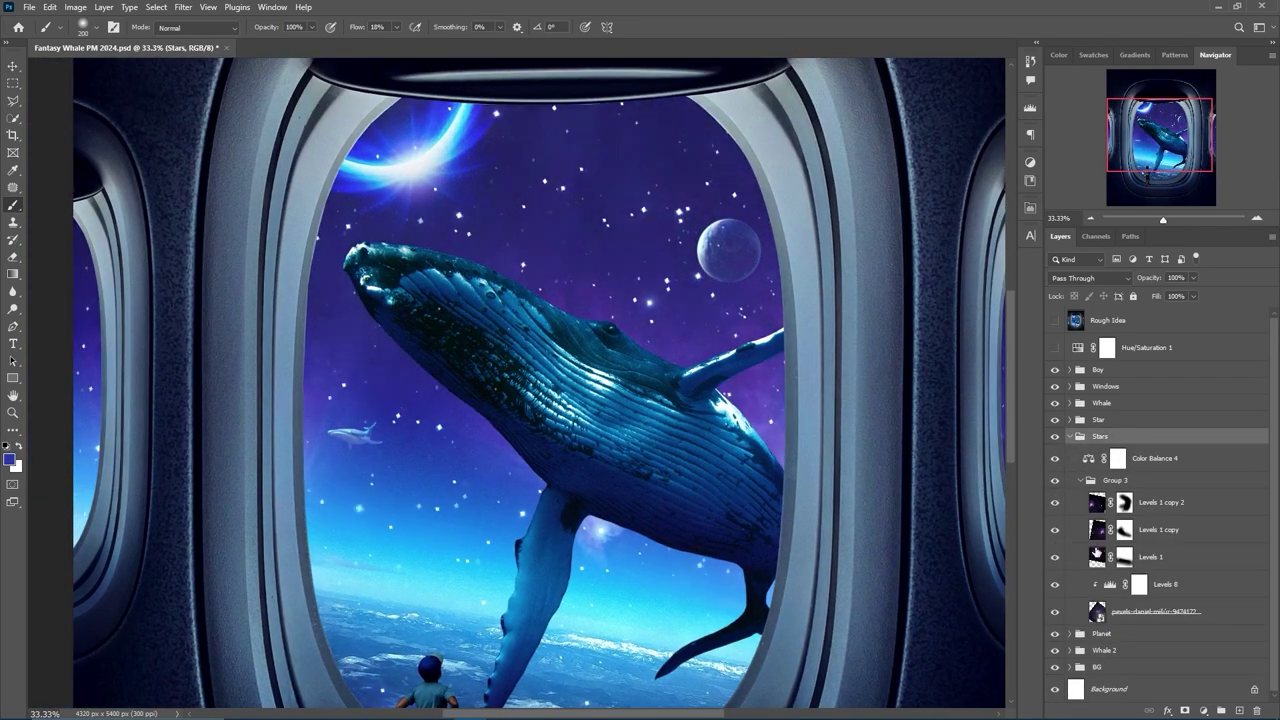
click(1124, 529)
key(bracketleft)
key(bracketleft)
key(bracketleft)
scroll(723, 284, up, 2)
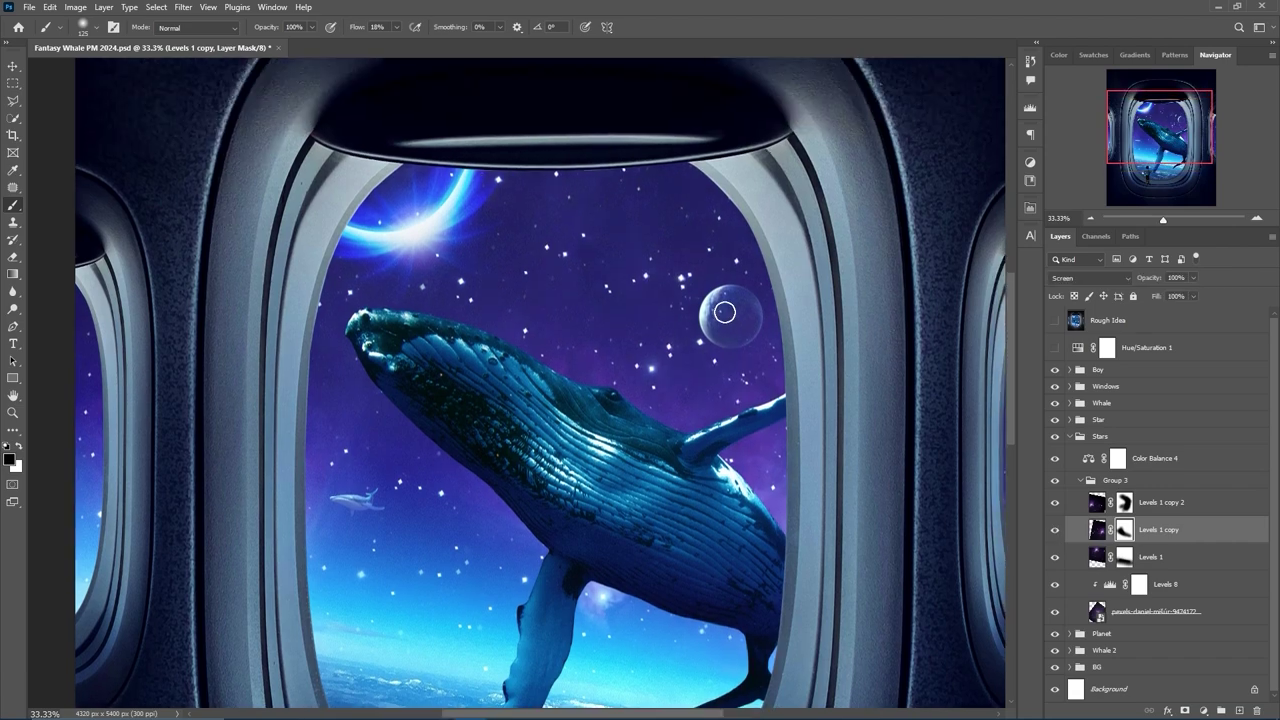
click(1054, 458)
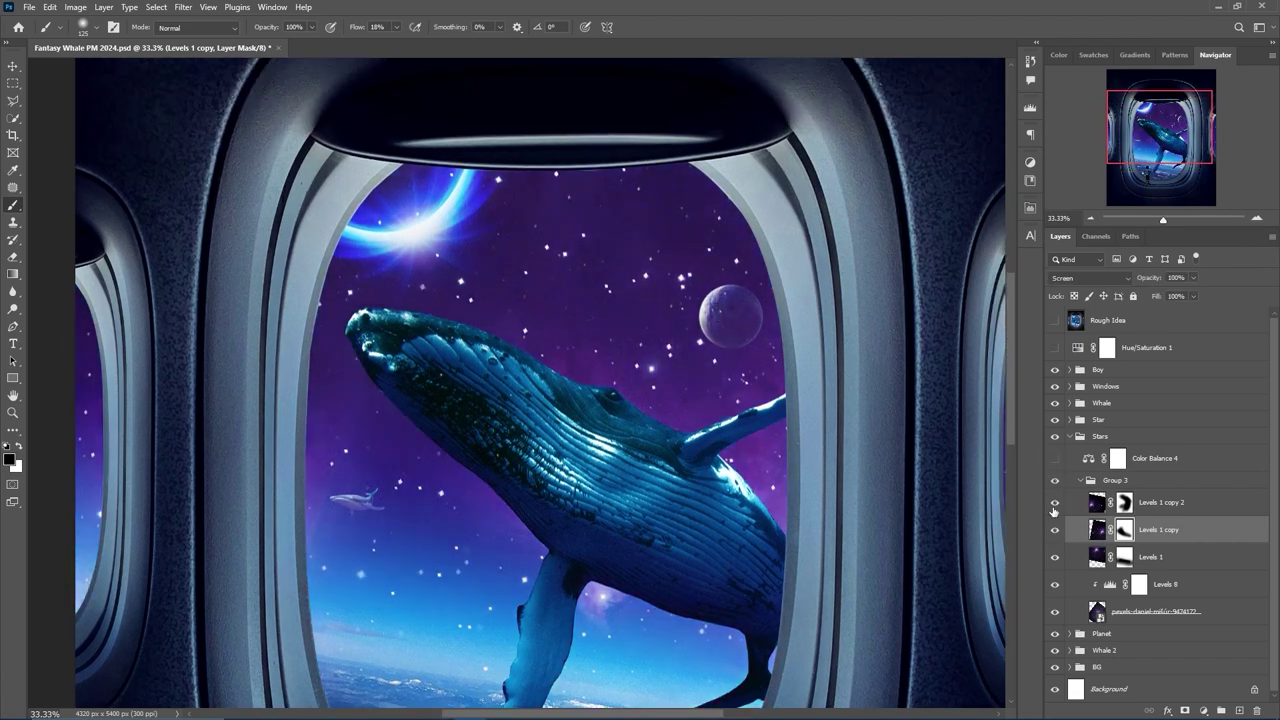
scroll(600, 400, right, 2)
click(1124, 502)
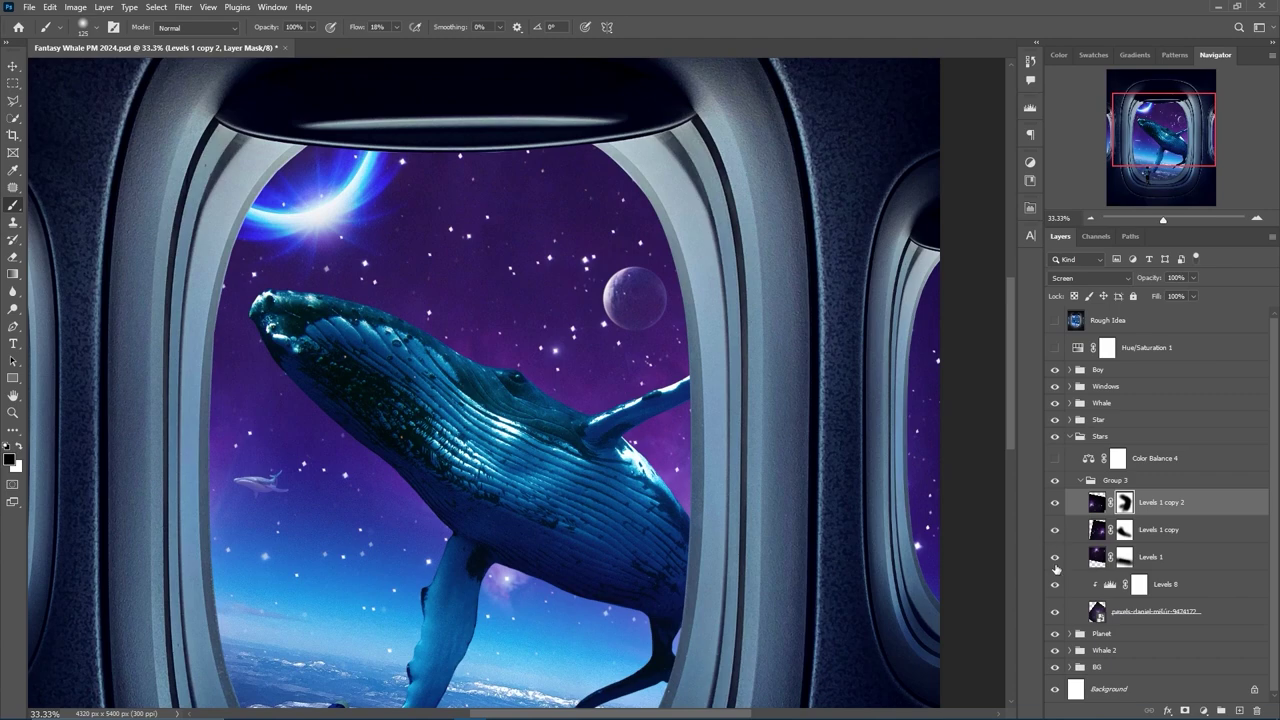
Mask the stars photo layer to paint out the pink glow near the whale's fin.
click(1097, 611)
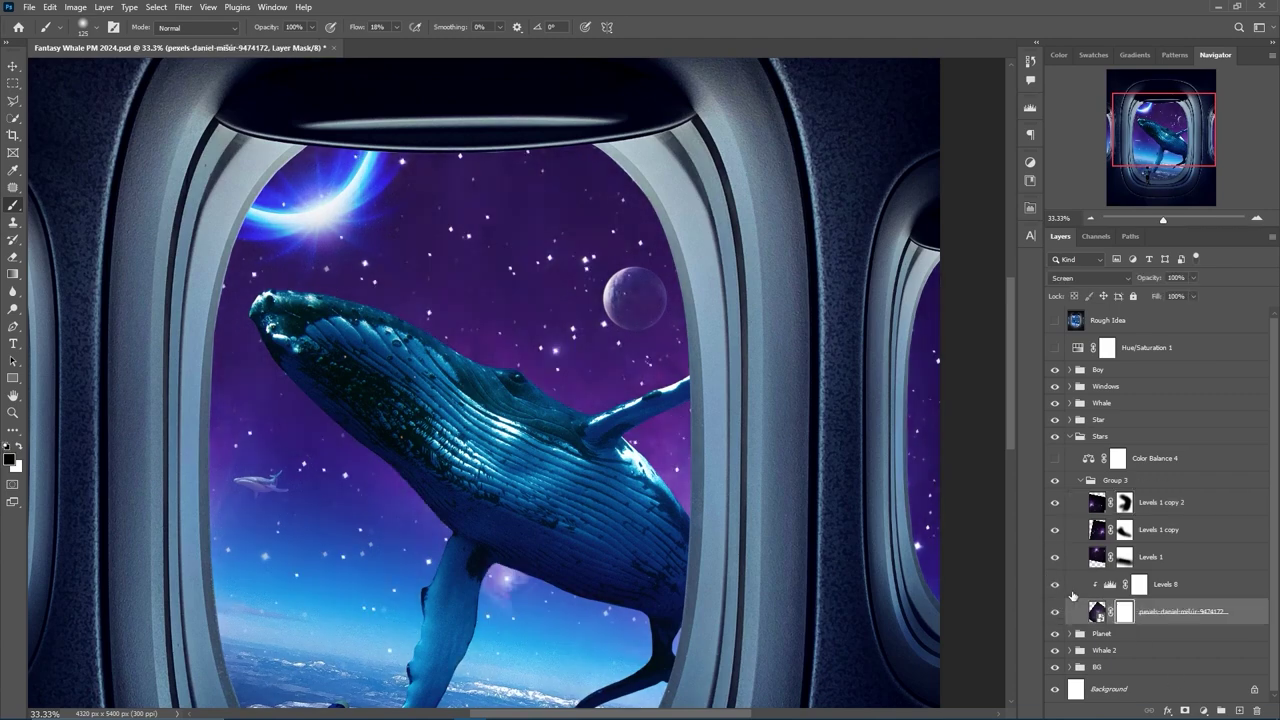
drag(551, 607, 505, 578)
key(bracketright)
key(bracketright)
key(bracketright)
click(1054, 502)
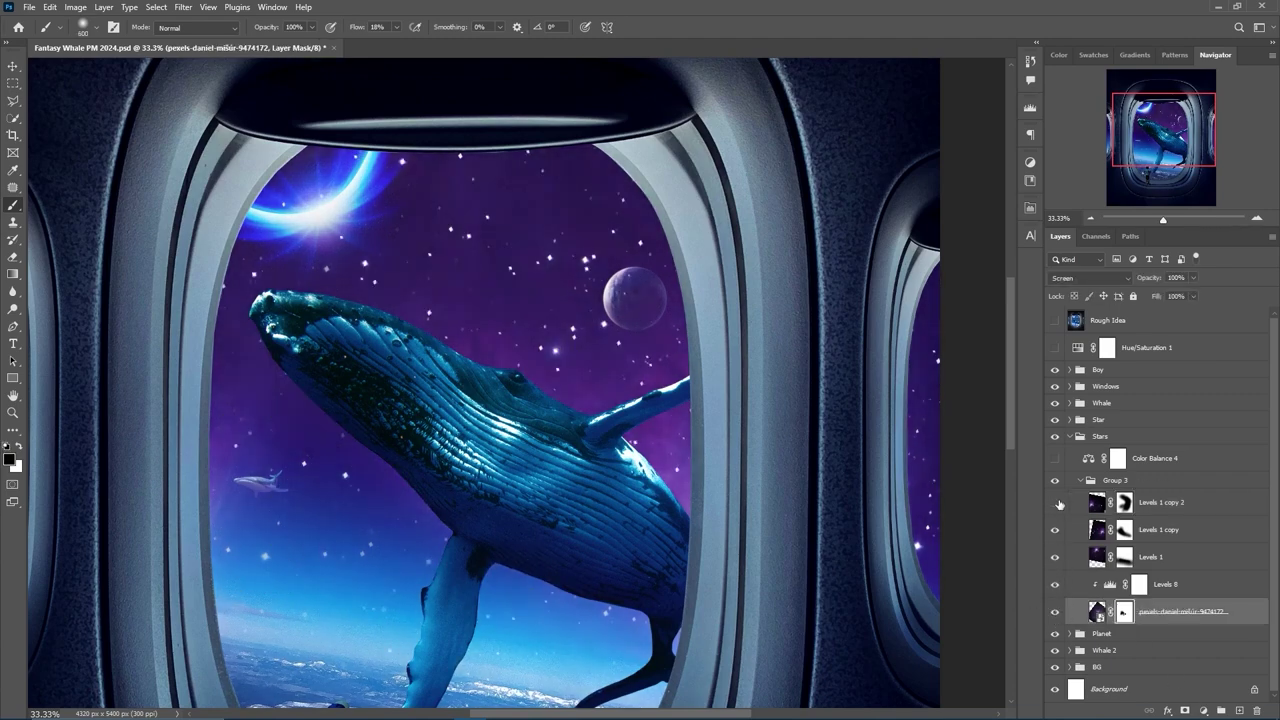
click(1124, 502)
key(ctrl+0)
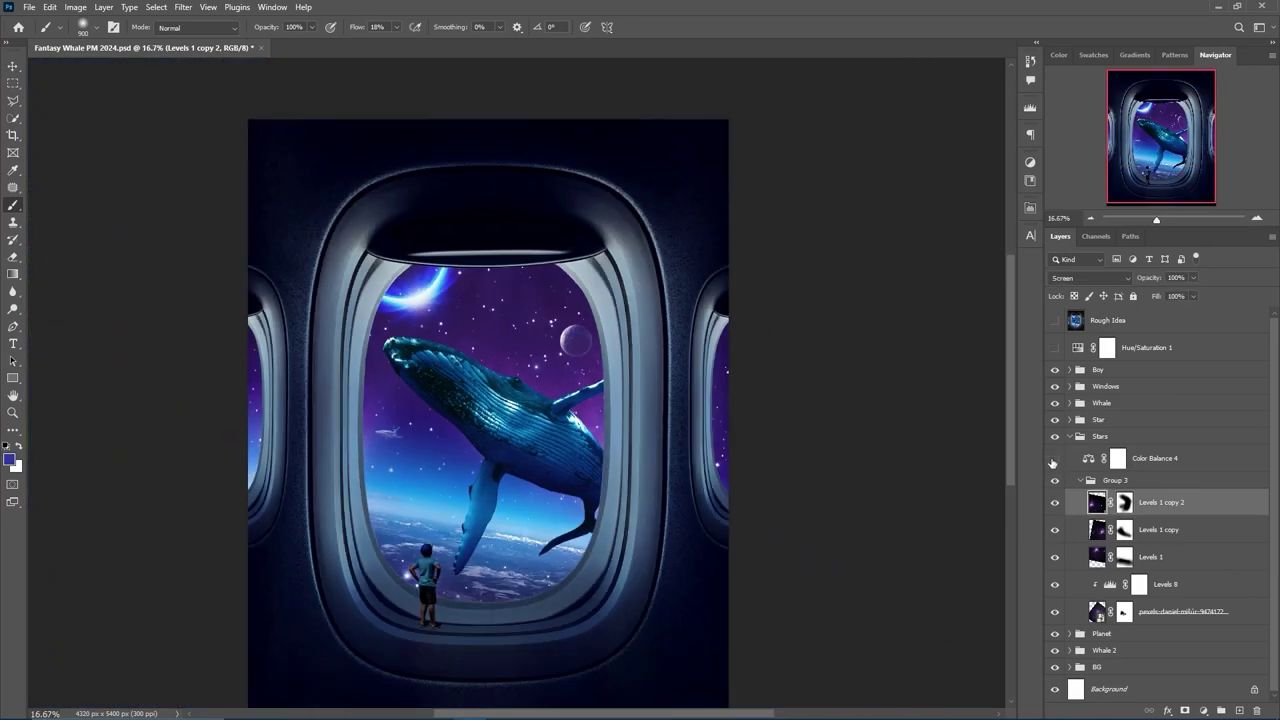
Turn Color Balance 4 back on and group the three Levels 1 layers.
click(1054, 458)
click(1054, 502)
click(1115, 480)
click(1158, 502)
Add a clipped Color Balance: Midtones -66, +8; Highlights -18, +1, -25.
shift+click(1150, 556)
key(ctrl+g)
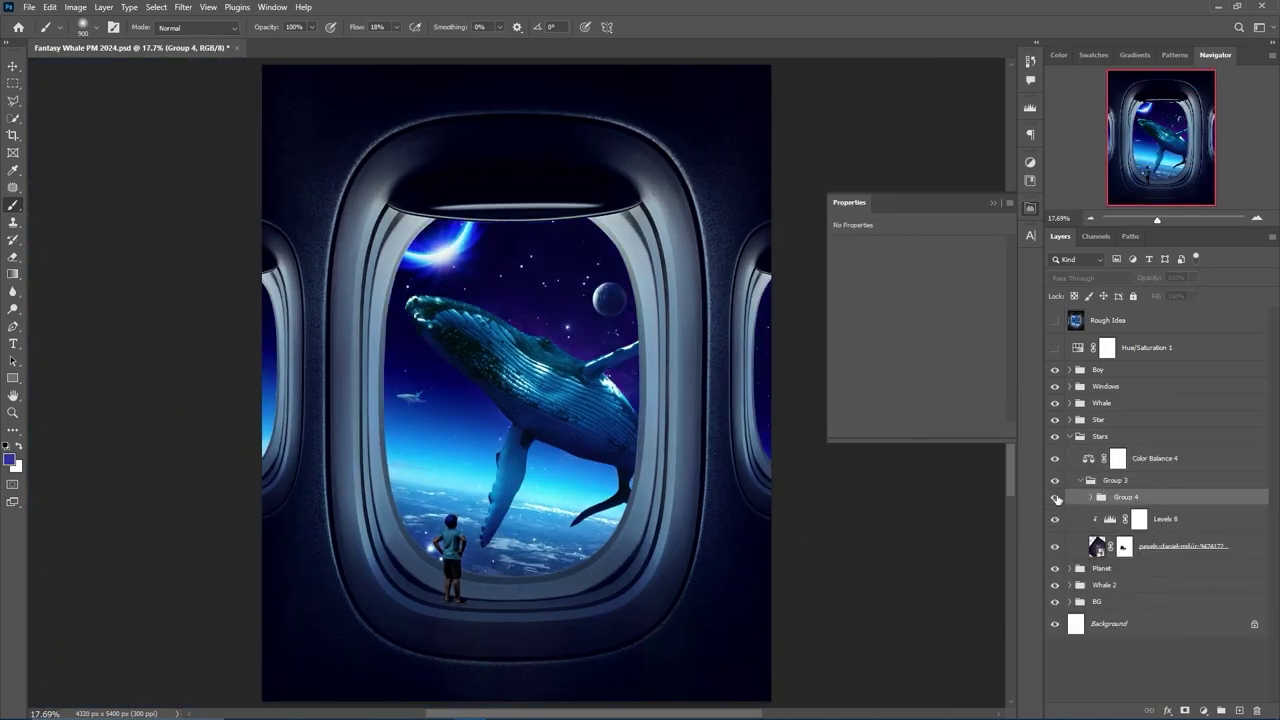
drag(898, 277, 852, 277)
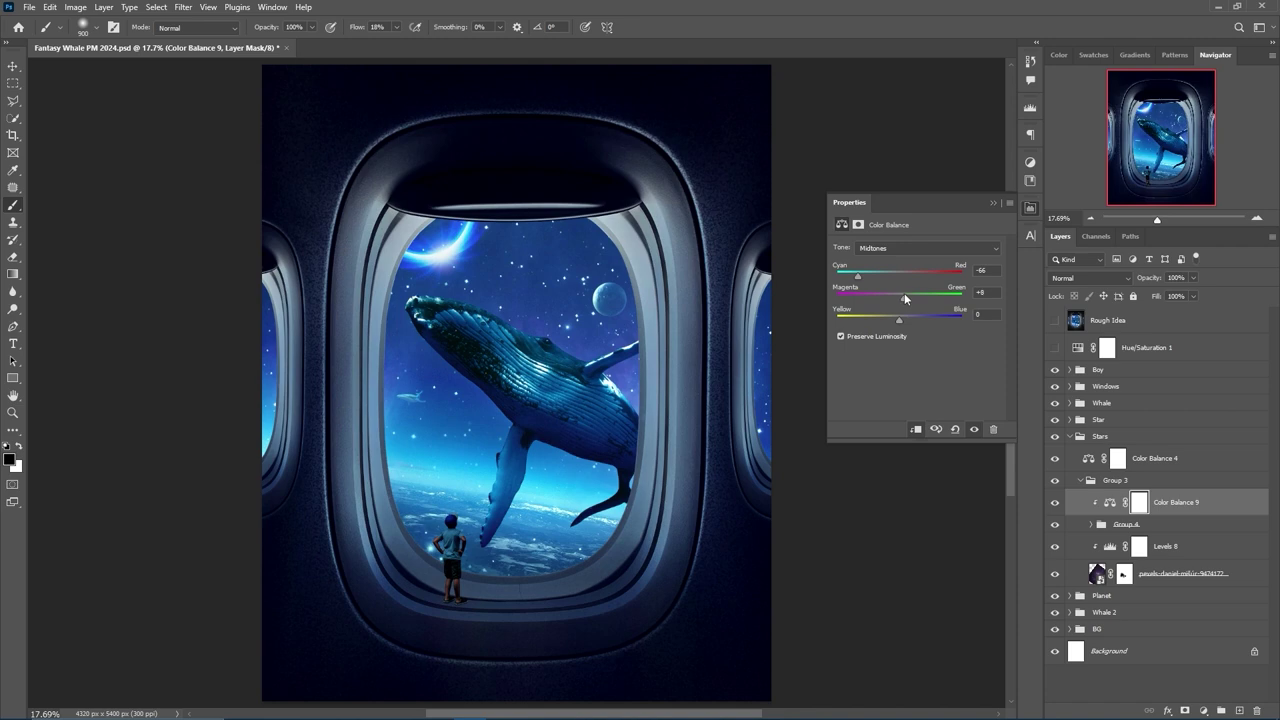
drag(905, 321, 910, 321)
click(928, 247)
click(880, 274)
mouse_move(905, 298)
mouse_down()
mouse_move(934, 298)
mouse_move(877, 294)
mouse_up()
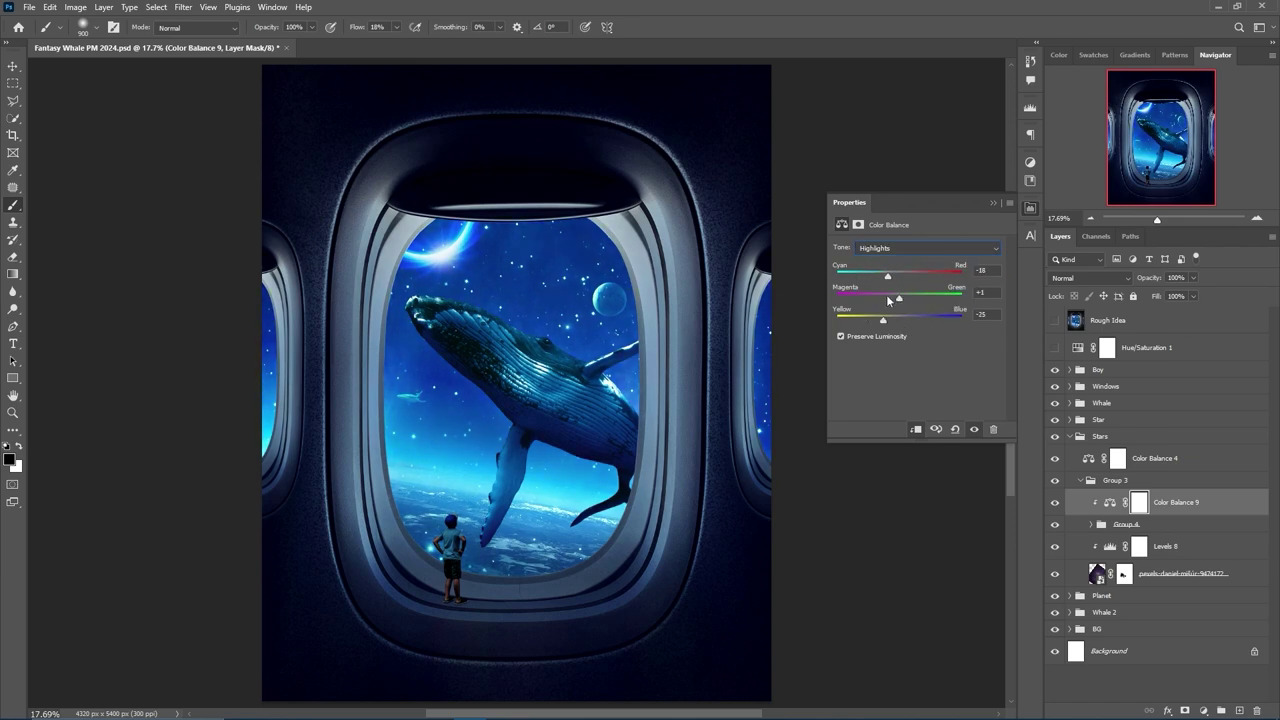
click(997, 208)
scroll(731, 374, down, 2)
click(1069, 436)
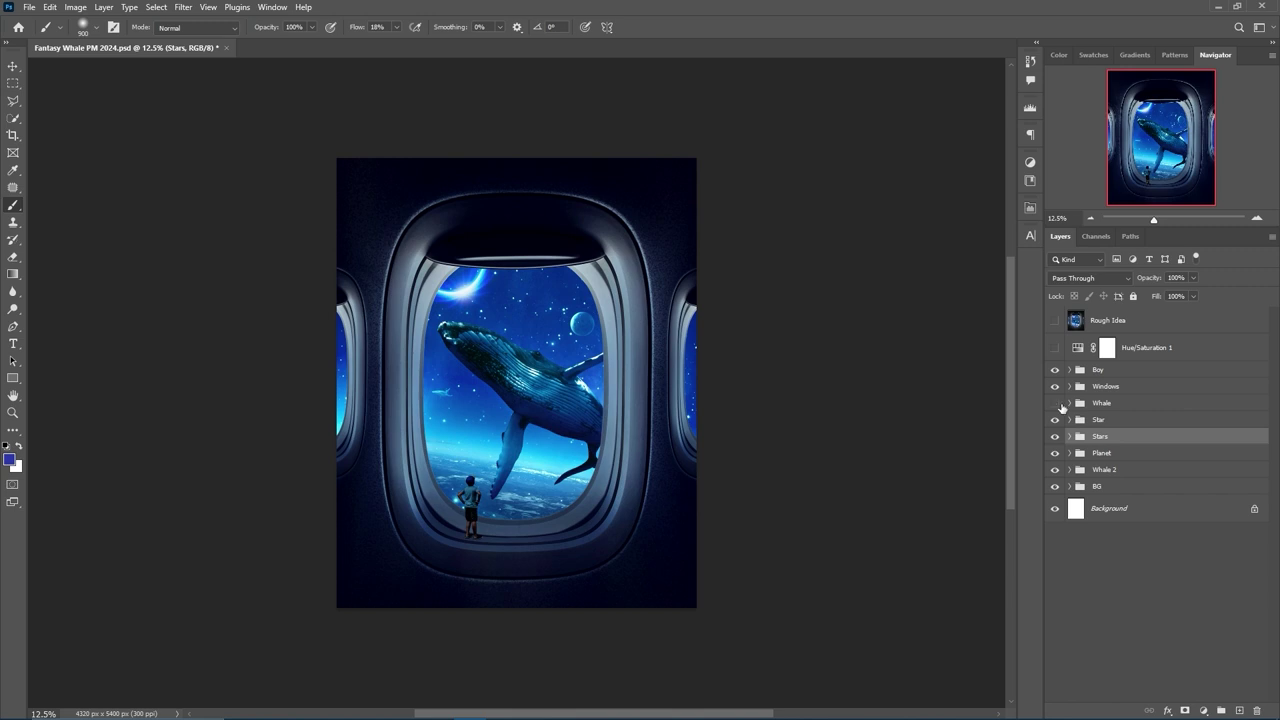
Add a clipped Exposure adjustment to the whale with lowered exposure.
click(1069, 403)
click(1140, 425)
scroll(666, 434, up, 1)
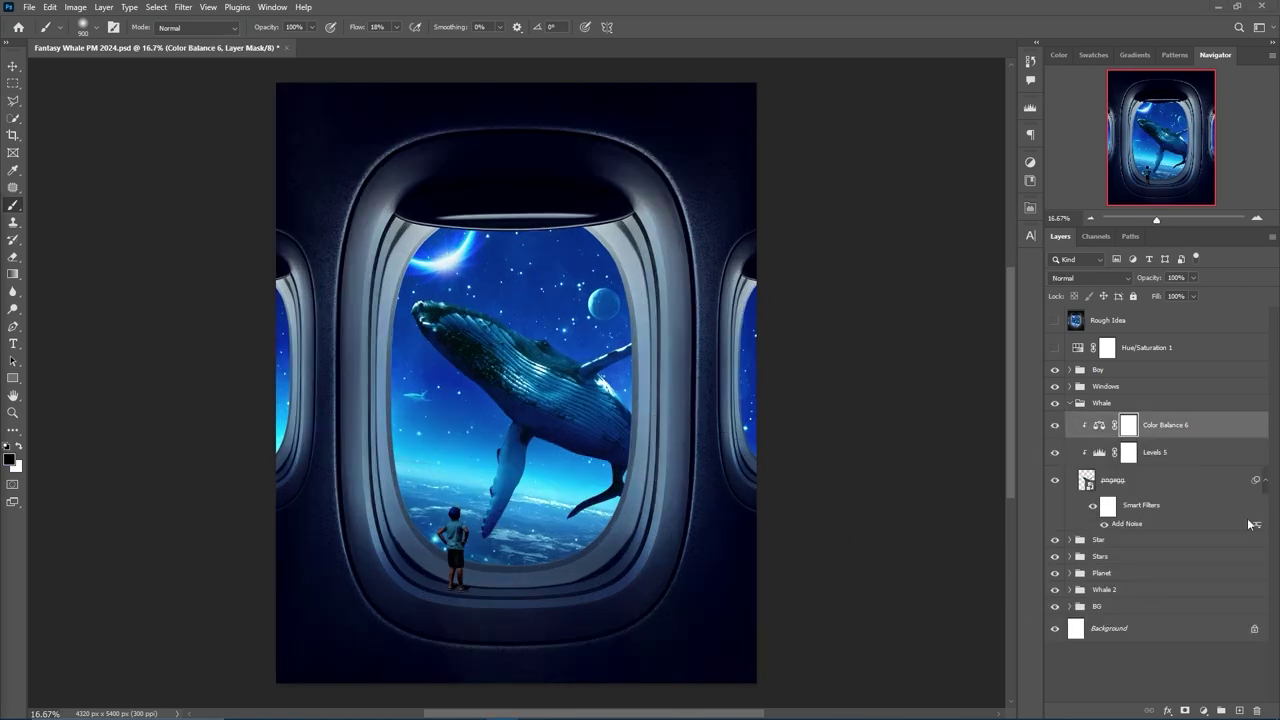
key(ctrl+z)
click(994, 203)
key(ctrl+plus)
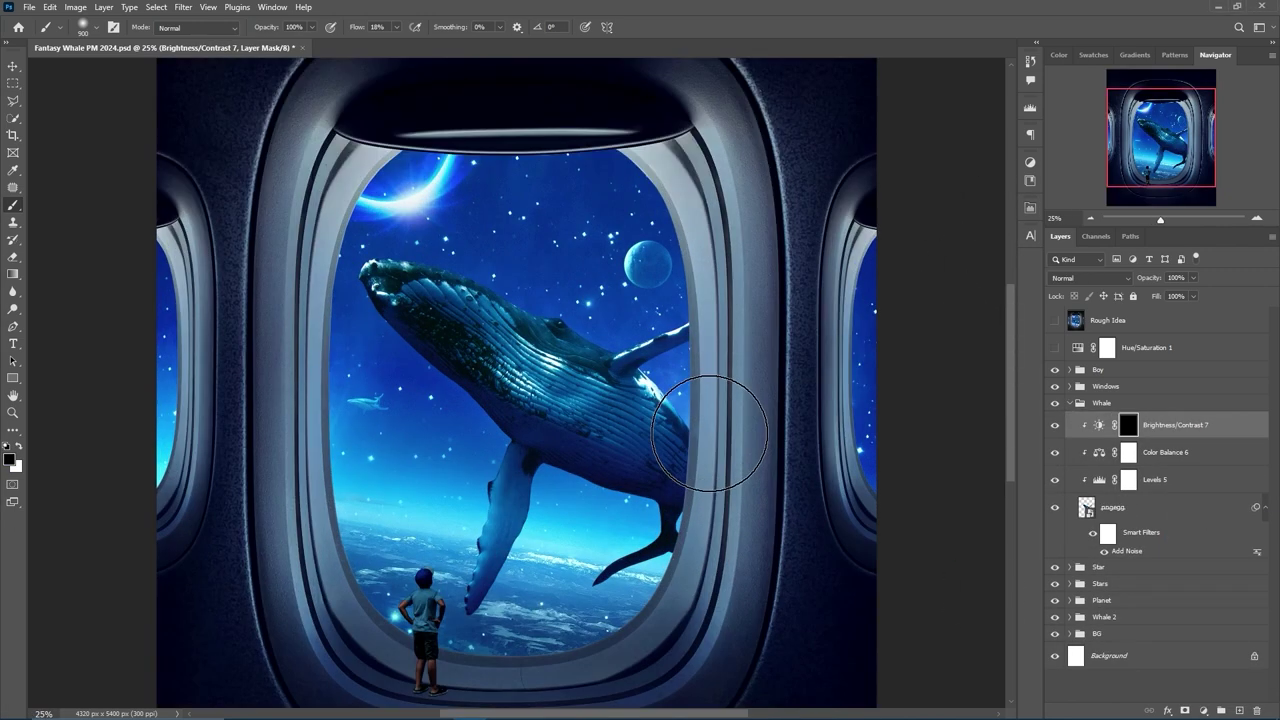
click(1203, 710)
click(1220, 480)
drag(921, 285, 883, 285)
click(1009, 196)
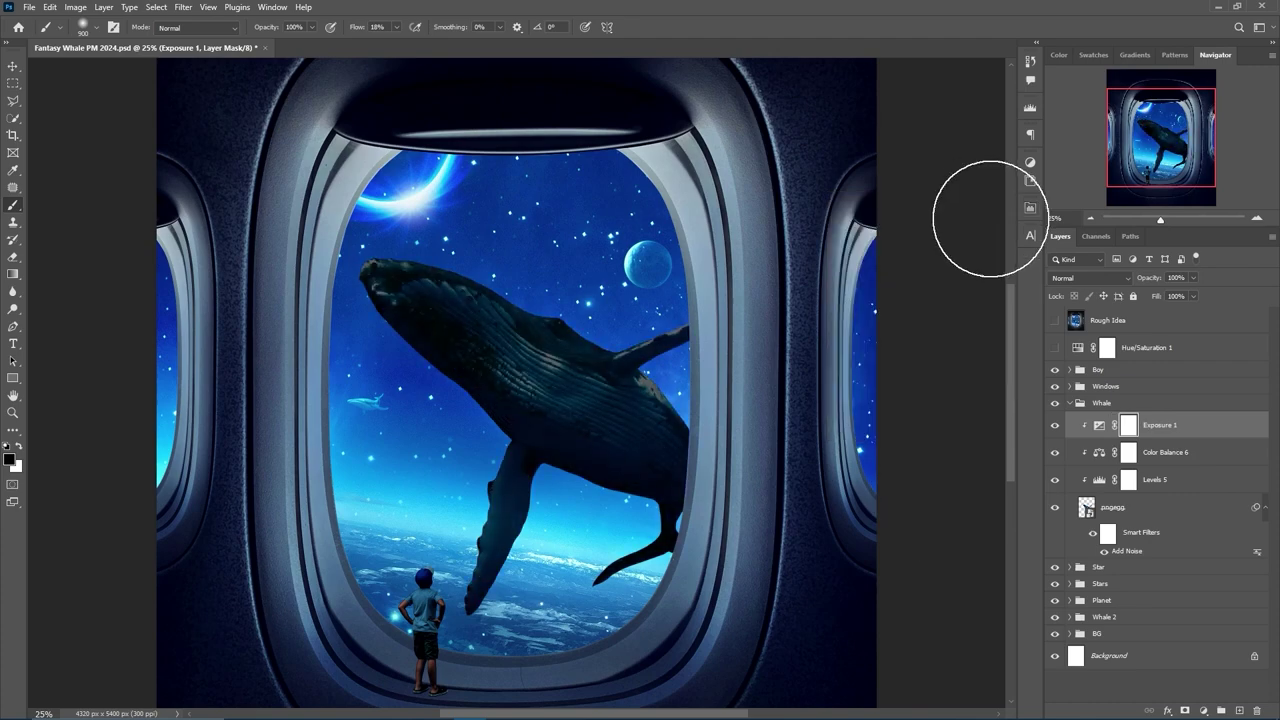
Invert the Exposure 1 mask and paint white over the whale's back and head.
key(ctrl+i)
key(ctrl+plus)
key(bracketleft)
key(bracketleft)
key(bracketleft)
key(x)
mouse_move(393, 362)
mouse_down()
mouse_move(431, 331)
mouse_move(597, 486)
mouse_move(656, 434)
mouse_move(711, 534)
mouse_move(549, 549)
mouse_move(537, 414)
mouse_move(467, 588)
mouse_up()
scroll(549, 549, down, 3)
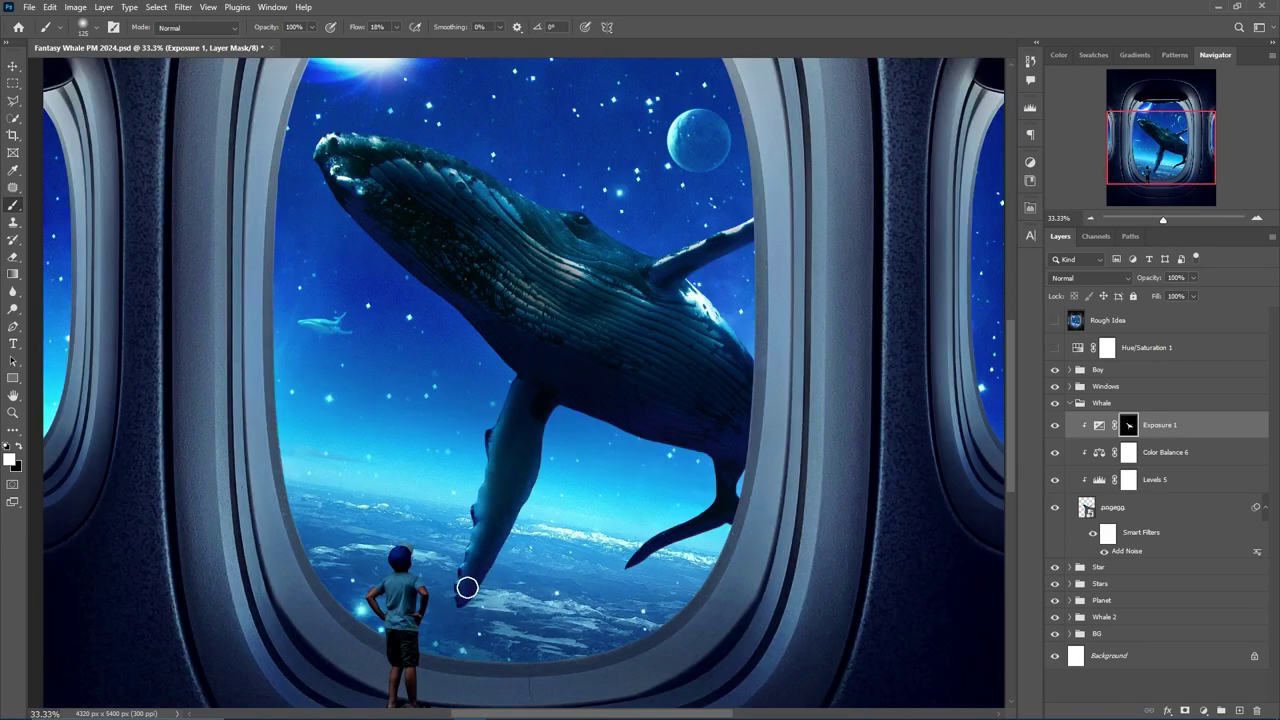
mouse_move(730, 425)
mouse_down()
mouse_move(451, 206)
mouse_move(520, 246)
mouse_up()
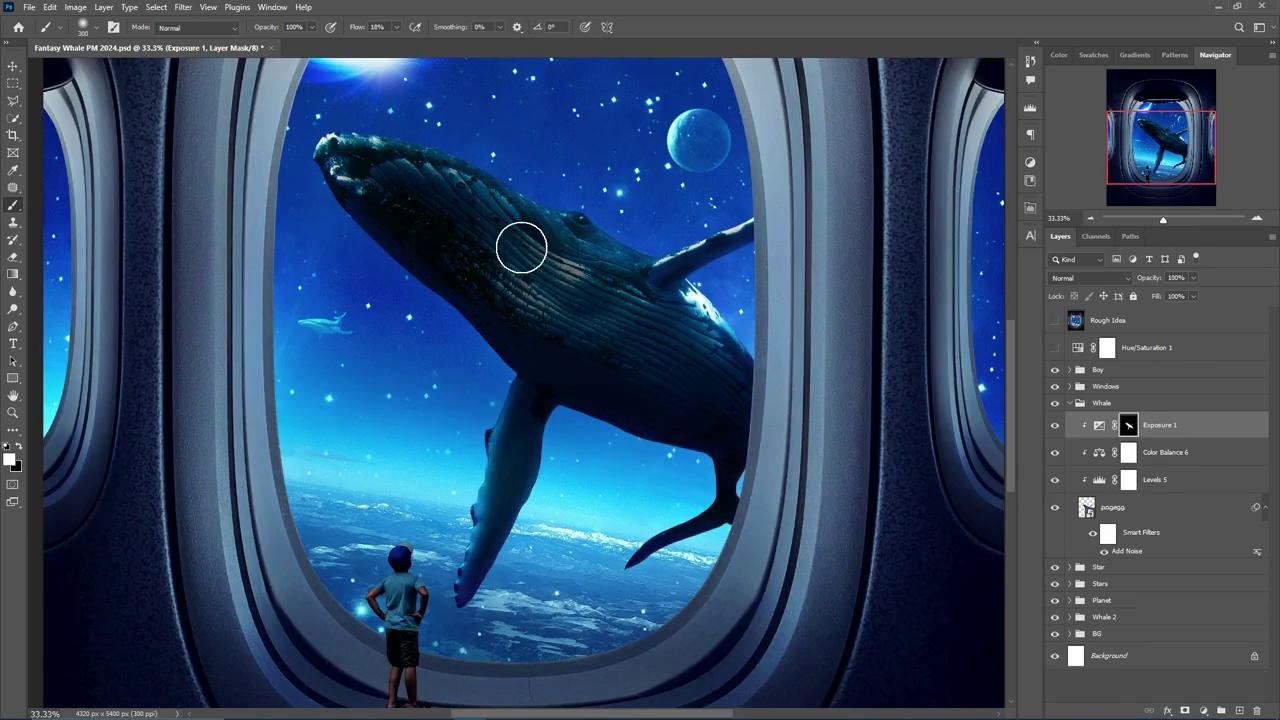
scroll(457, 246, up, 2)
key(bracketright)
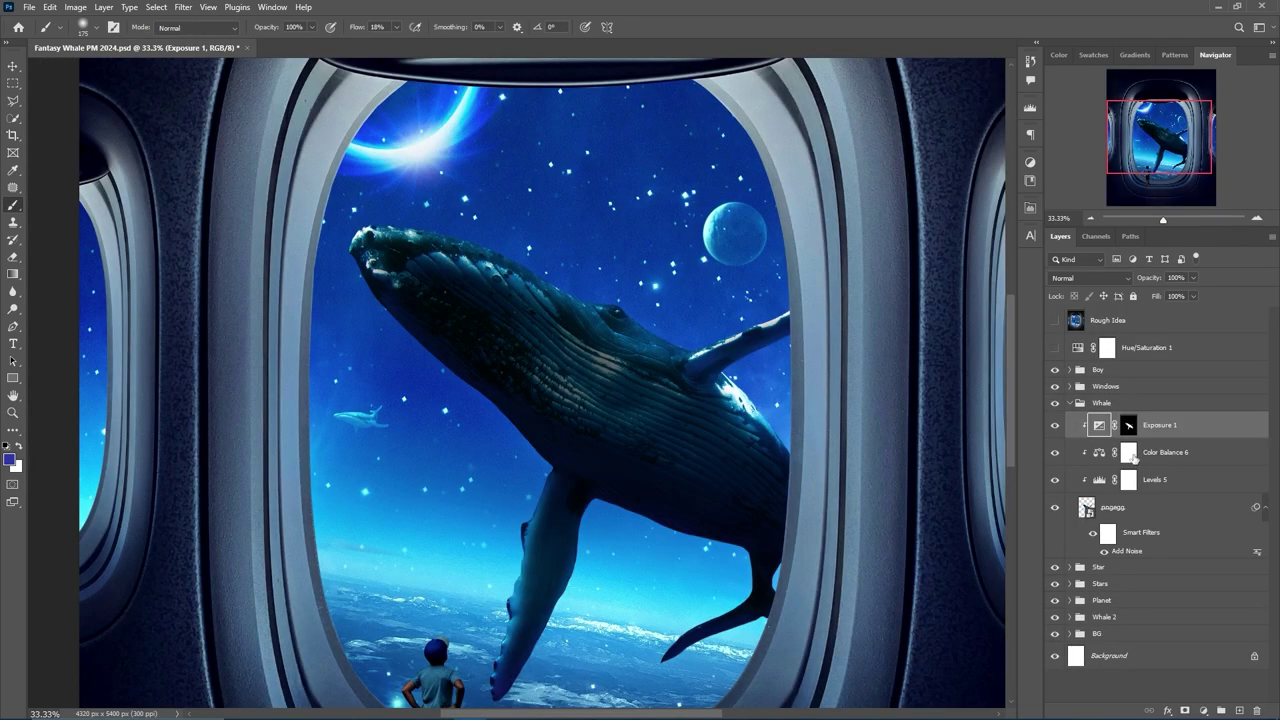
key(bracketright)
key(bracketright)
Compare the exposure effect on and off, then open the whale's pngegg smart object.
key(ctrl+minus)
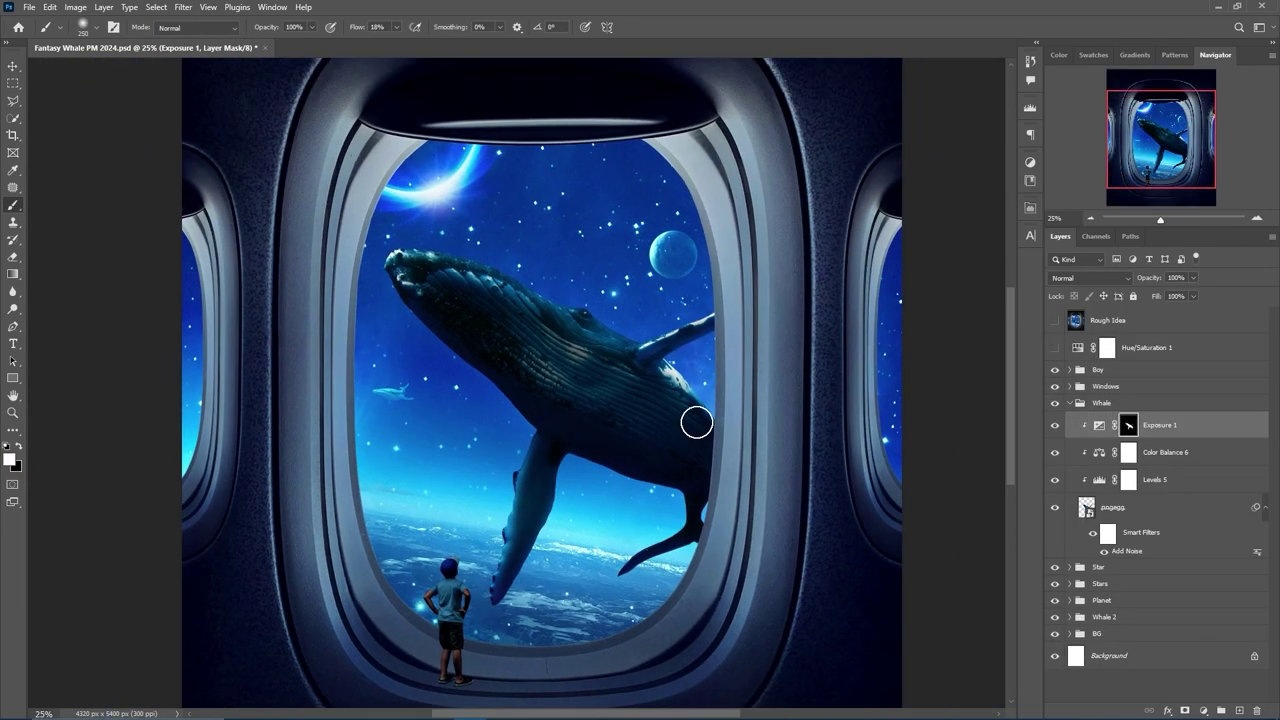
key(ctrl+plus)
key(ctrl+plus)
click(1054, 425)
click(1054, 425)
click(1054, 425)
double_click(1086, 507)
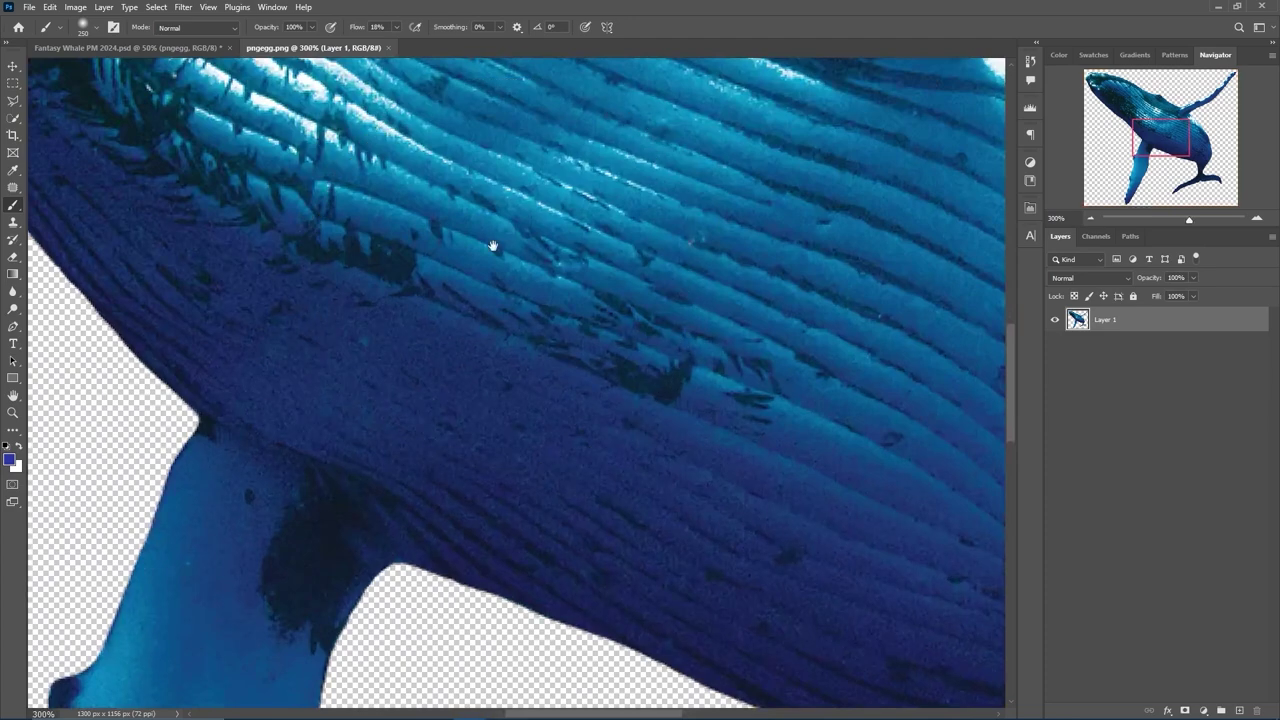
Try patching the whale's pleats, then set up a brush sampled light blue from the whale.
scroll(530, 545, up, 3)
key(j)
drag(530, 545, 321, 252)
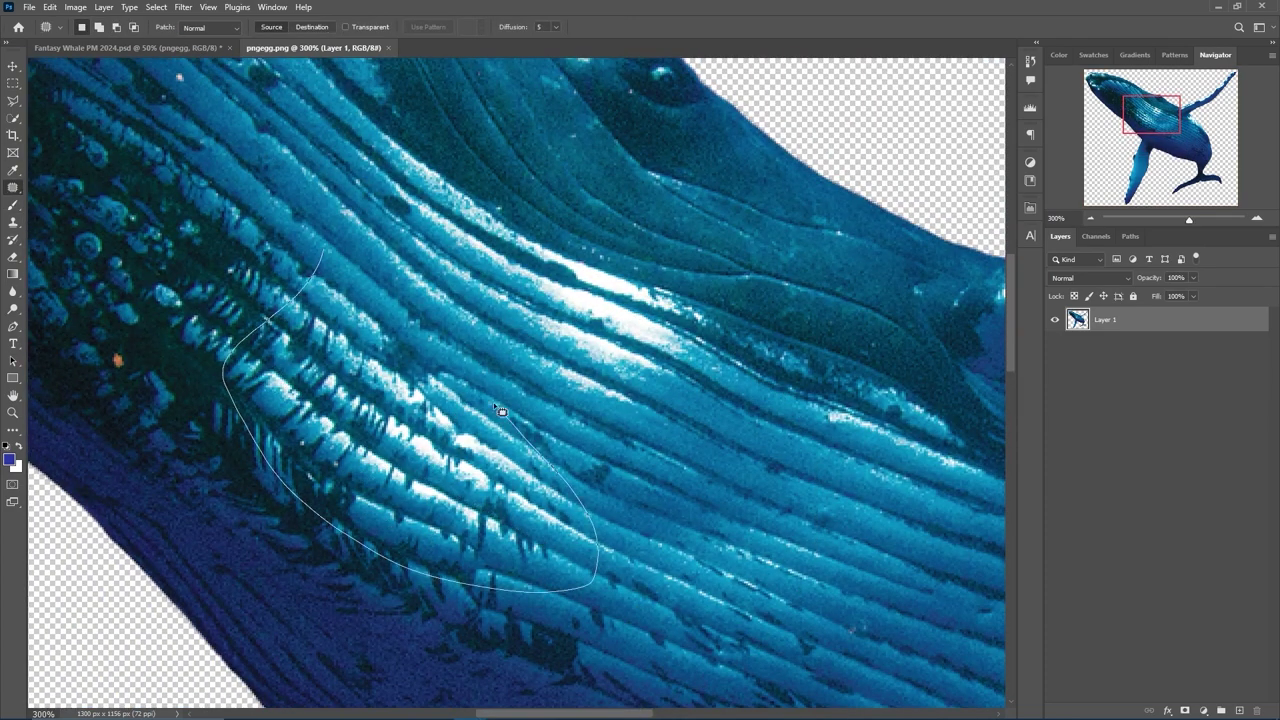
scroll(730, 563, down, 5)
scroll(730, 563, up, 4)
key(ctrl+d)
key(ctrl+plus)
key(b)
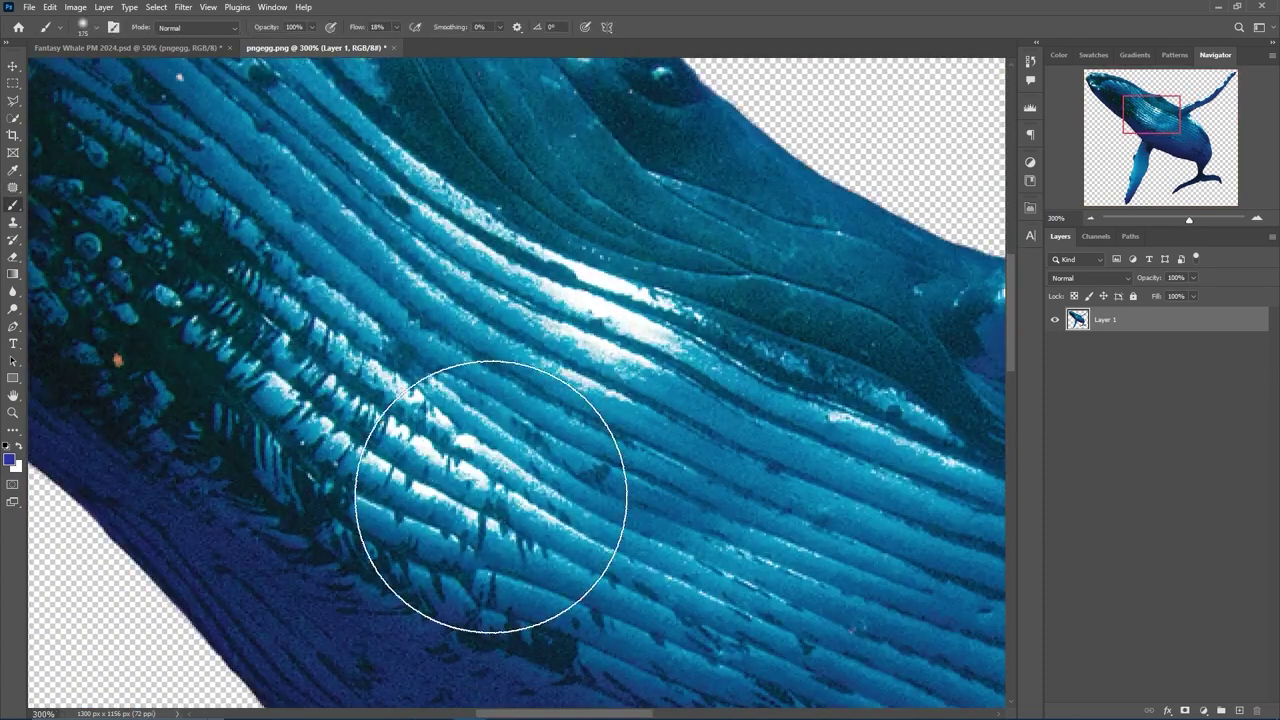
right_click(490, 467)
click(531, 576)
alt+click(366, 480)
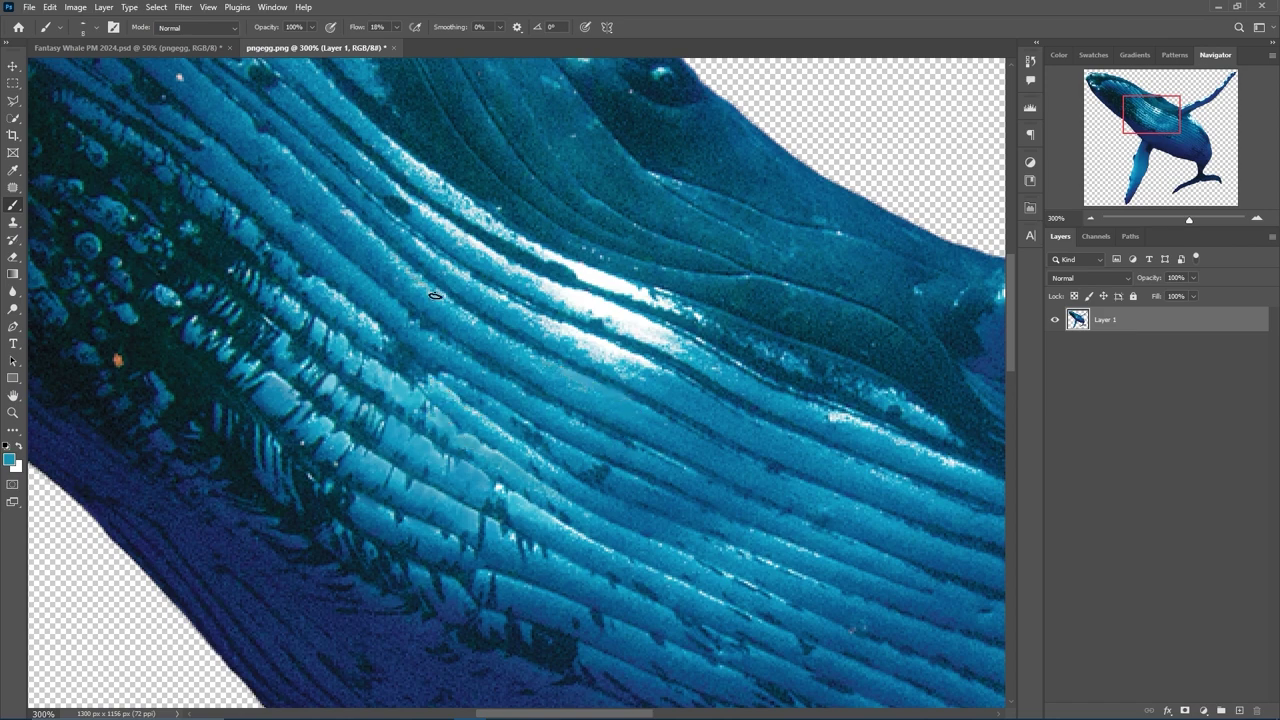
Paint over the bright white highlight streaks on the whale to tone them down.
scroll(338, 297, up, 3)
scroll(338, 297, right, 3)
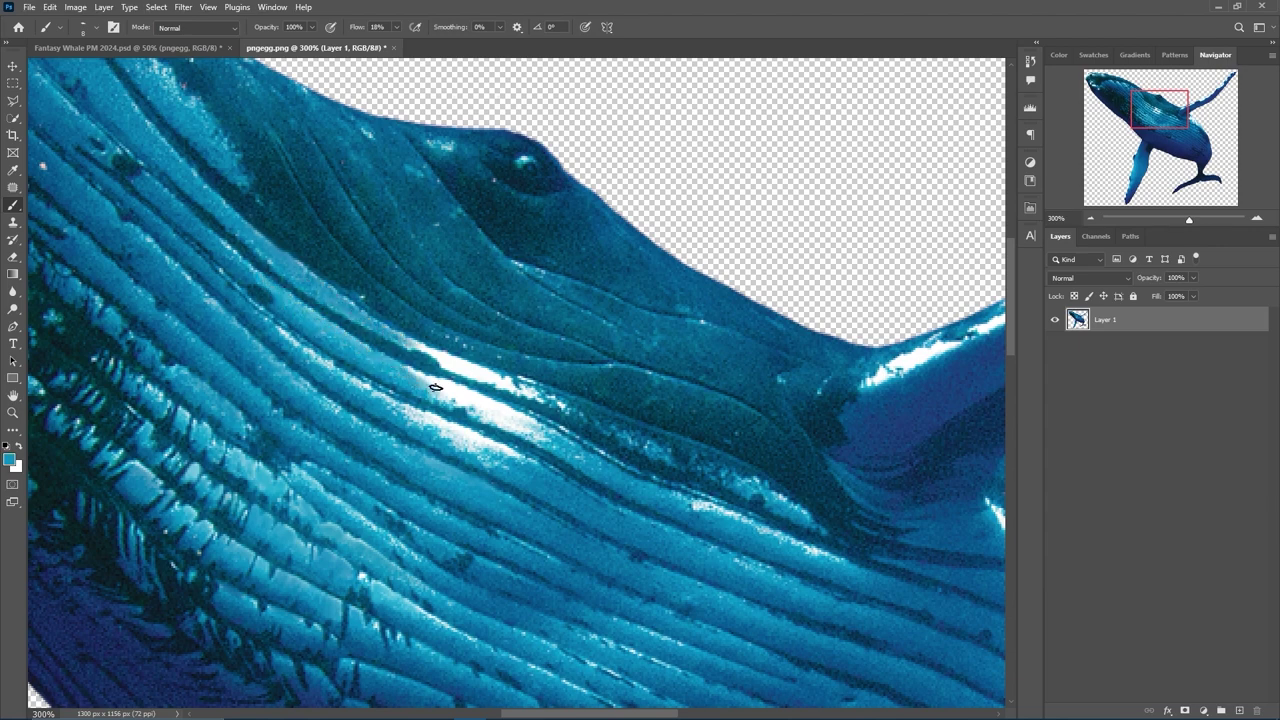
mouse_move(395, 369)
mouse_down()
mouse_move(555, 438)
mouse_move(360, 353)
mouse_up()
mouse_move(528, 494)
mouse_down()
mouse_move(410, 425)
mouse_move(530, 465)
mouse_move(230, 333)
mouse_up()
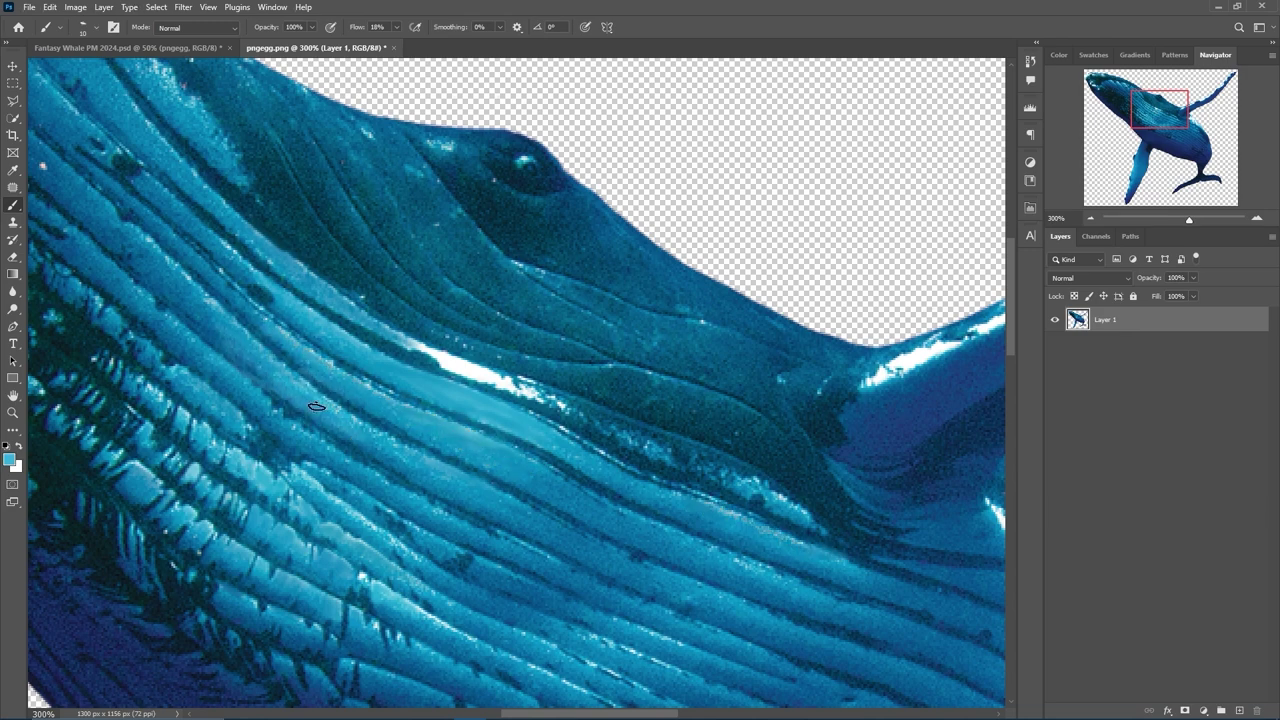
mouse_move(361, 313)
mouse_down()
mouse_move(551, 437)
mouse_move(482, 371)
mouse_up()
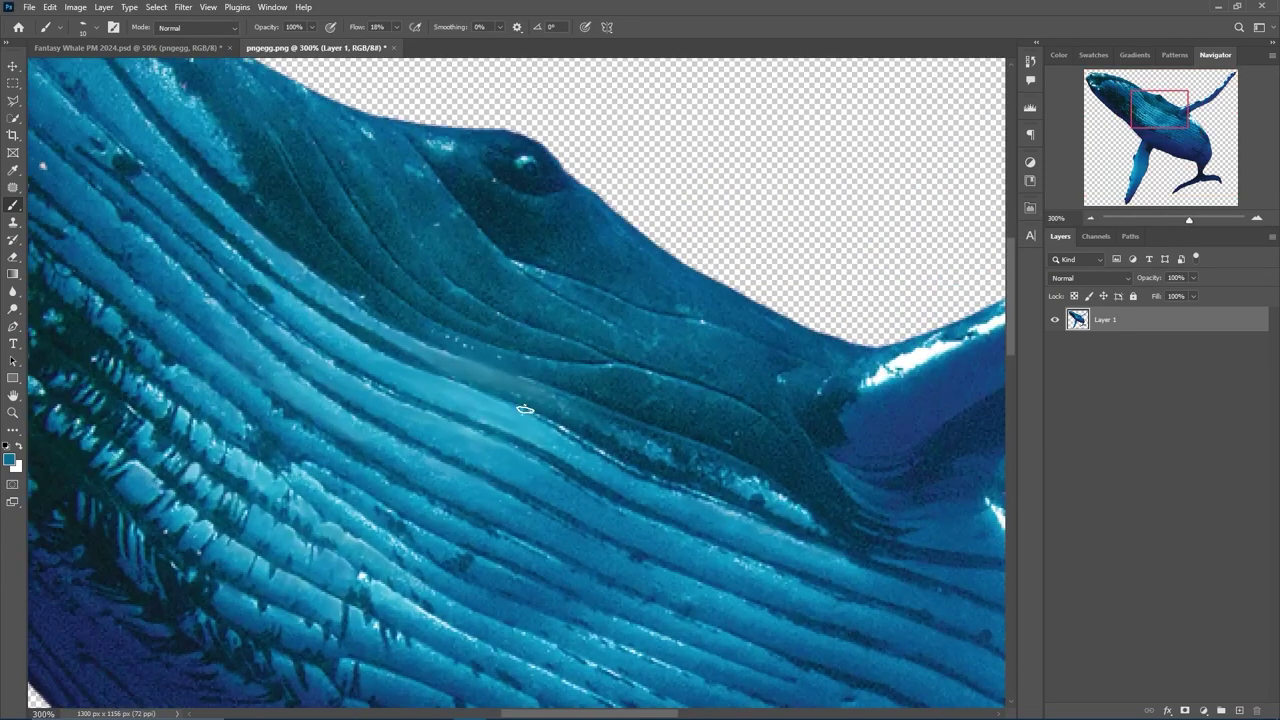
drag(526, 410, 420, 360)
scroll(560, 374, down, 2)
scroll(183, 422, up, 1)
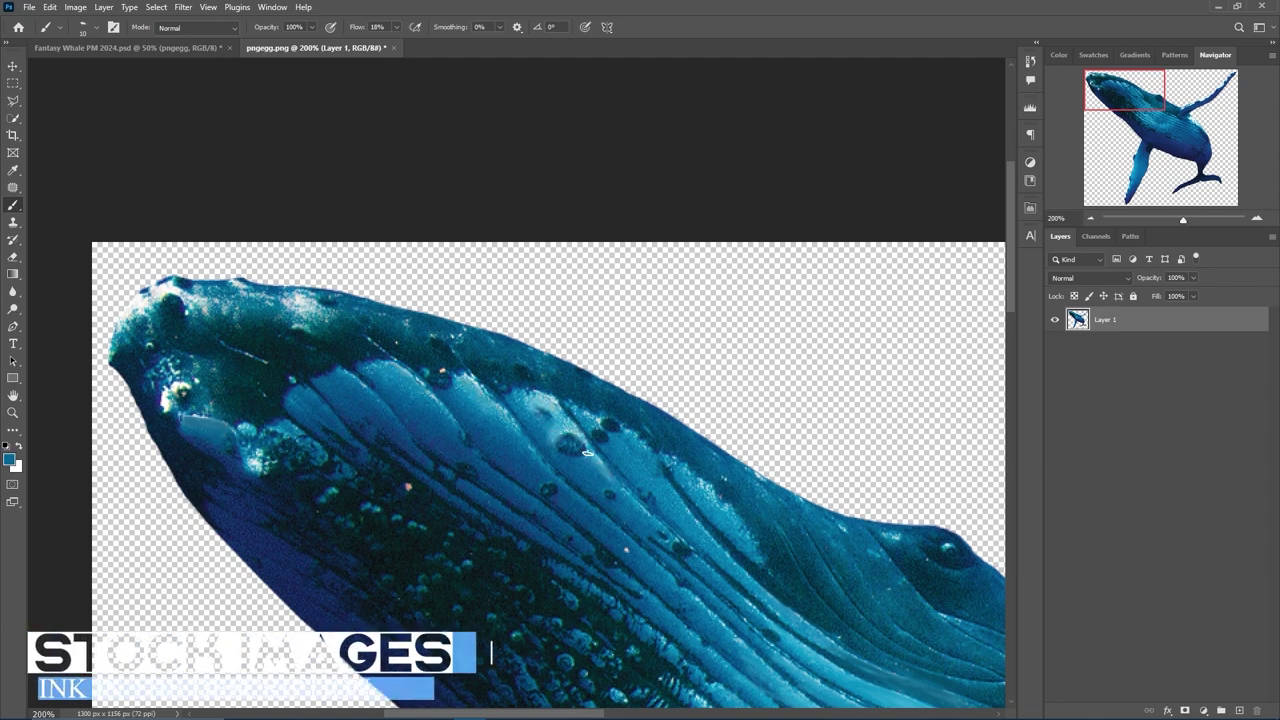
scroll(600, 450, down, 5)
scroll(619, 461, right, 4)
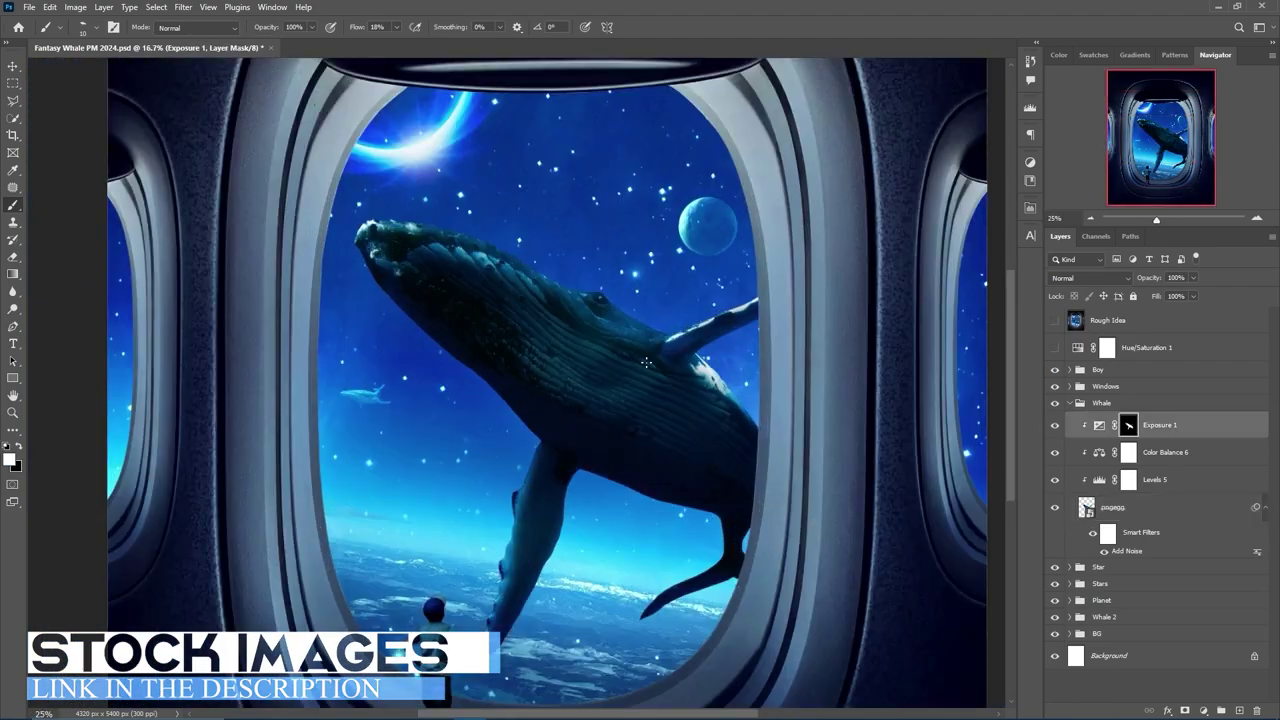
Darken more of the whale's body on the Exposure 1 mask with a large soft brush.
scroll(646, 362, up, 1)
right_click(487, 357)
double_click(767, 660)
mouse_move(358, 319)
mouse_down()
mouse_move(514, 400)
mouse_move(489, 366)
mouse_move(491, 337)
mouse_move(666, 434)
mouse_up()
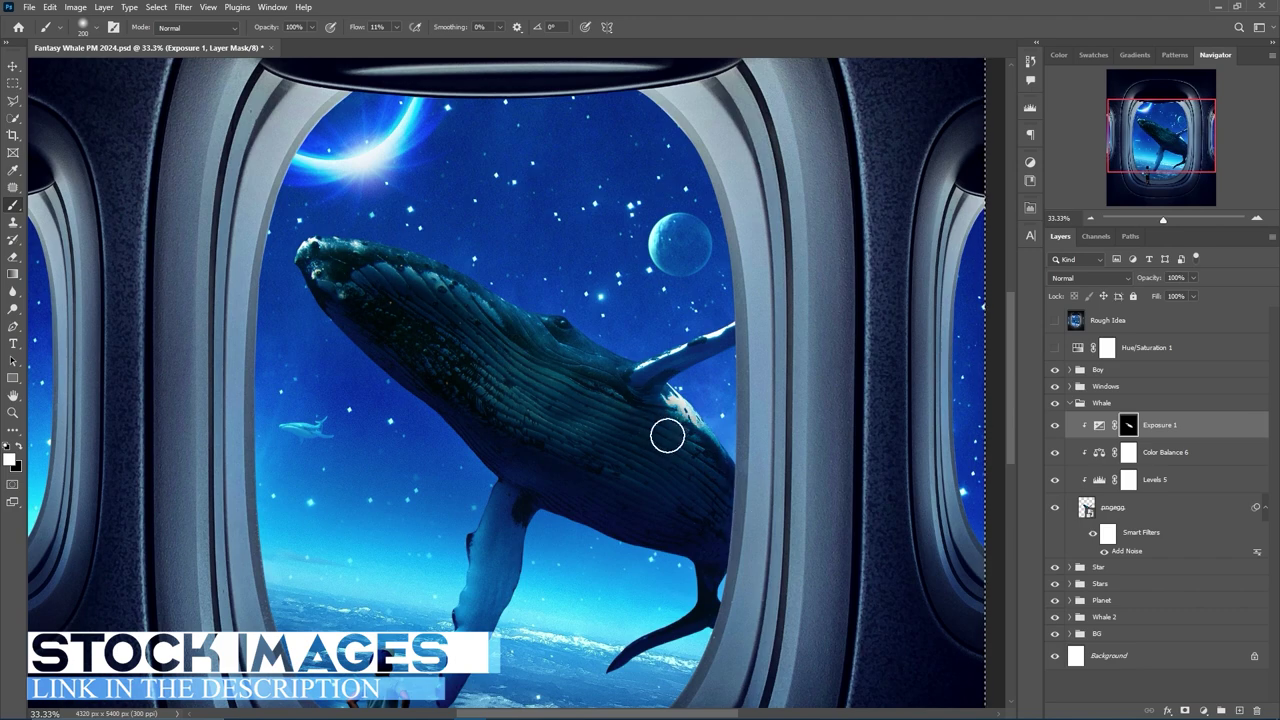
scroll(543, 480, down, 2)
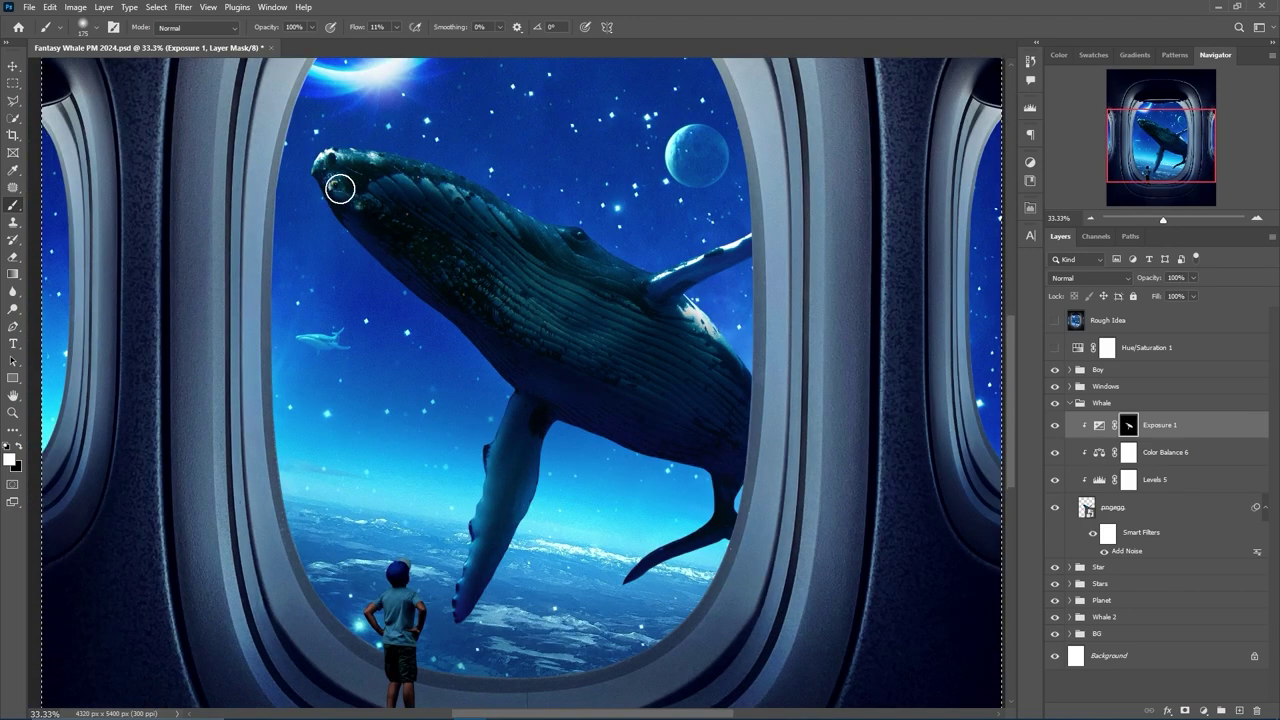
key(bracketright)
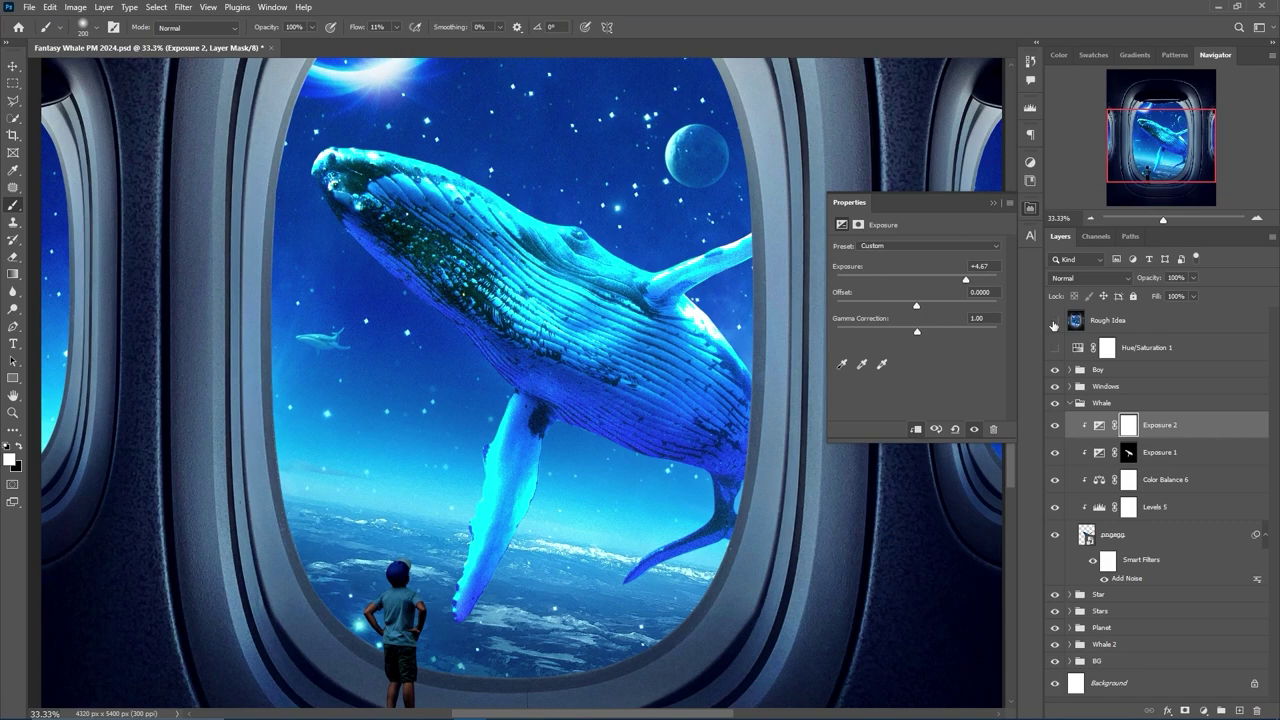
Set Exposure 2 to +3.39 in Lighter Color blend mode and invert its mask.
key(ctrl+i)
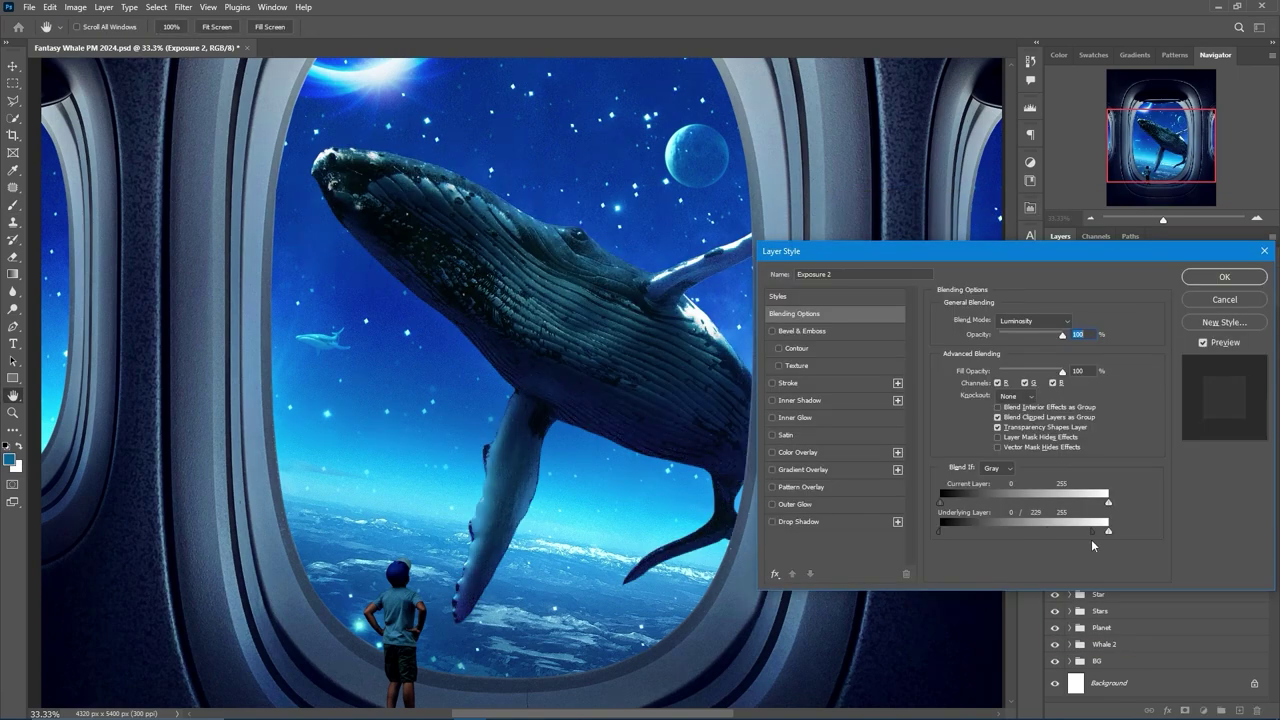
drag(986, 285, 957, 280)
click(1090, 277)
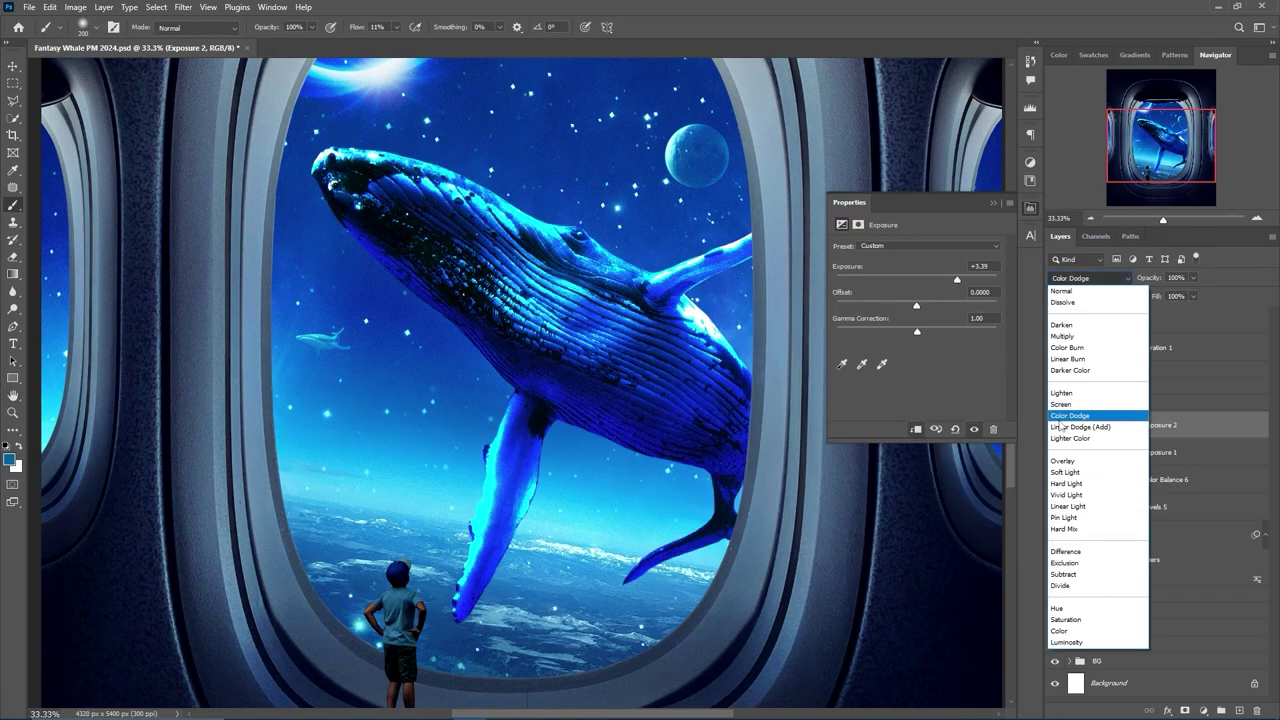
click(1080, 440)
click(997, 208)
key(ctrl+i)
Paint white on the Exposure 2 mask to brighten ridges along the whale's back, head and flipper.
key(ctrl+plus)
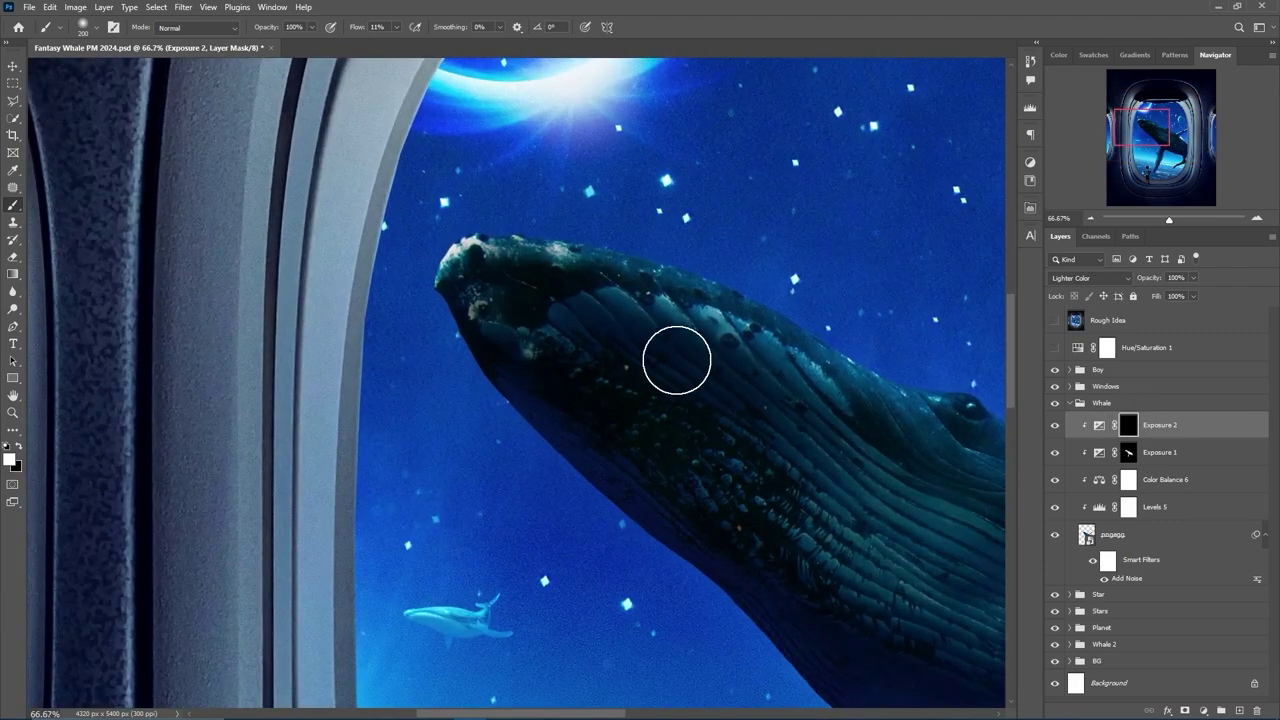
mouse_move(570, 246)
mouse_down()
mouse_move(780, 318)
mouse_move(884, 384)
mouse_up()
scroll(600, 380, right, 3)
mouse_move(323, 206)
mouse_down()
mouse_move(474, 223)
mouse_move(682, 340)
mouse_move(757, 356)
mouse_move(620, 275)
mouse_up()
key(bracketright)
key(bracketright)
key(bracketright)
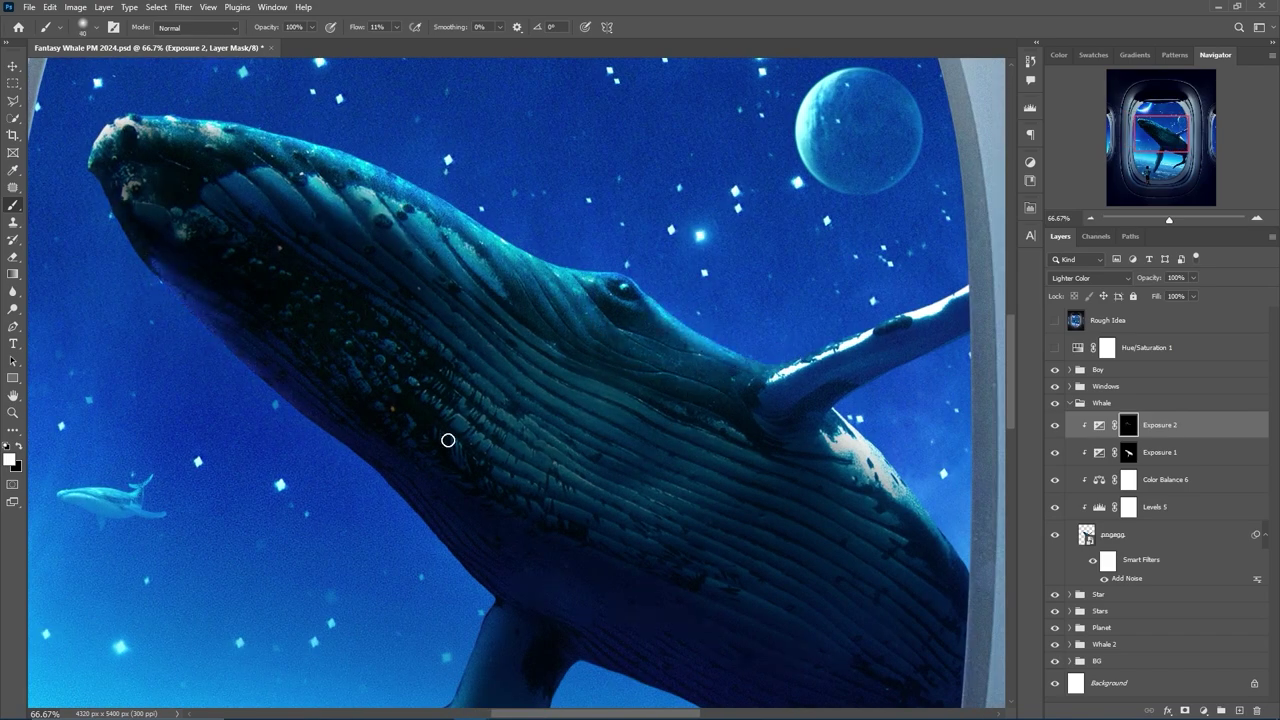
drag(380, 383, 530, 303)
key(bracketright)
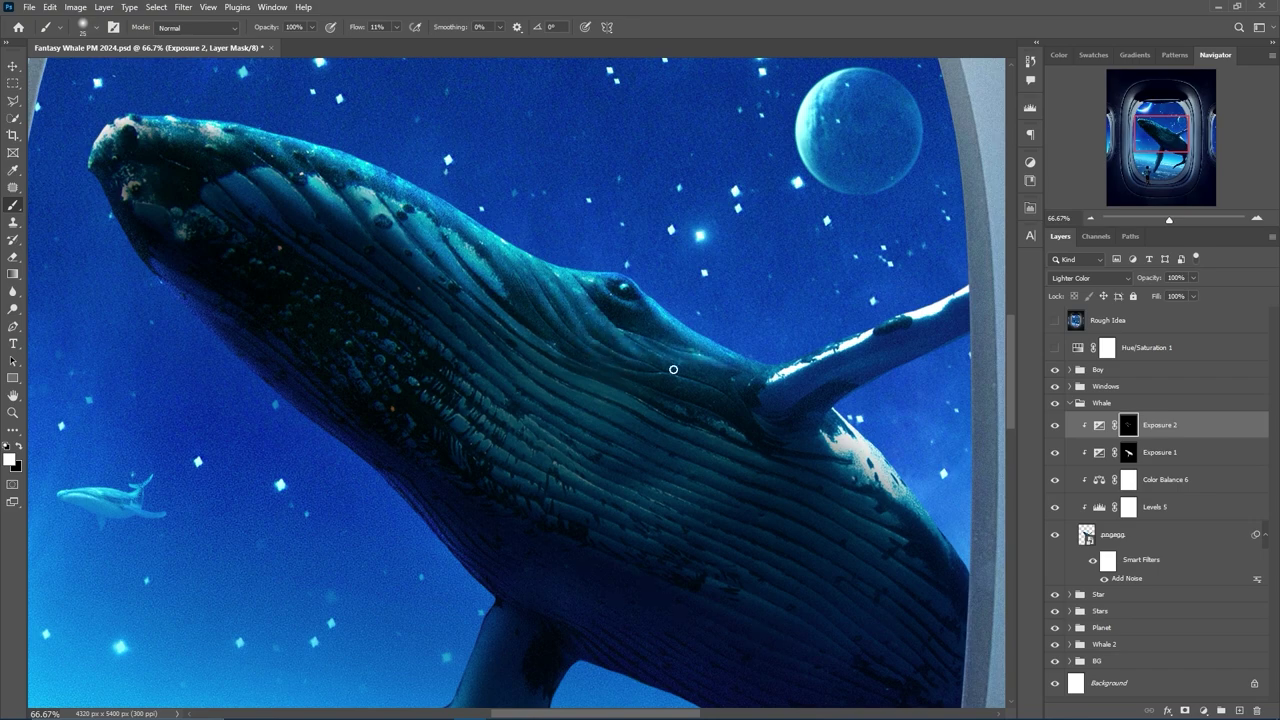
drag(755, 388, 620, 323)
drag(357, 550, 417, 320)
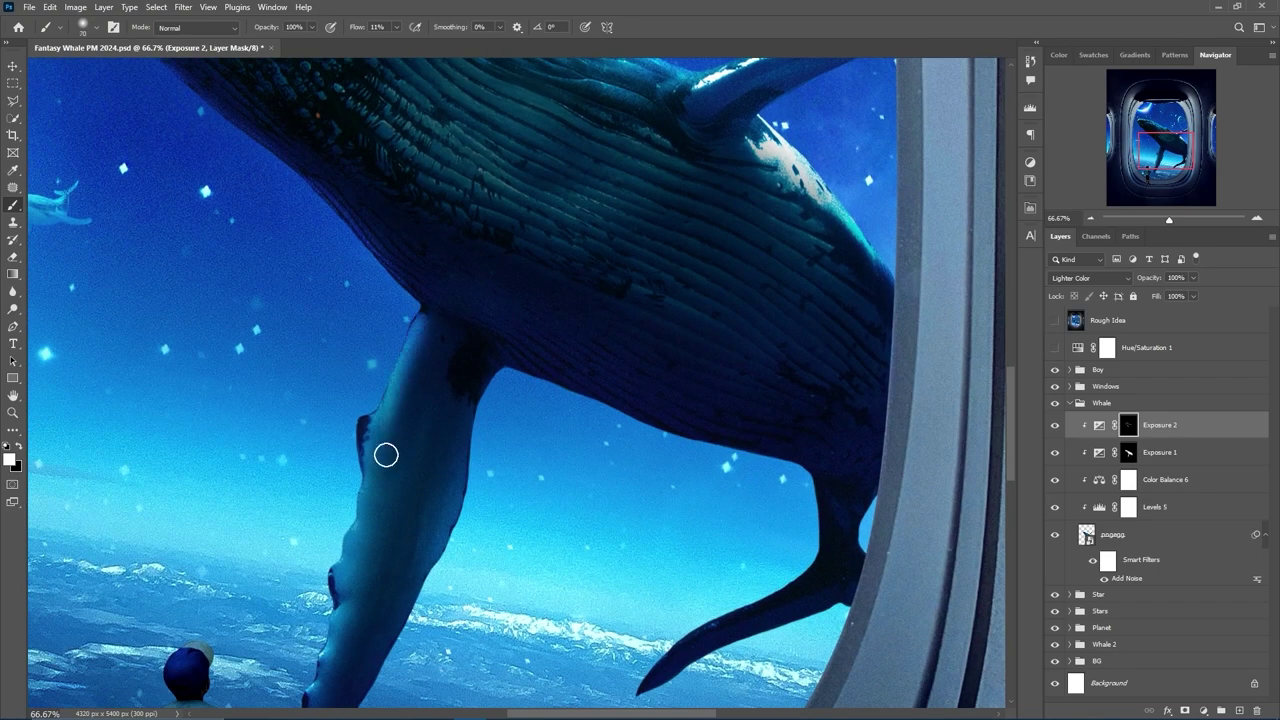
key(bracketright)
key(bracketright)
key(bracketright)
key(bracketleft)
key(bracketleft)
key(bracketleft)
key(bracketright)
key(bracketright)
key(bracketright)
key(bracketright)
key(bracketright)
key(bracketright)
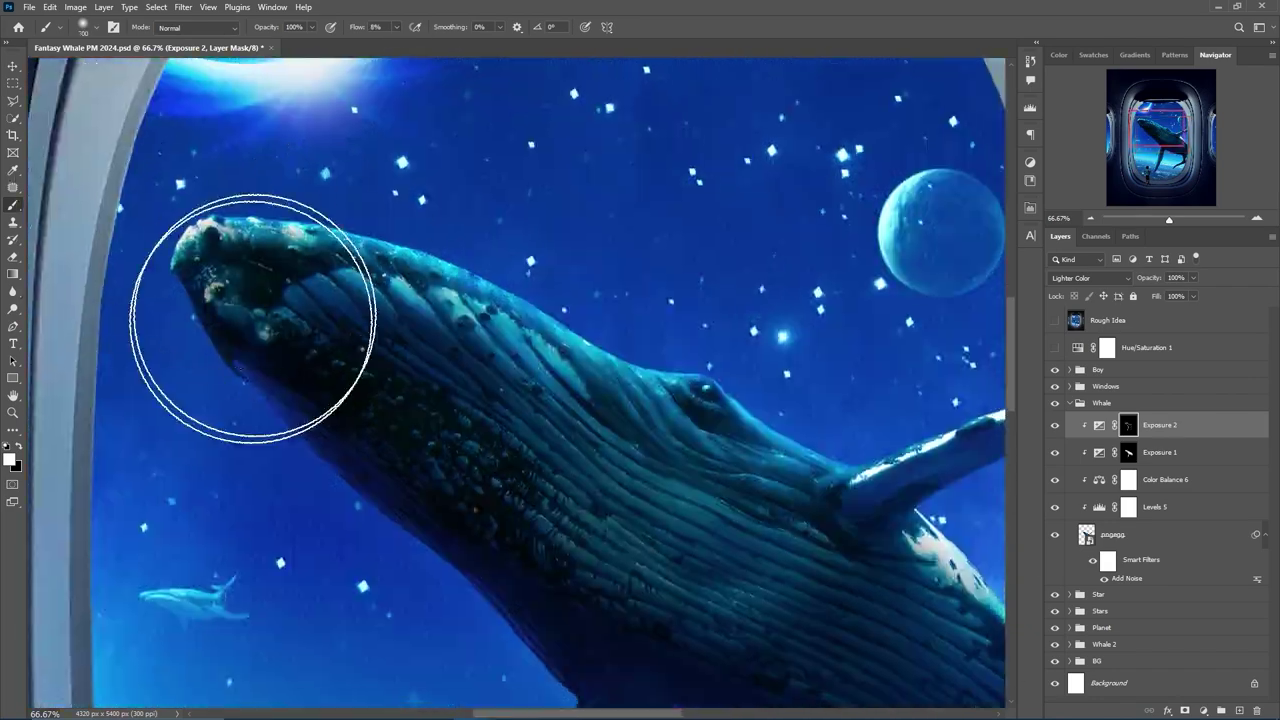
key(ctrl+minus)
key(ctrl+minus)
key(ctrl+minus)
key(ctrl+minus)
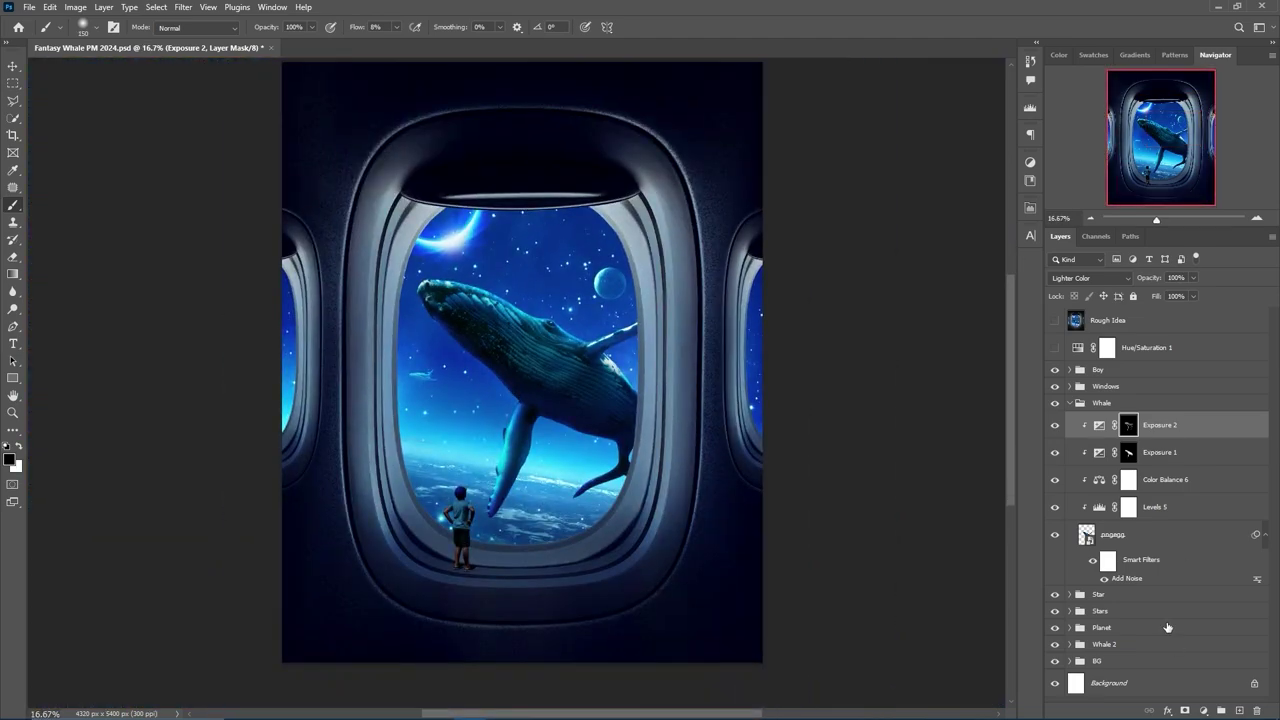
Add Screen-mode Exposure 3, invert its mask, and paint white on the whale's upper back at 1% flow.
click(1090, 277)
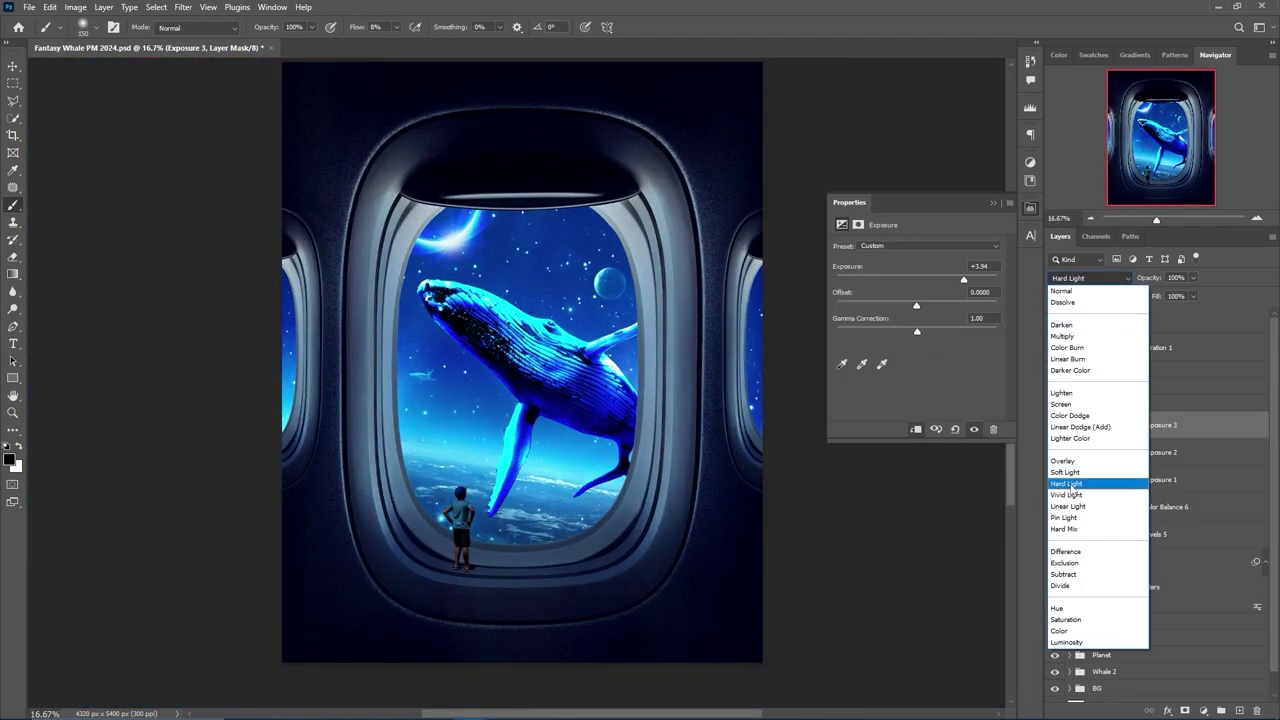
click(1062, 403)
key(ctrl+plus)
key(ctrl+plus)
key(ctrl+plus)
key(x)
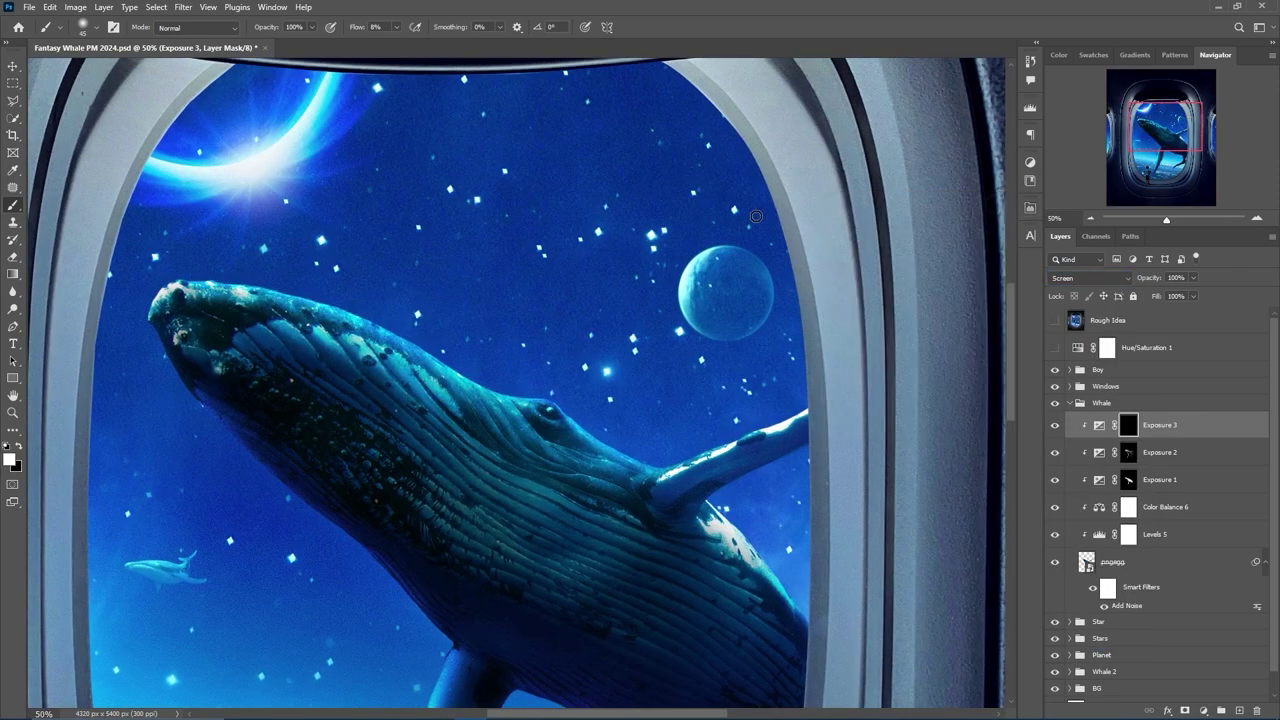
drag(412, 328, 667, 474)
key(shift+0)
key(shift+1)
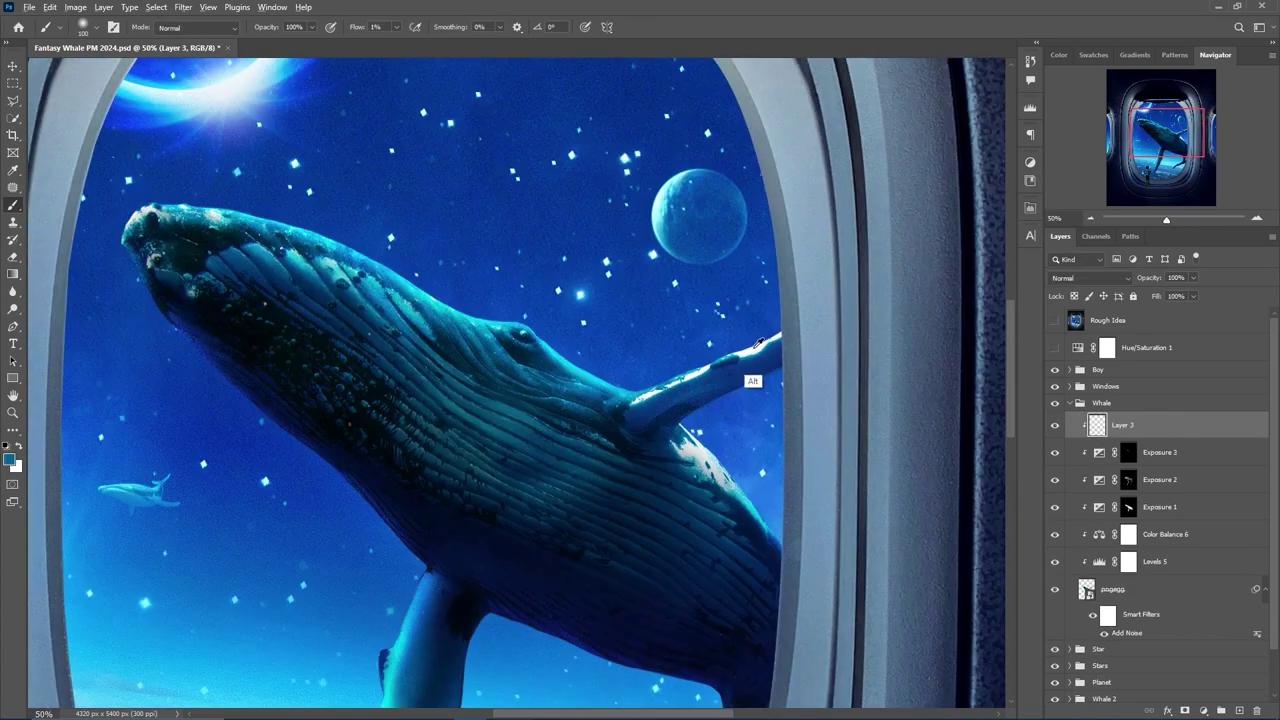
alt+click(757, 343)
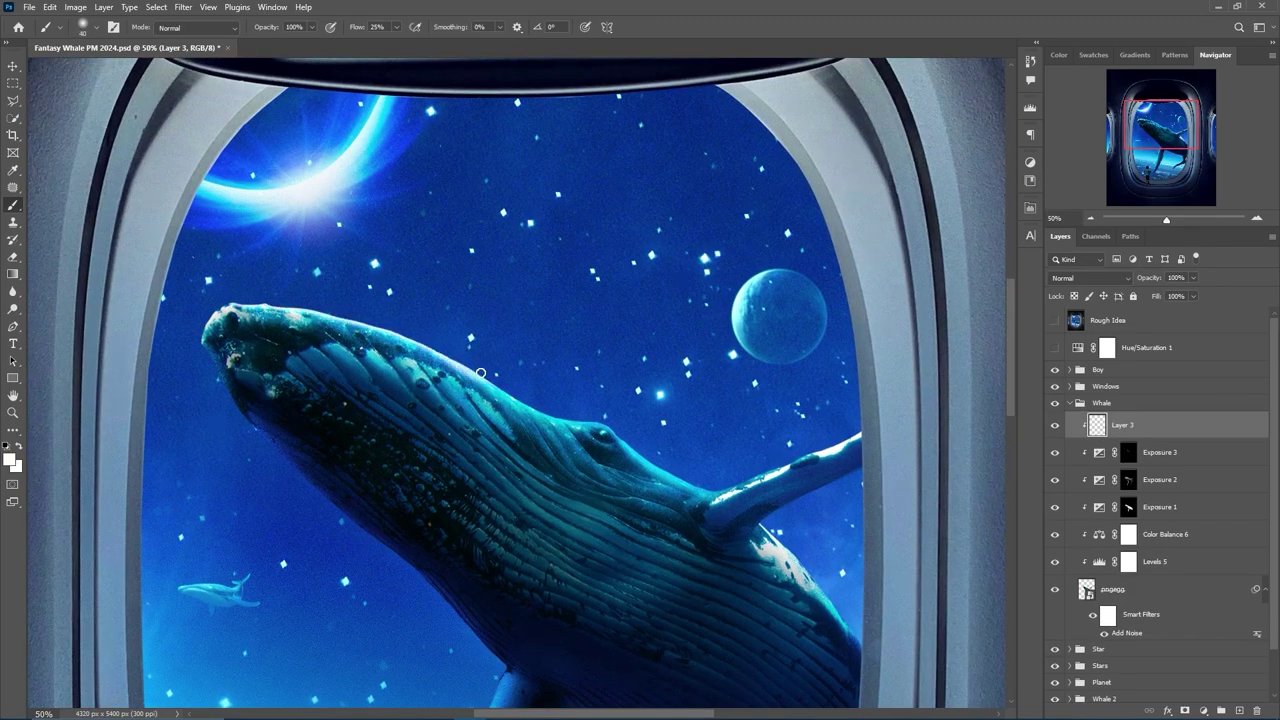
At 5% brush flow, paint soft highlights along the whale's front fin on Layer 3.
scroll(782, 489, down, 3)
scroll(782, 489, right, 2)
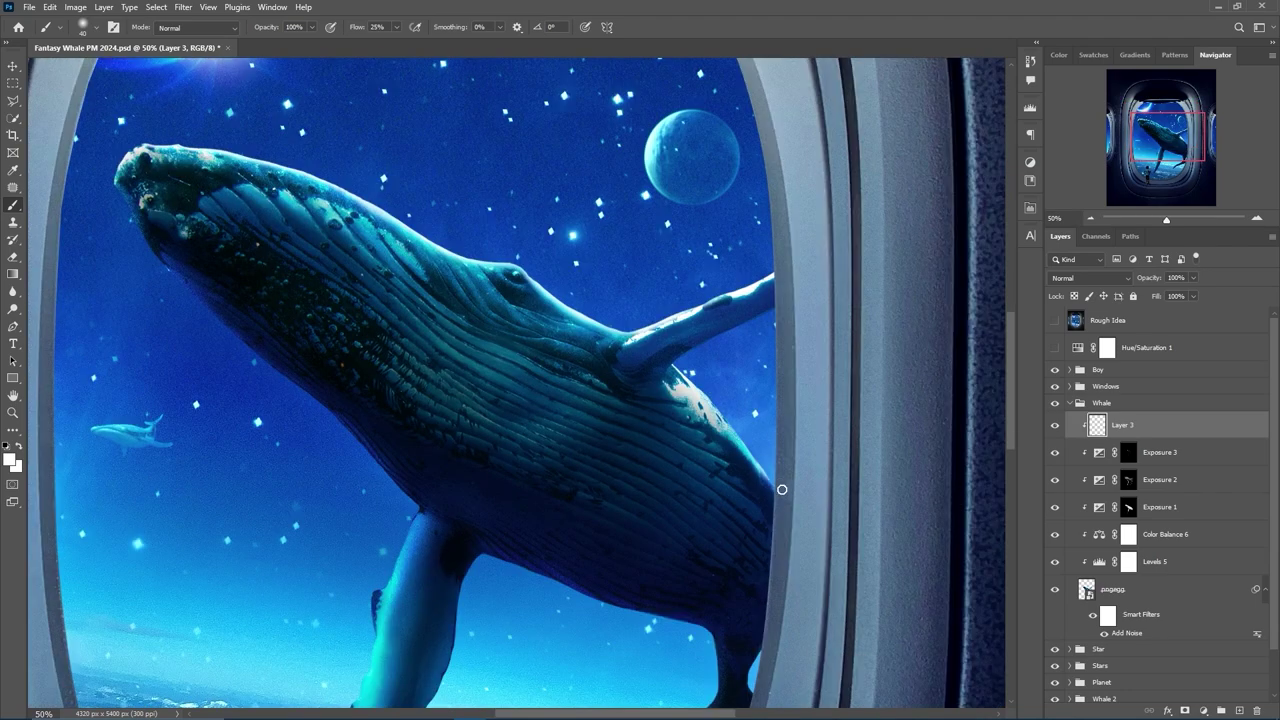
scroll(520, 465, up, 2)
scroll(520, 465, left, 4)
key(shift+0)
key(shift+5)
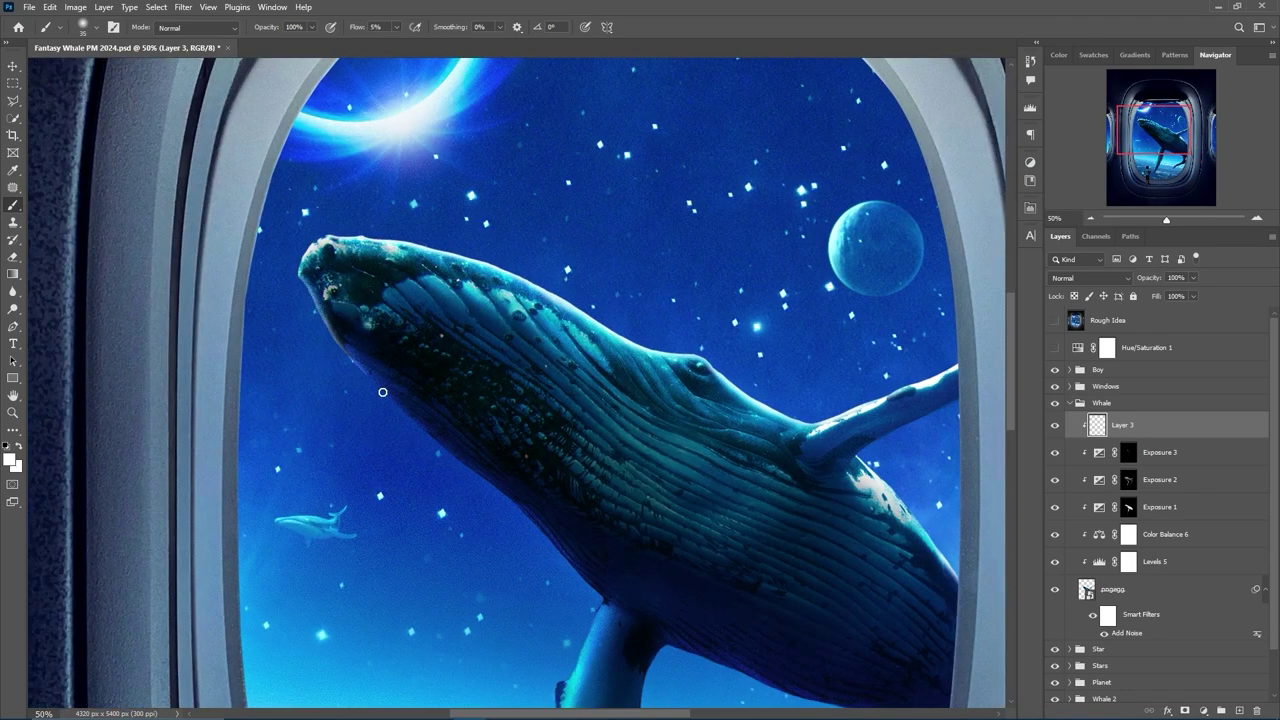
scroll(545, 525, down, 1)
scroll(565, 490, down, 3)
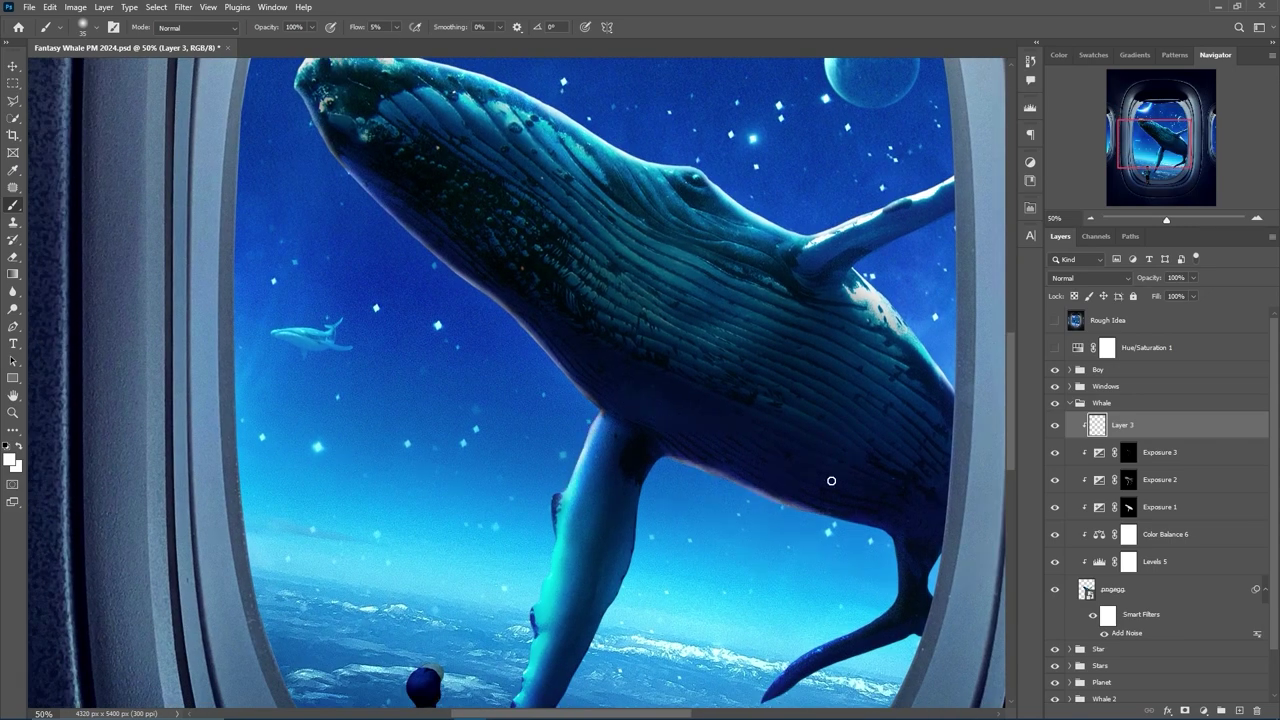
scroll(828, 507, down, 2)
scroll(769, 509, right, 2)
mouse_move(437, 449)
mouse_down()
mouse_move(443, 466)
mouse_move(458, 456)
mouse_up()
drag(414, 561, 437, 456)
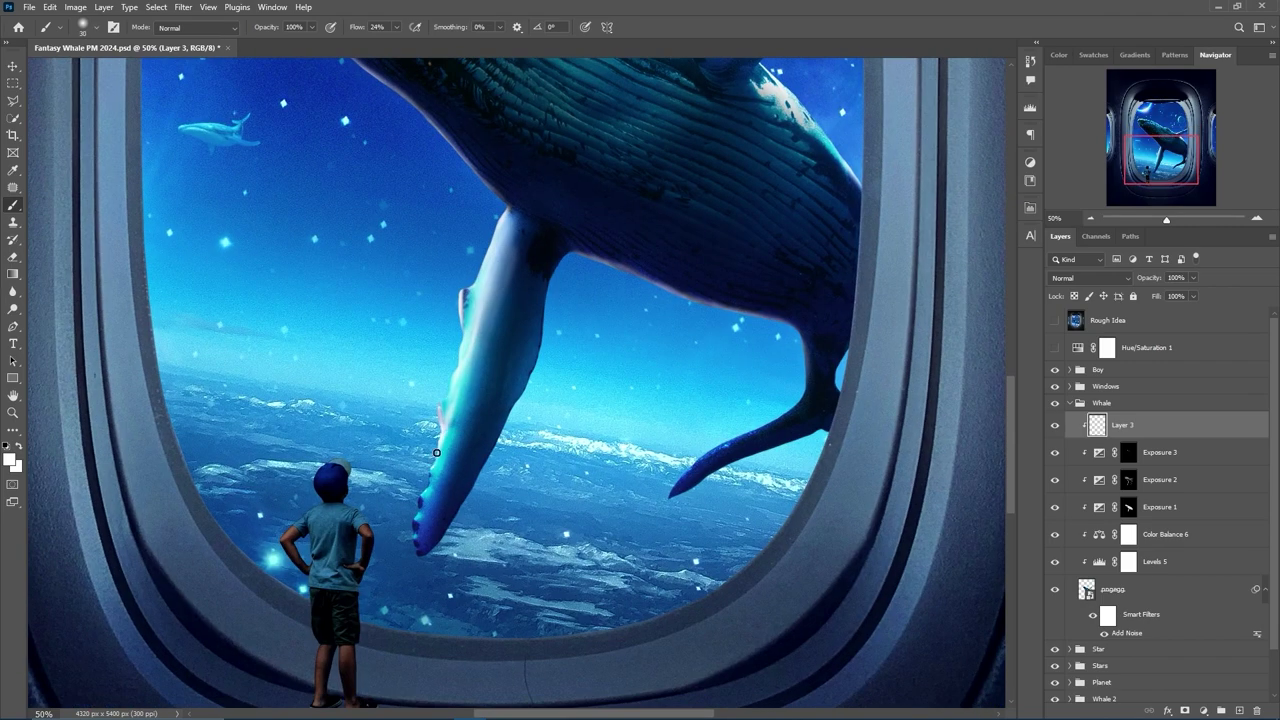
drag(416, 516, 497, 400)
Erase excess fin glow, check the whole image, and add a fourth Exposure adjustment.
key(e)
key(ctrl+z)
drag(574, 390, 514, 460)
key(b)
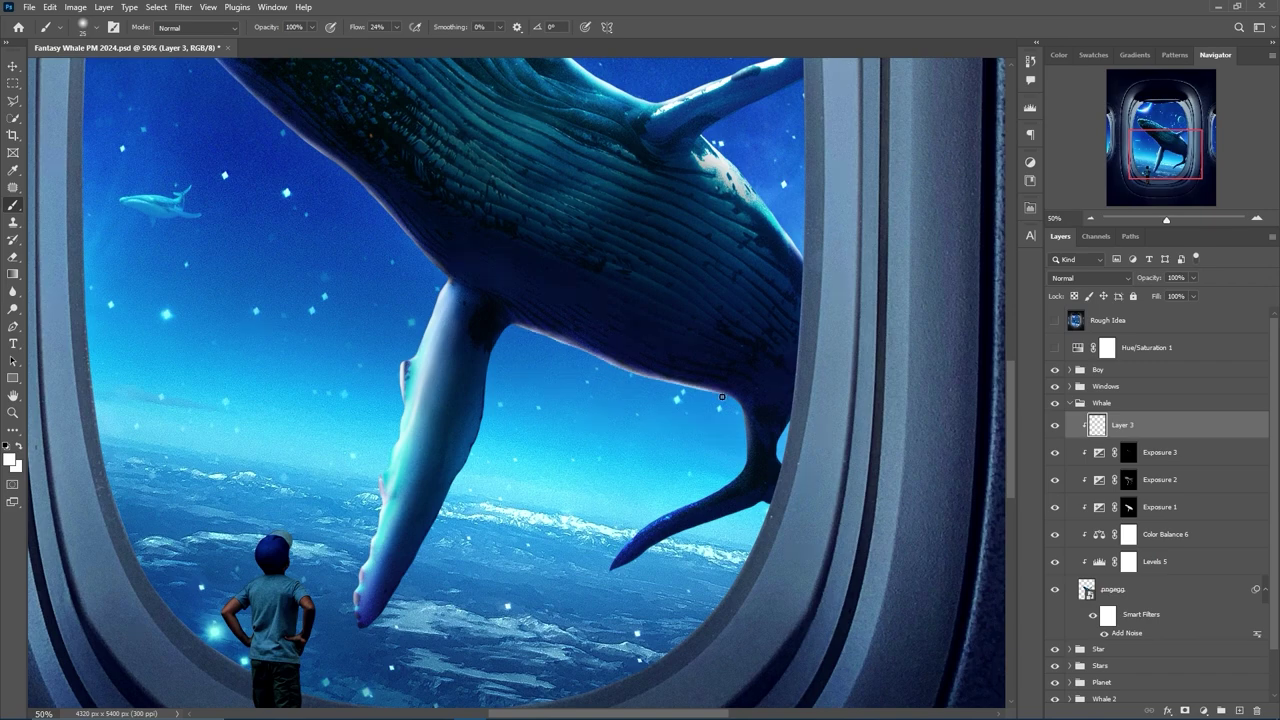
key(ctrl+minus)
key(ctrl+minus)
key(ctrl+minus)
key(ctrl+minus)
key(ctrl+plus)
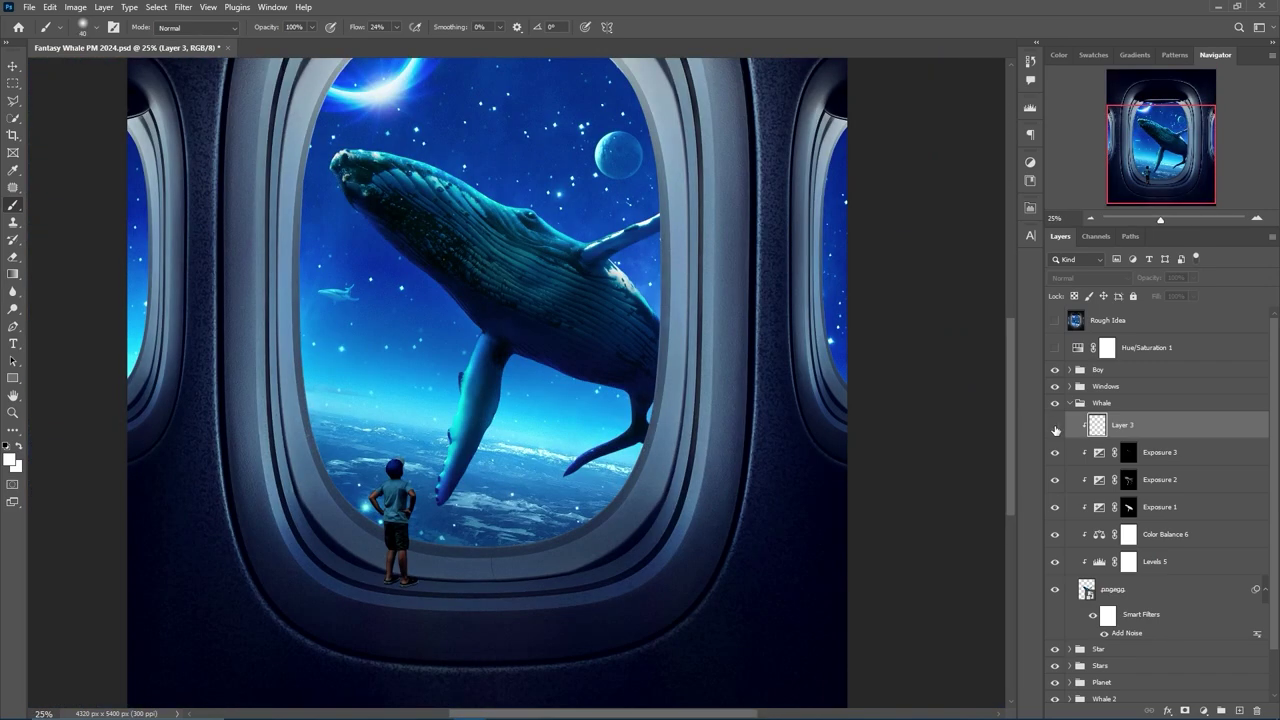
click(1203, 710)
Add Exposure 4 at +3.67 and split its Blend If Underlying slider to 126.
click(1200, 542)
drag(917, 279, 960, 279)
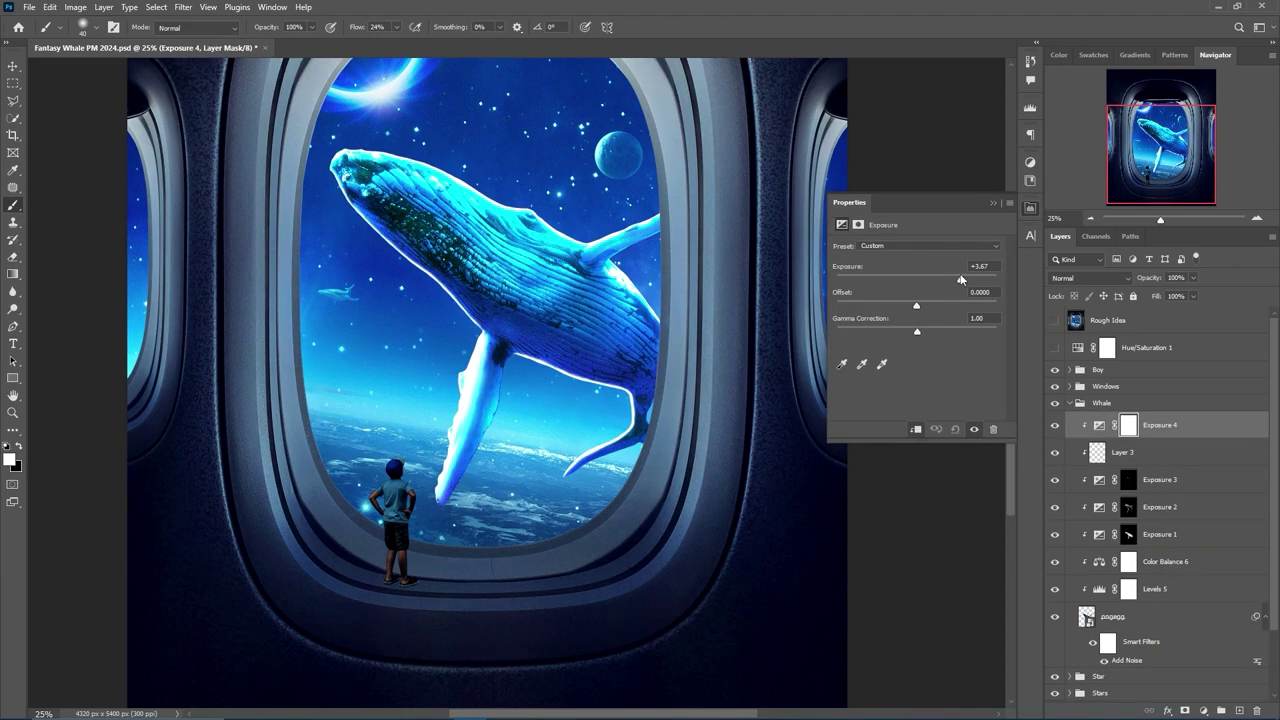
double_click(1200, 425)
drag(940, 530, 1025, 525)
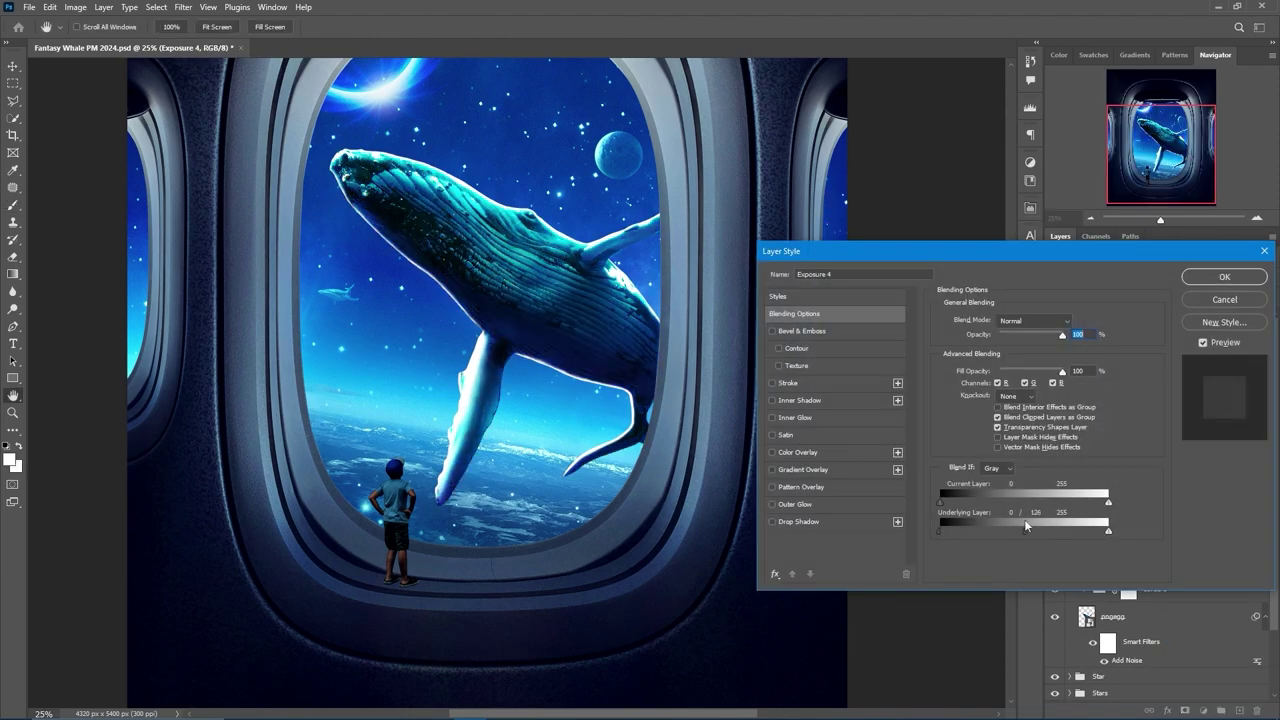
click(1224, 276)
click(1088, 277)
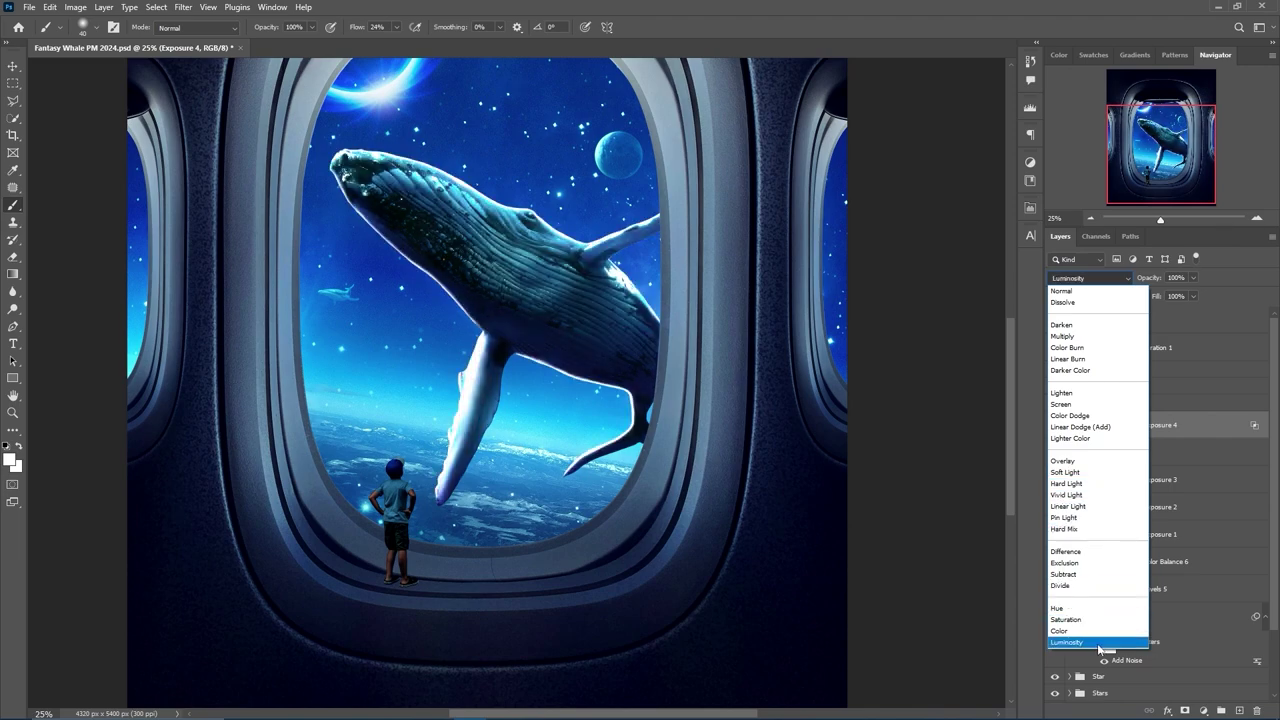
key(Escape)
Invert Exposure 4's mask, paint the whale's head at 11% flow, then add Exposure 5.
click(1128, 425)
key(ctrl+i)
key(ctrl+plus)
key(bracketright)
key(bracketright)
key(bracketright)
key(shift+1)
key(shift+1)
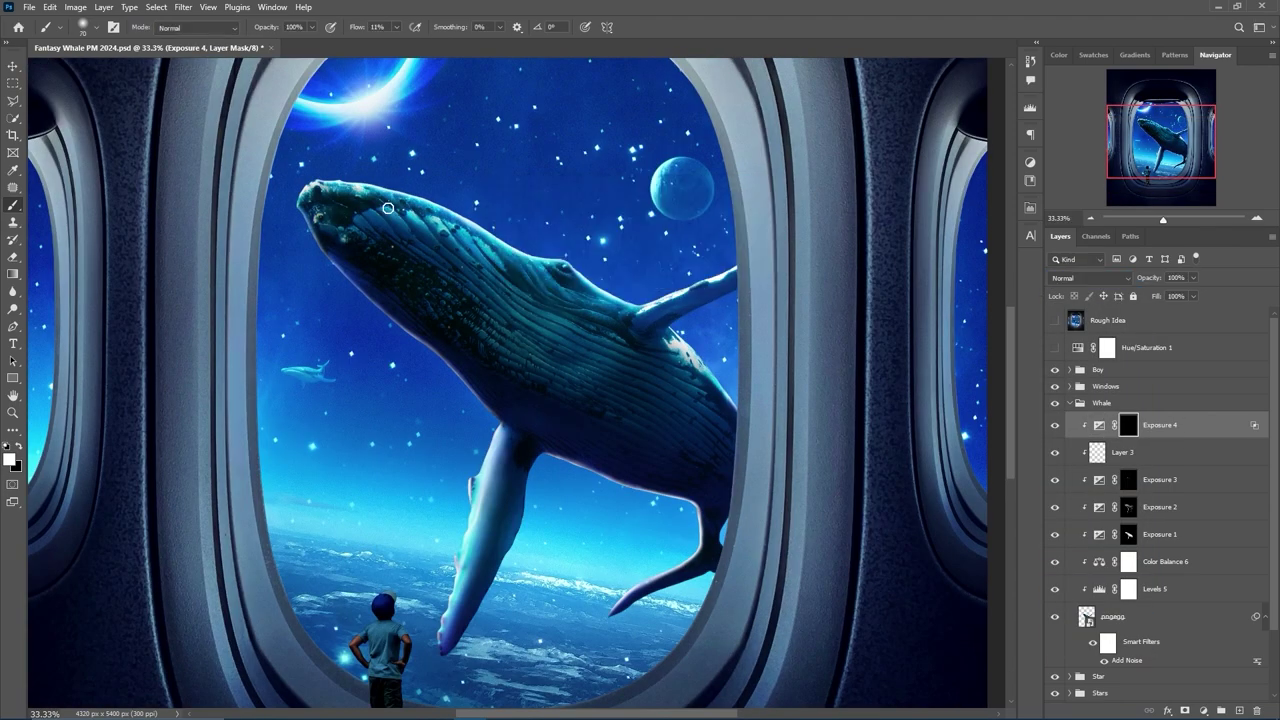
mouse_move(352, 191)
mouse_down()
mouse_move(563, 289)
mouse_move(486, 277)
mouse_move(594, 363)
mouse_move(418, 362)
mouse_up()
key(bracketright)
key(bracketright)
click(1203, 710)
click(1215, 560)
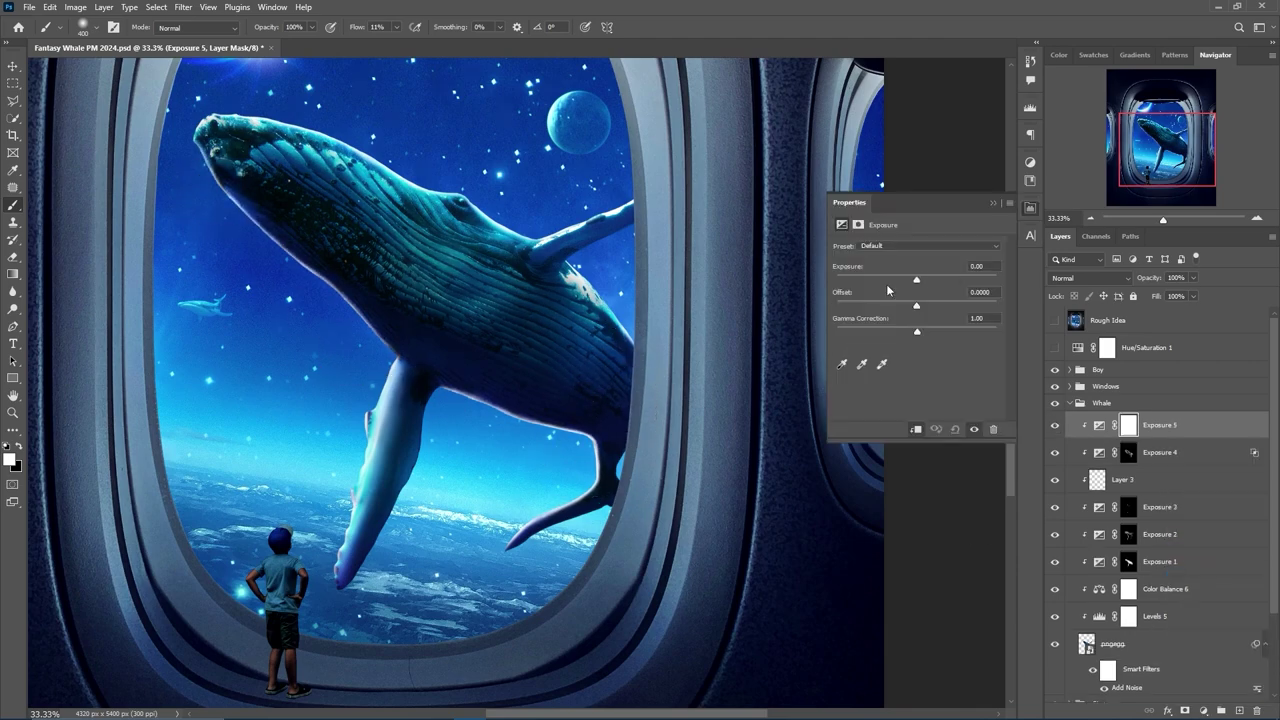
Set Exposure 5 to Multiply, invert its mask, and darken the body near the fin and belly edge.
click(1088, 277)
click(1062, 336)
key(ctrl+i)
key(bracketleft)
key(bracketleft)
key(ctrl+plus)
key(ctrl+plus)
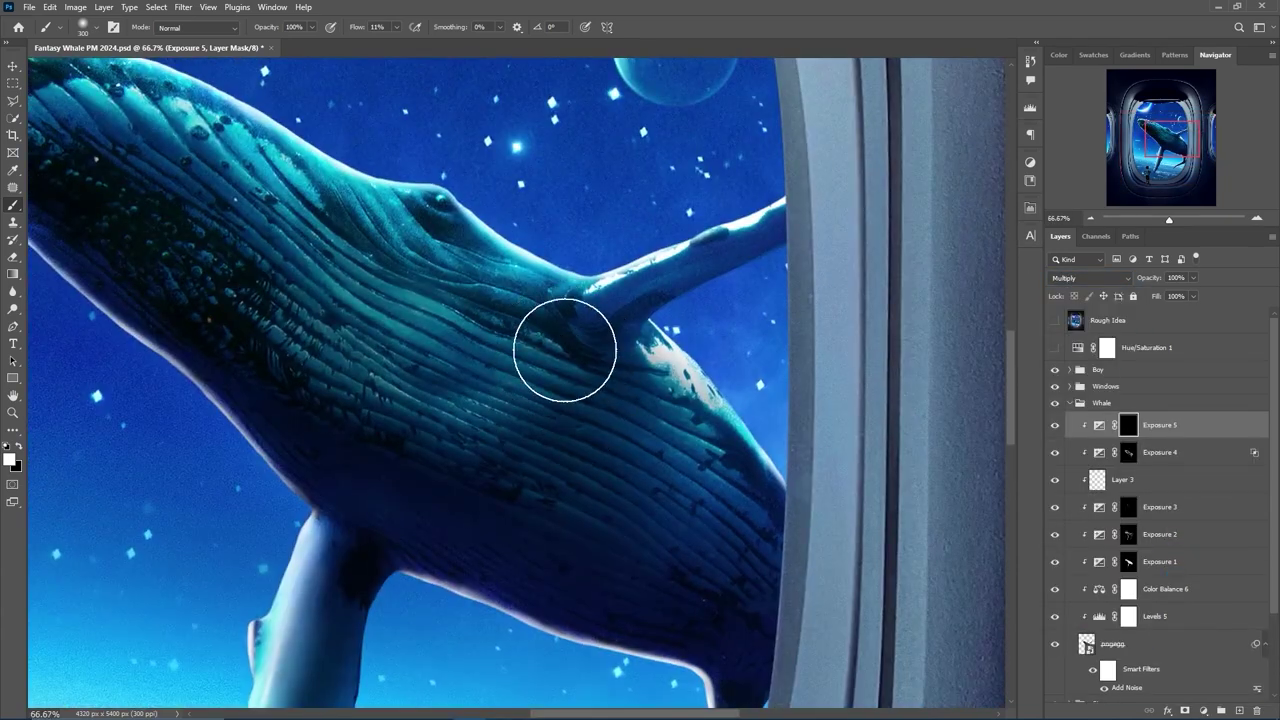
mouse_move(619, 425)
mouse_down()
mouse_move(720, 260)
mouse_move(597, 354)
mouse_up()
key(ctrl+minus)
key(bracketright)
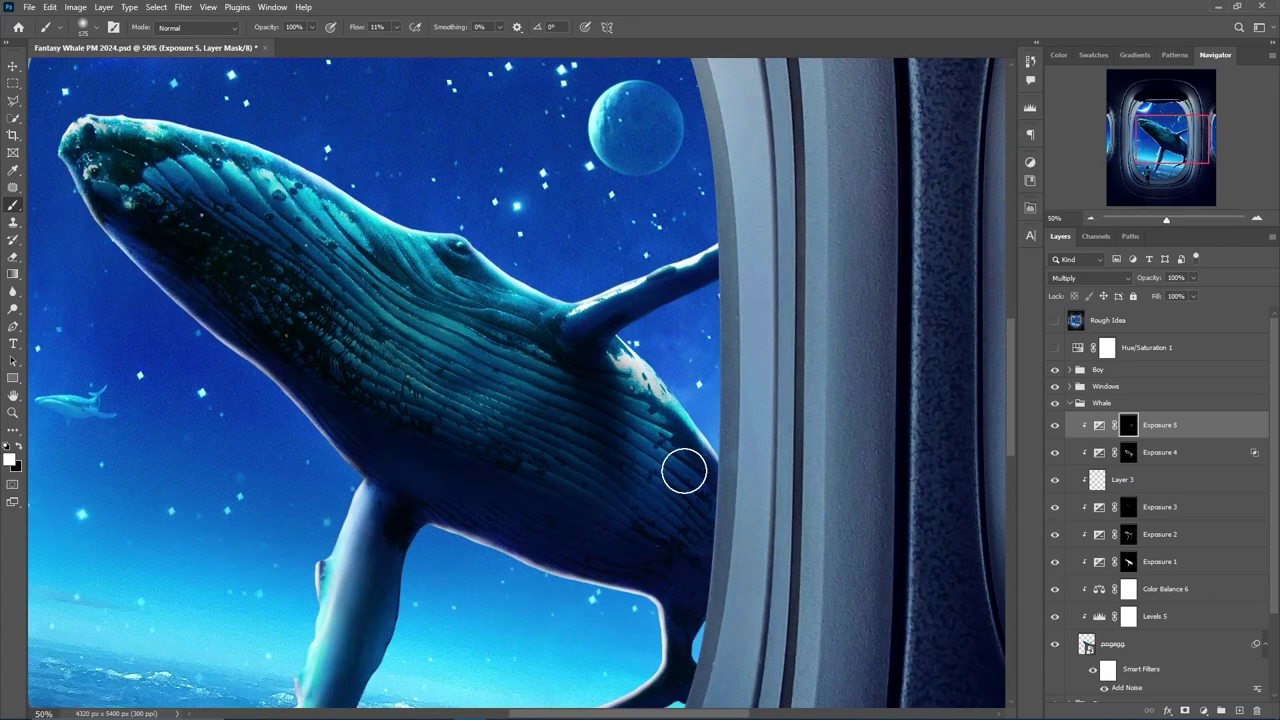
drag(683, 466, 713, 517)
Darken more of the whale's body and head with faint low-flow strokes.
scroll(713, 517, down, 1)
key(ctrl+minus)
key(ctrl+plus)
key(ctrl+plus)
key(bracketleft)
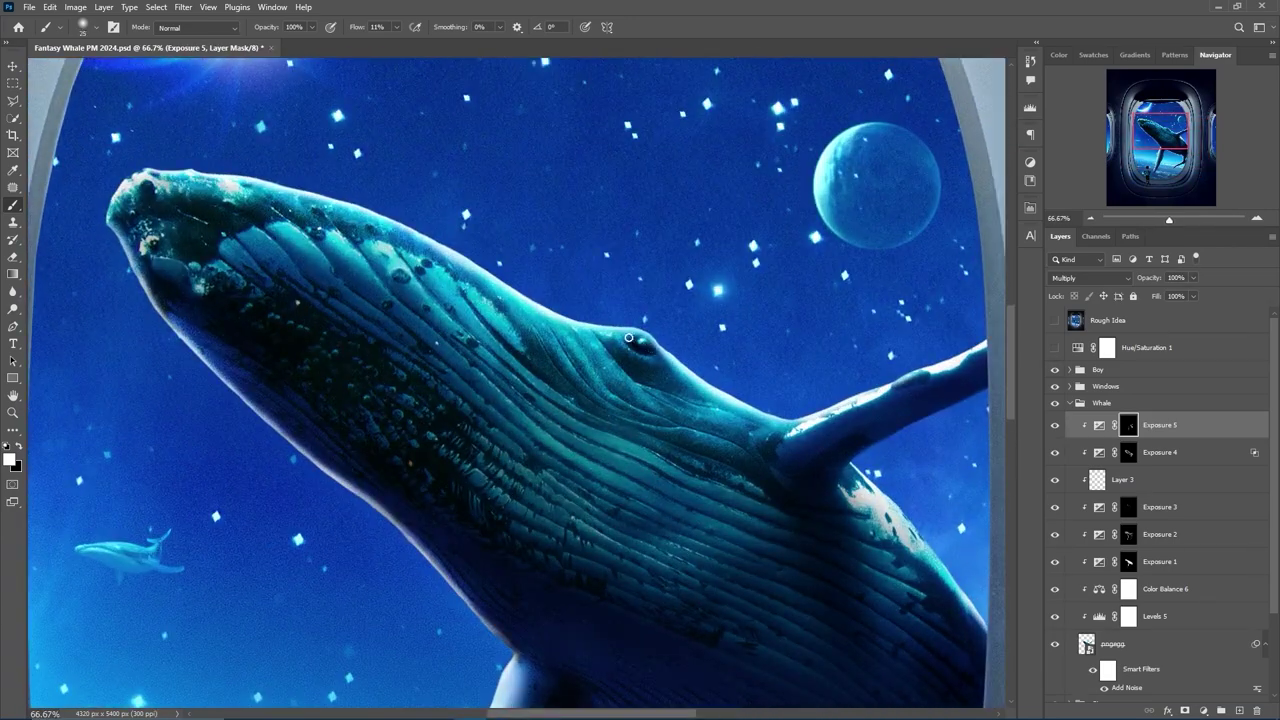
scroll(409, 206, left, 3)
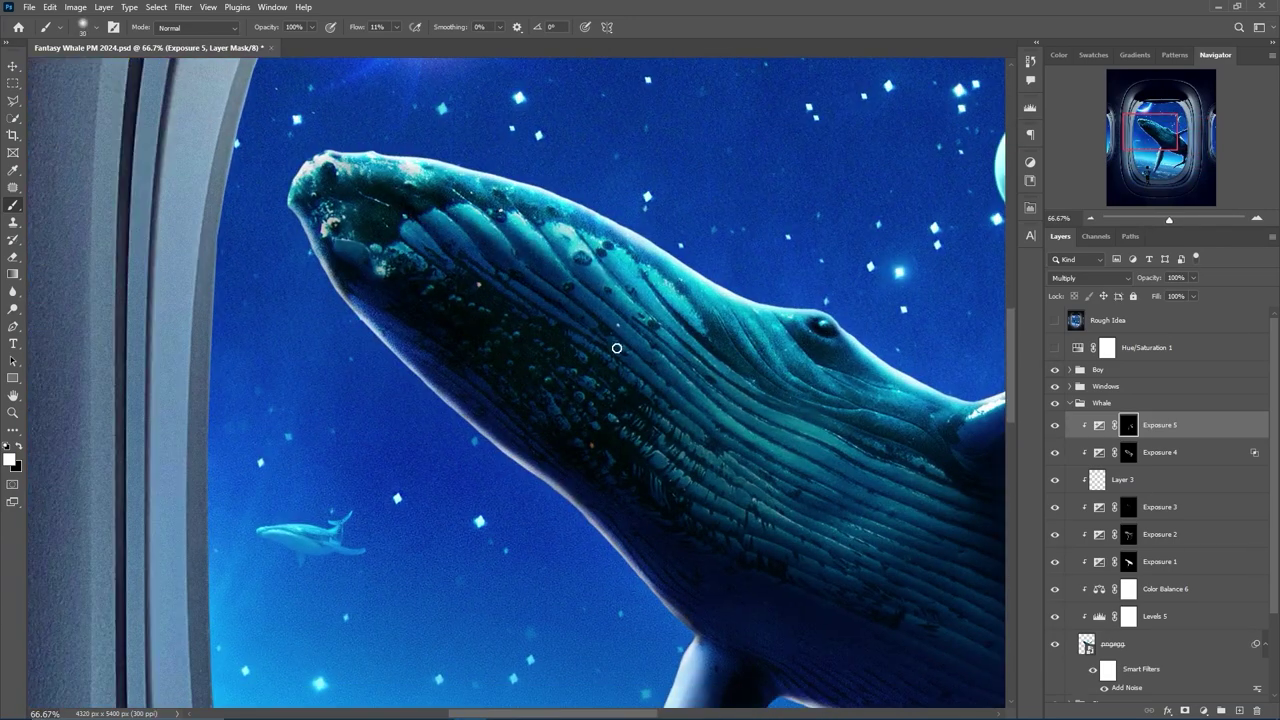
mouse_move(645, 355)
mouse_down()
mouse_move(620, 300)
mouse_move(666, 323)
mouse_move(721, 314)
mouse_move(809, 374)
mouse_up()
scroll(809, 374, right, 2)
scroll(809, 374, down, 1)
drag(243, 194, 249, 257)
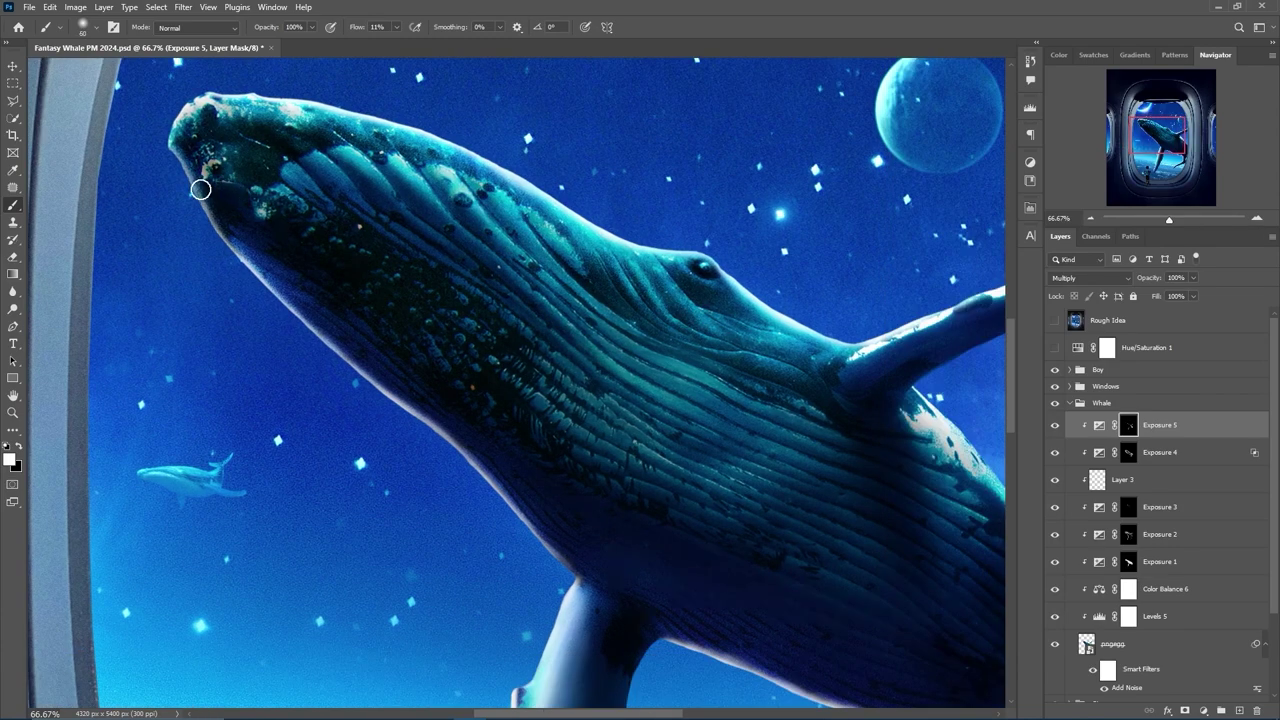
drag(634, 446, 580, 410)
Darken the whale's throat grooves below the eye and its pectoral fin.
scroll(477, 309, down, 2)
scroll(477, 309, right, 1)
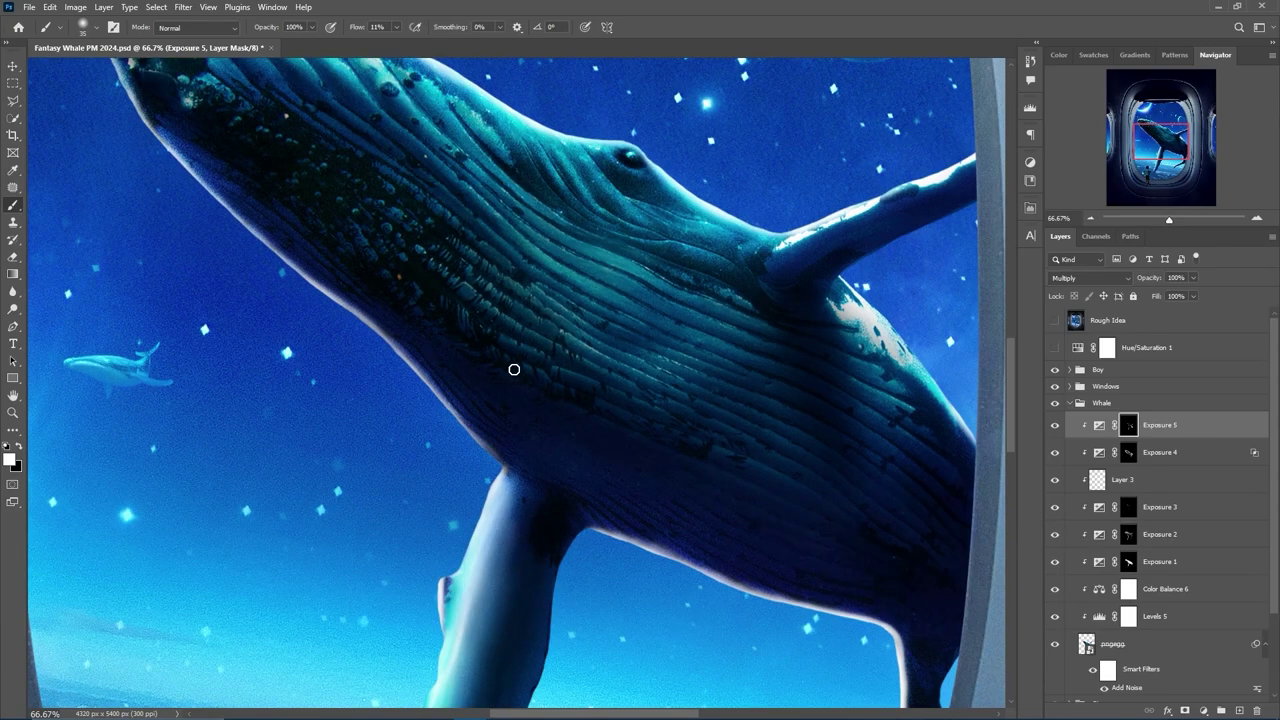
drag(682, 476, 565, 379)
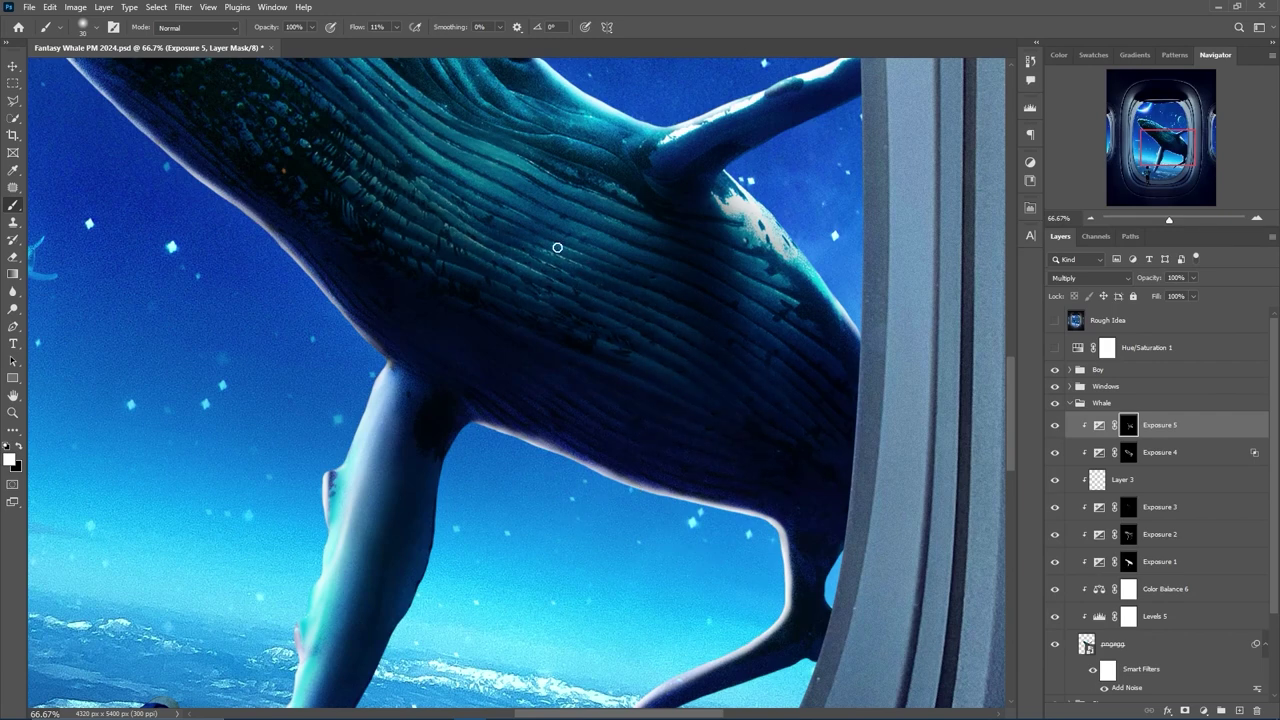
scroll(694, 320, up, 3)
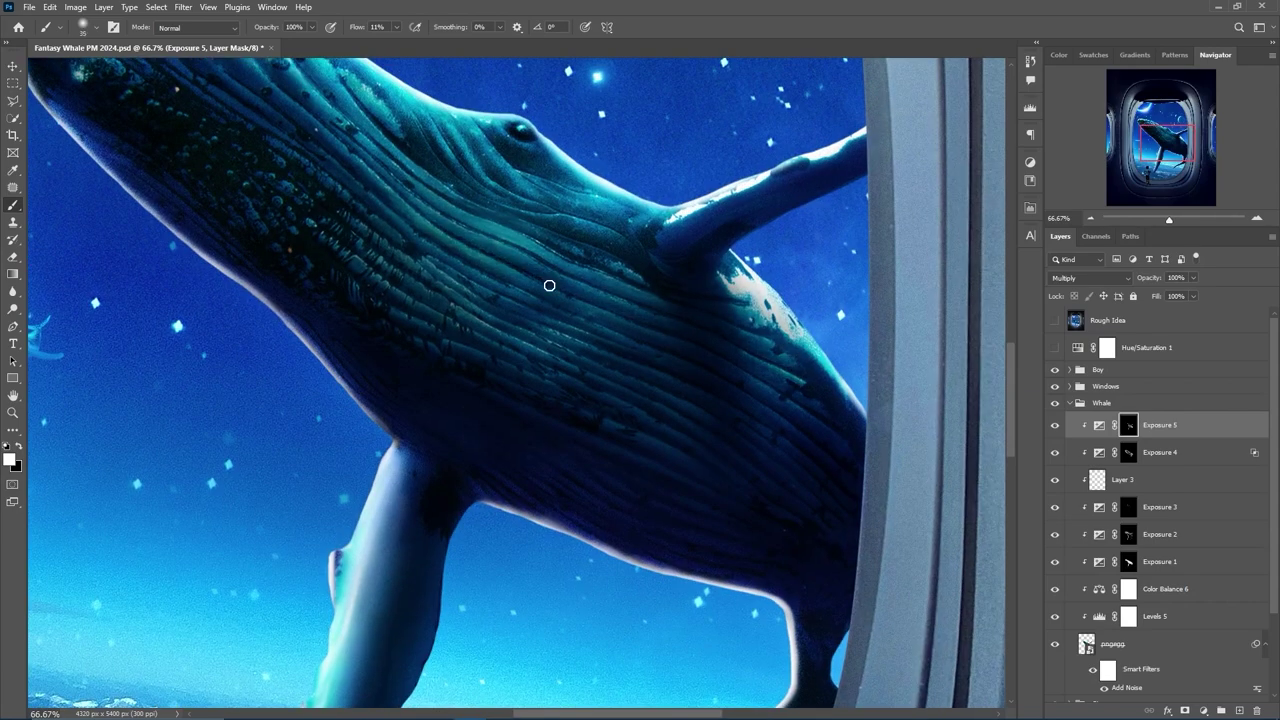
scroll(546, 286, up, 2)
mouse_move(477, 294)
mouse_down()
mouse_move(623, 343)
mouse_move(603, 306)
mouse_move(678, 306)
mouse_move(643, 263)
mouse_up()
scroll(534, 365, down, 3)
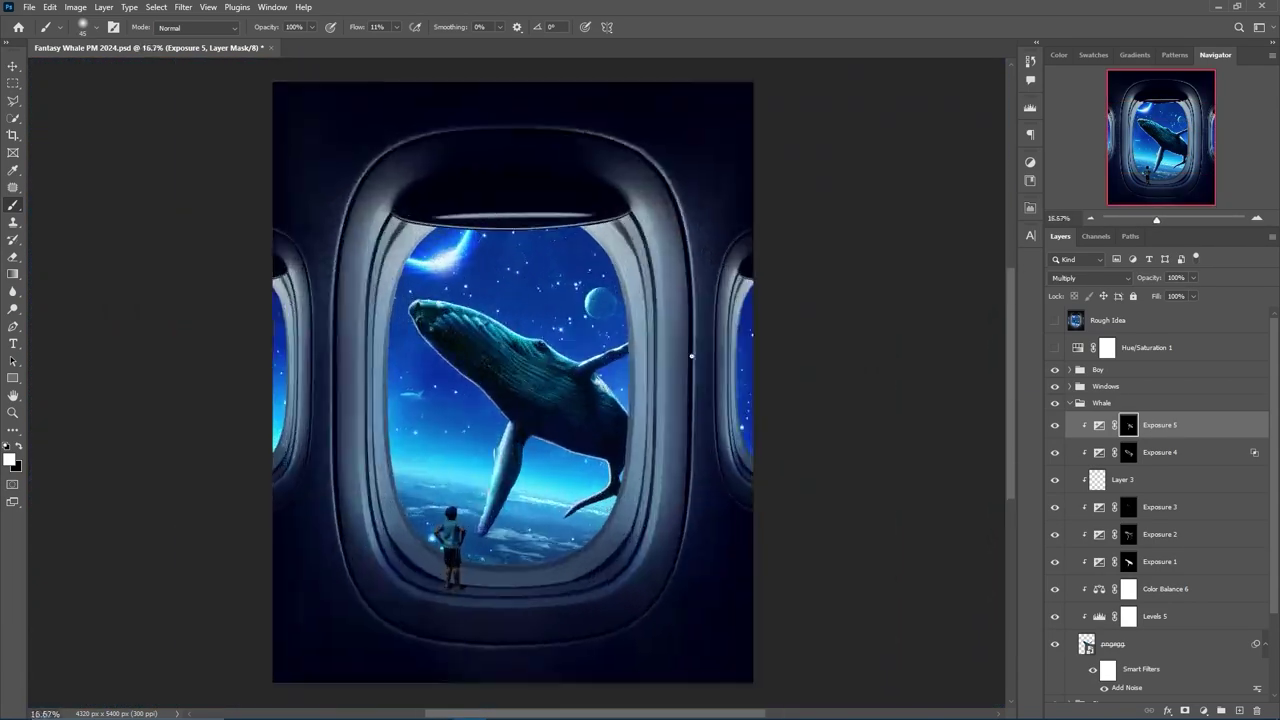
drag(534, 365, 532, 471)
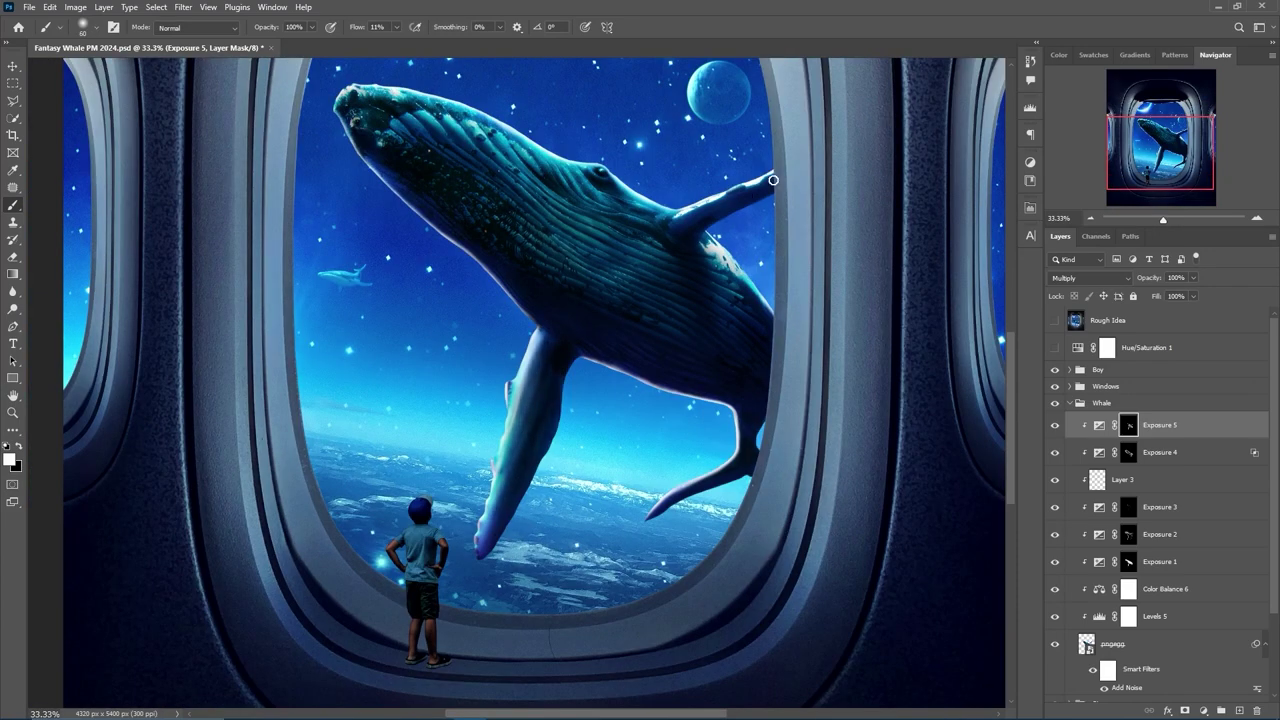
scroll(732, 407, down, 1)
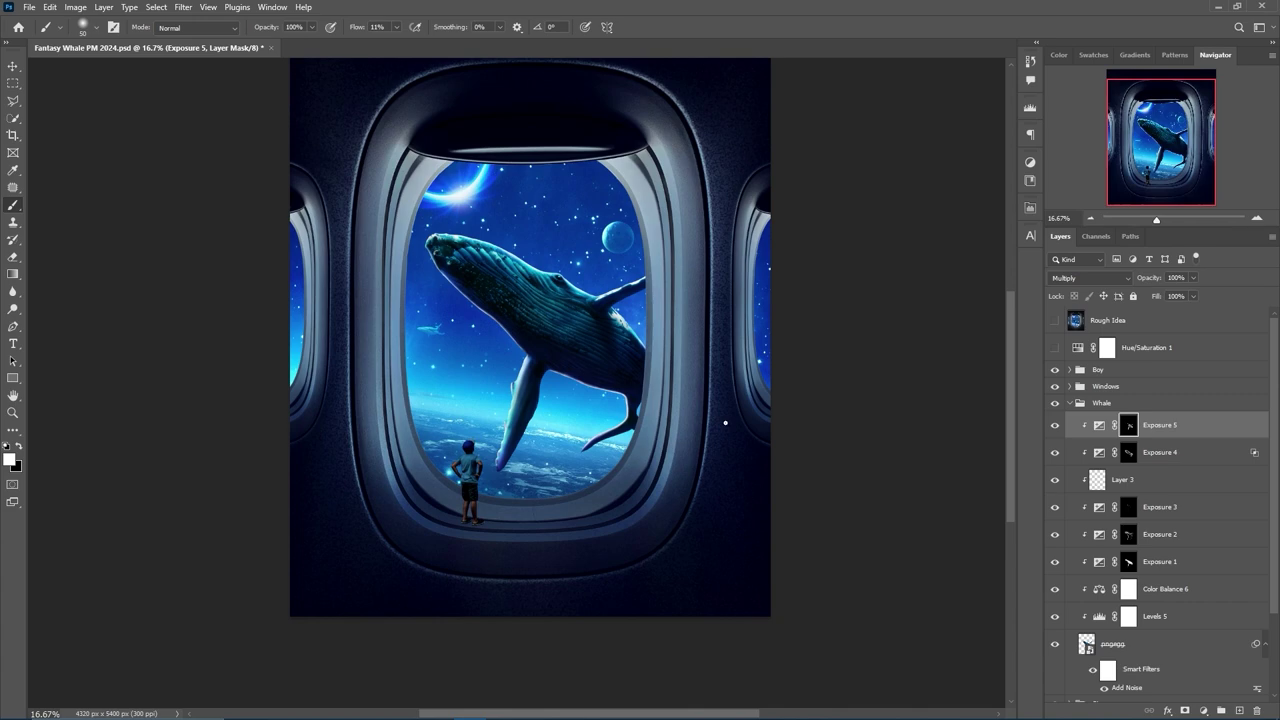
Add a blue Solid Color fill at 18% opacity and collapse the Whale group.
click(1204, 706)
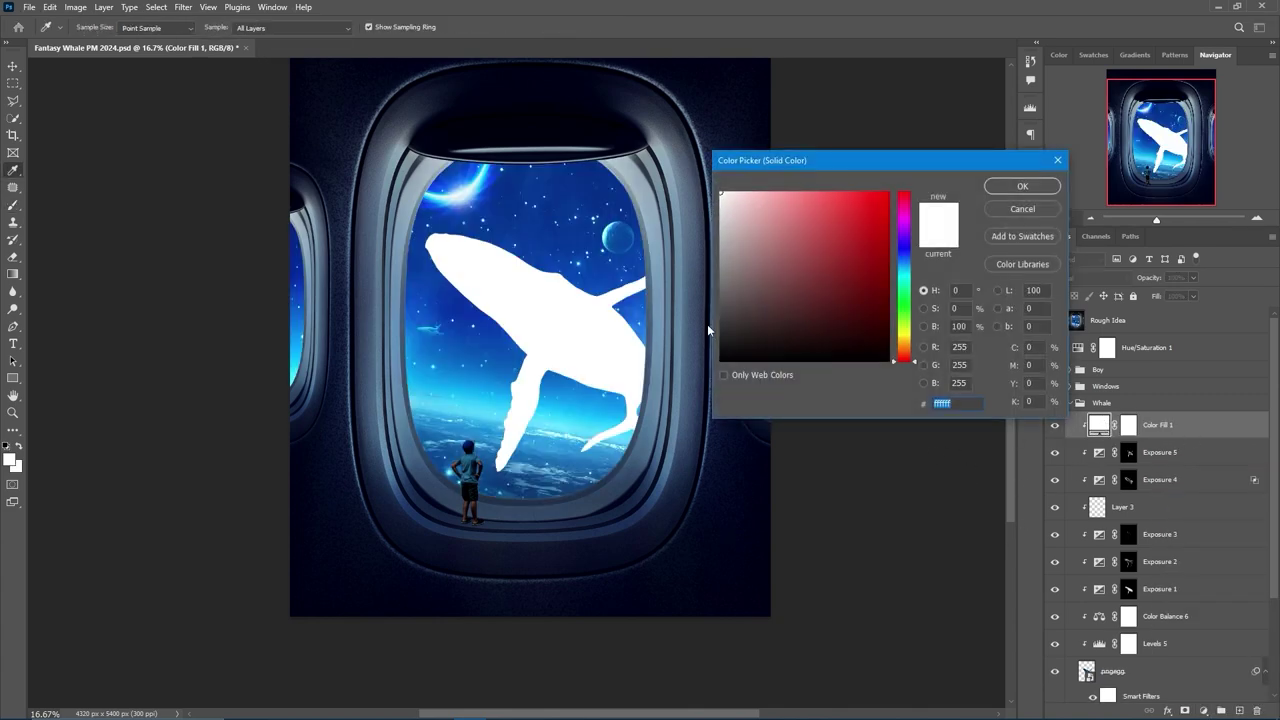
drag(1146, 295, 1145, 292)
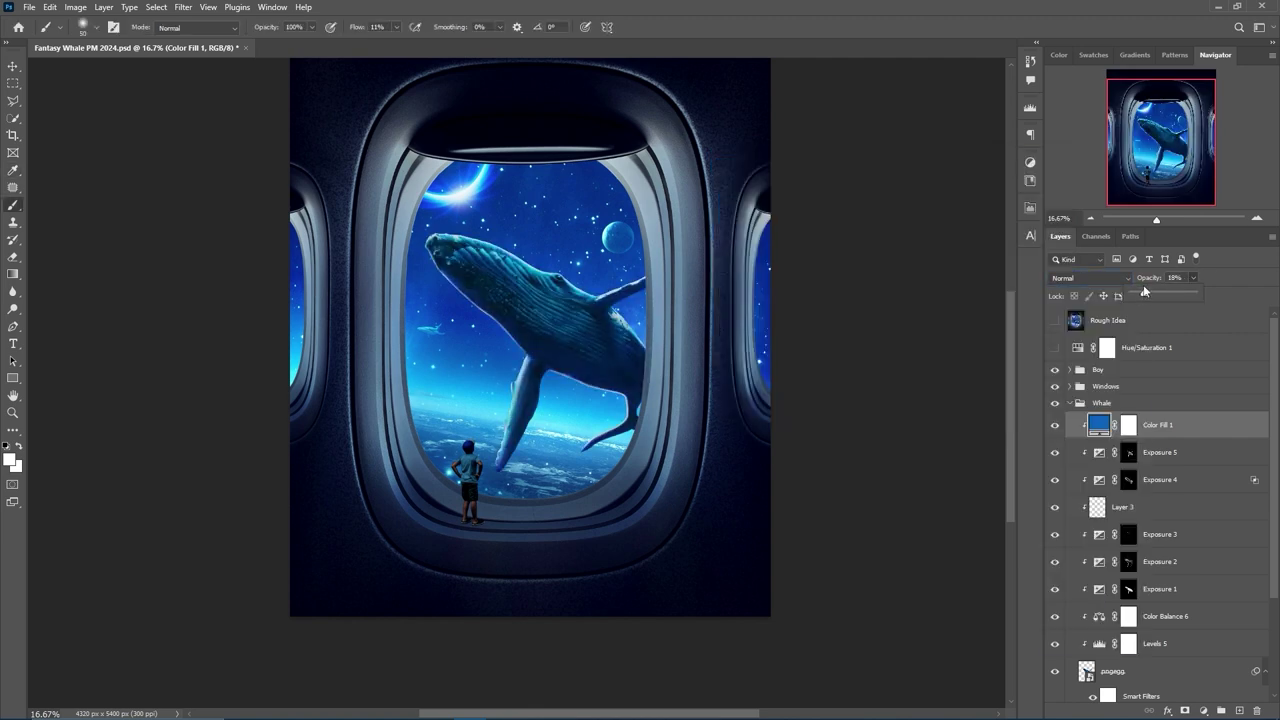
click(1076, 404)
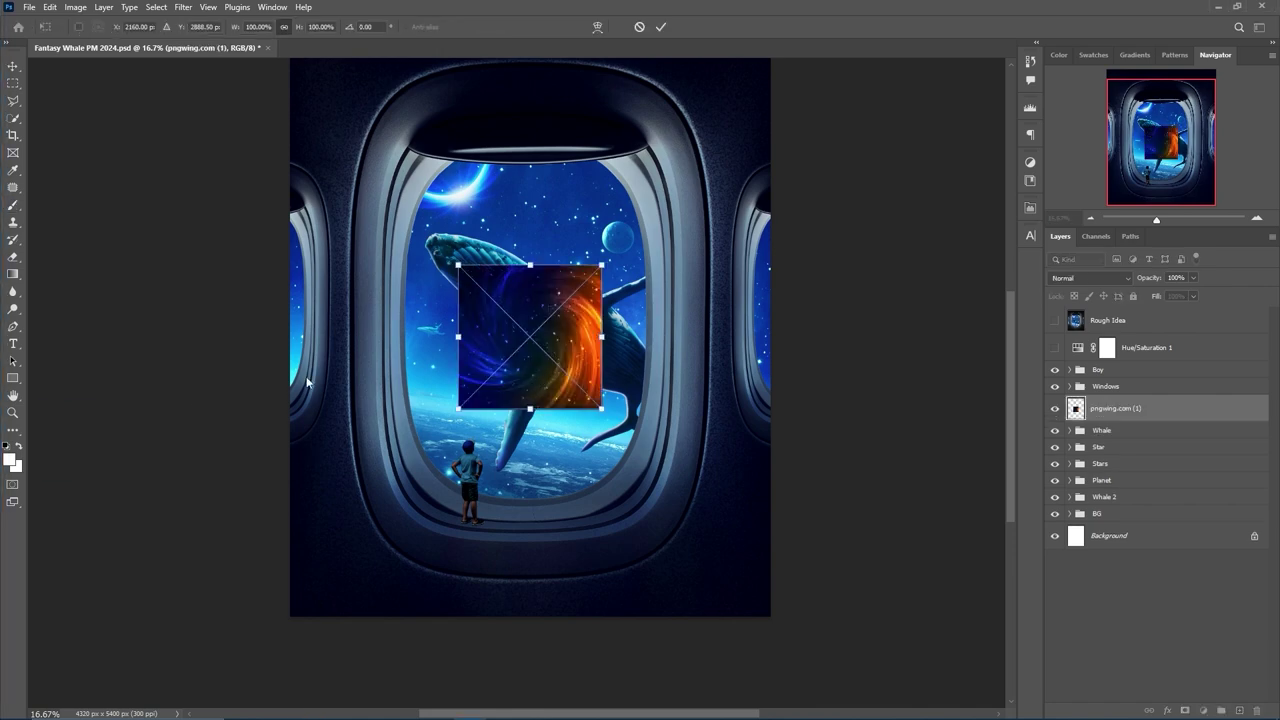
Blend the galaxy layer in Screen mode and mask it off the right-hand window.
click(1054, 408)
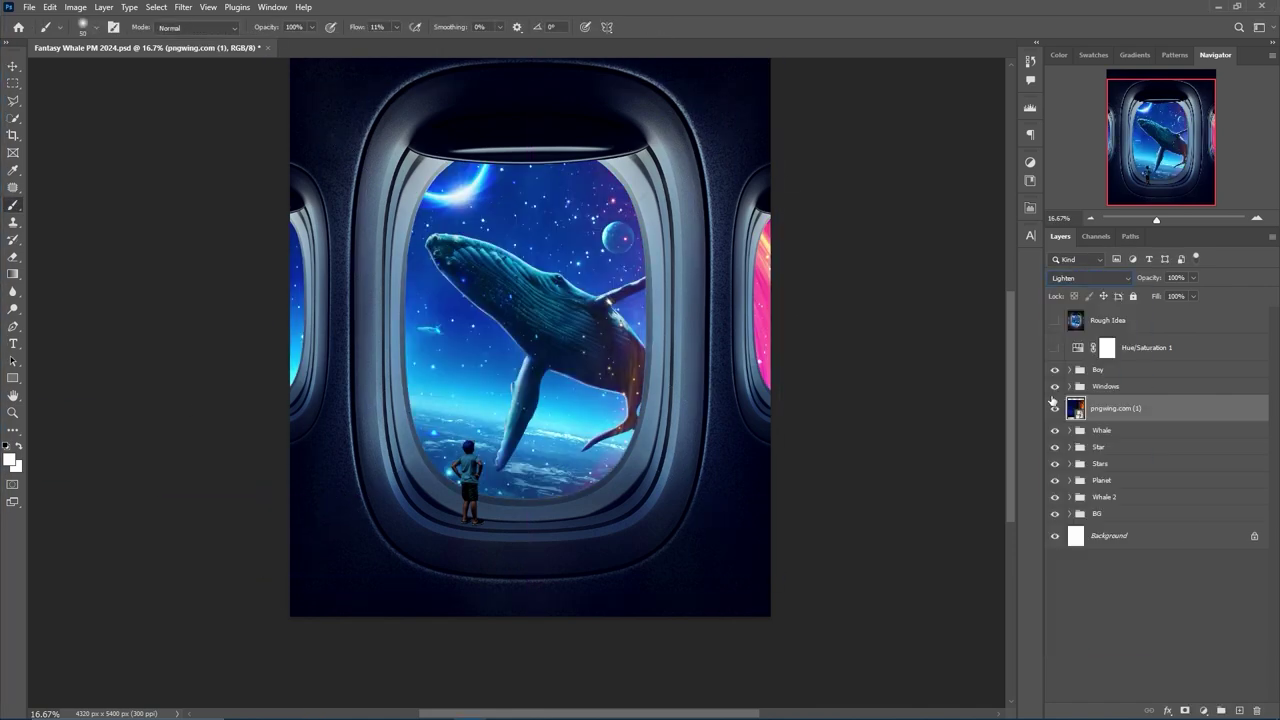
key(alt+shift+j)
click(1054, 408)
click(1090, 278)
click(1080, 396)
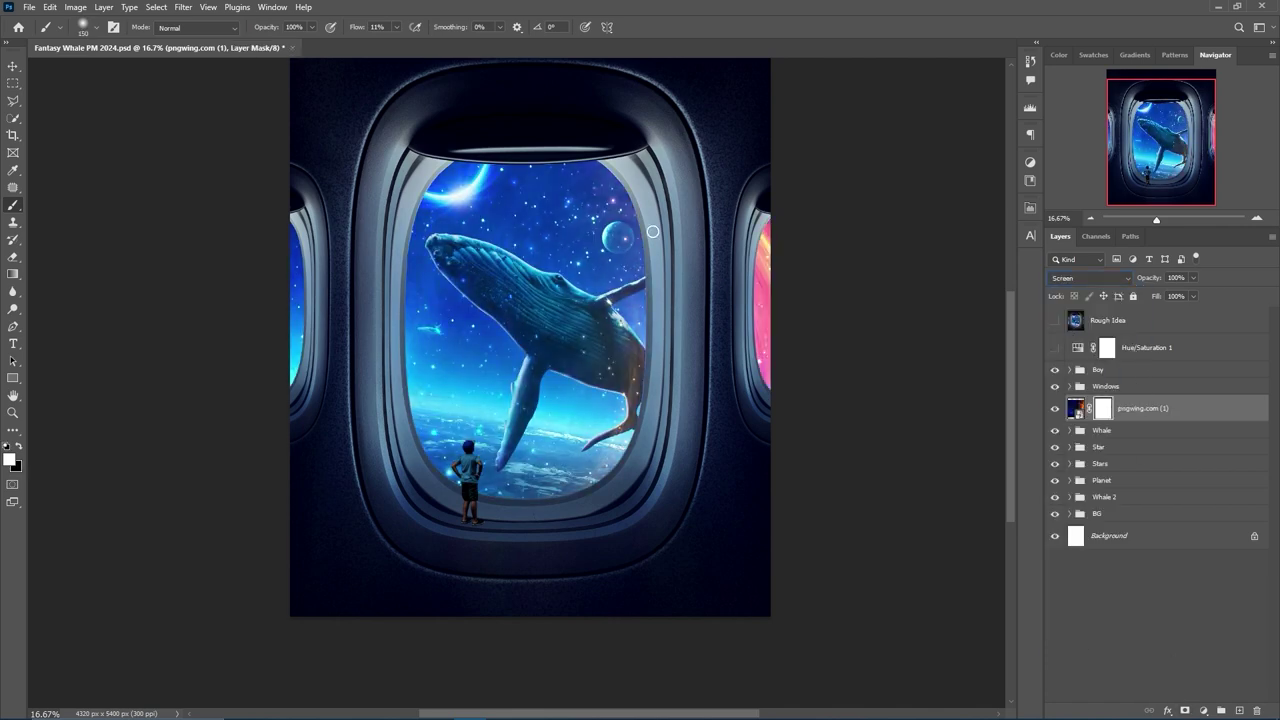
key(x)
drag(766, 291, 676, 498)
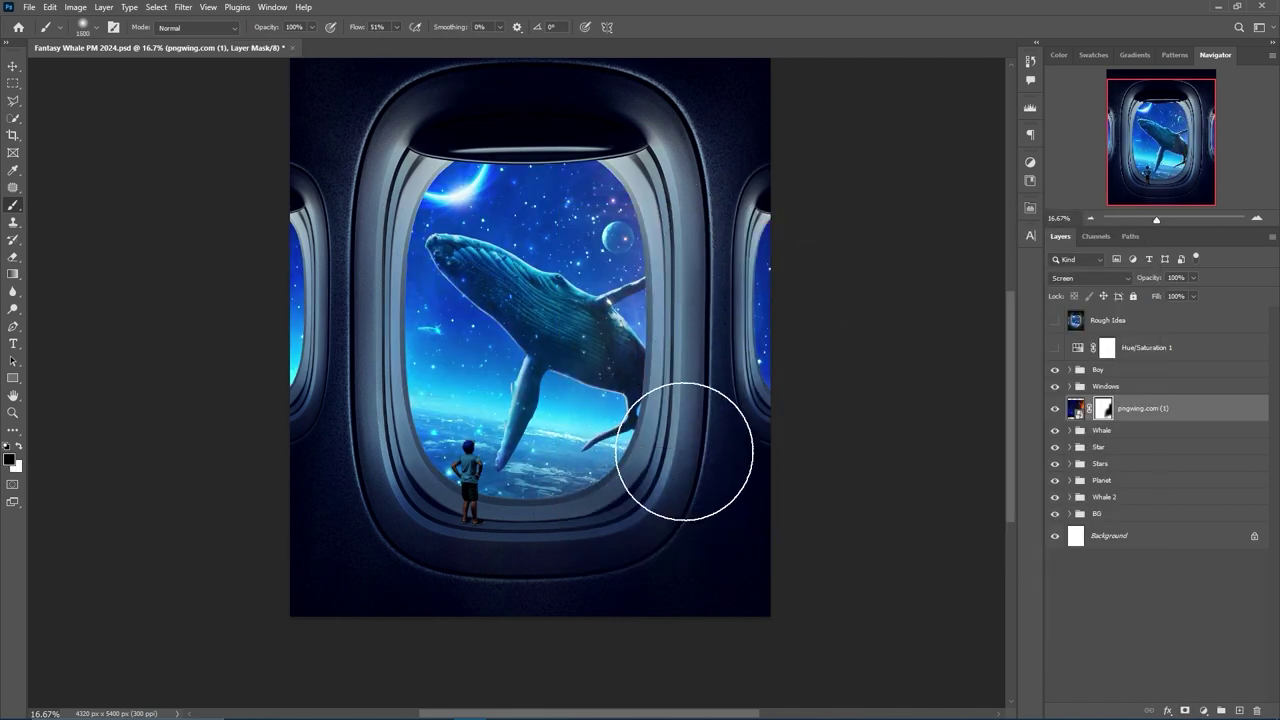
Duplicate the galaxy layer twice and flip one copy horizontally.
key(ctrl+j)
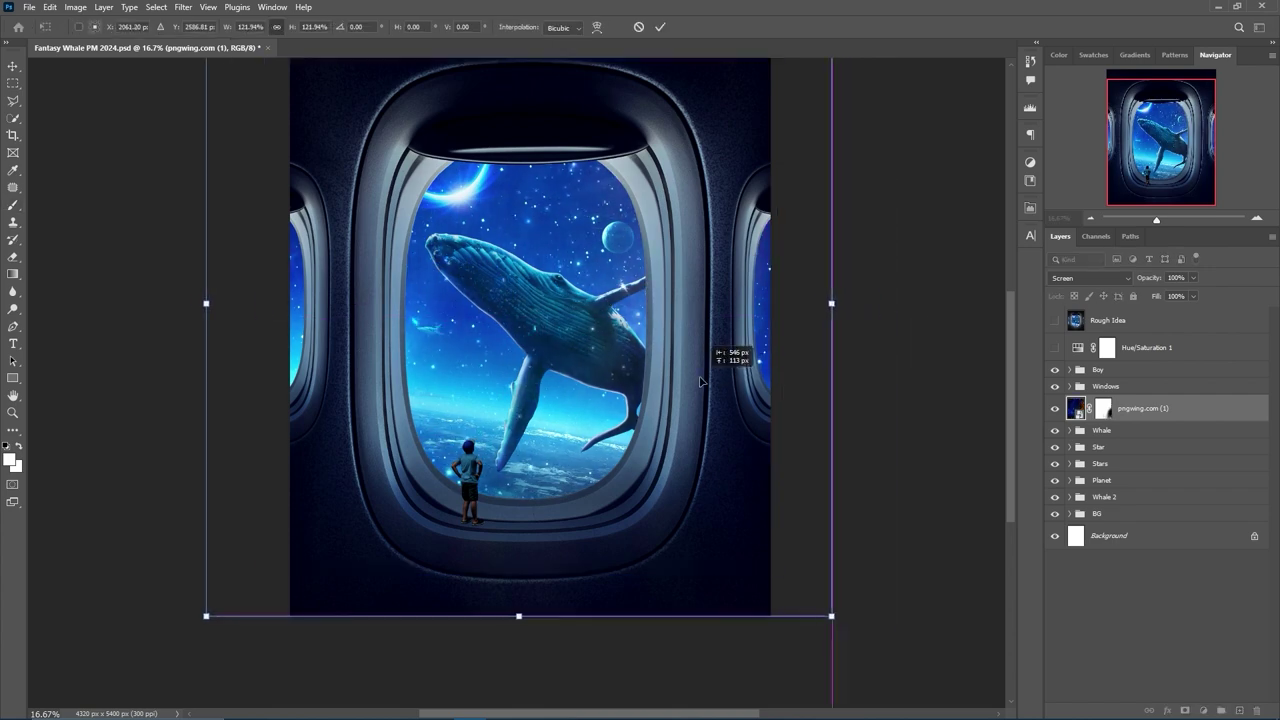
key(ctrl+j)
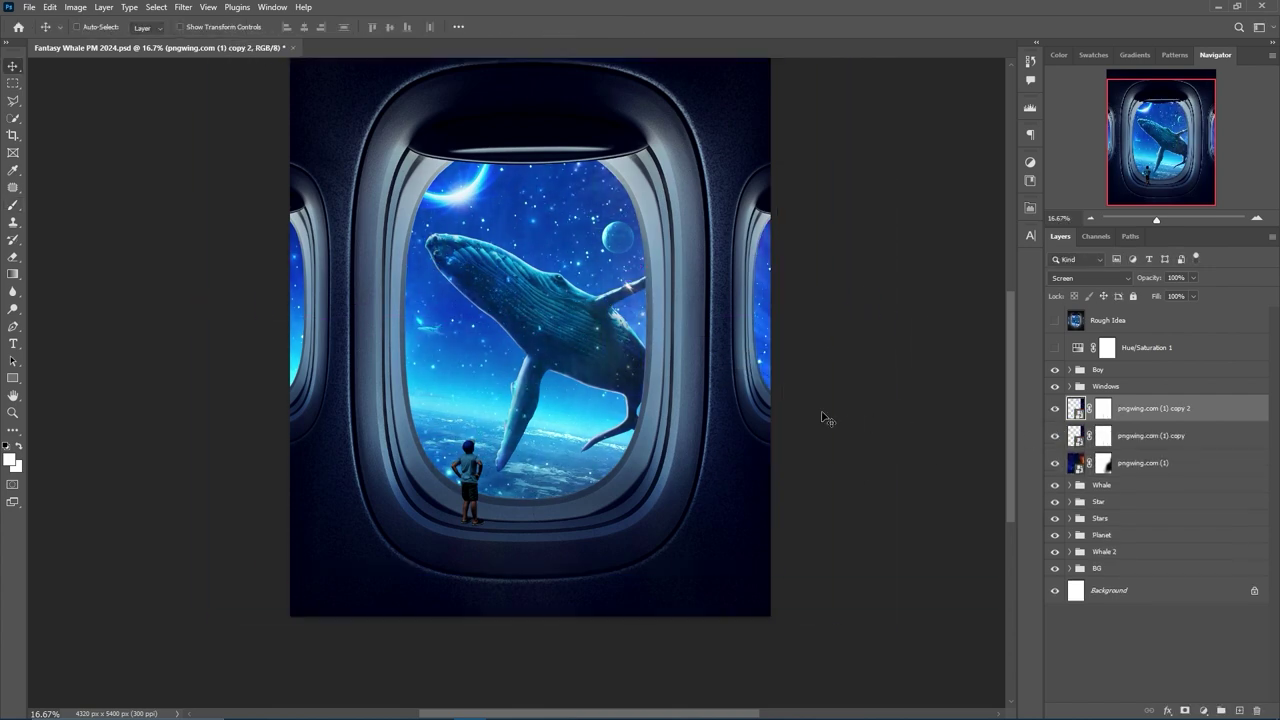
key(ctrl+t)
key(Return)
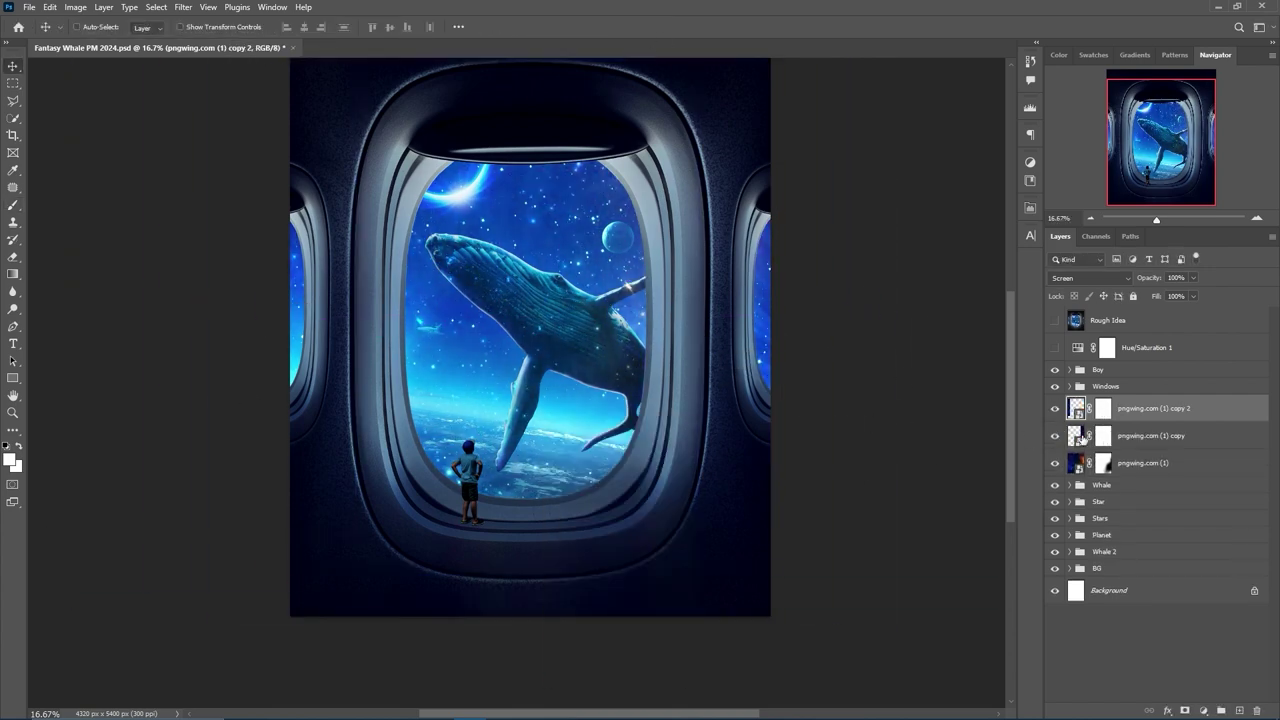
Paint a diagonal white light beam across the window on a new layer.
key(ctrl+shift+alt+n)
key(b)
drag(630, 195, 425, 440)
Soften the light beam with a Gaussian Blur followed by a Motion Blur.
click(183, 7)
click(380, 241)
key(Return)
click(183, 7)
click(380, 266)
drag(614, 132, 884, 152)
click(968, 180)
Warp the light beam into shape and set its blend mode to Luminosity.
key(ctrl+t)
drag(526, 352, 651, 242)
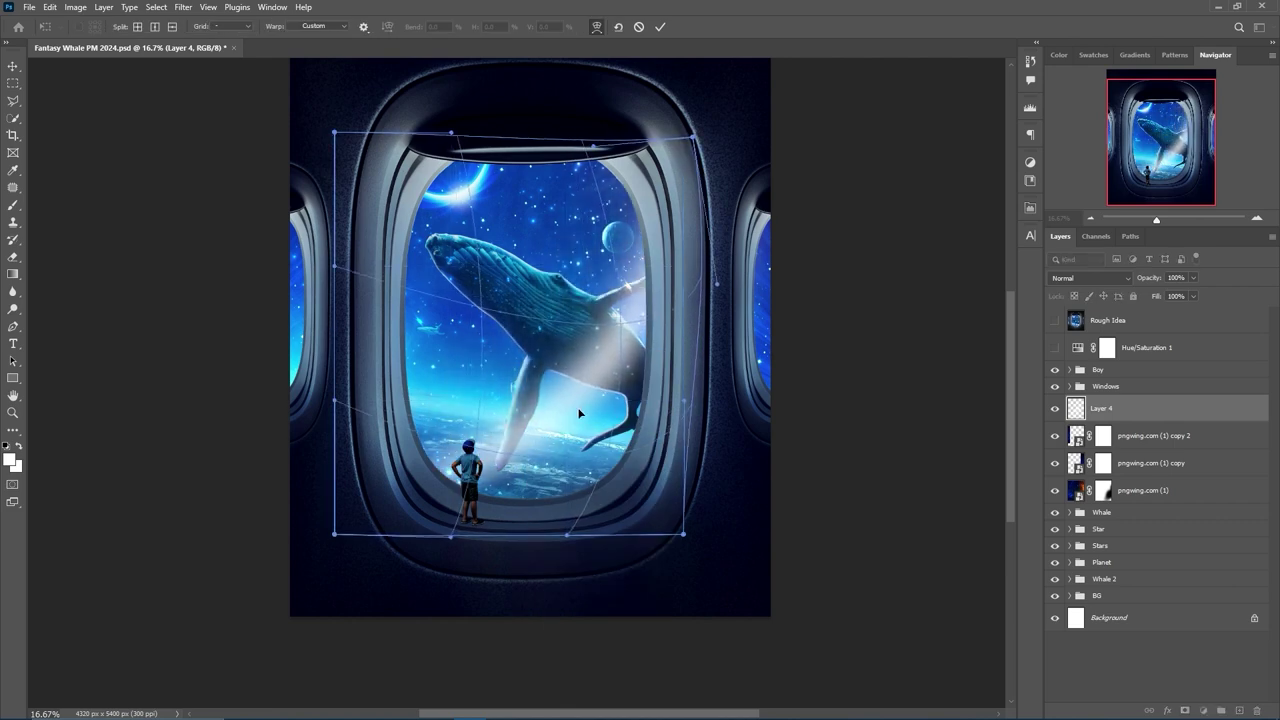
key(Return)
key(b)
click(1090, 278)
click(1075, 511)
key(Down)
key(Down)
key(Down)
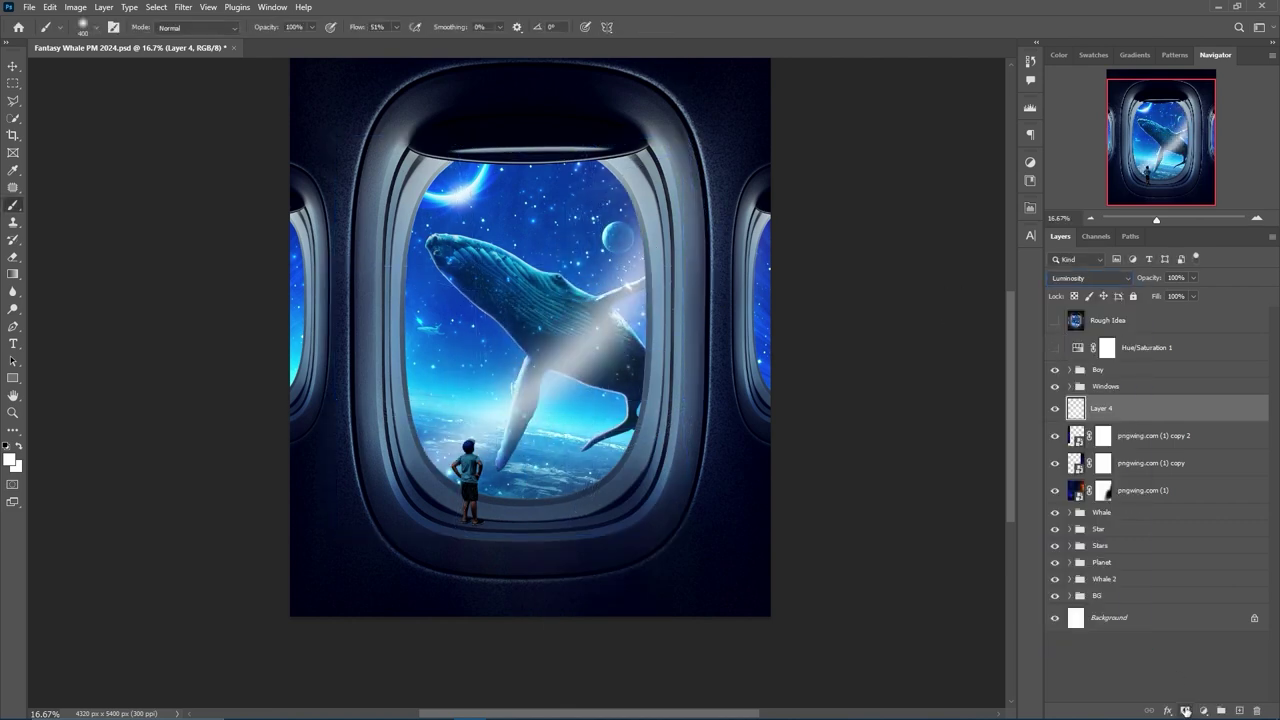
Mask the beam layer, fade part of it with black, and duplicate it.
click(1185, 711)
key(x)
drag(630, 285, 500, 465)
drag(620, 320, 495, 485)
key(v)
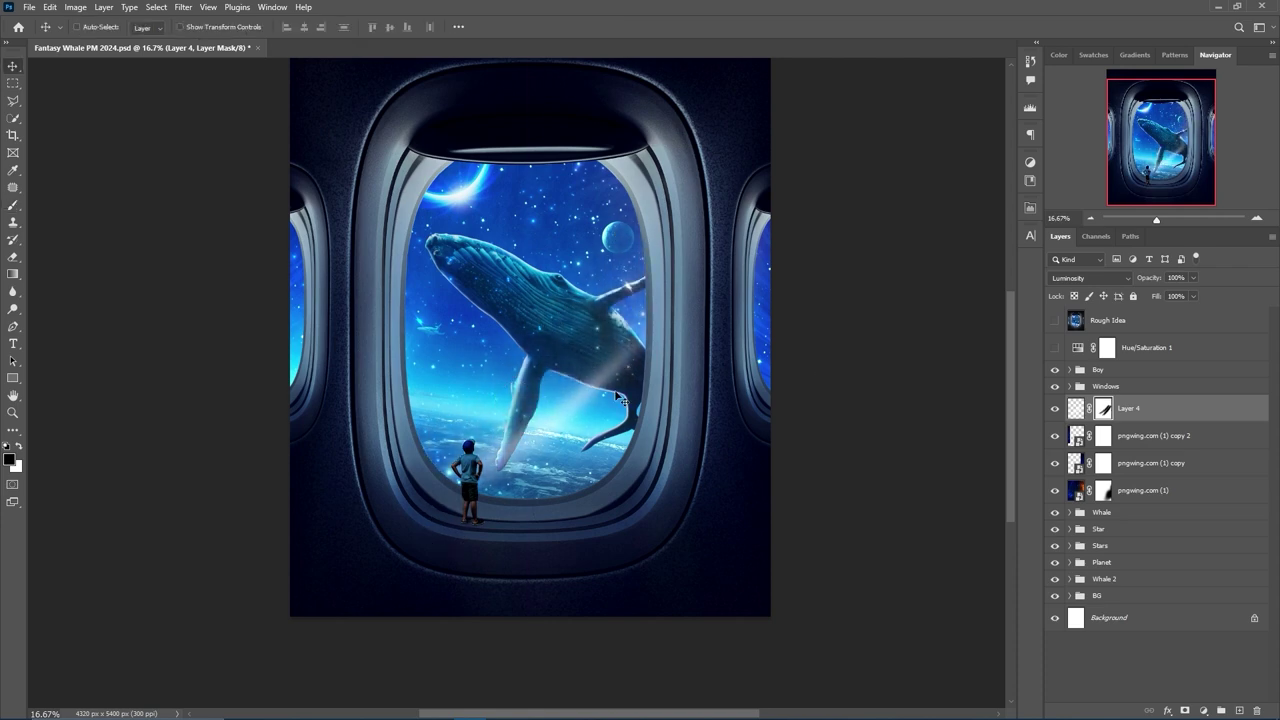
key(x)
key(ctrl+j)
click(1086, 278)
Set the beam copy to Color Dodge at 20% opacity.
click(1070, 362)
drag(1193, 277, 1144, 297)
click(1069, 386)
Raise Exposure 6 to +2.67, adjust its Blend If, and invert its mask.
double_click(1099, 408)
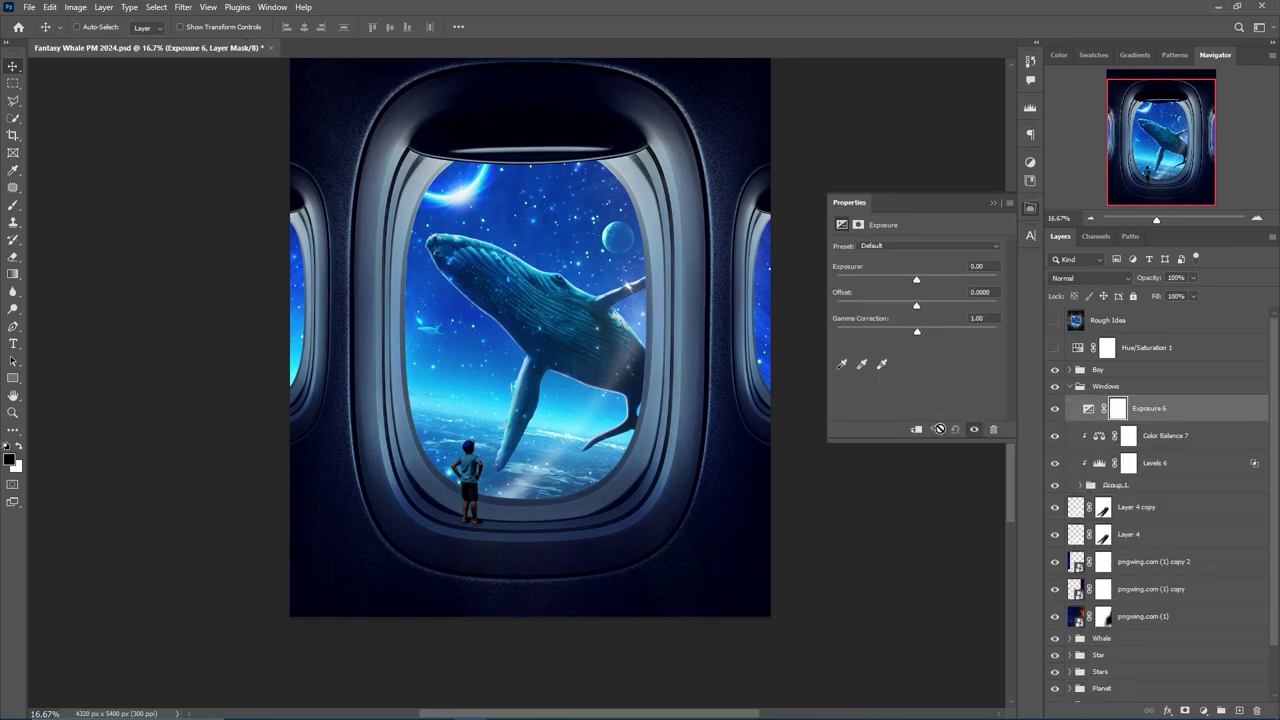
drag(916, 279, 950, 281)
double_click(1086, 408)
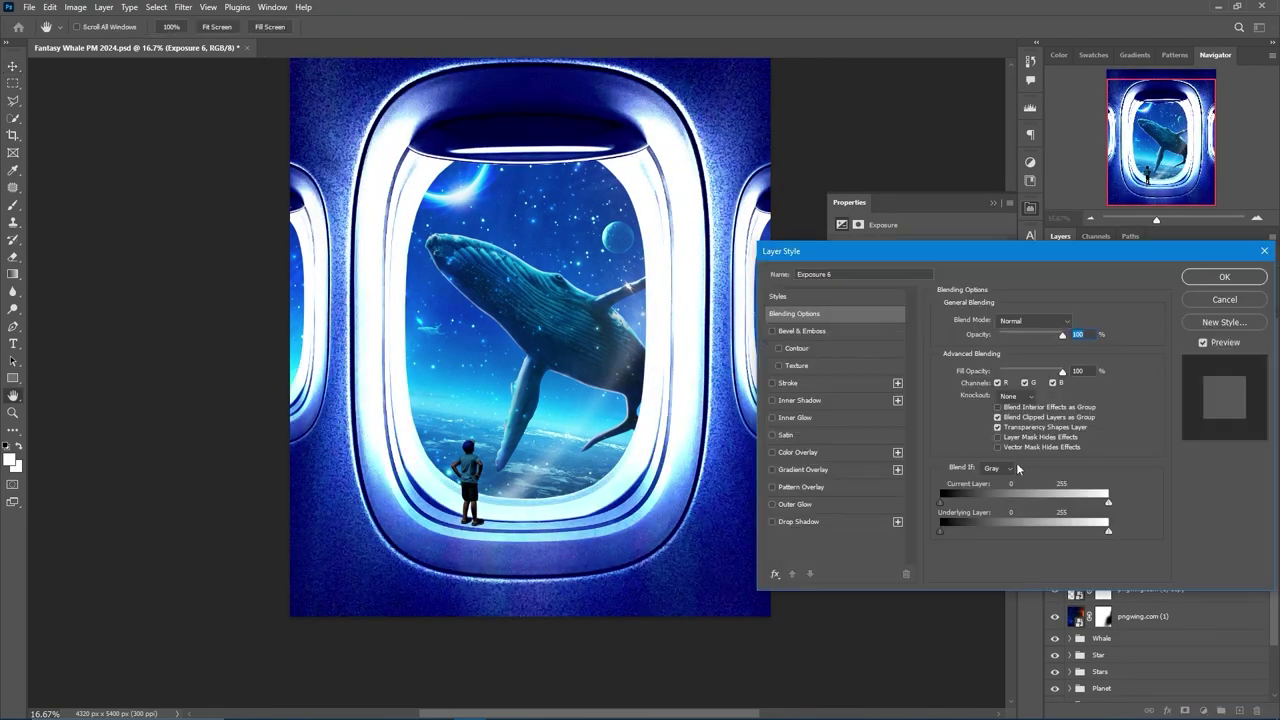
drag(951, 527, 997, 527)
key(Return)
key(ctrl+i)
Select Color Balance 7 and add an empty Layer 5 in the Windows group.
key(b)
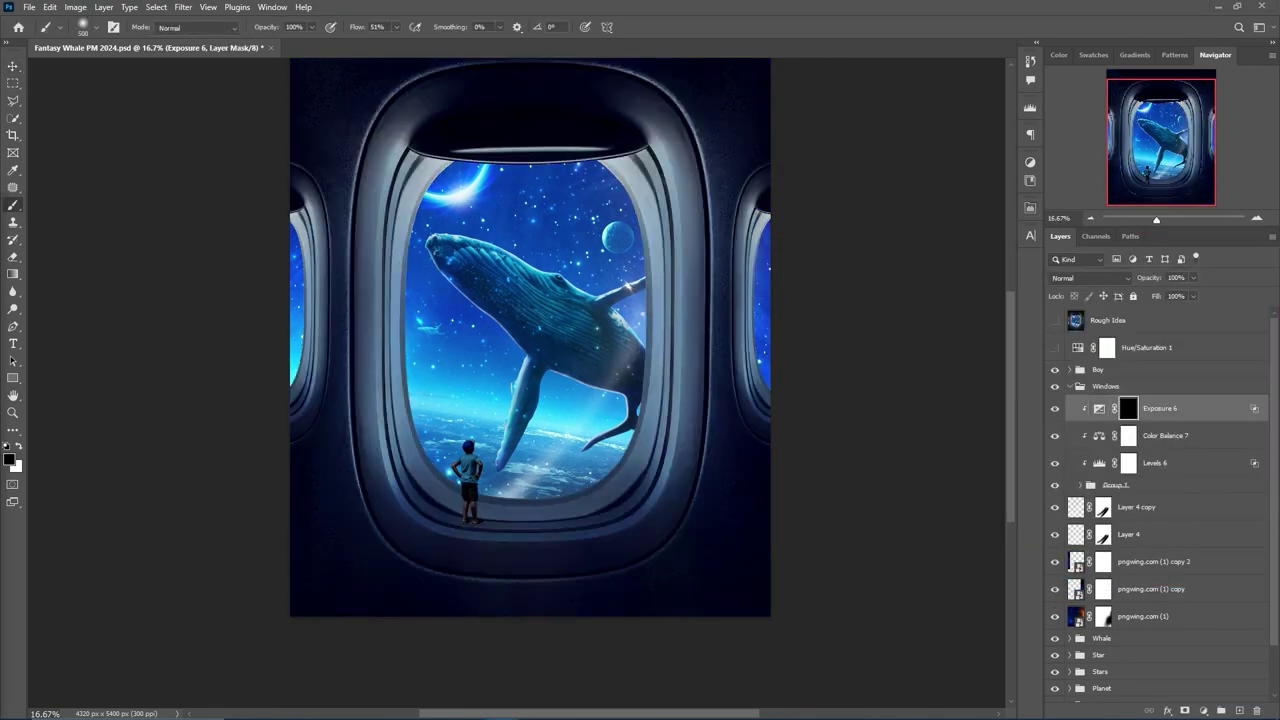
scroll(470, 226, up, 1)
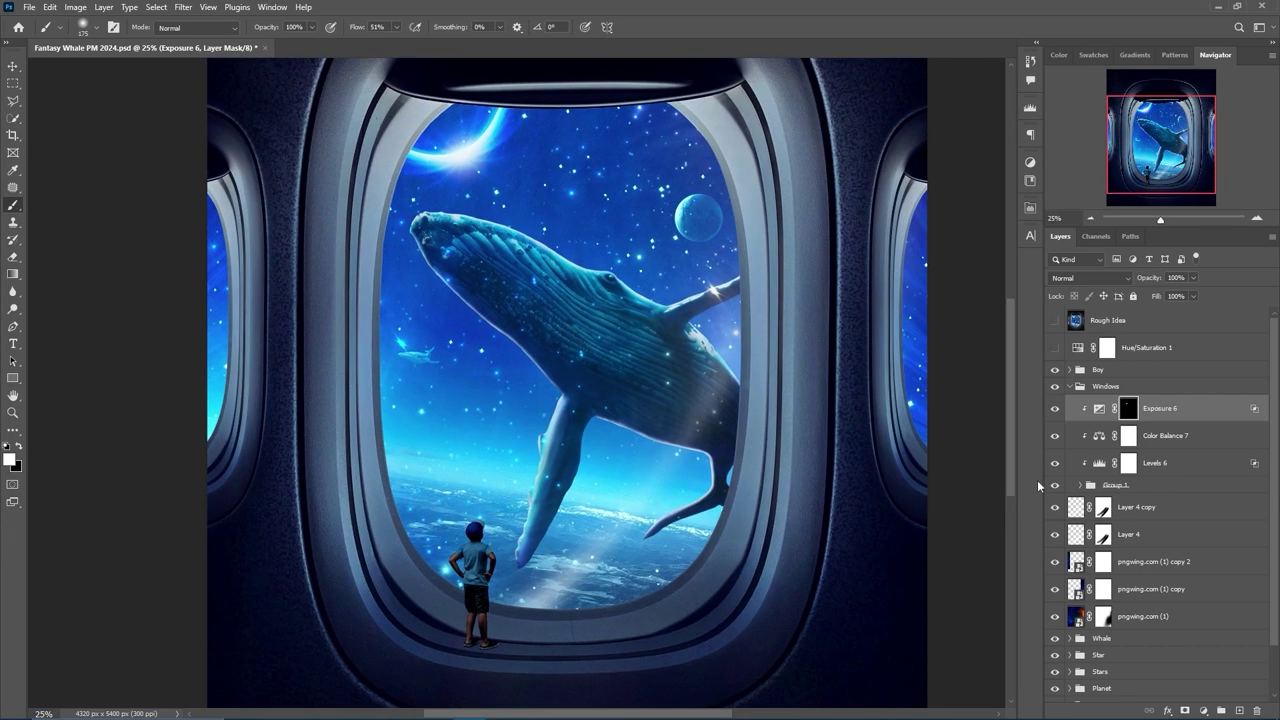
scroll(650, 436, down, 2)
click(1172, 436)
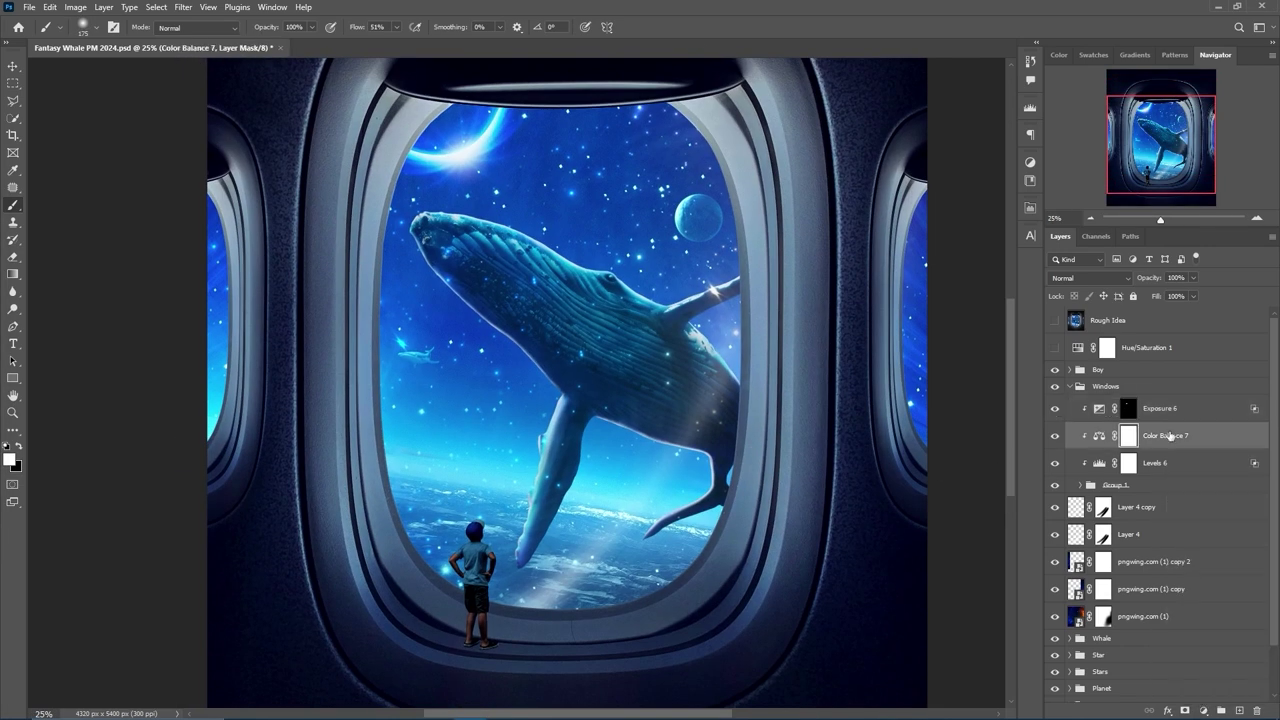
key(ctrl+shift+alt+n)
scroll(557, 425, up, 2)
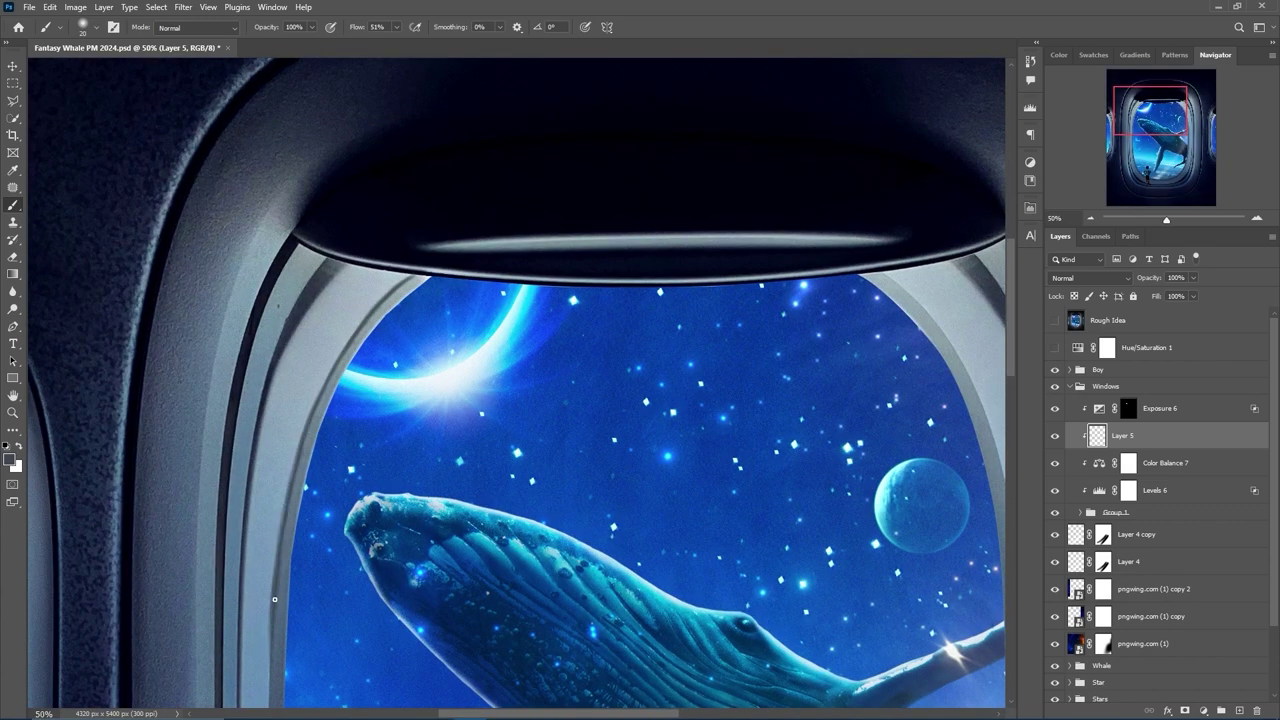
Raise the brush flow to 28% for painting on the Exposure 6 mask.
scroll(268, 659, down, 4)
scroll(414, 299, up, 4)
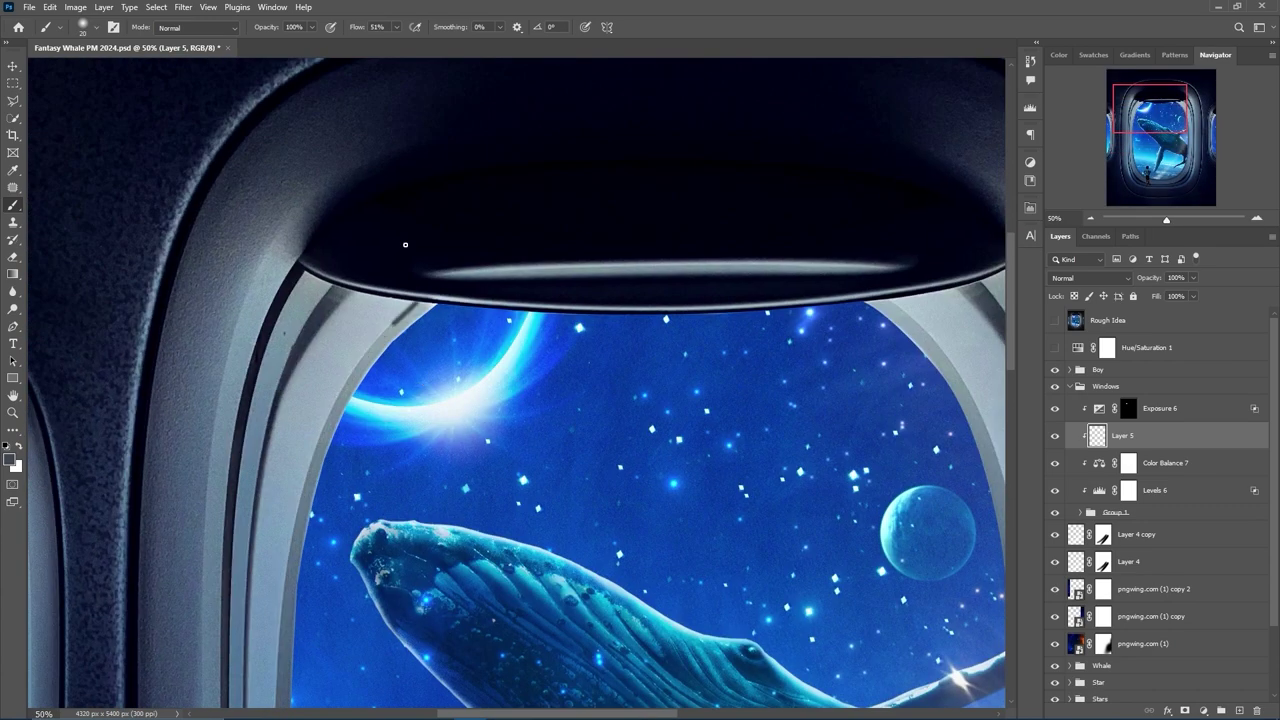
scroll(321, 431, down, 2)
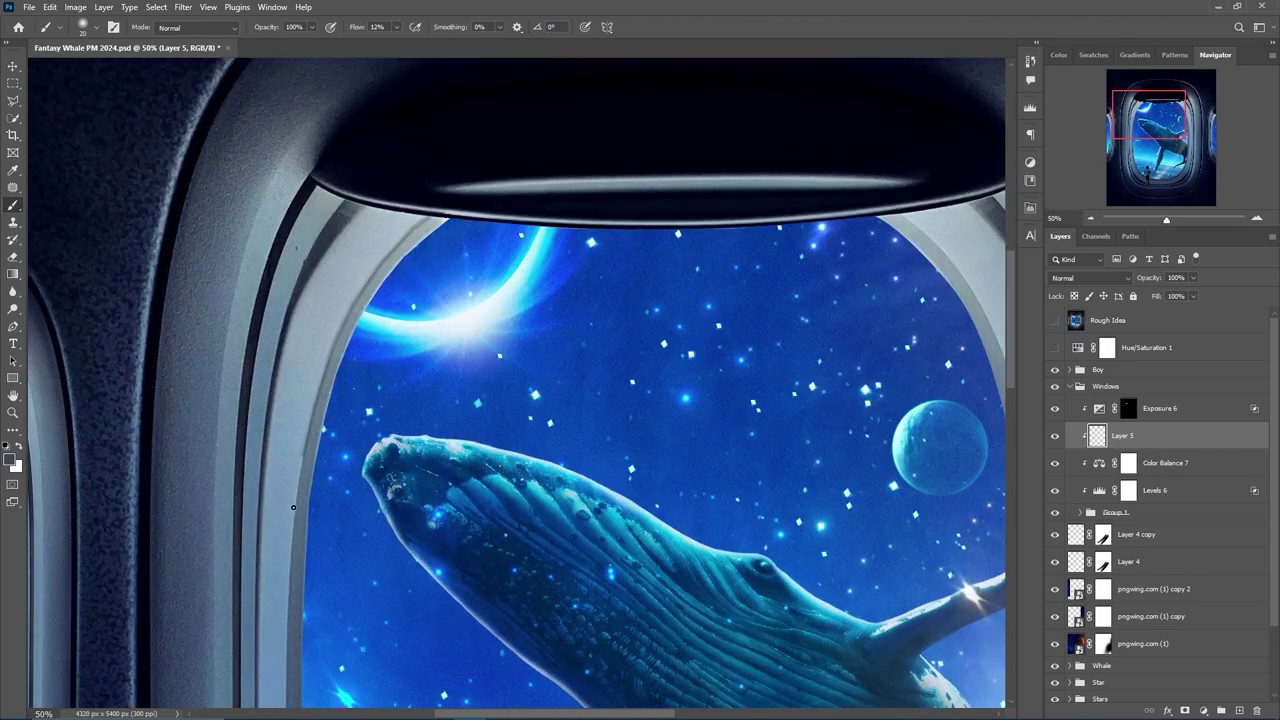
scroll(351, 397, down, 5)
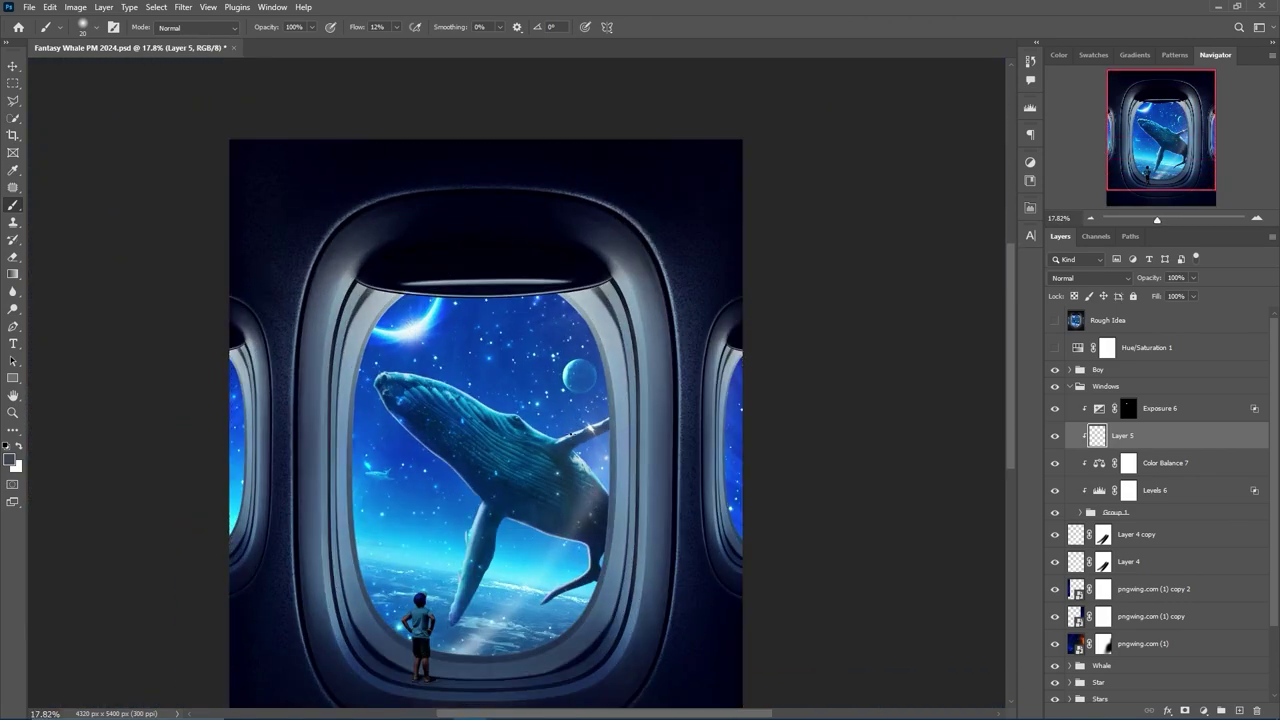
key(alt+])
scroll(448, 287, up, 2)
scroll(448, 287, up, 1)
scroll(448, 287, up, 1)
key(shift+2)
key(shift+8)
scroll(448, 287, up, 1)
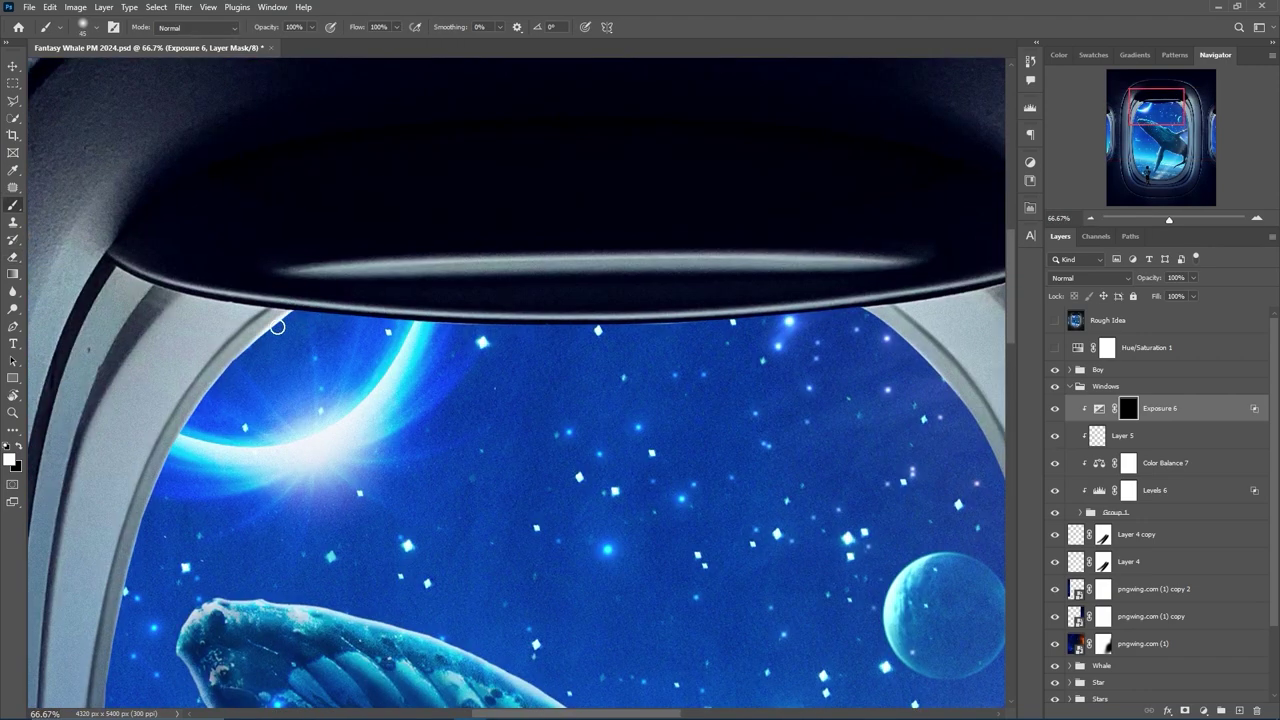
Paint the blue glow along the lower window frame edge on the Exposure 6 mask.
scroll(216, 553, down, 5)
scroll(194, 391, down, 5)
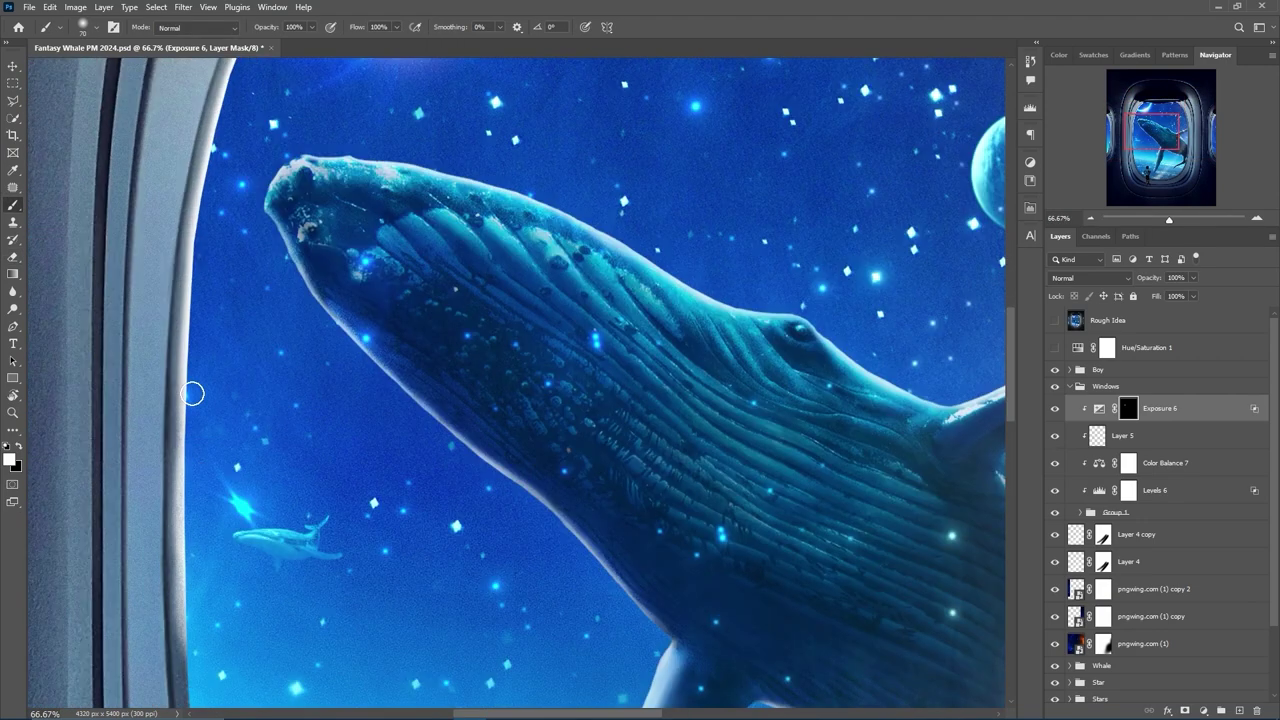
scroll(206, 523, down, 5)
scroll(224, 502, down, 5)
scroll(224, 502, down, 5)
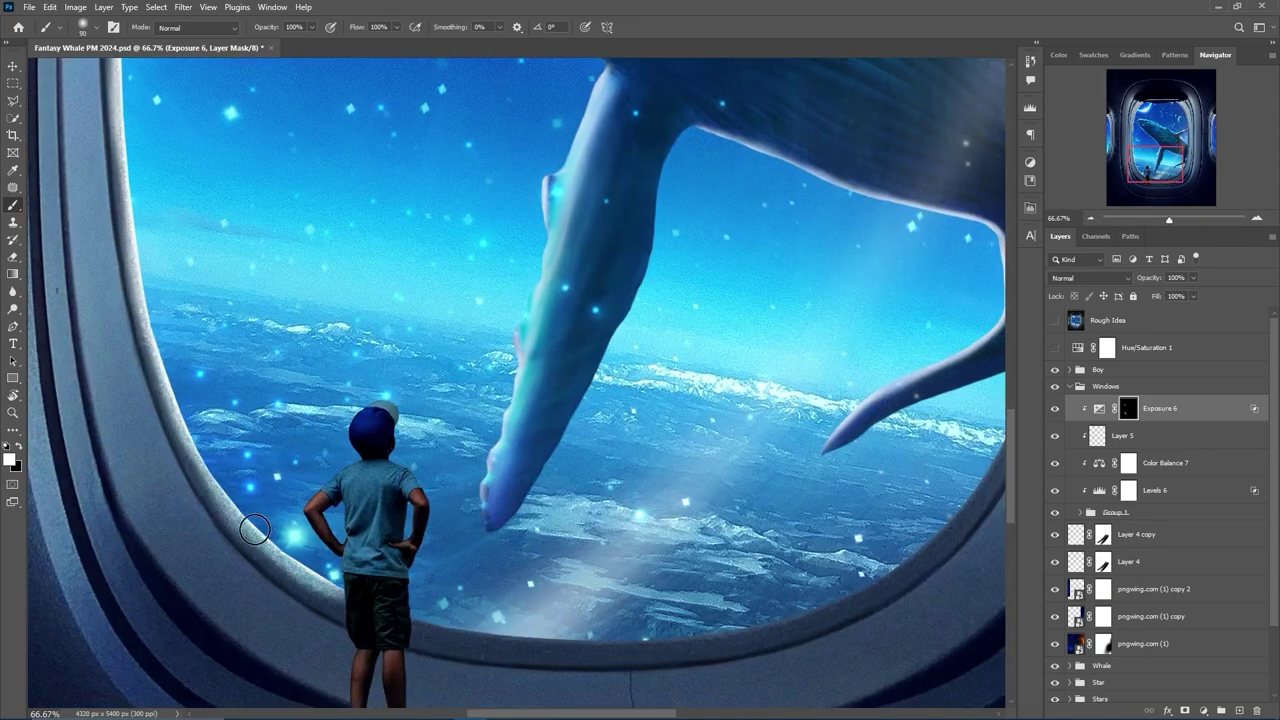
scroll(177, 206, up, 5)
scroll(250, 300, up, 5)
scroll(398, 372, up, 5)
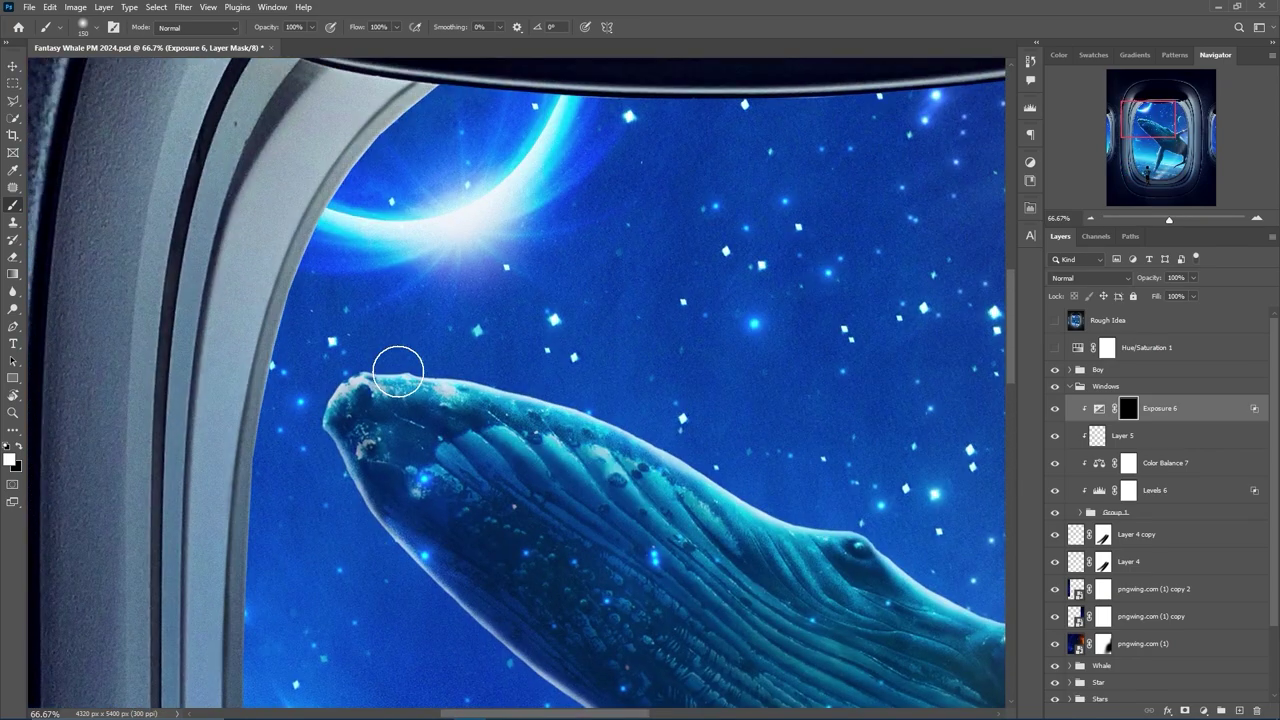
scroll(398, 372, up, 3)
drag(397, 27, 369, 46)
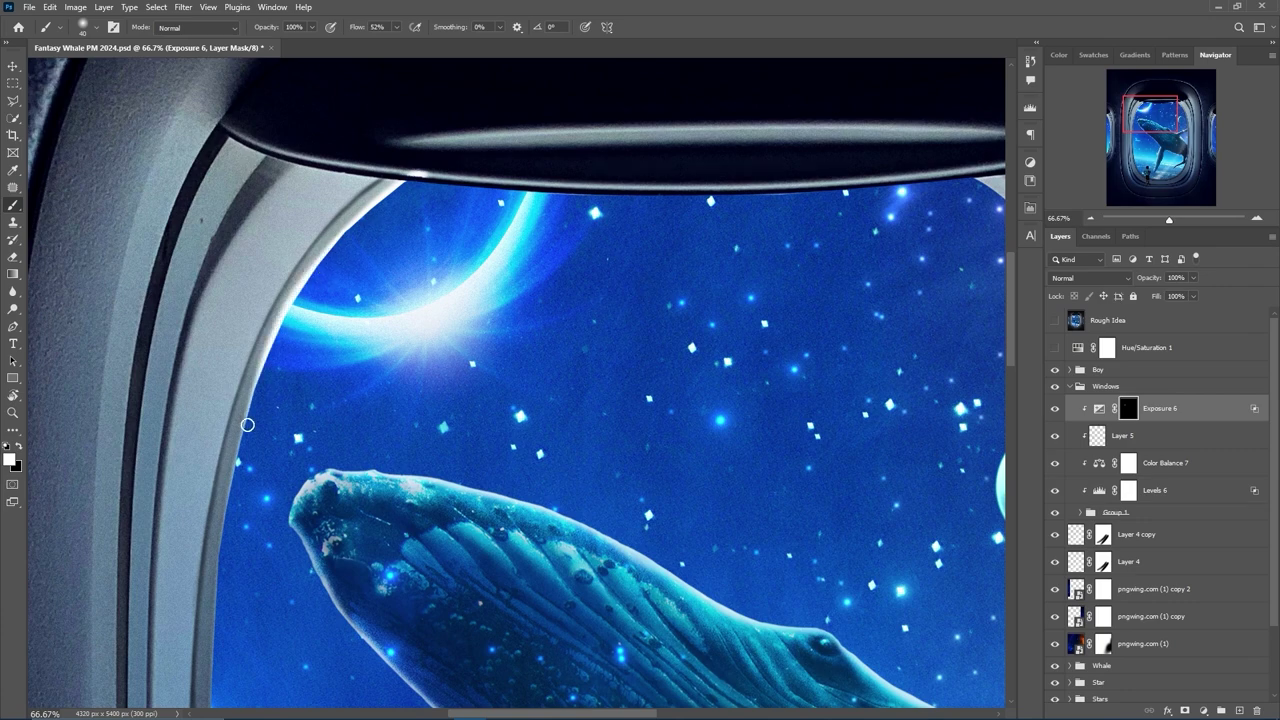
scroll(287, 511, down, 5)
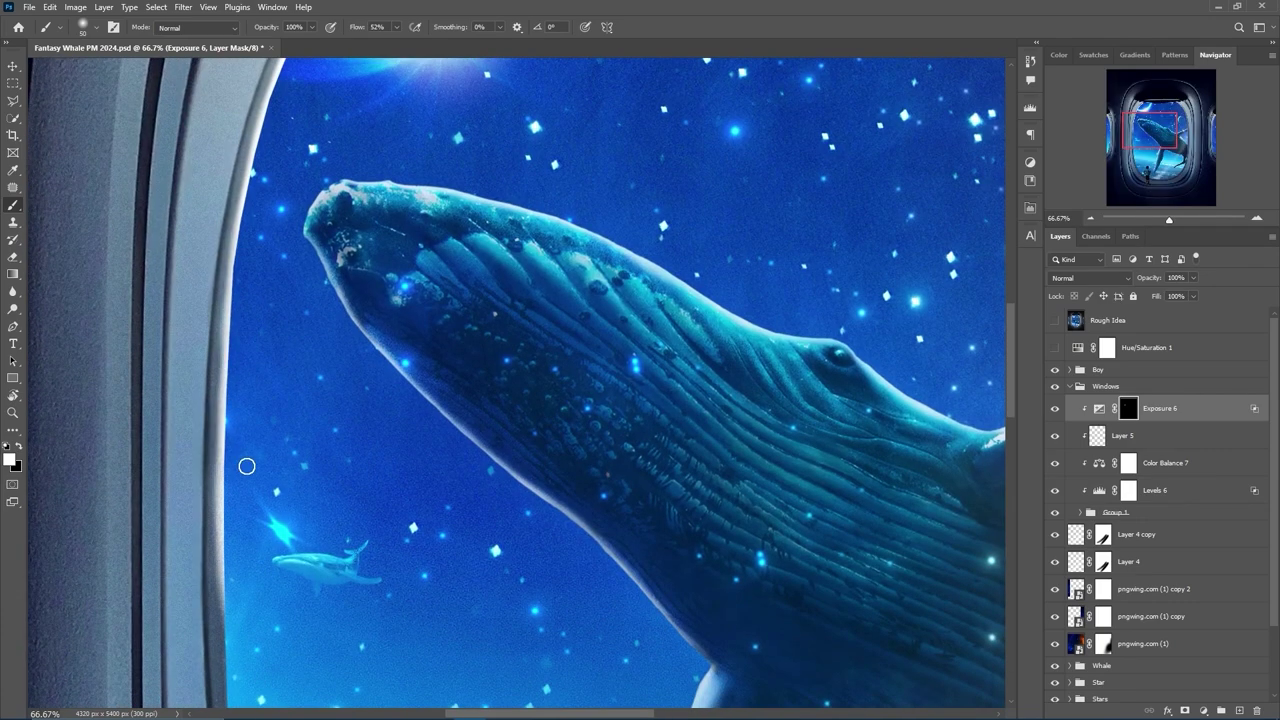
scroll(256, 471, down, 3)
scroll(217, 600, down, 3)
scroll(228, 544, down, 3)
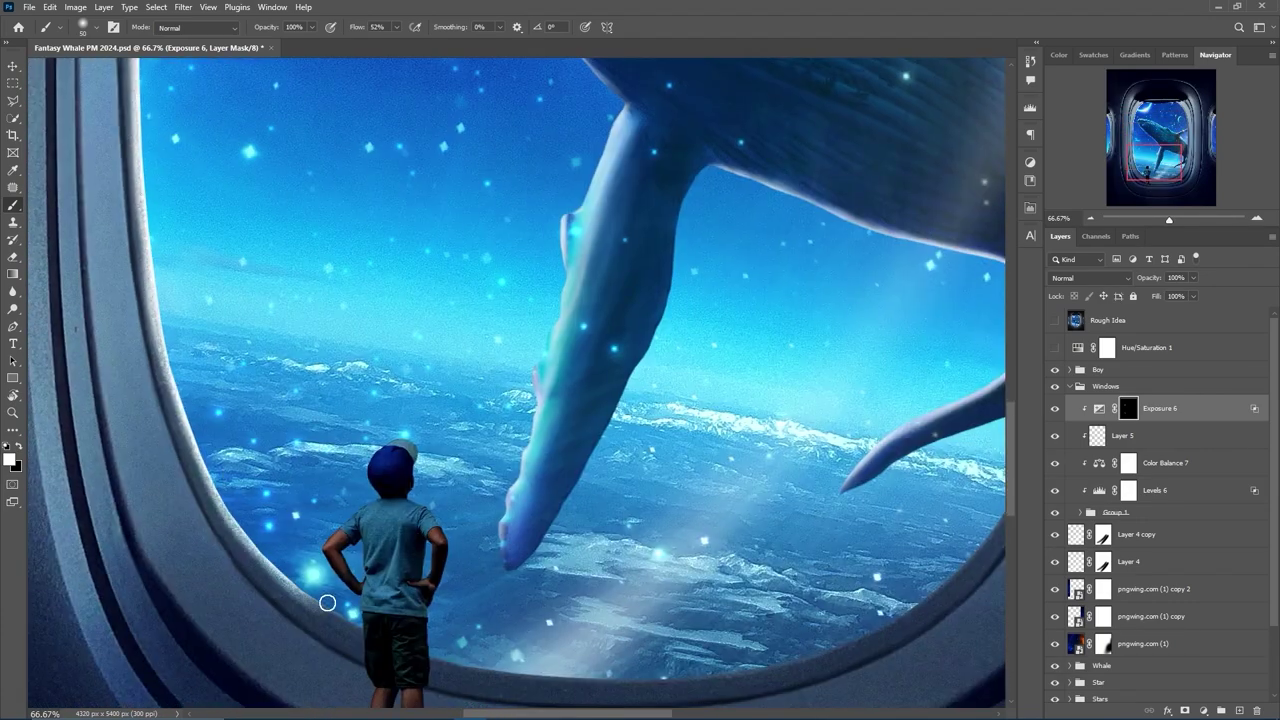
scroll(820, 514, up, 10)
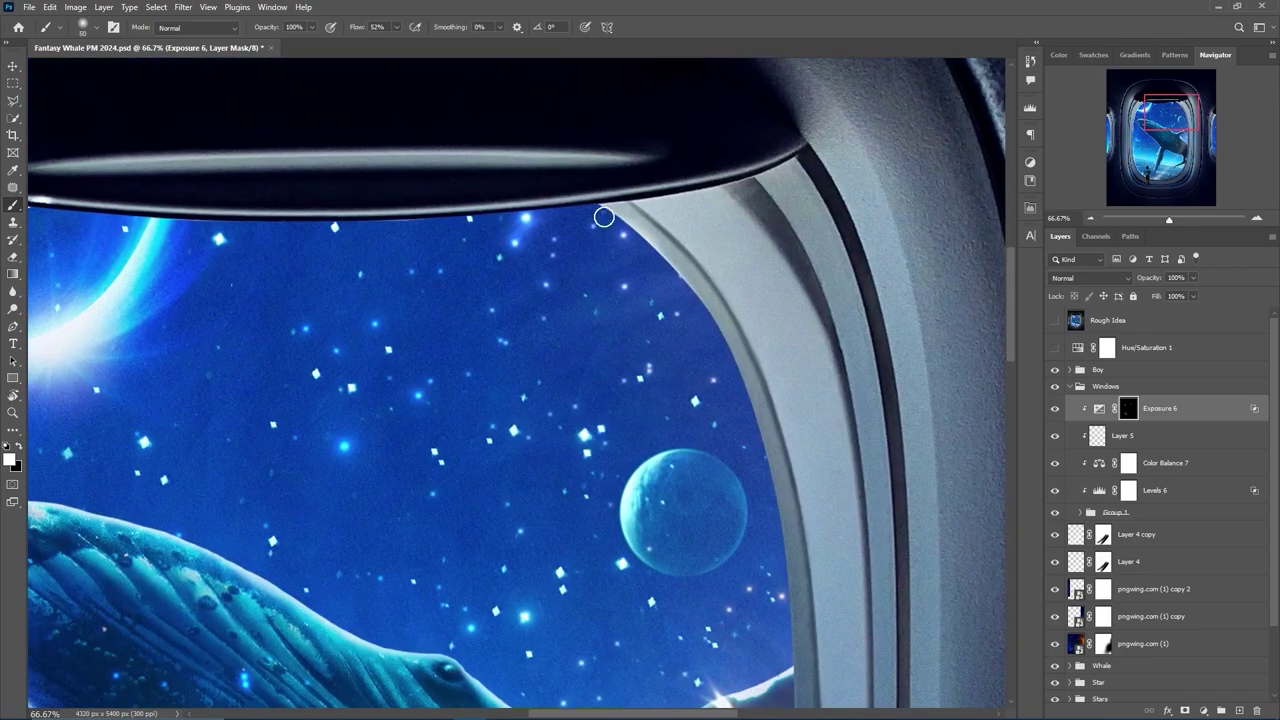
scroll(743, 300, down, 3)
scroll(726, 629, down, 2)
scroll(797, 327, down, 5)
mouse_move(806, 251)
mouse_down()
mouse_move(791, 337)
mouse_move(666, 529)
mouse_move(642, 596)
mouse_move(300, 657)
mouse_up()
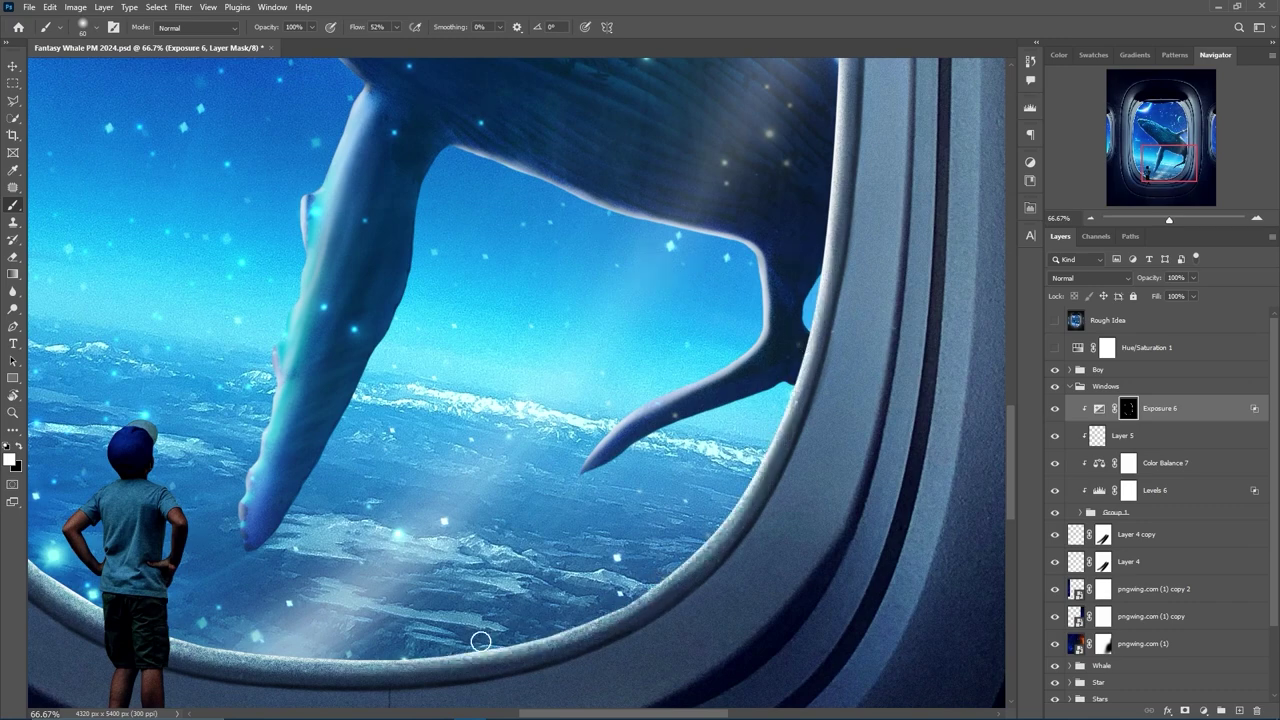
Fit the whole image to review the rim glow, then check Exposure 6's layer style settings.
key(ctrl+0)
scroll(382, 233, up, 1)
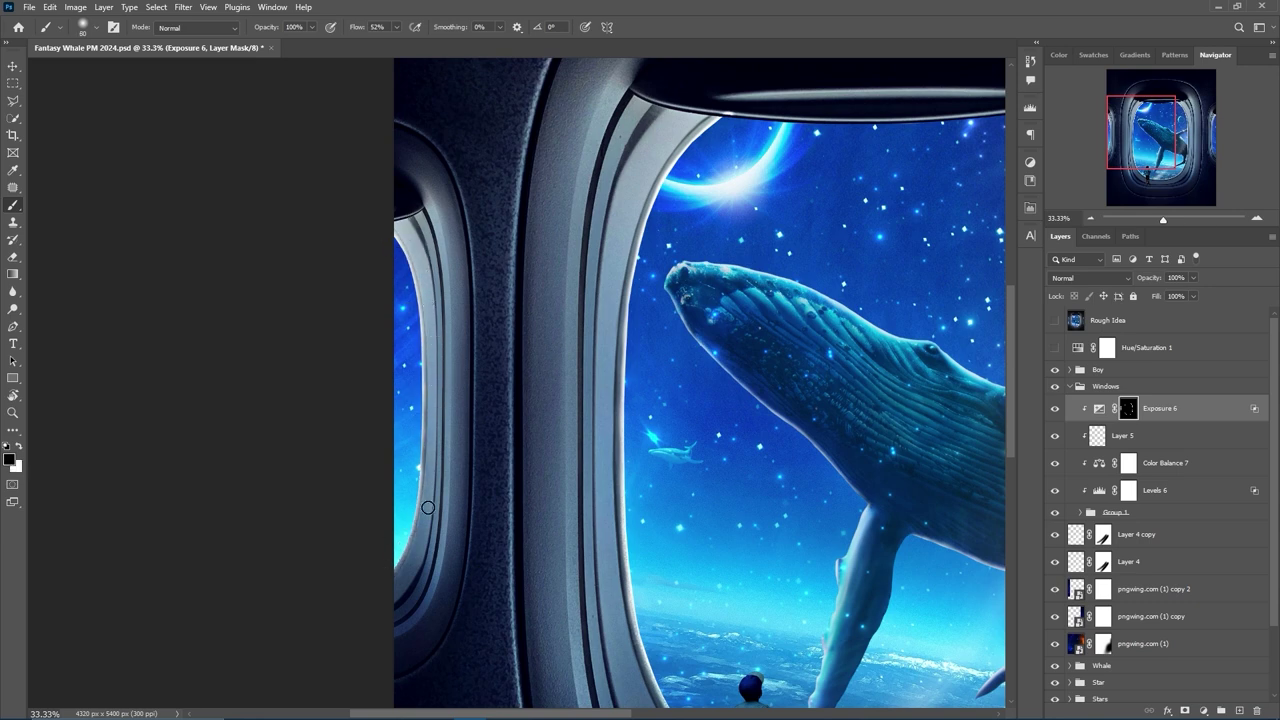
scroll(406, 518, right, 5)
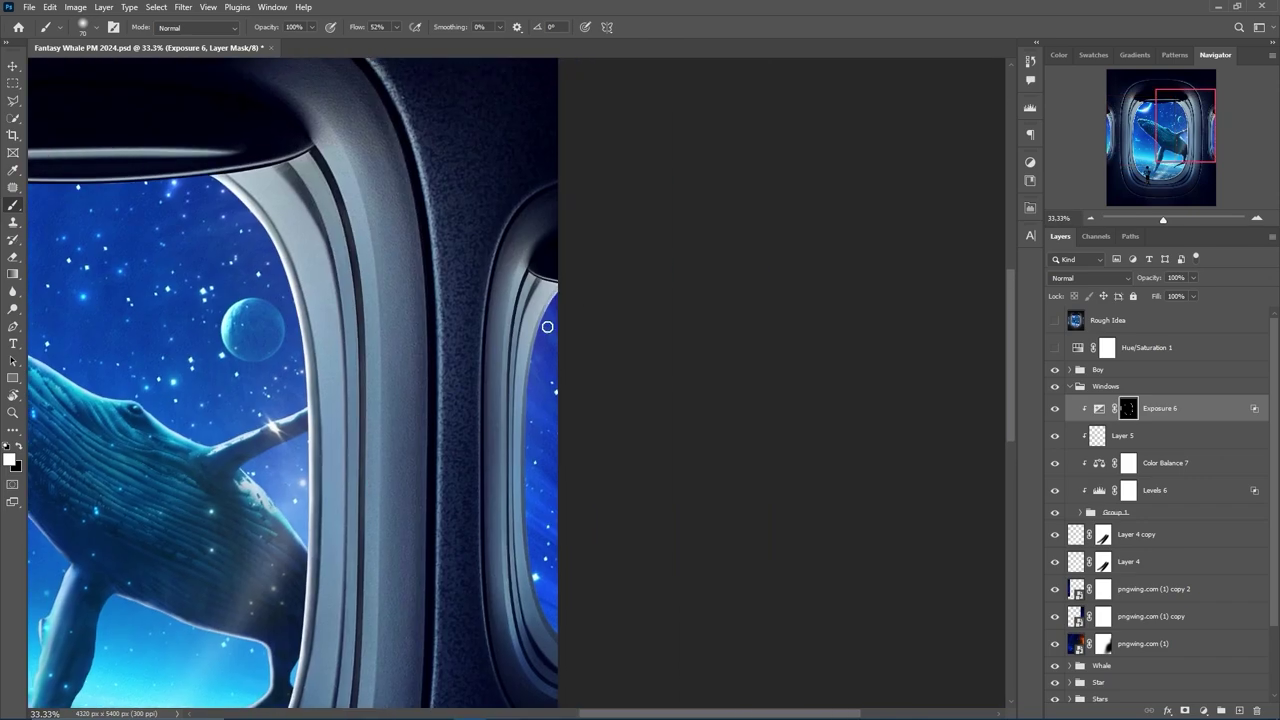
scroll(570, 638, down, 3)
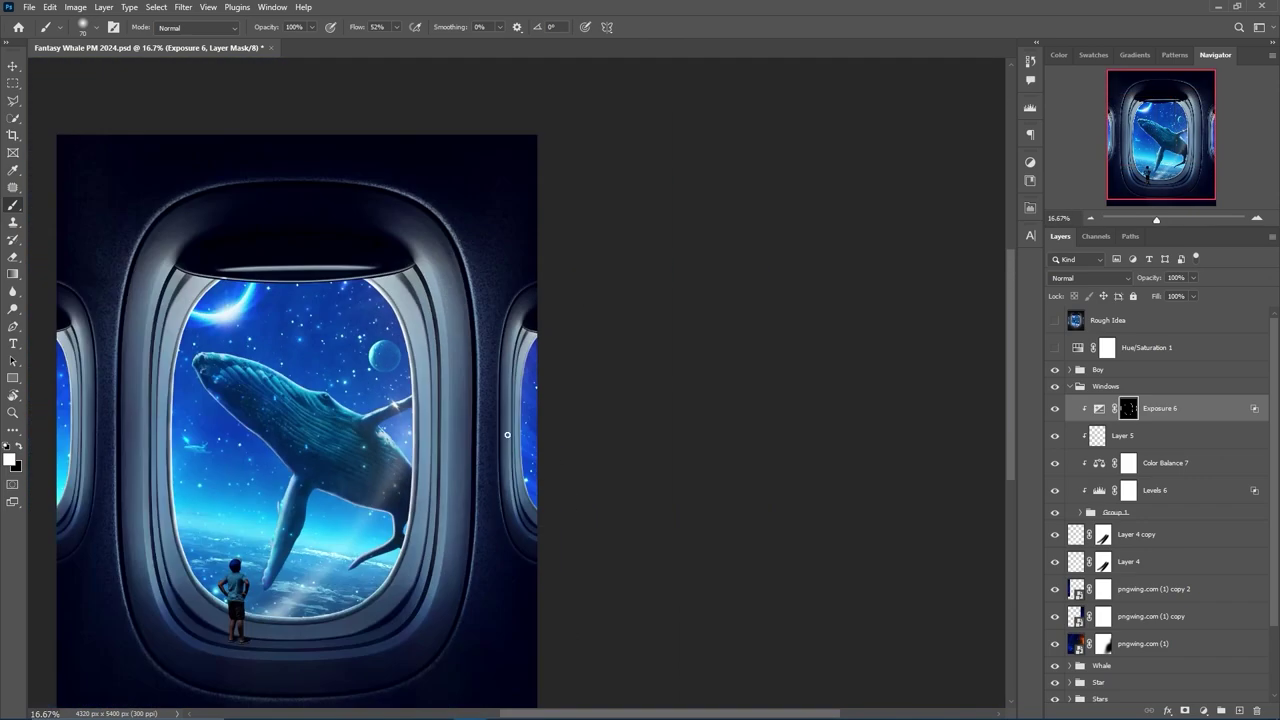
scroll(484, 239, up, 1)
scroll(484, 239, up, 1)
scroll(484, 239, up, 2)
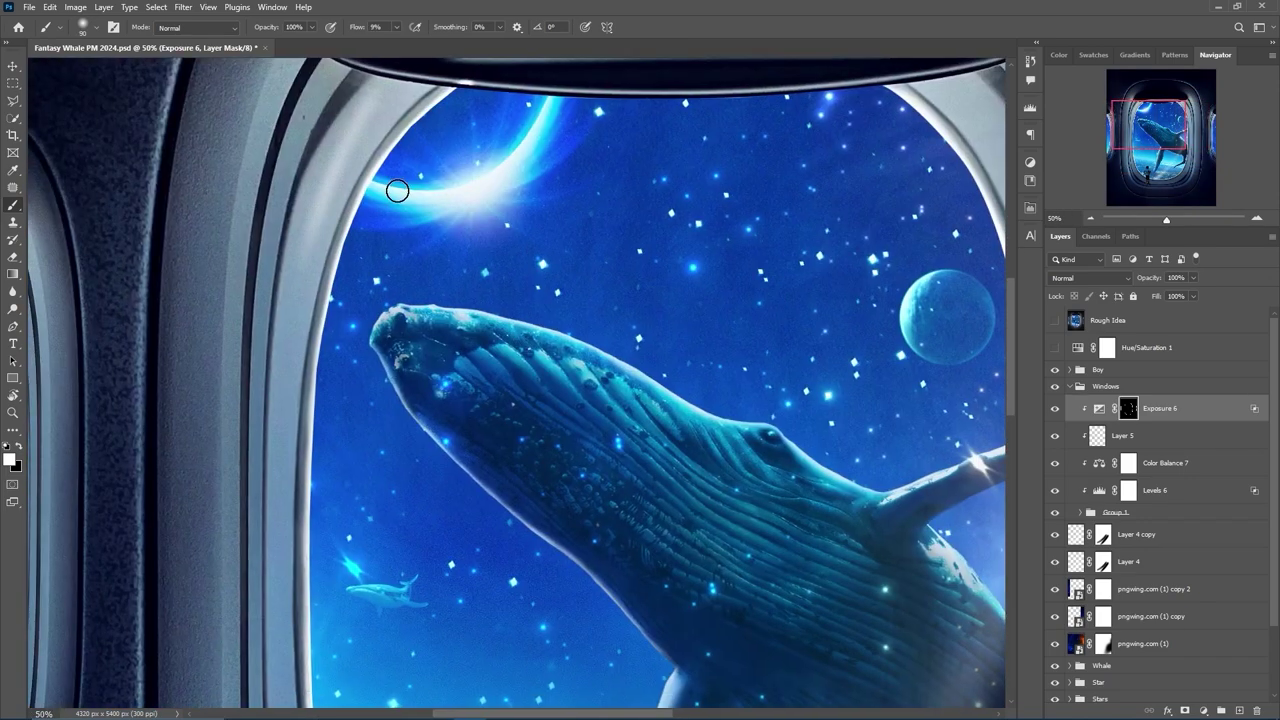
scroll(287, 377, down, 3)
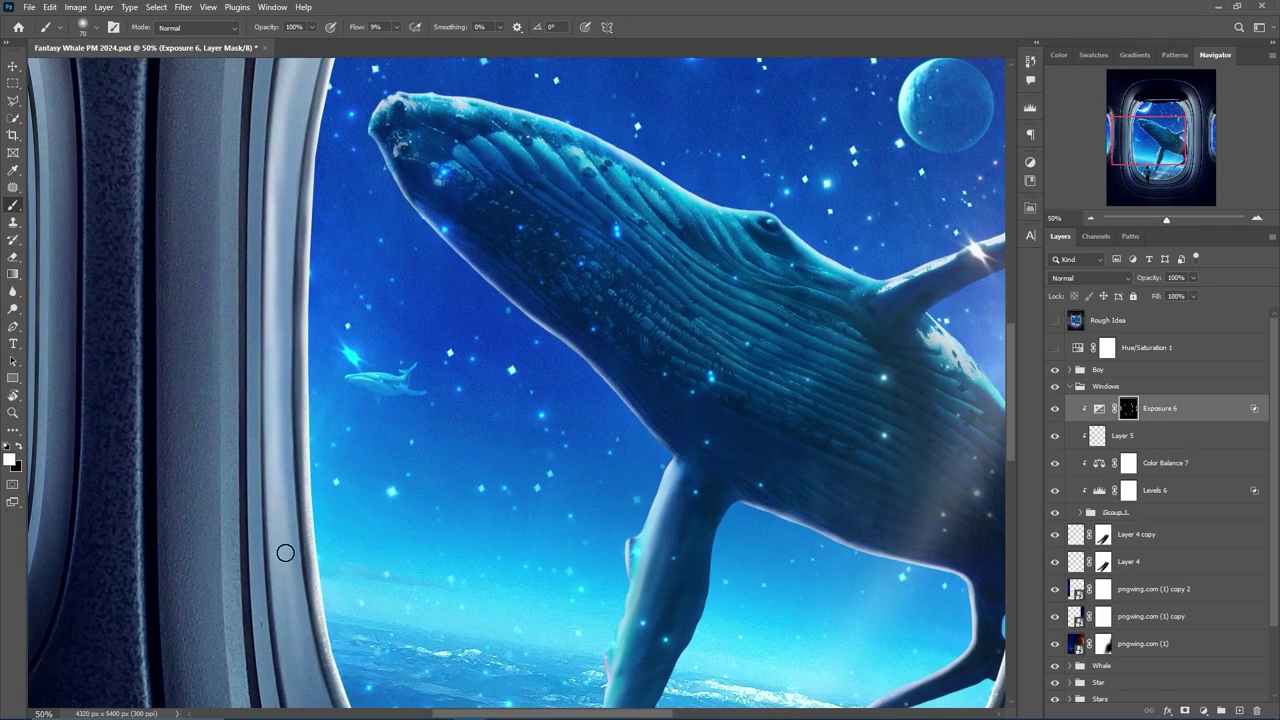
scroll(283, 549, down, 5)
scroll(351, 397, down, 2)
scroll(766, 384, down, 2)
scroll(563, 143, up, 10)
scroll(563, 143, right, 4)
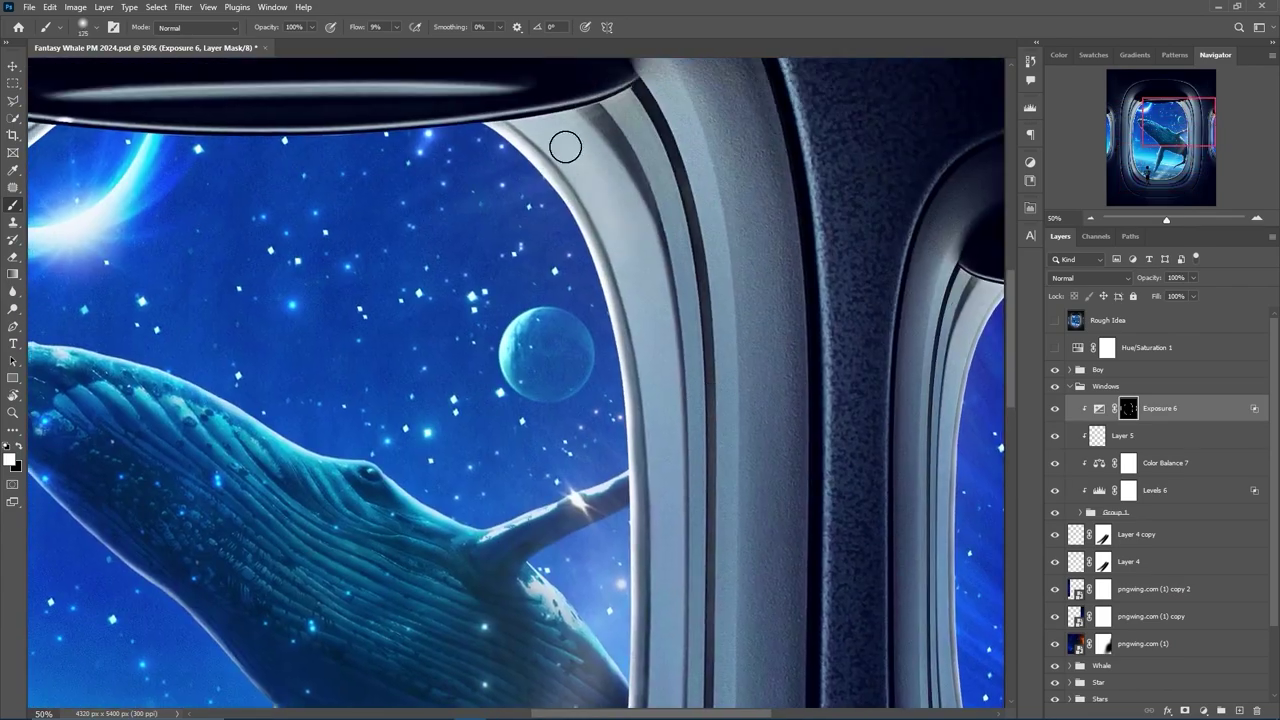
scroll(669, 480, down, 4)
scroll(703, 286, down, 5)
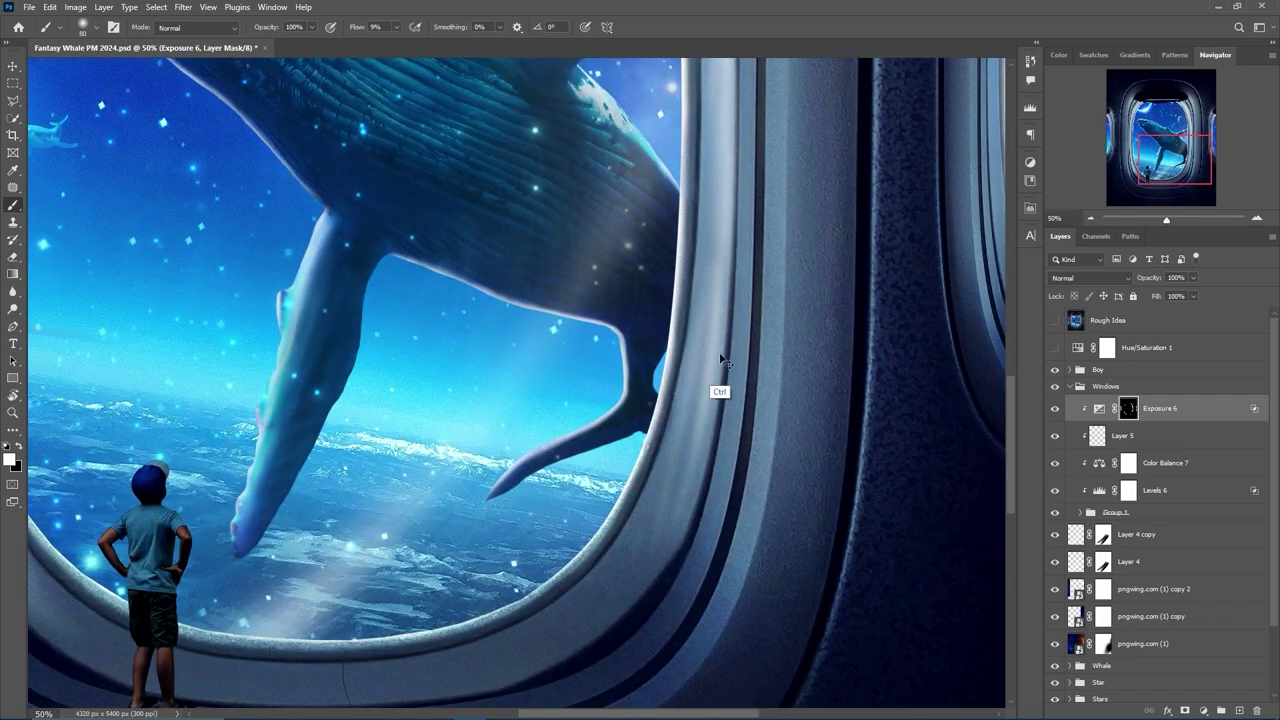
scroll(740, 440, down, 2)
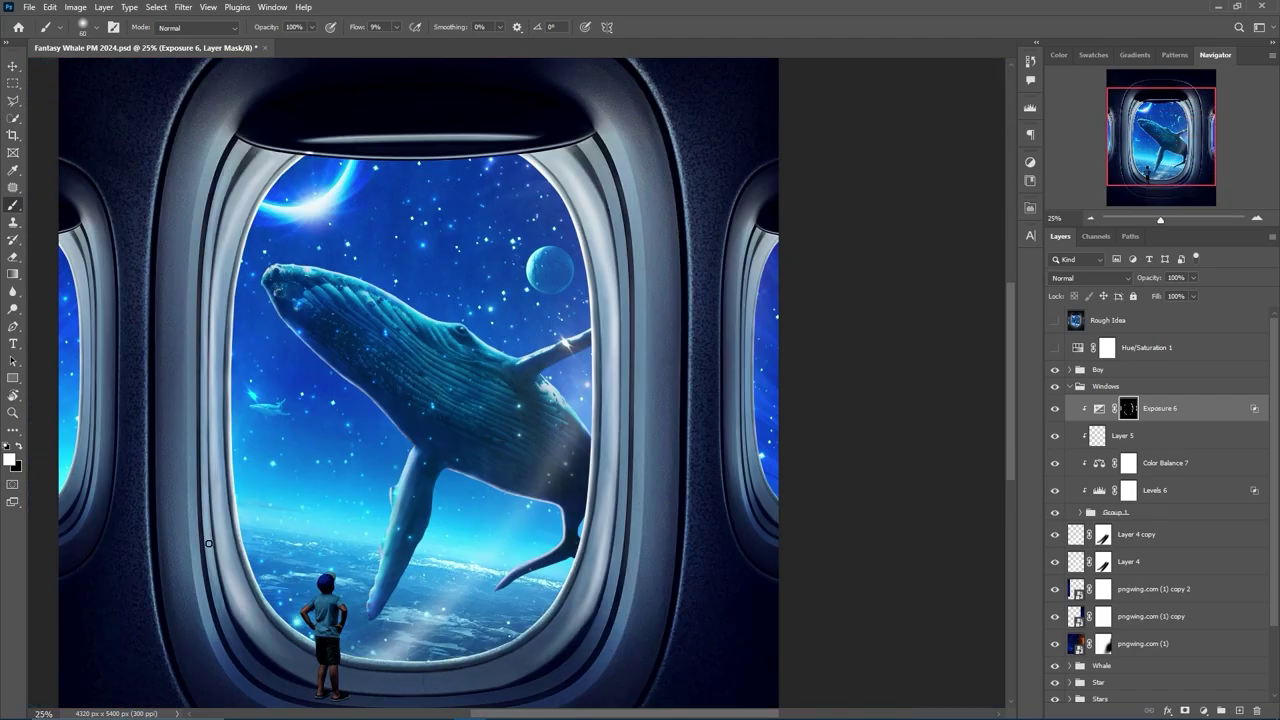
scroll(346, 577, down, 3)
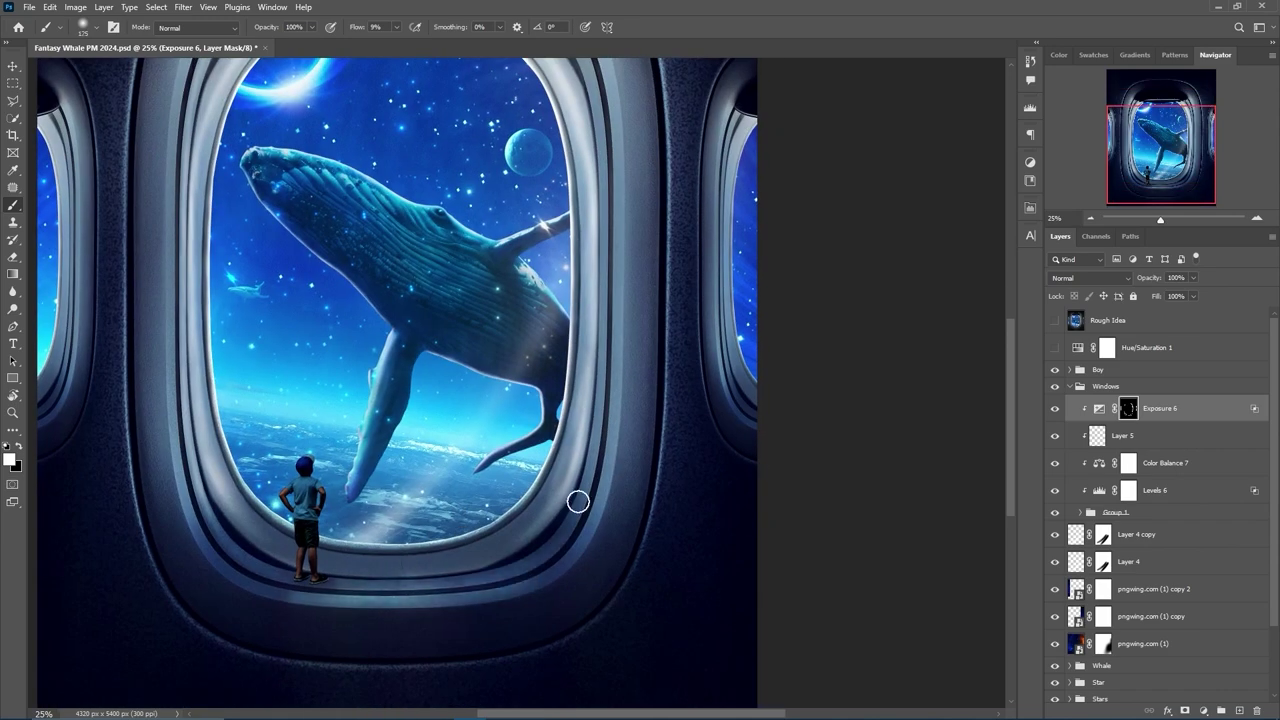
scroll(509, 577, up, 3)
double_click(1215, 408)
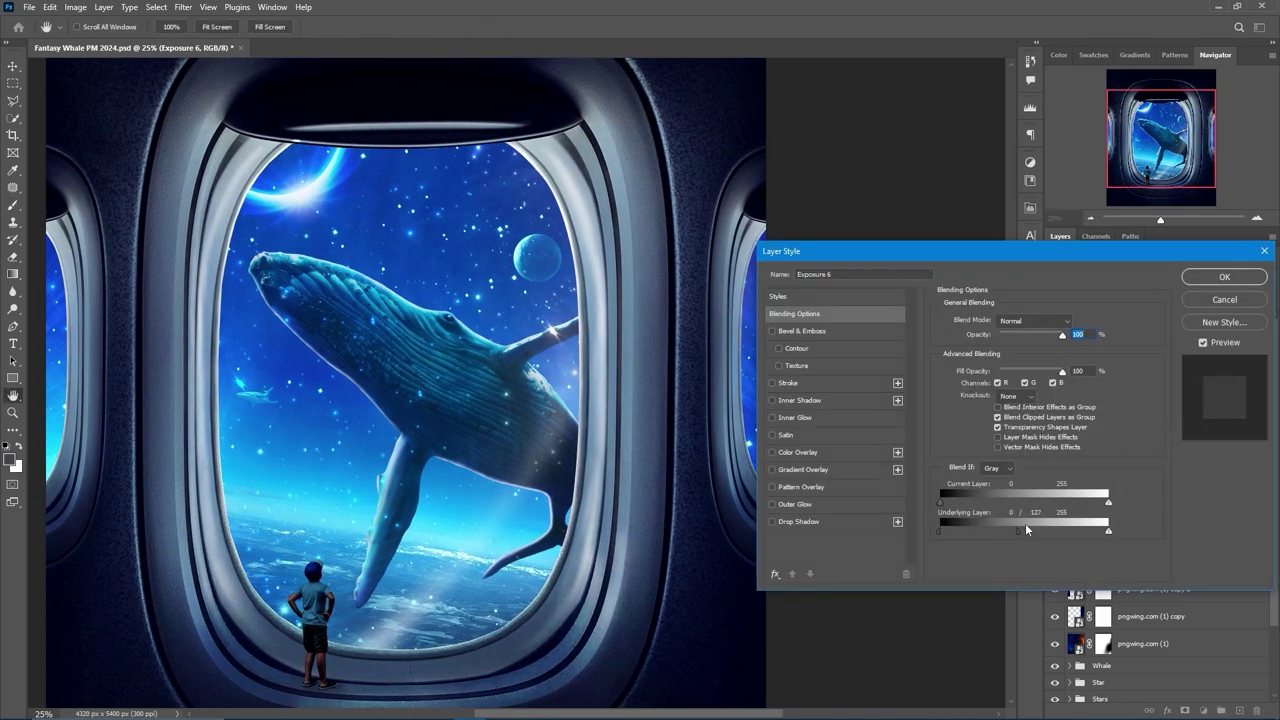
key(Return)
key(b)
Reframe the view on the window and start a new Exposure adjustment layer.
drag(577, 630, 604, 552)
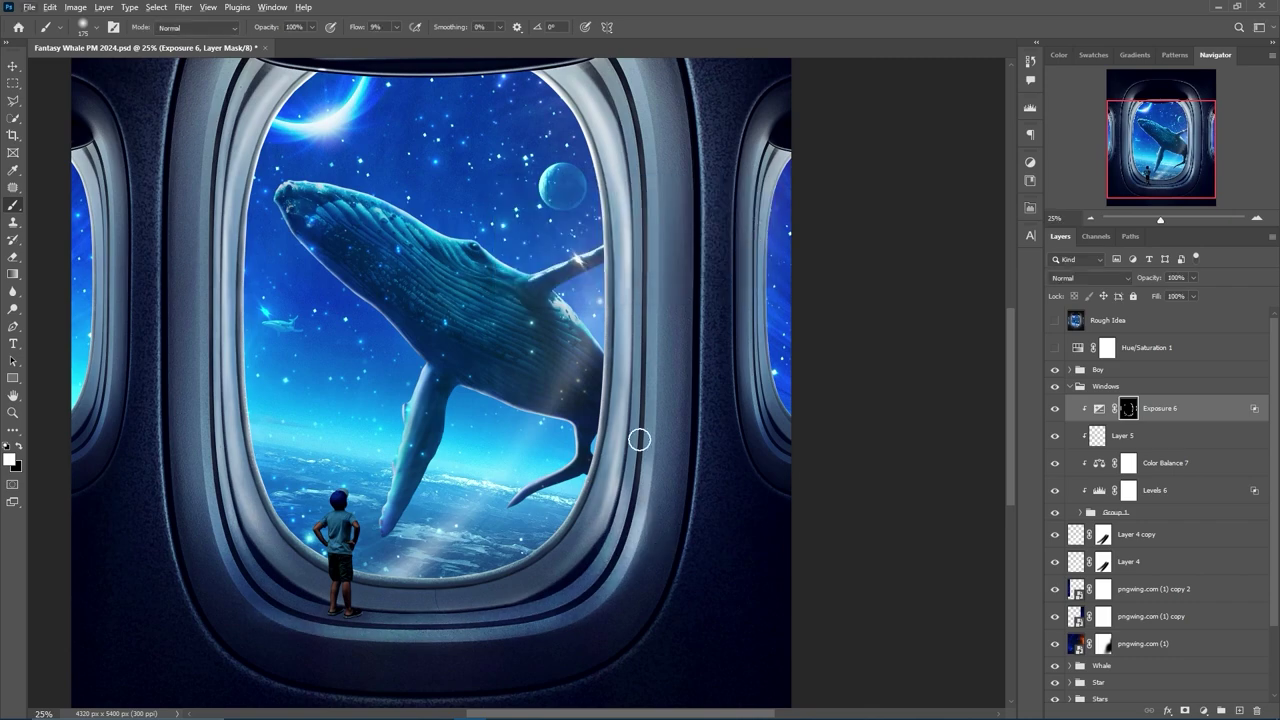
scroll(194, 483, up, 2)
scroll(242, 563, down, 4)
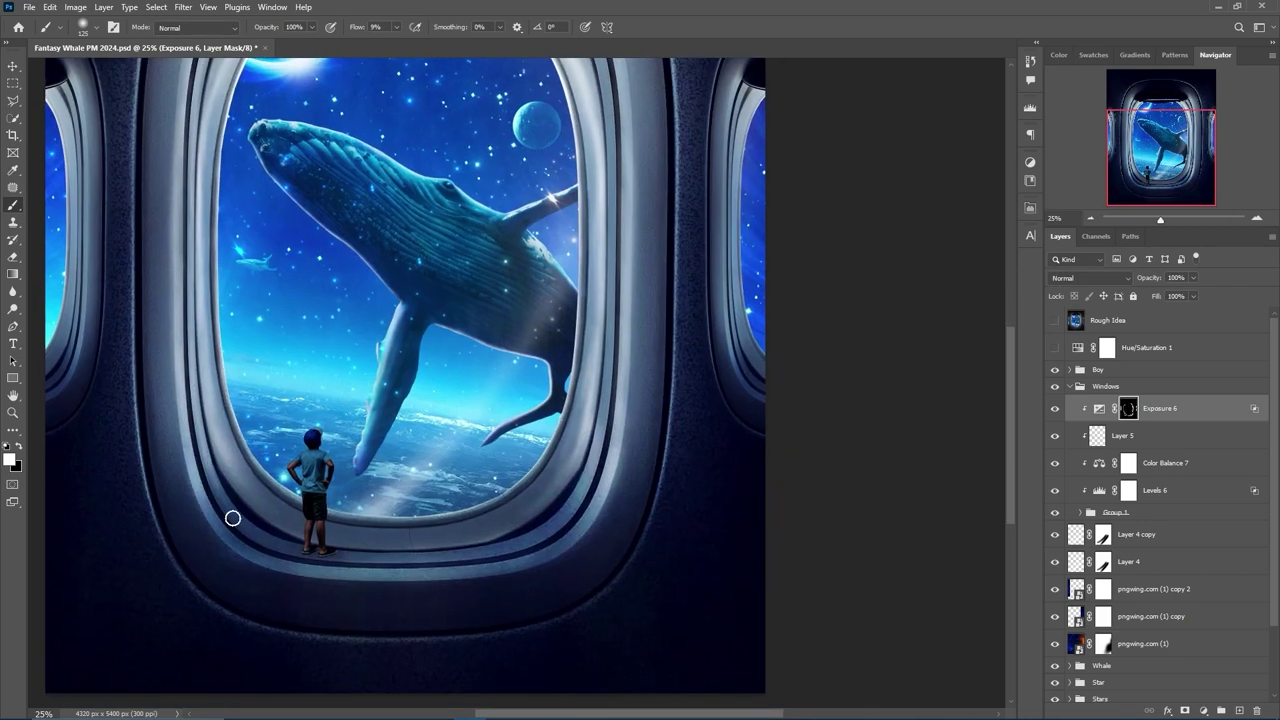
scroll(201, 143, up, 4)
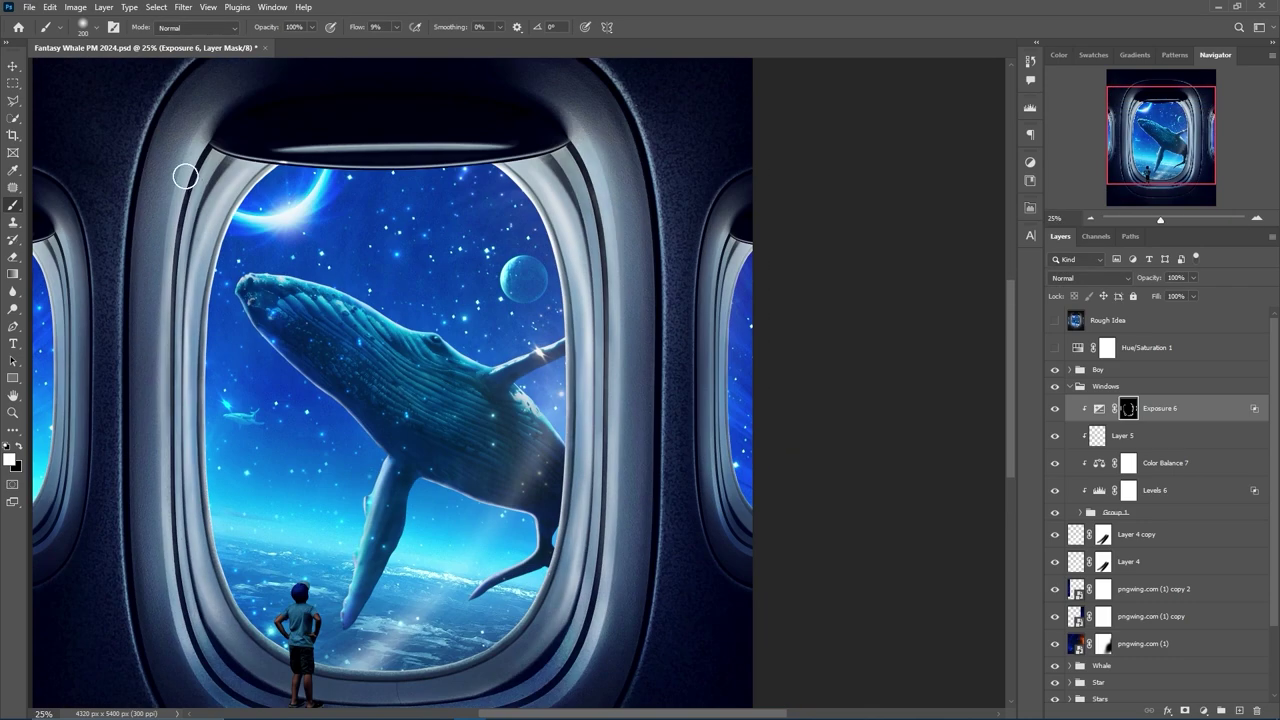
key(ctrl+minus)
key(ctrl+minus)
key(ctrl+minus)
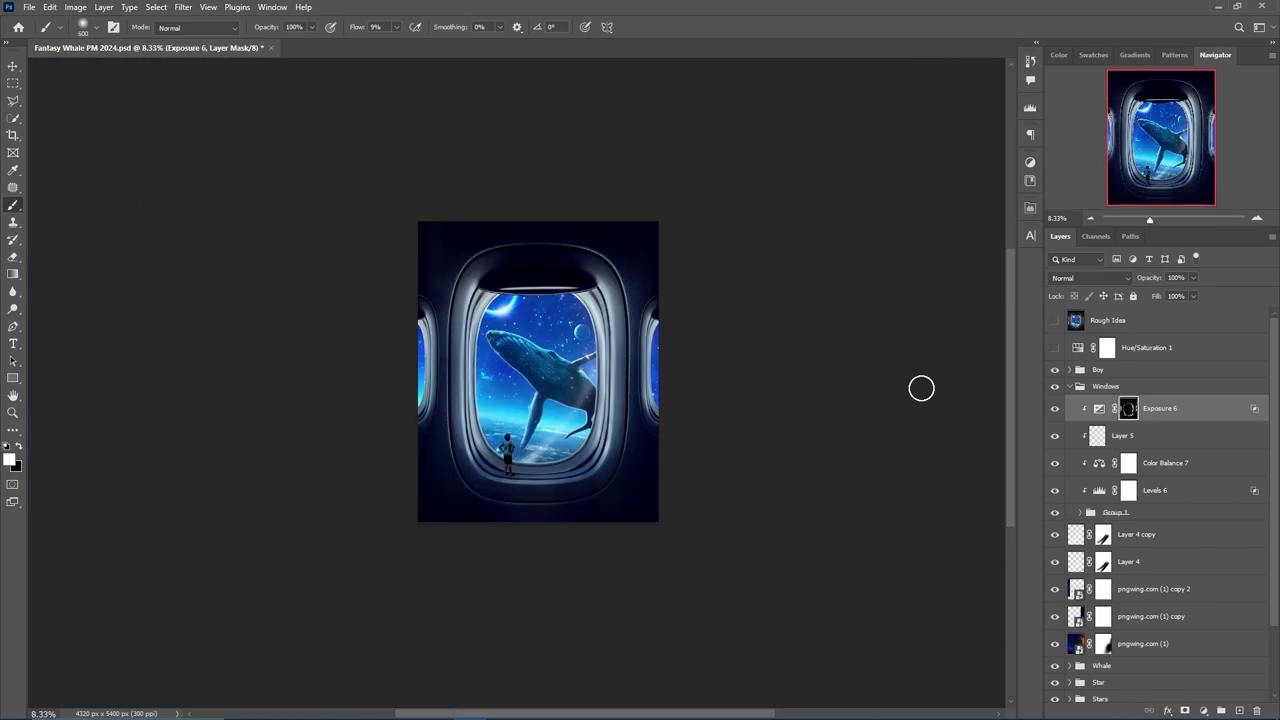
key(ctrl+plus)
click(1203, 711)
Add an Exposure 7 adjustment at -7.67 and invert its mask to hide it.
click(1095, 567)
drag(909, 283, 865, 283)
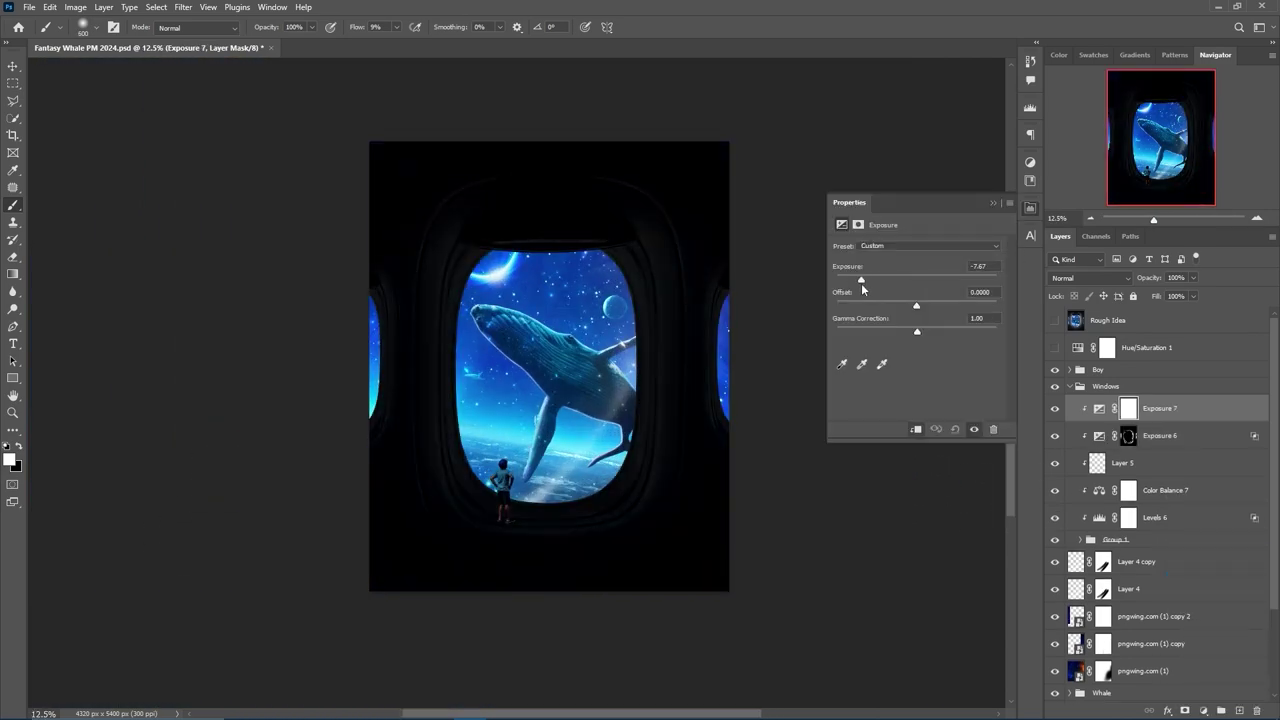
key(ctrl+i)
key(ctrl+plus)
key(ctrl+plus)
key(ctrl+plus)
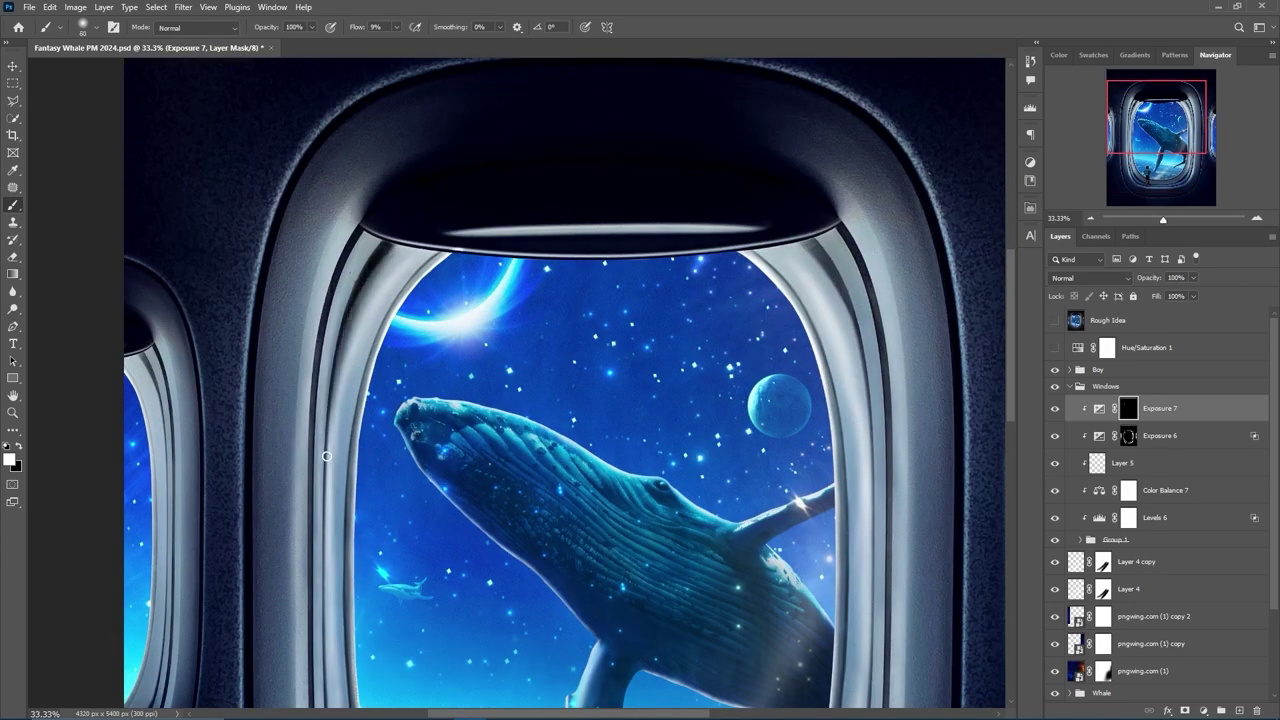
scroll(326, 456, down, 3)
scroll(329, 440, down, 3)
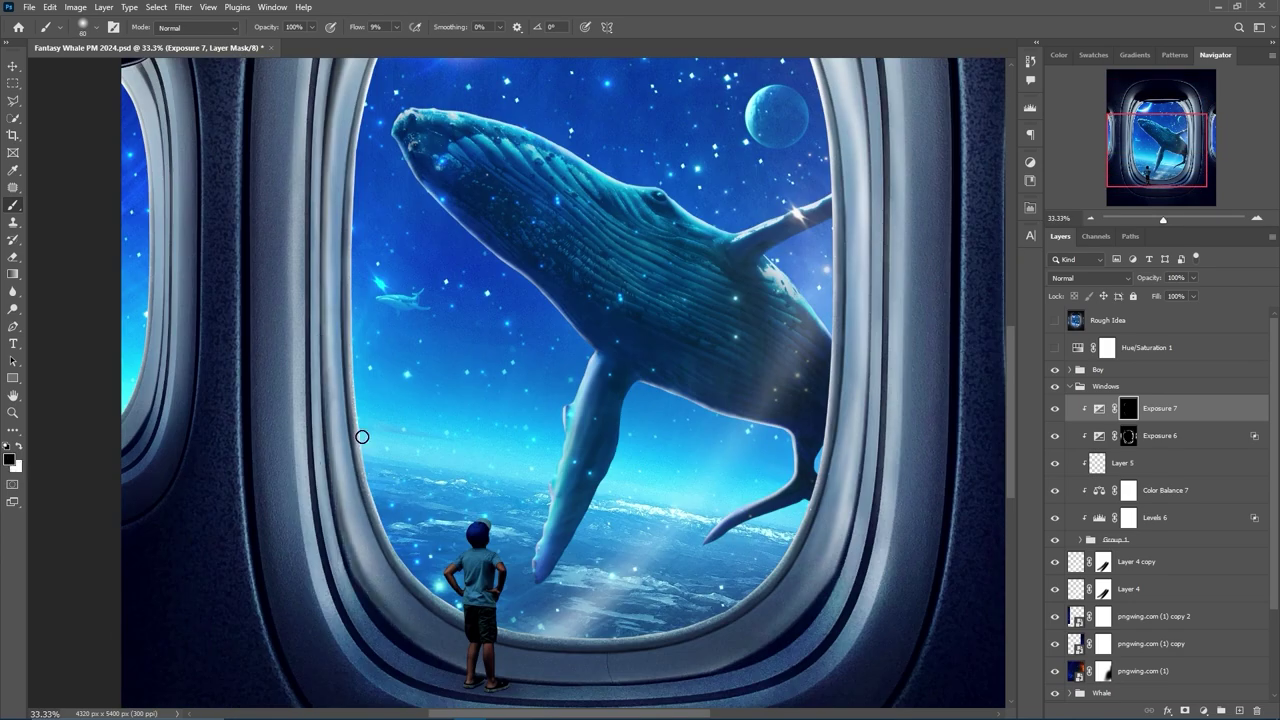
Paint white on the mask to darken the left, top and right of the window frame.
key(x)
scroll(420, 582, up, 5)
mouse_move(383, 160)
mouse_down()
mouse_move(374, 140)
mouse_move(354, 200)
mouse_move(366, 180)
mouse_move(330, 600)
mouse_up()
scroll(330, 600, down, 4)
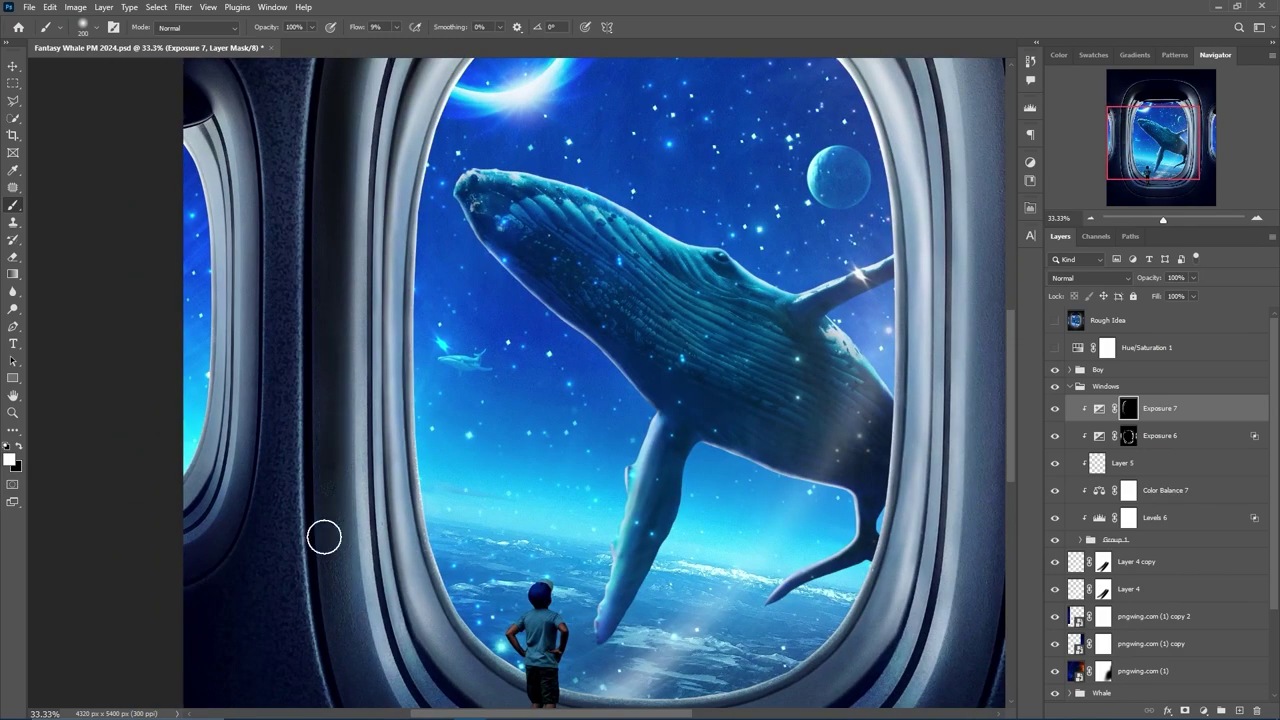
scroll(323, 534, down, 4)
key(bracketright)
key(bracketright)
key(bracketright)
scroll(357, 568, down, 1)
scroll(320, 545, right, 2)
key(bracketright)
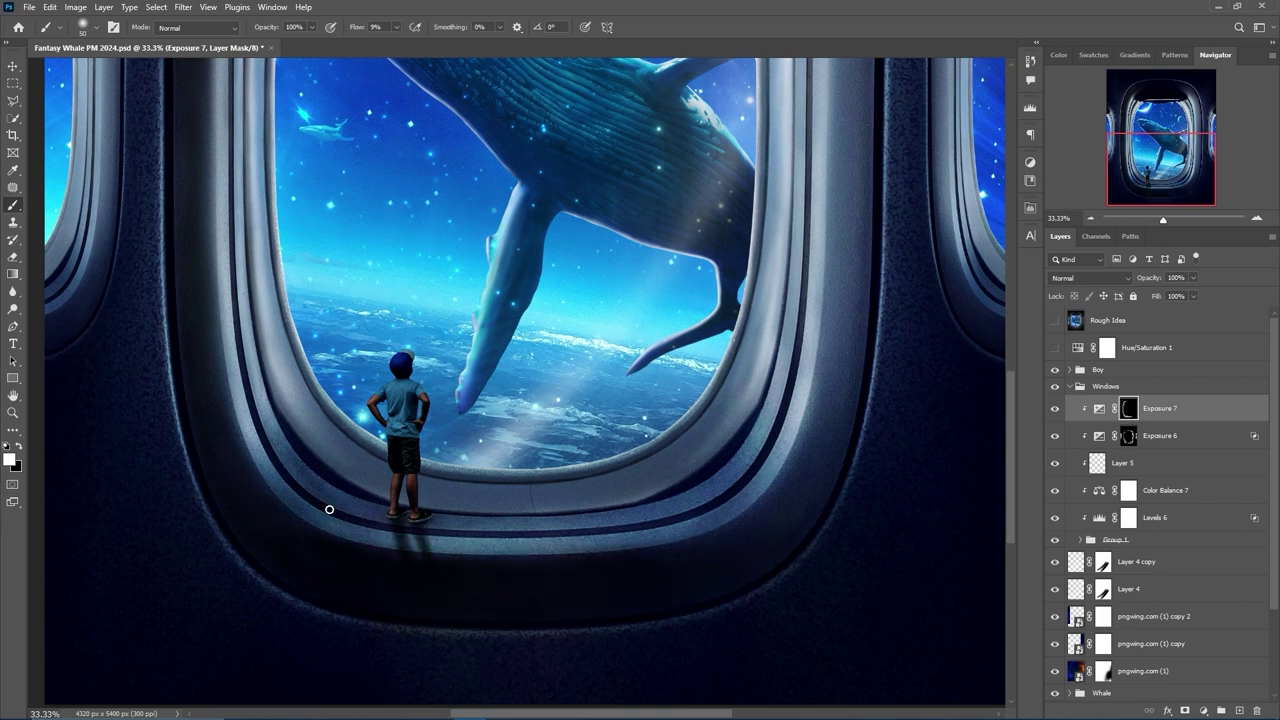
scroll(720, 320, up, 10)
scroll(656, 180, right, 1)
key(bracketright)
key(bracketright)
key(bracketright)
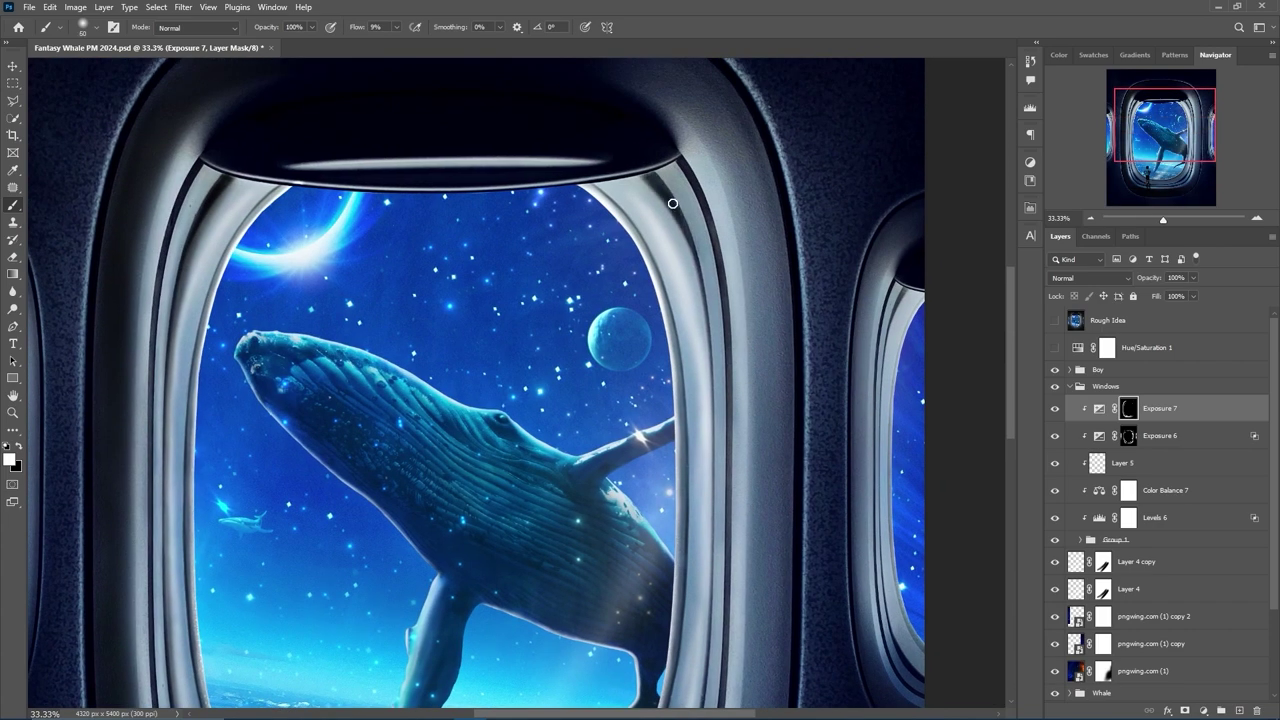
scroll(713, 450, down, 5)
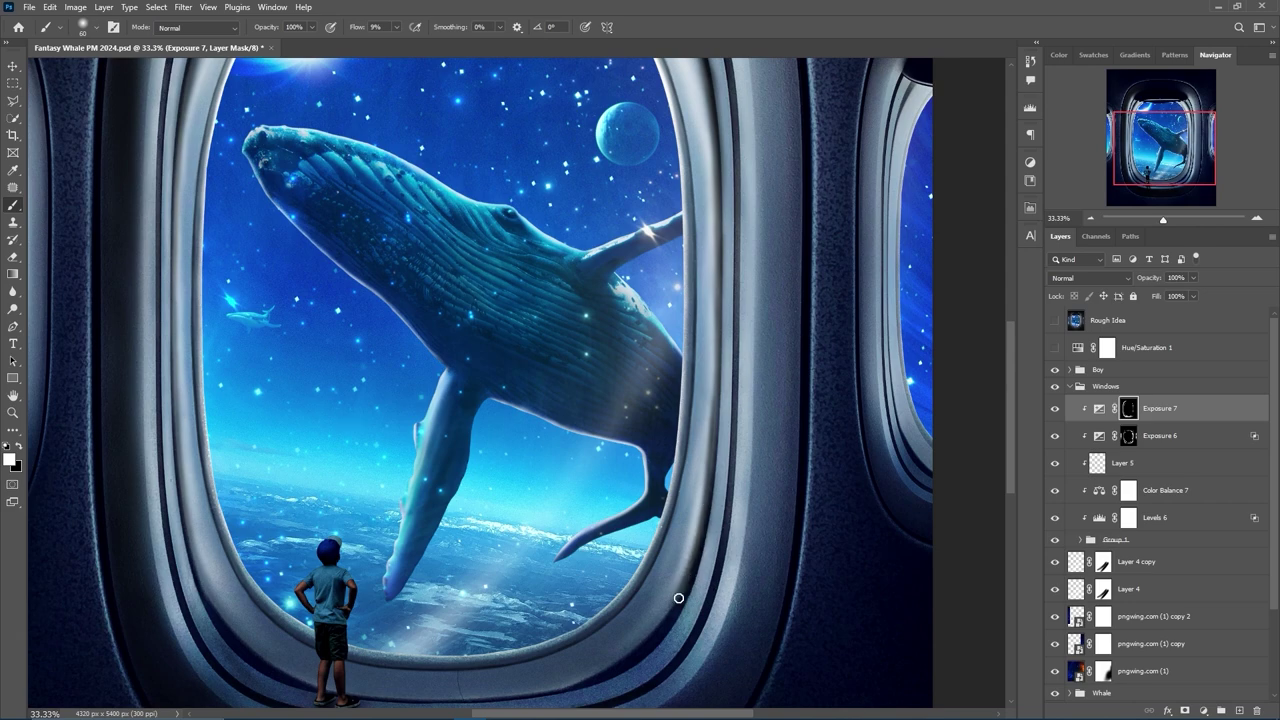
scroll(680, 616, down, 1)
scroll(614, 594, down, 1)
scroll(623, 134, up, 5)
scroll(318, 150, up, 1)
key(bracketright)
key(bracketright)
key(bracketright)
mouse_move(318, 150)
mouse_down()
mouse_move(651, 217)
mouse_move(663, 531)
mouse_move(625, 576)
mouse_up()
scroll(663, 531, down, 3)
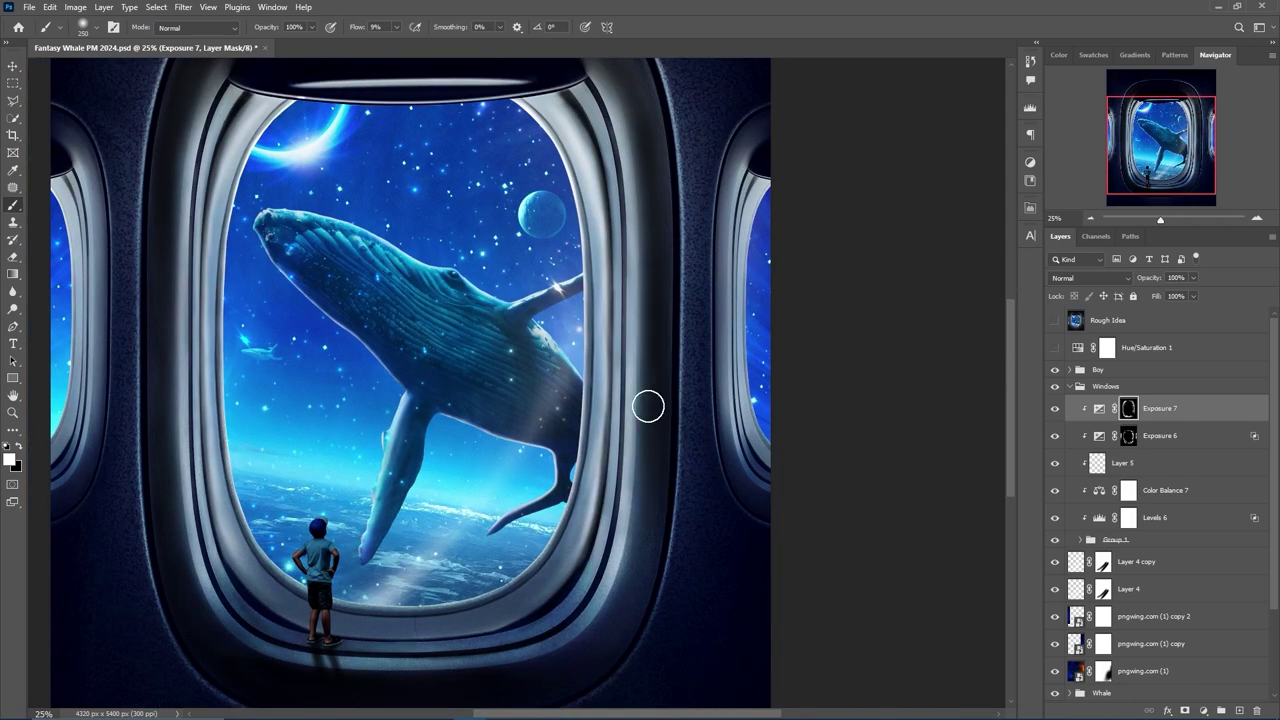
scroll(954, 457, down, 2)
Compare before and after, darken the walls beside both frame sides, and set opacity to 52%.
click(1054, 408)
click(1054, 408)
click(1054, 408)
click(1054, 408)
key(bracketright)
key(bracketright)
key(bracketright)
key(bracketright)
key(bracketright)
drag(606, 280, 620, 470)
drag(327, 309, 324, 400)
key(bracketleft)
key(bracketleft)
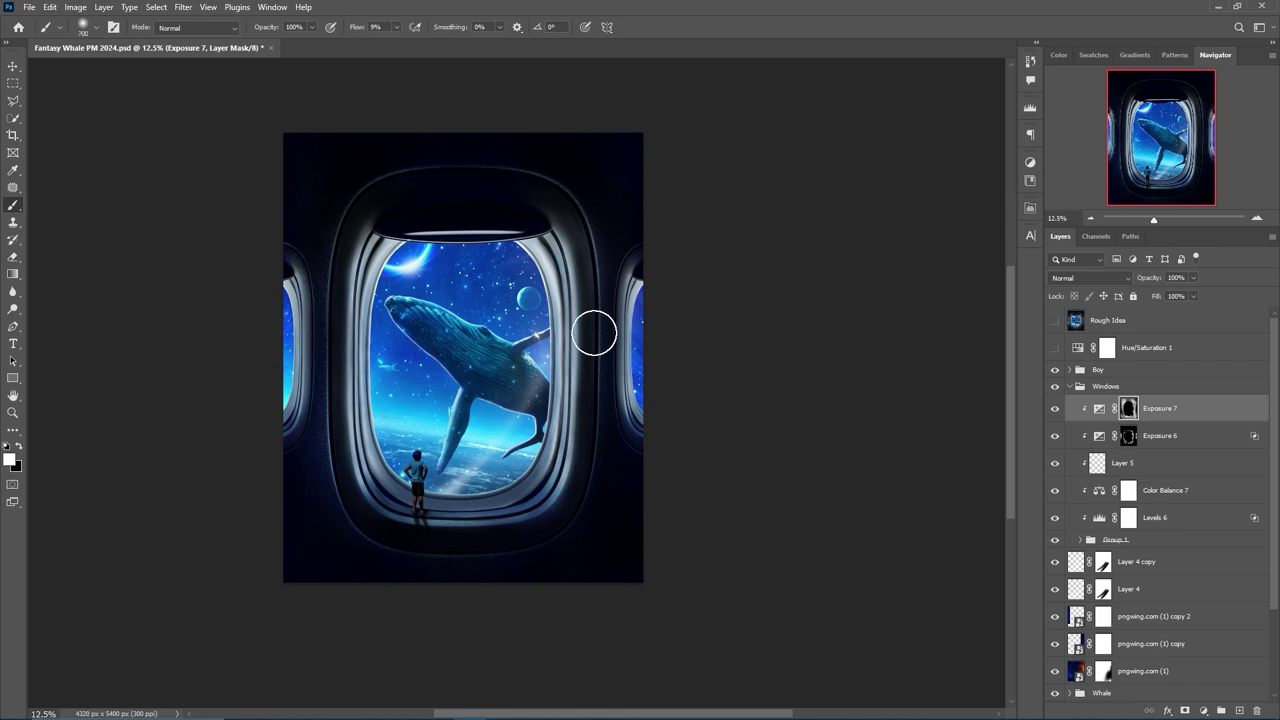
drag(1192, 277, 1160, 295)
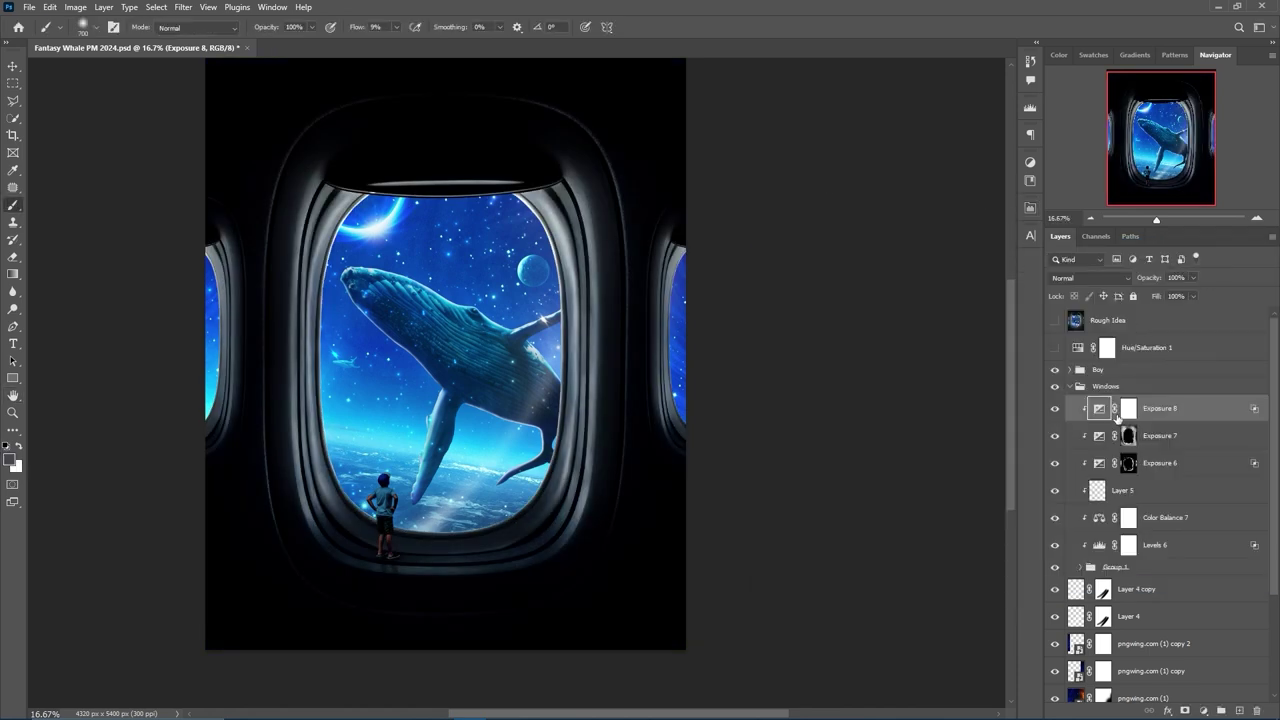
Paint on the Exposure 8 mask to darken the window frame's left and right edges.
double_click(1198, 441)
key(Escape)
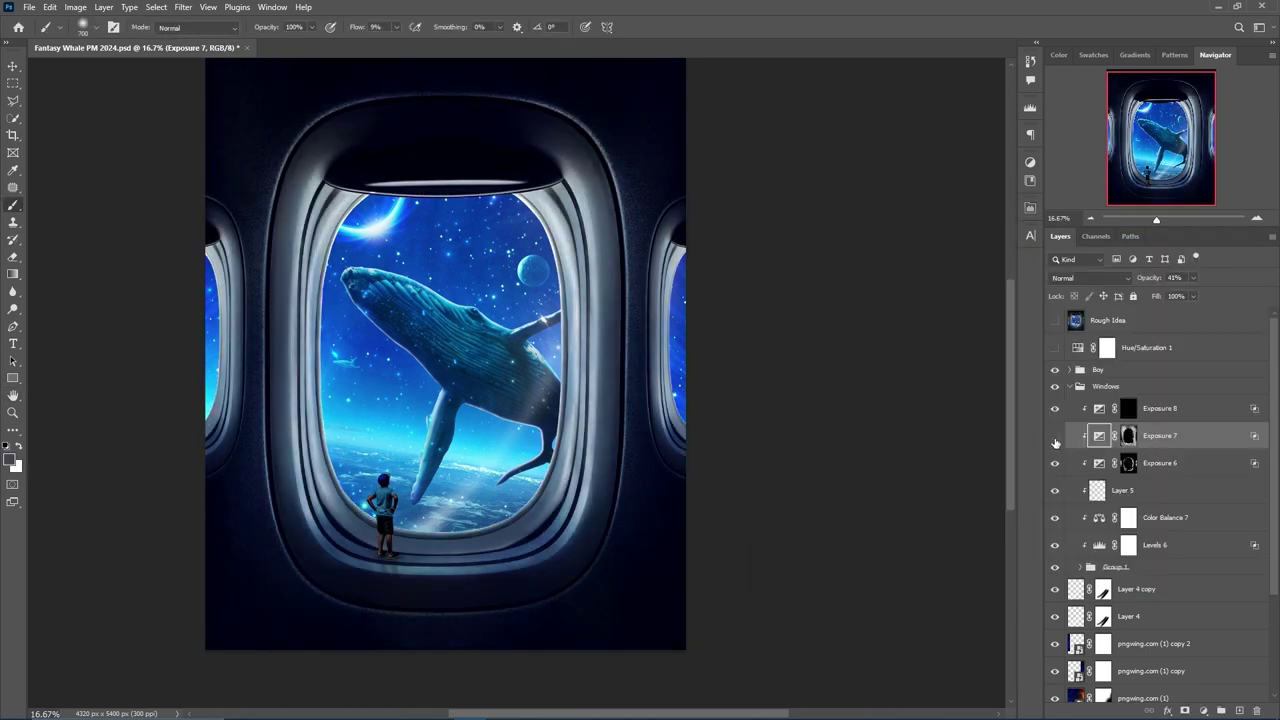
click(1128, 408)
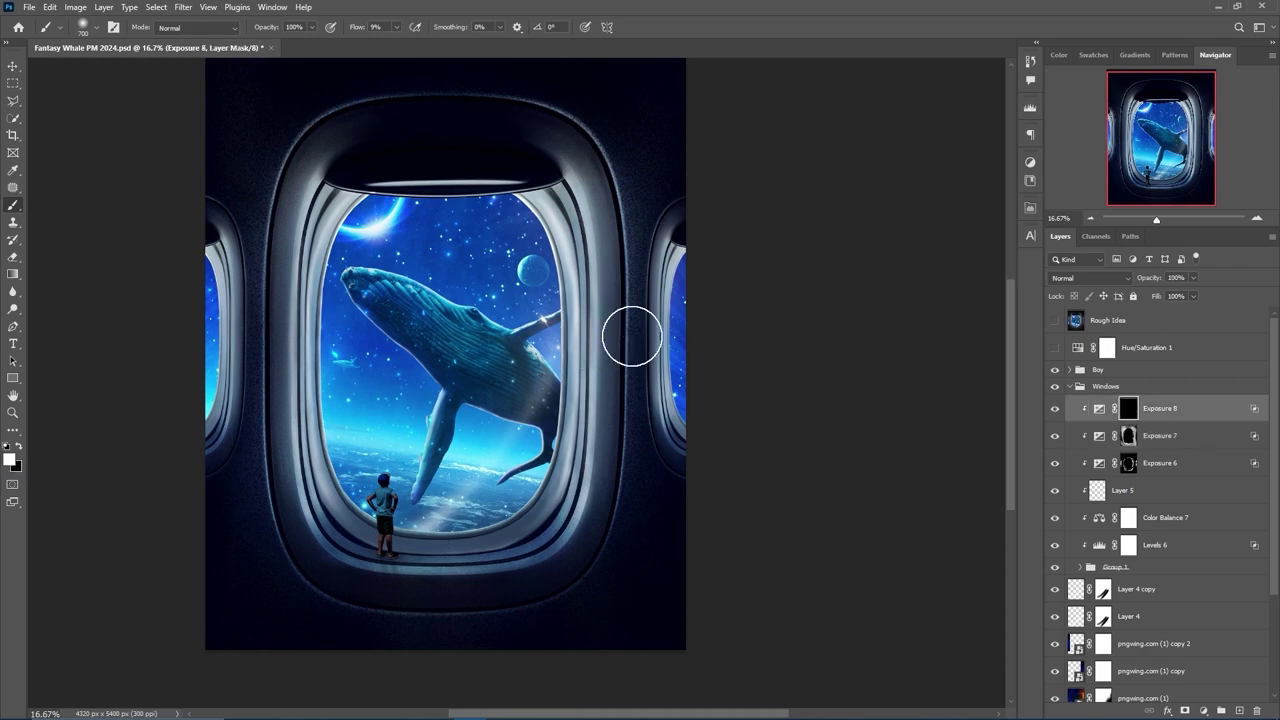
scroll(703, 300, up, 3)
drag(415, 278, 283, 352)
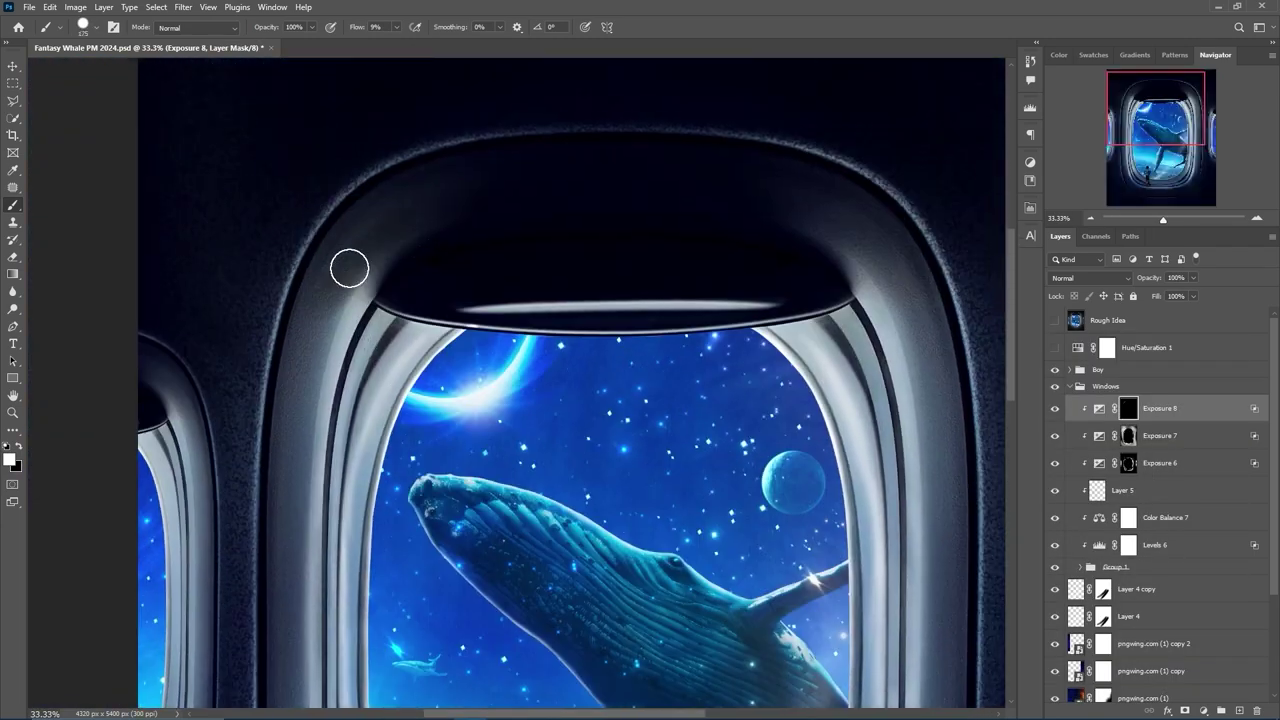
scroll(286, 383, down, 5)
scroll(283, 491, down, 2)
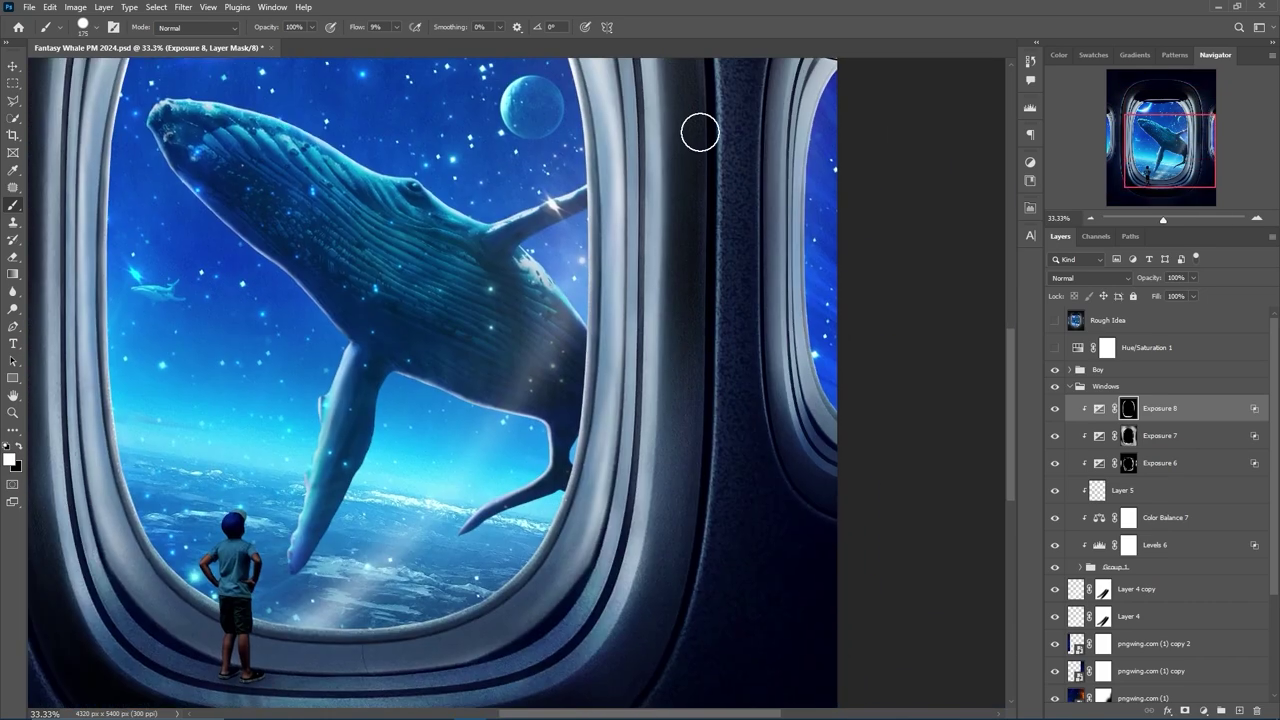
mouse_move(700, 129)
mouse_down()
mouse_move(689, 443)
mouse_move(660, 600)
mouse_up()
scroll(697, 518, down, 2)
right_click(310, 520)
key(Return)
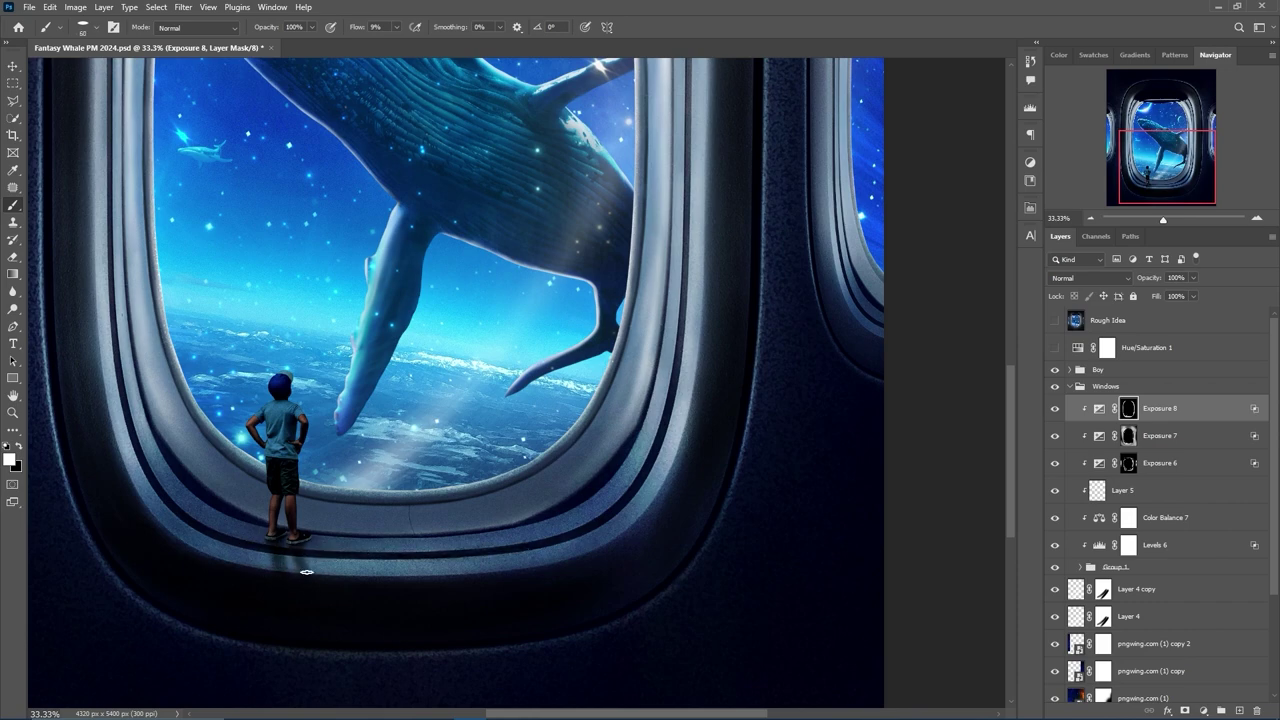
scroll(308, 575, down, 3)
scroll(517, 537, up, 2)
scroll(700, 380, down, 1)
Set Exposure 8 to Multiply blending at about 46% opacity.
click(1090, 277)
click(1080, 317)
click(1193, 277)
drag(1196, 296, 1153, 296)
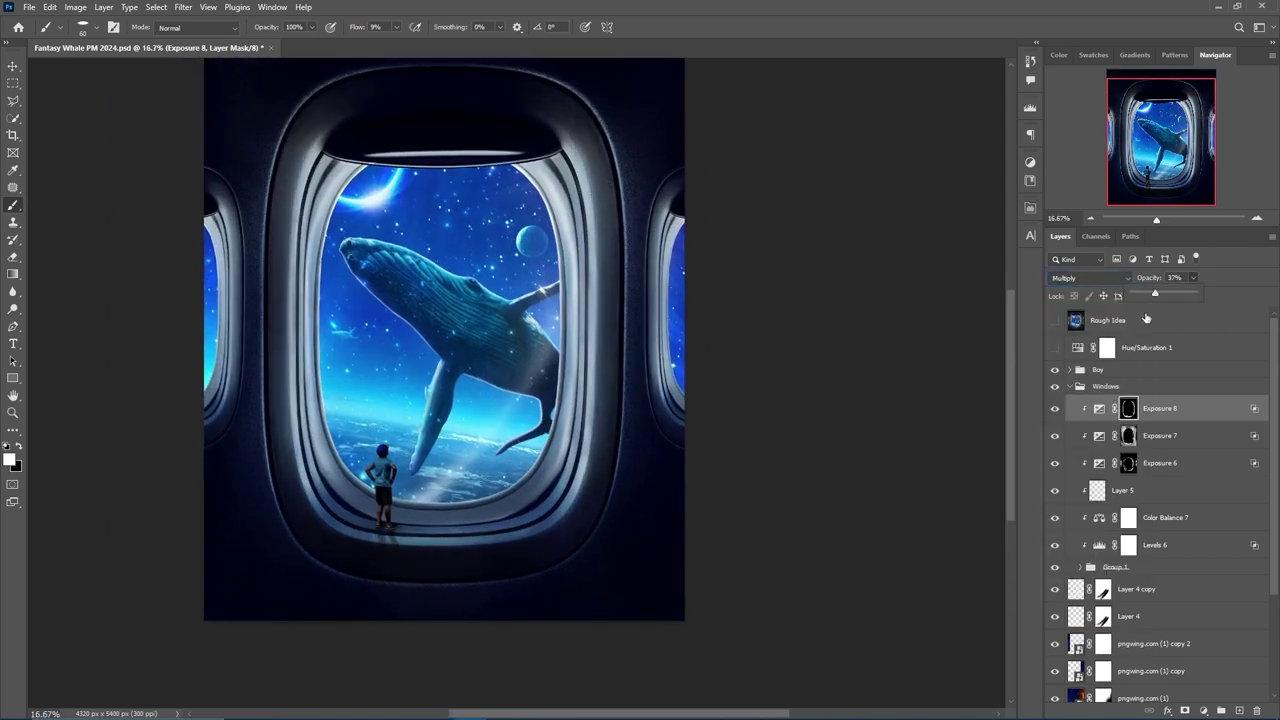
Set the brush size to 100 and expand the Windows group to show its layers.
right_click(660, 242)
click(655, 232)
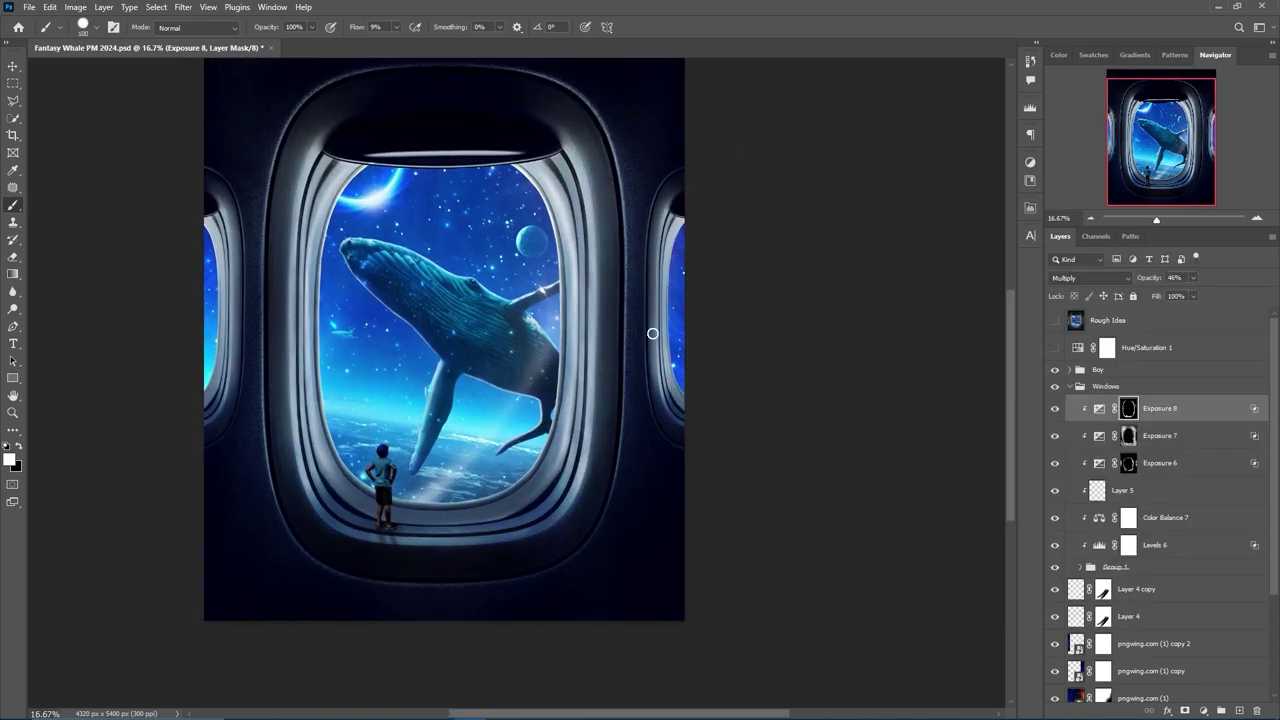
scroll(674, 503, down, 3)
scroll(717, 463, up, 3)
click(1071, 386)
click(1070, 386)
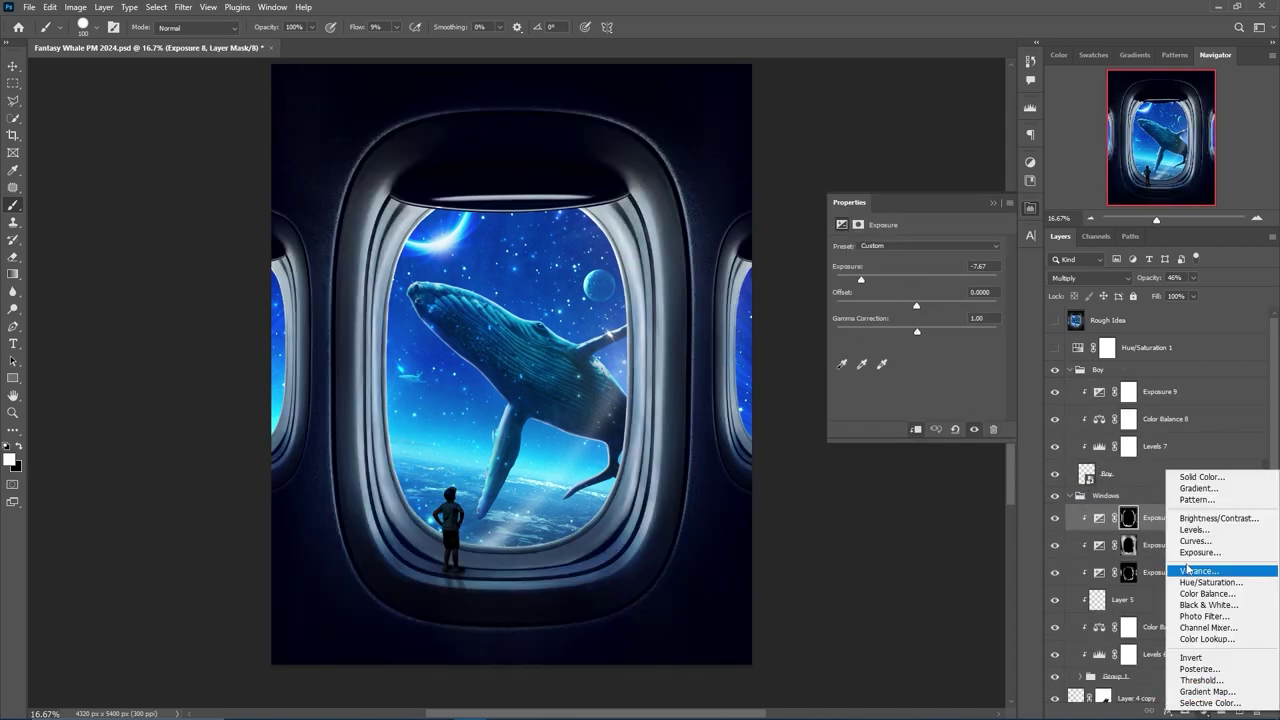
Add an Exposure 10 adjustment with an inverted black mask on the window.
click(1200, 552)
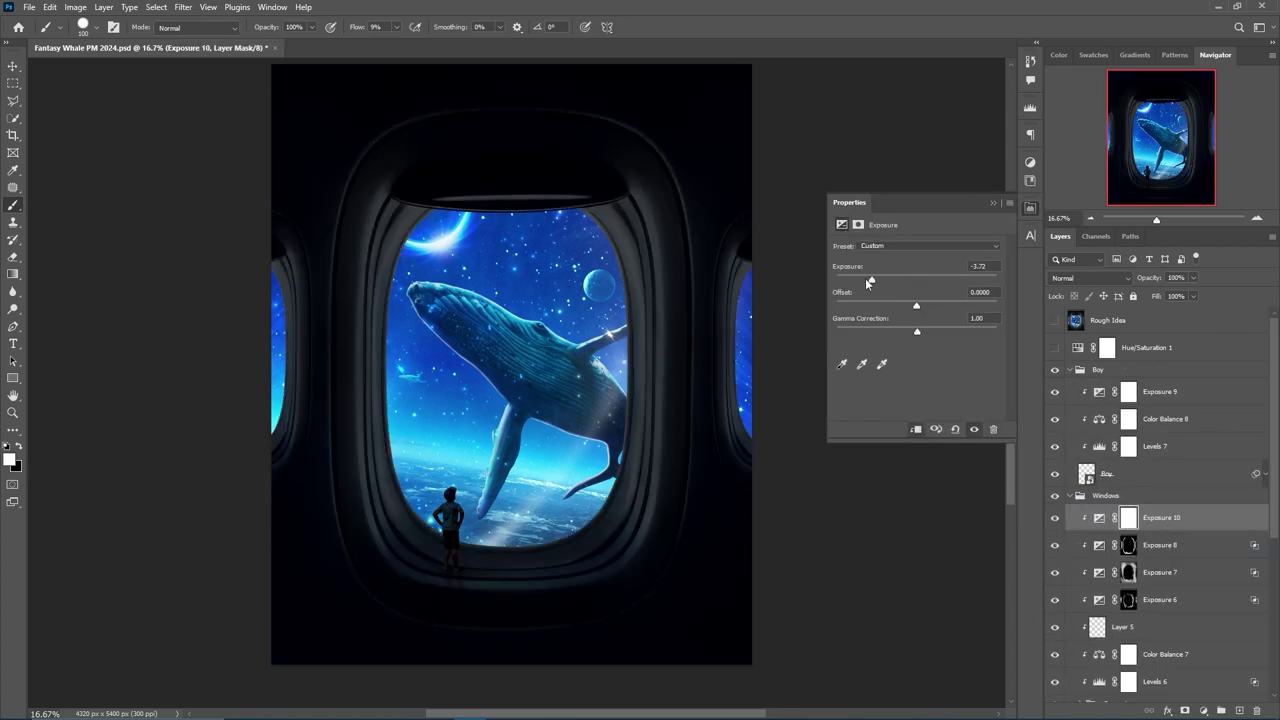
key(ctrl+i)
key(ctrl+plus)
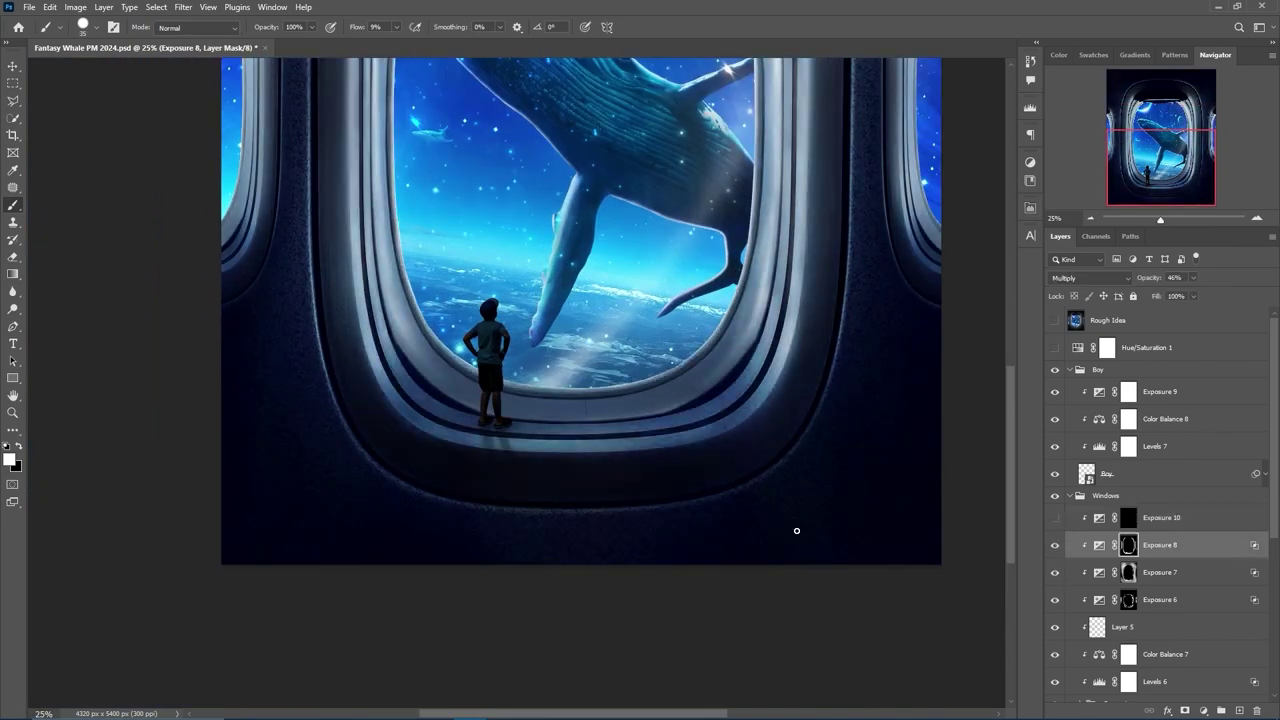
key(ctrl+plus)
key(x)
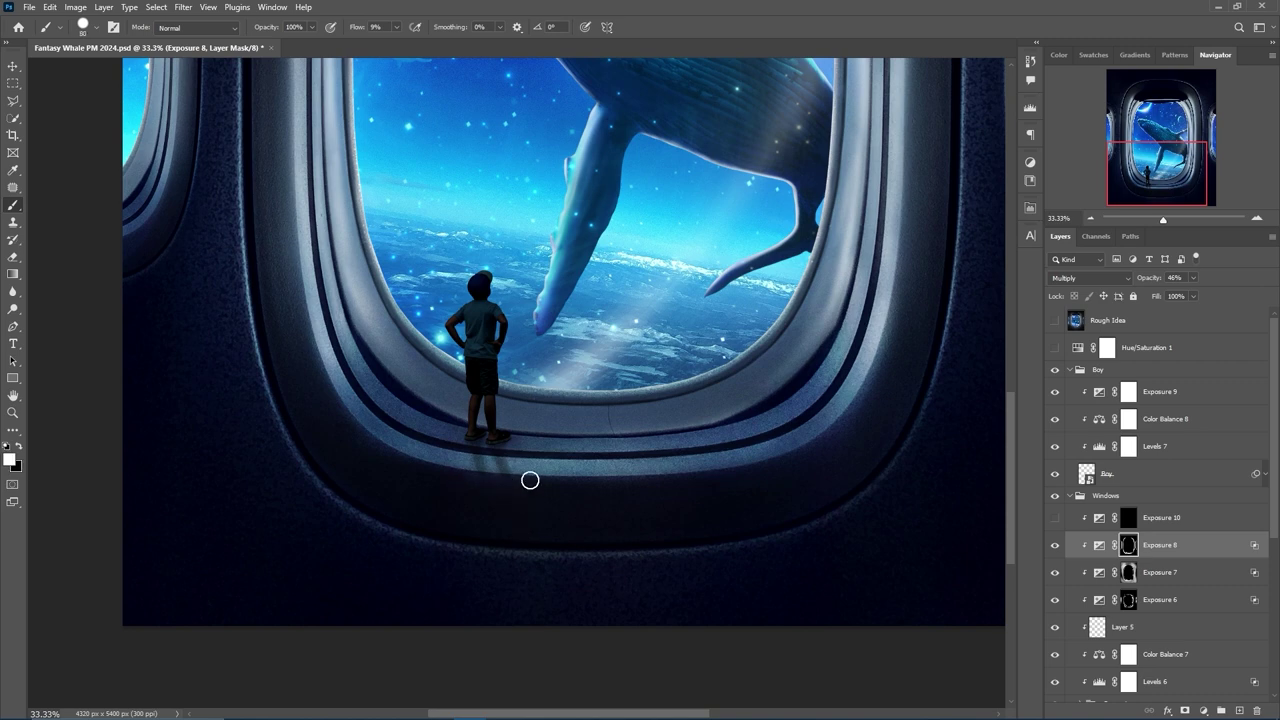
click(1062, 519)
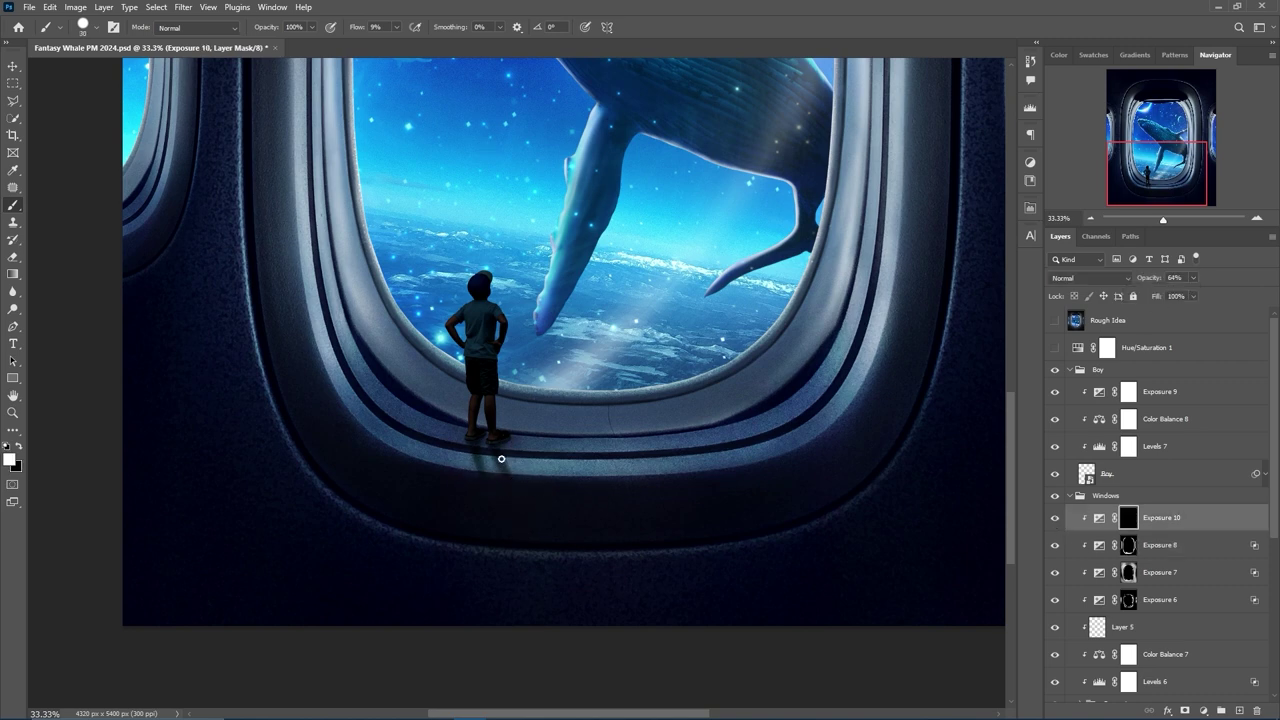
click(1069, 496)
In the Boy group, hide Exposure 11 with an inverted mask and raise exposure to brighten the boy.
click(1095, 398)
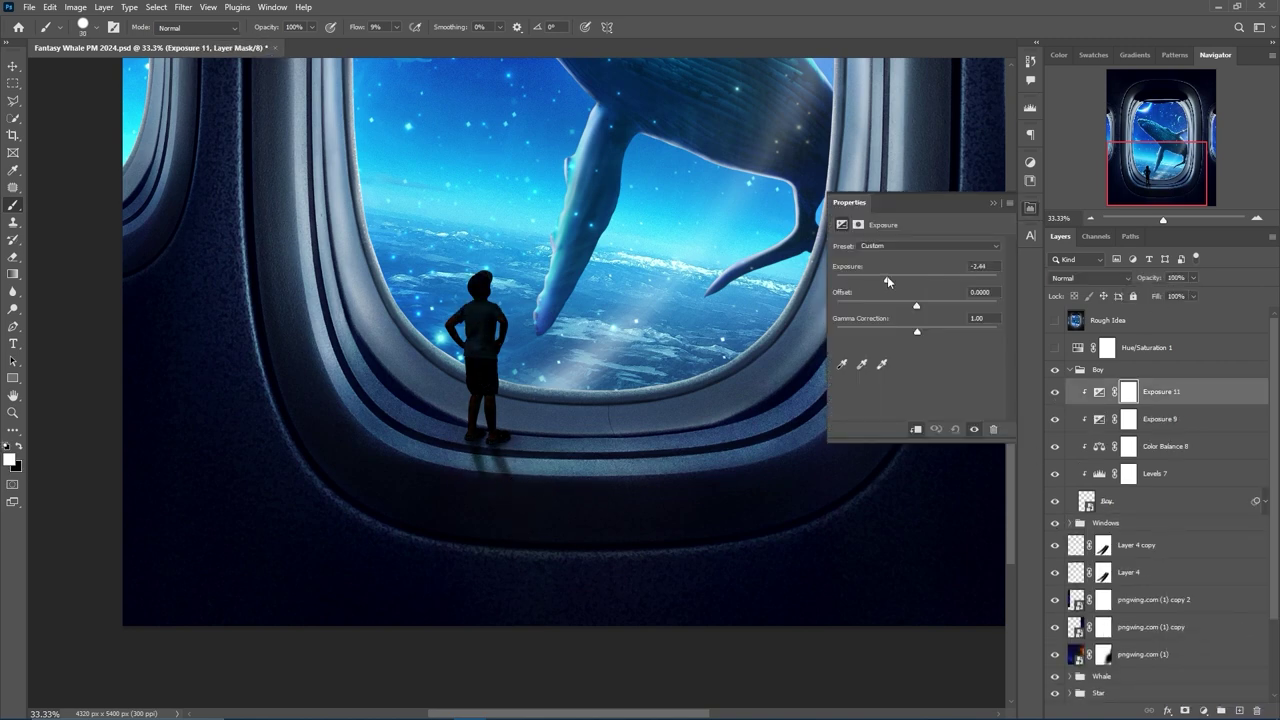
key(ctrl+i)
key(ctrl+plus)
key(bracketright)
key(bracketright)
key(bracketright)
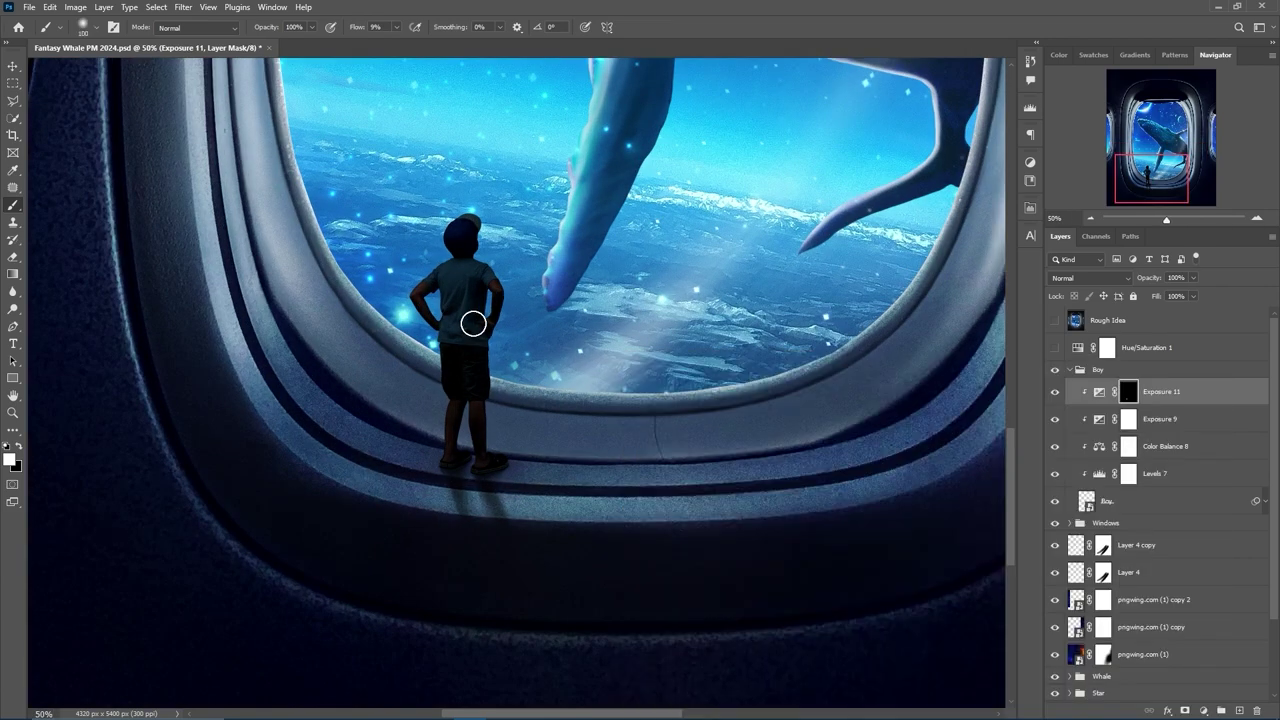
key(ctrl+minus)
key(ctrl+minus)
drag(916, 280, 990, 282)
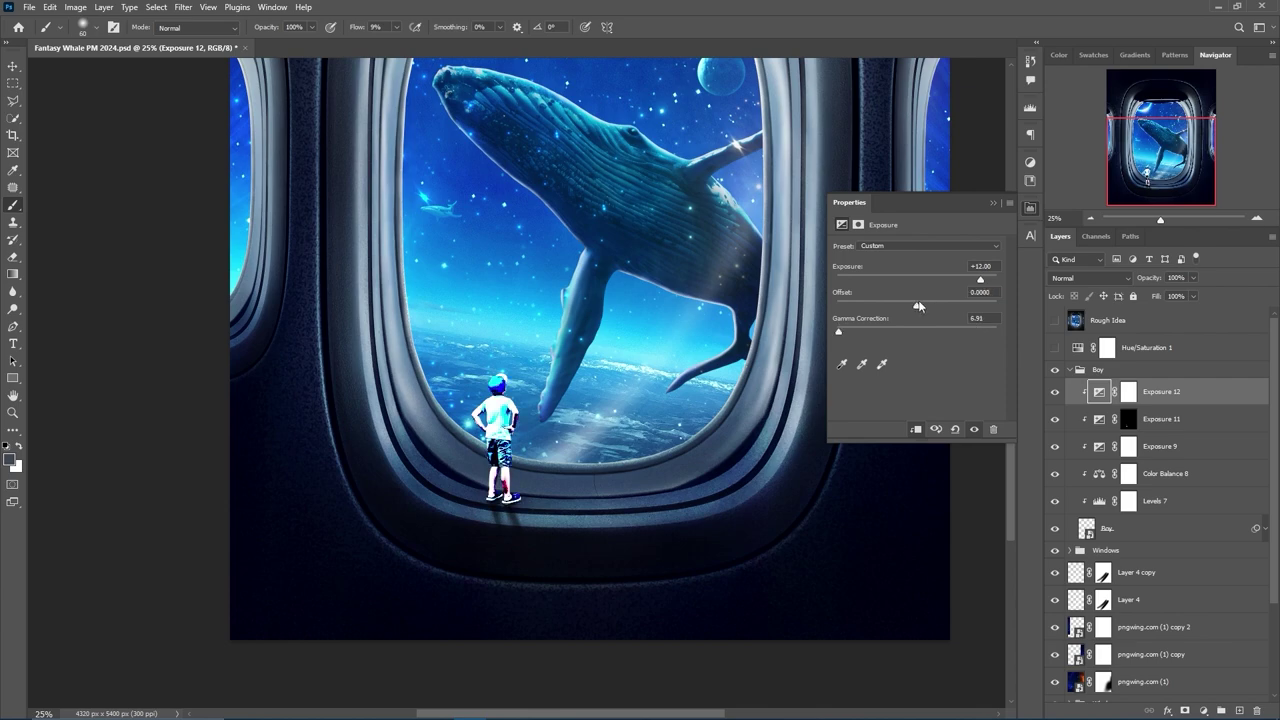
Invert the Exposure 12 mask to black so the boy's brightening is hidden.
click(1130, 393)
key(ctrl+i)
key(ctrl+plus)
key(ctrl+plus)
key(ctrl+plus)
key(ctrl+plus)
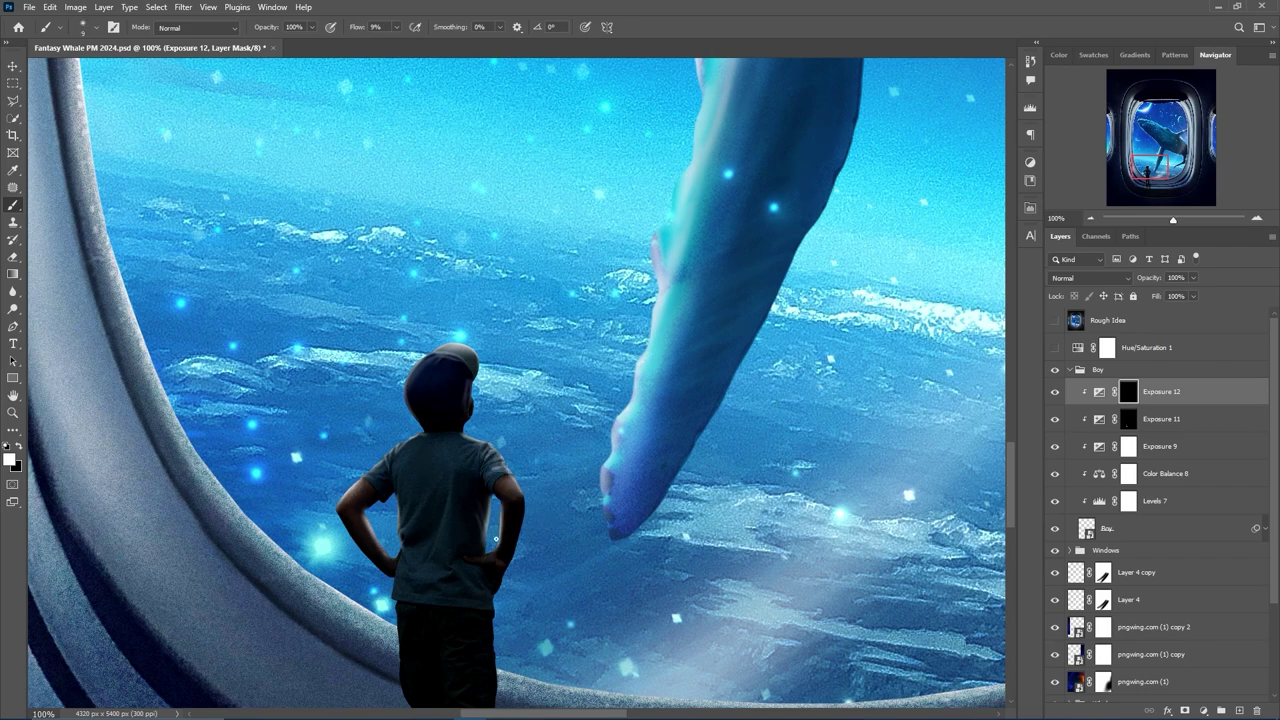
Paint soft white rim highlights onto the boy's shoulders and along his side.
scroll(495, 538, down, 3)
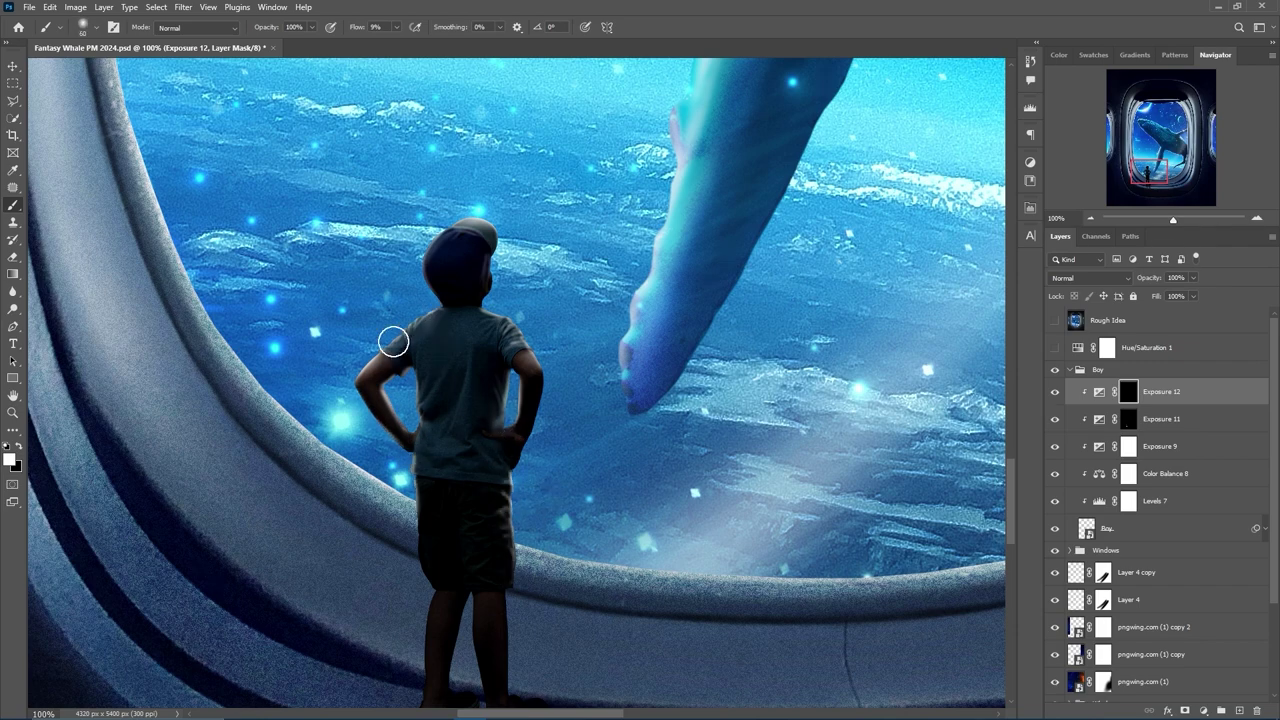
drag(488, 321, 451, 328)
drag(437, 243, 514, 468)
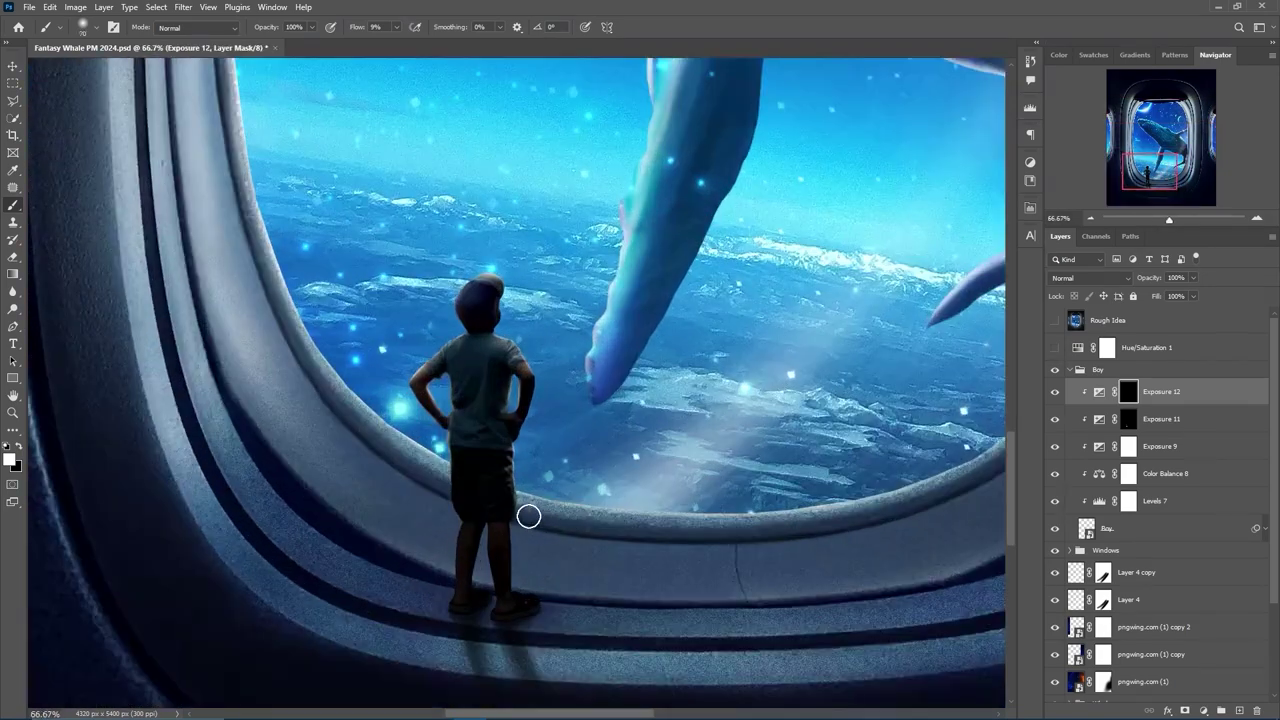
key(bracketright)
key(bracketright)
key(bracketright)
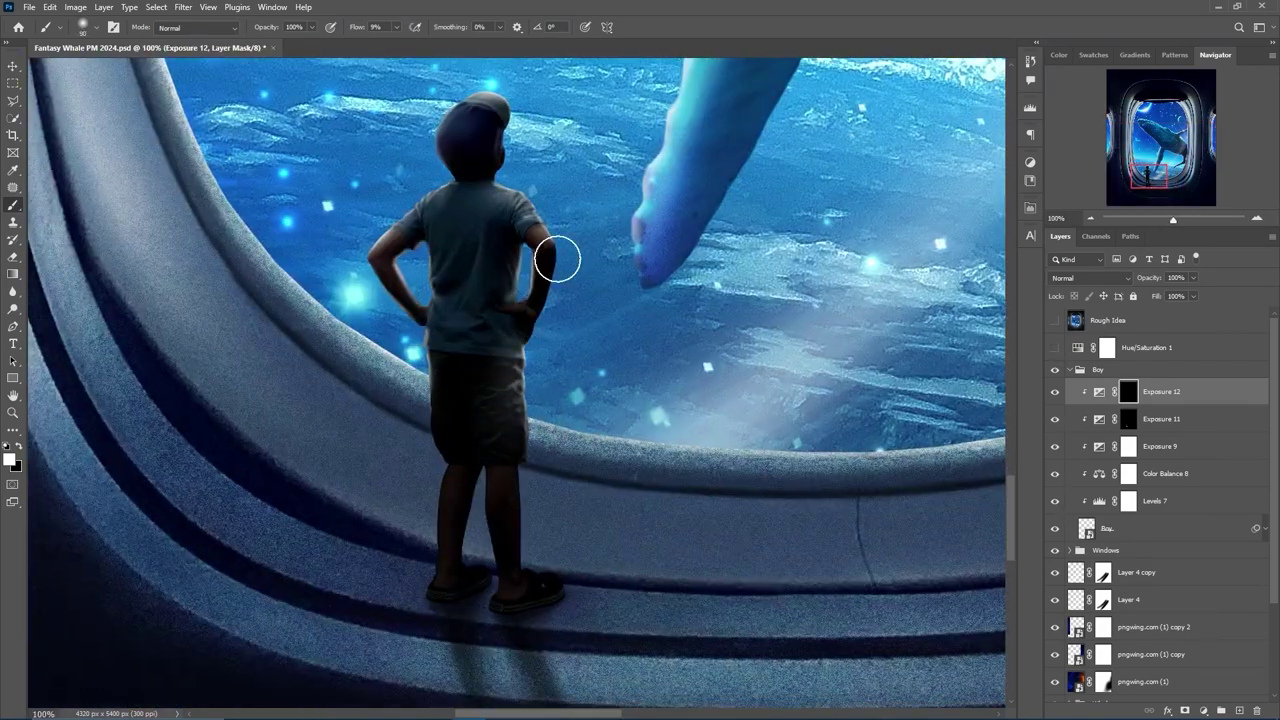
key(ctrl+minus)
key(ctrl+minus)
key(ctrl+minus)
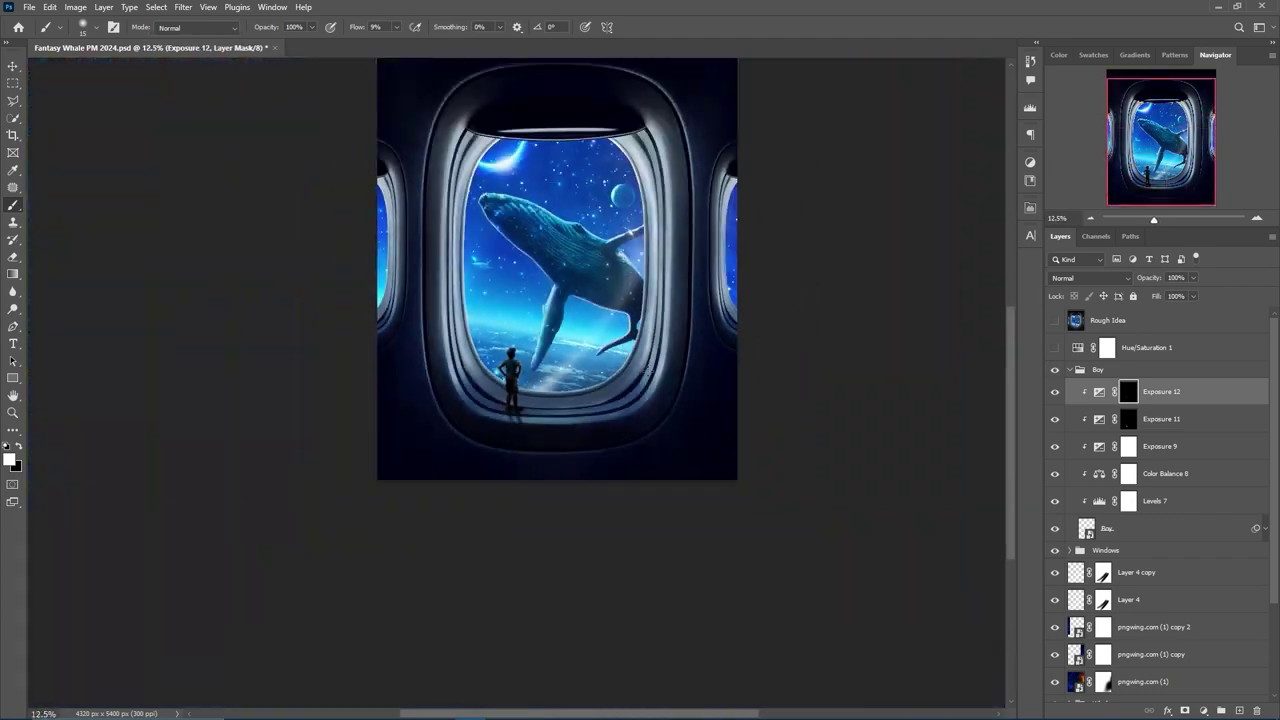
Add a new Exposure adjustment at the top of the Windows group.
click(1069, 370)
click(1069, 386)
click(1187, 711)
Set Exposure 13 to -2.56 and invert its mask to black.
click(1170, 523)
drag(916, 280, 884, 280)
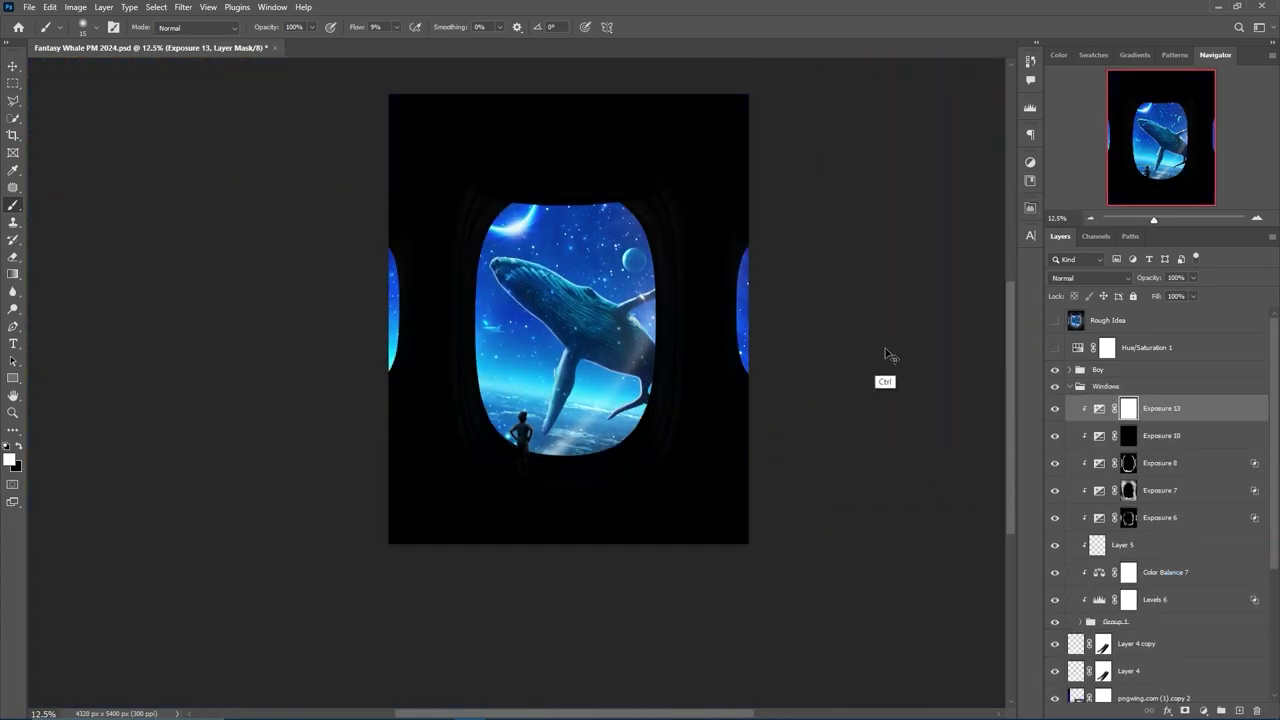
key(ctrl+i)
Paint a large soft diagonal shadow stroke across the window's right side.
key(bracketright)
mouse_move(656, 294)
mouse_down()
mouse_move(677, 414)
mouse_move(700, 394)
mouse_move(671, 389)
mouse_move(667, 296)
mouse_up()
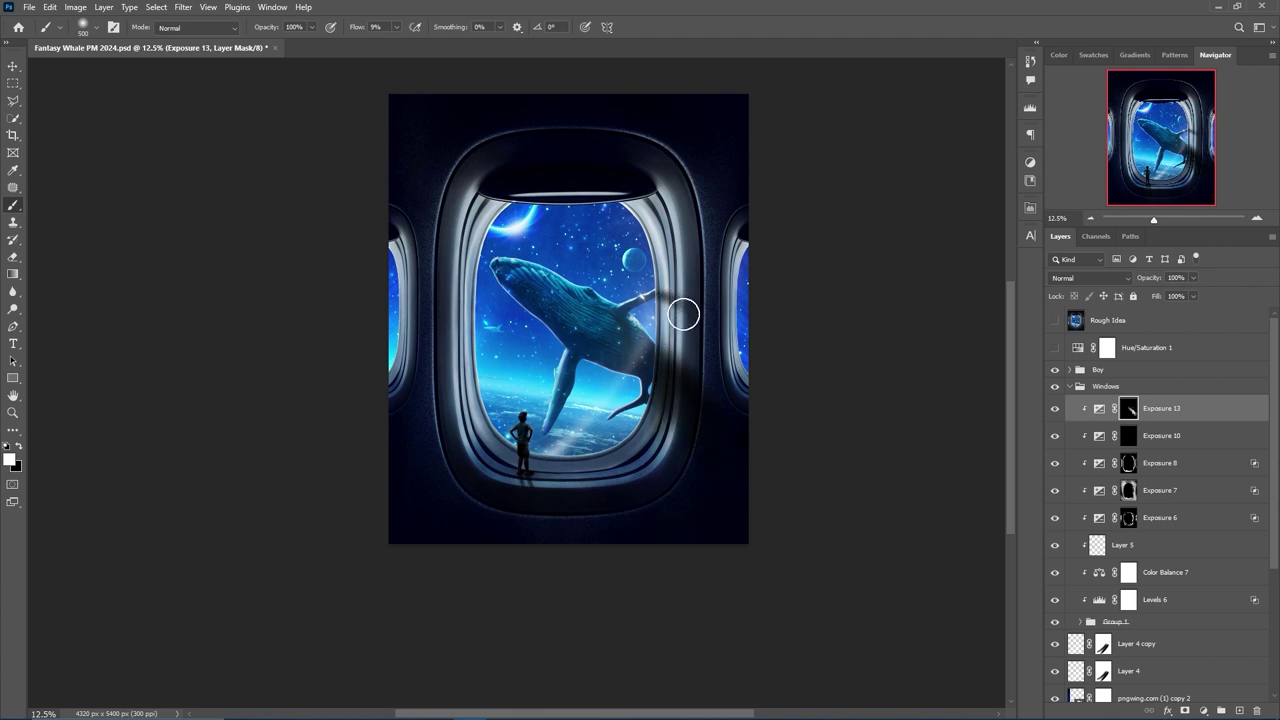
key(bracketright)
key(bracketright)
key(bracketright)
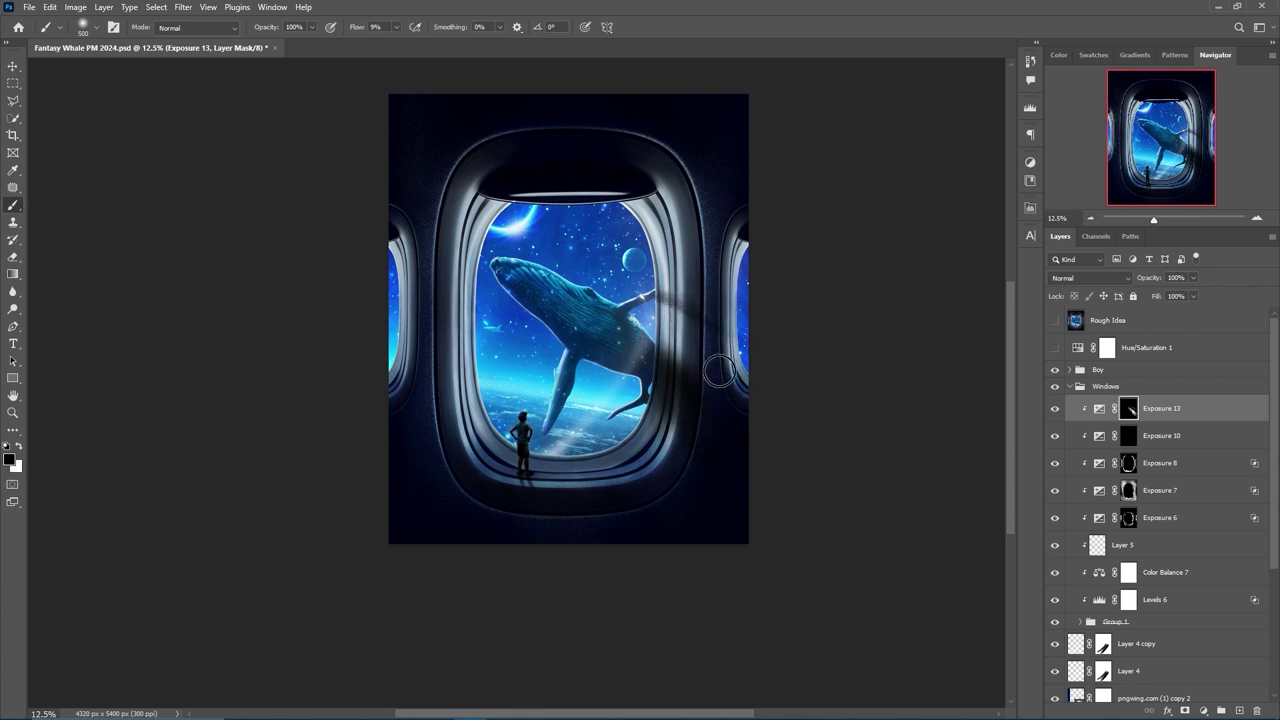
Blend the shadow layer in Multiply at 68% opacity.
drag(1193, 278, 1161, 290)
click(1088, 278)
click(1062, 336)
Collapse the Windows group and add a new Exposure adjustment above it.
click(1069, 387)
click(1069, 388)
click(1069, 387)
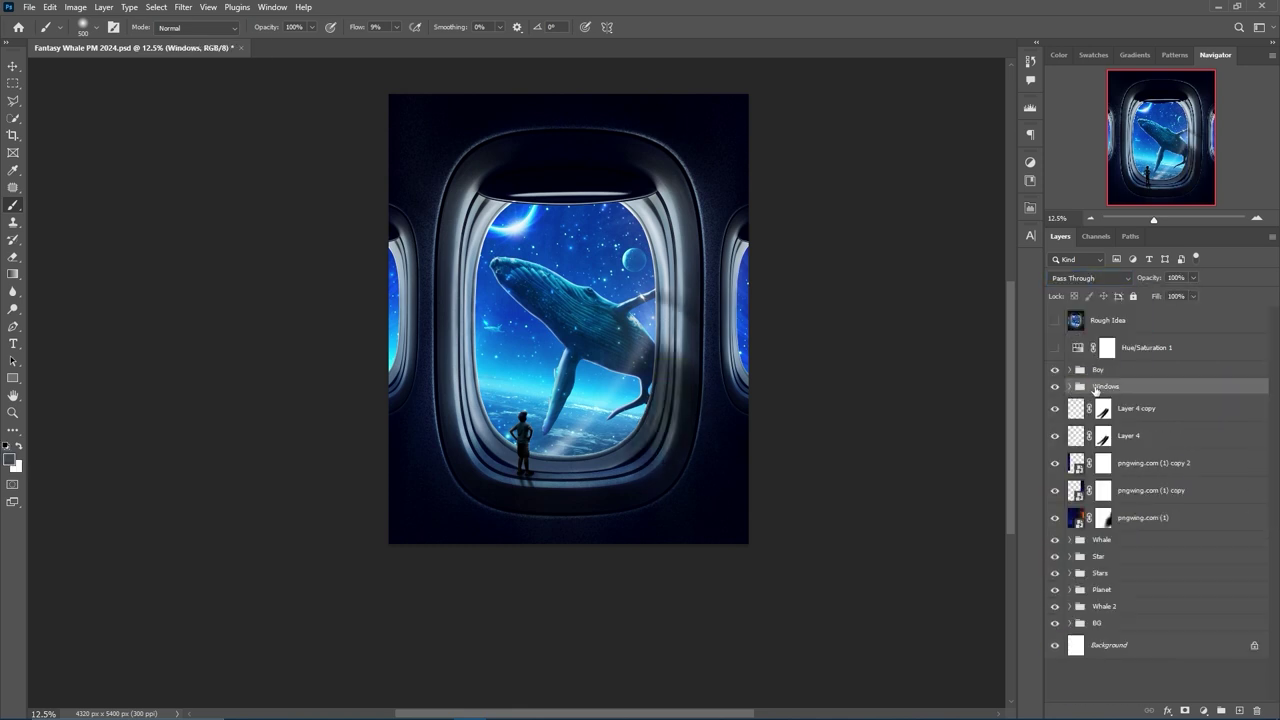
Mask Exposure 14 to the whale area and blend it in Soft Light at 63%.
key(ctrl+i)
drag(562, 302, 634, 309)
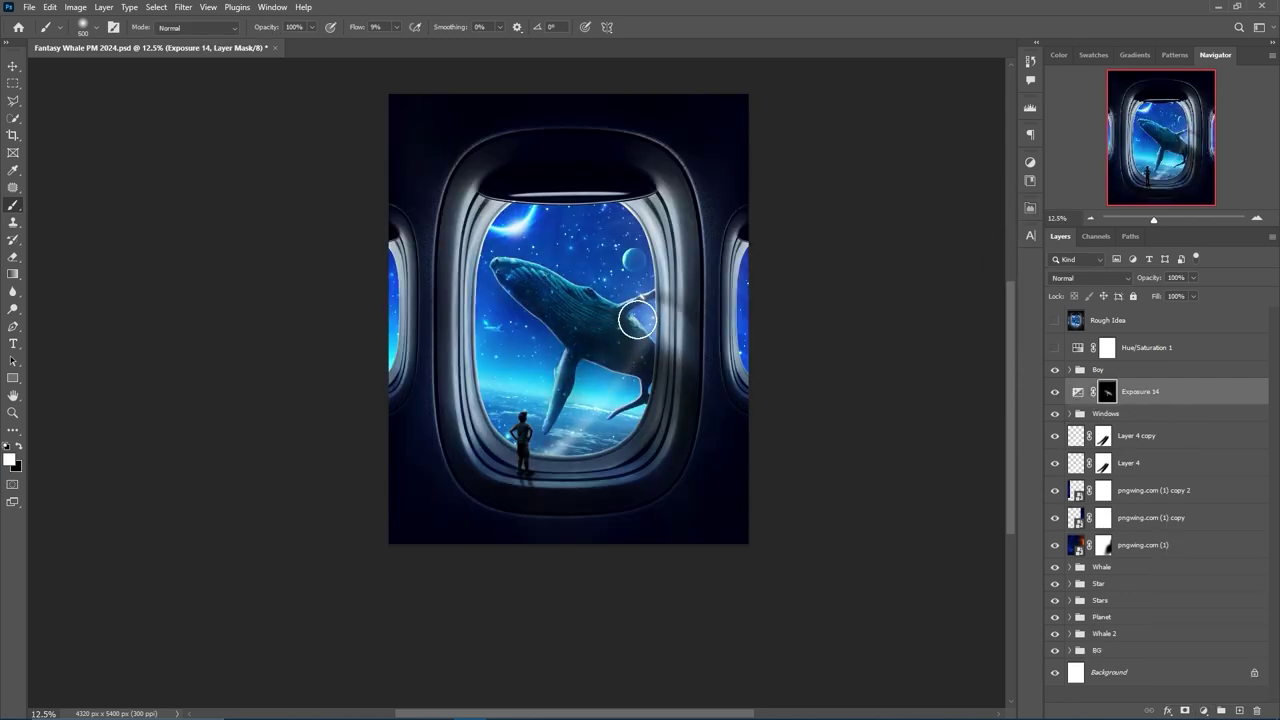
click(1090, 278)
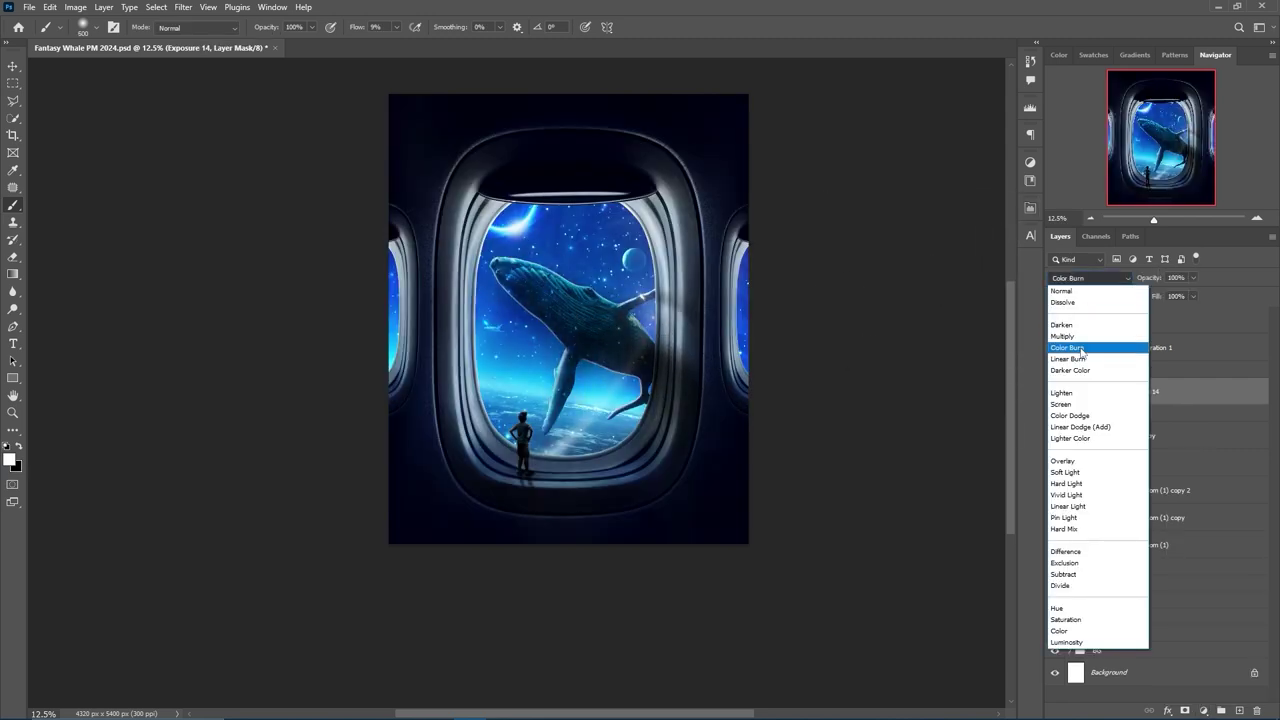
click(1089, 471)
key(6)
key(3)
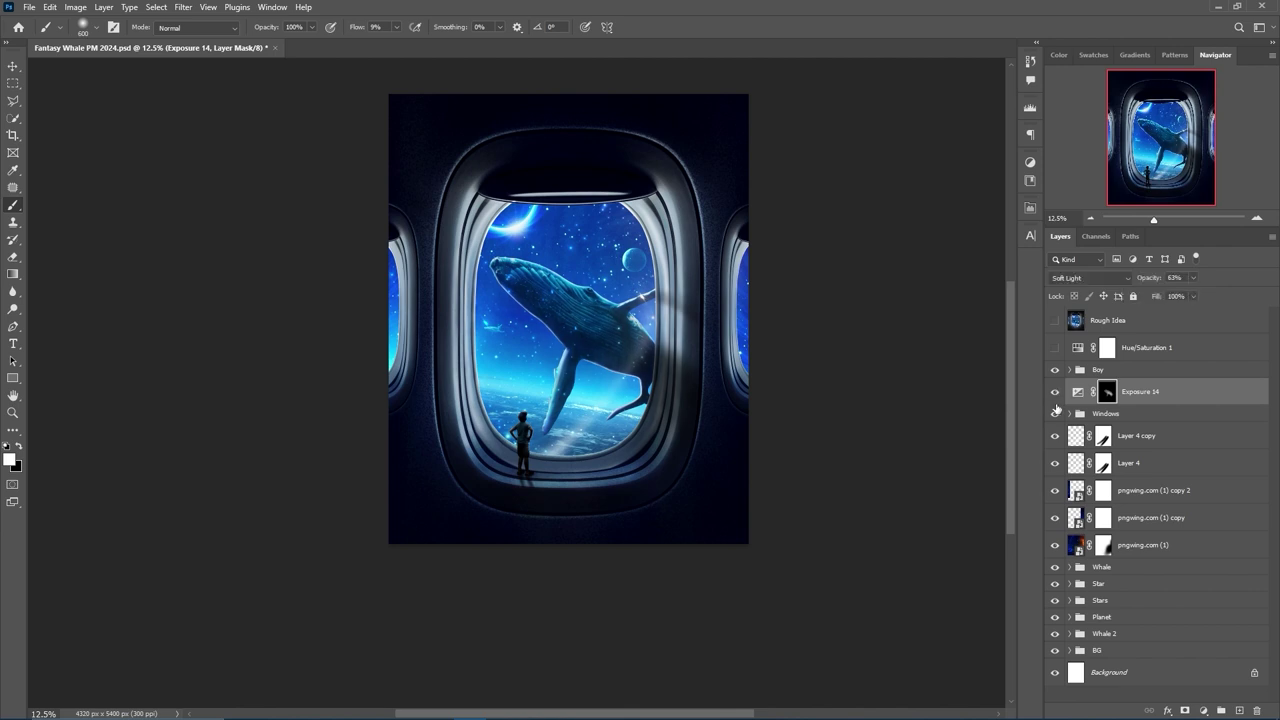
Add a Hue/Saturation adjustment above Exposure 13, trying then resetting hue and lightness.
click(1128, 436)
key(bracketright)
key(bracketright)
key(bracketright)
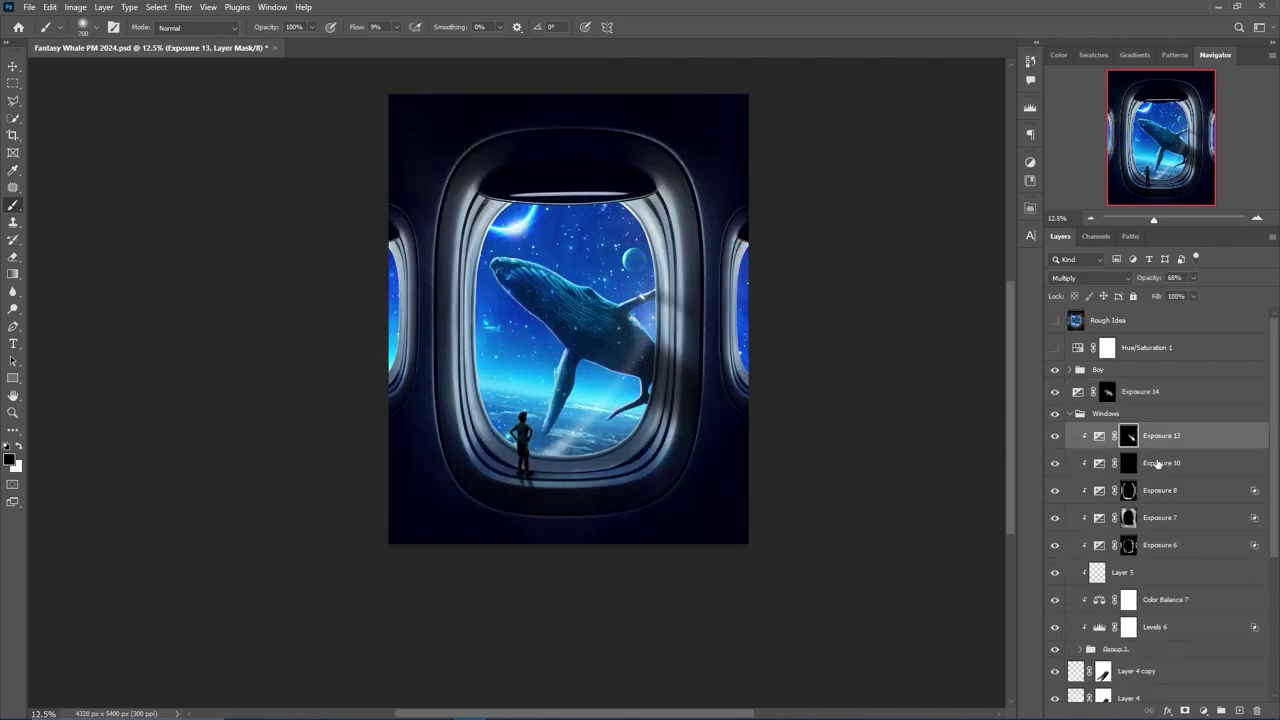
key(Delete)
click(1203, 710)
drag(916, 348, 858, 348)
drag(916, 297, 905, 297)
key(ctrl+z)
key(ctrl+z)
key(ctrl+z)
key(ctrl+z)
key(ctrl+z)
Clip Hue/Saturation 2, copy Exposure 13's mask onto it, and colorize it blue (hue 209).
key(ctrl+alt+g)
drag(1128, 463, 1129, 440)
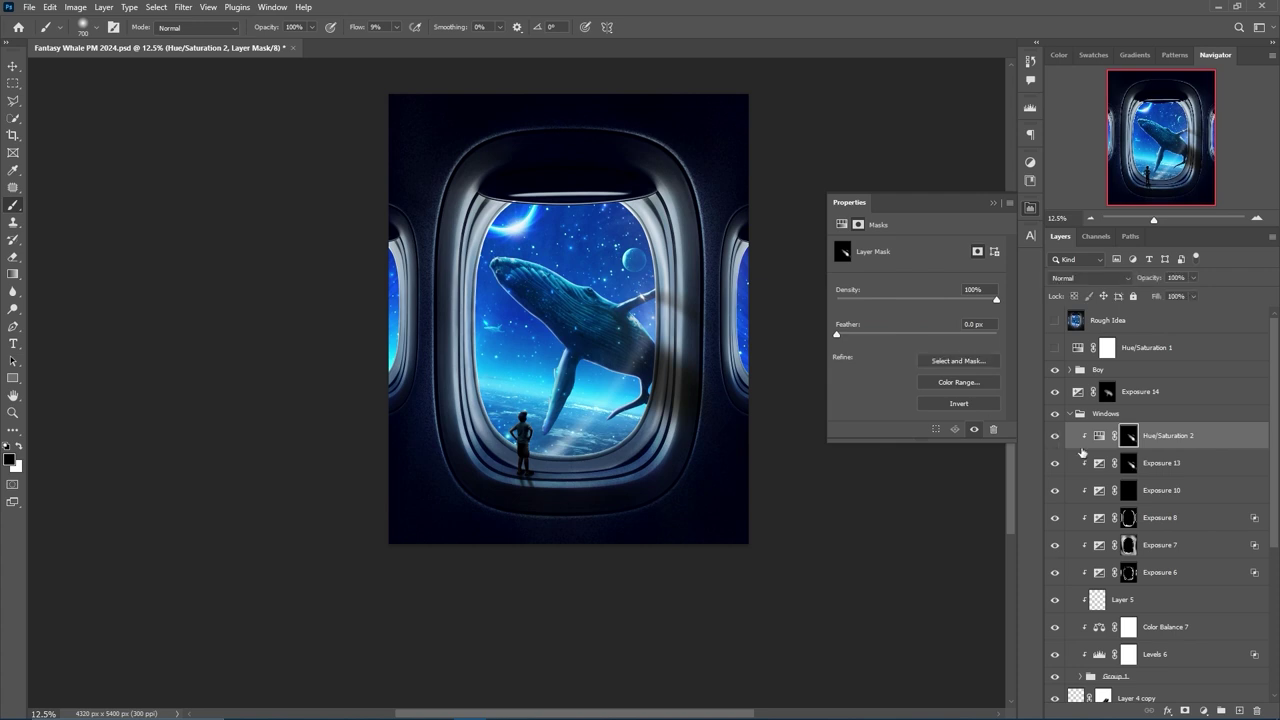
click(1099, 435)
key(ctrl+z)
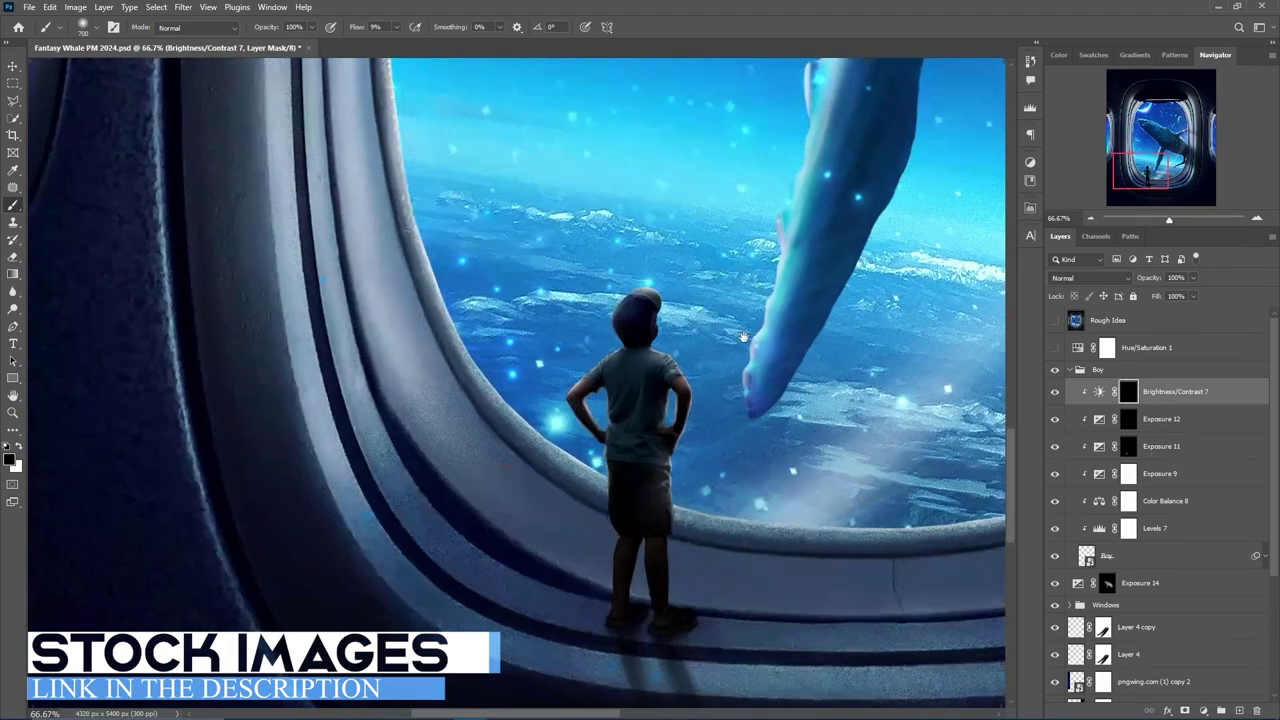
key(bracketleft)
key(bracketleft)
key(bracketleft)
Paint white on the Brightness/Contrast 7 mask to brighten the boy's arm and torso.
key(x)
mouse_move(600, 429)
mouse_down()
mouse_move(591, 459)
mouse_move(655, 360)
mouse_up()
scroll(670, 410, down, 5)
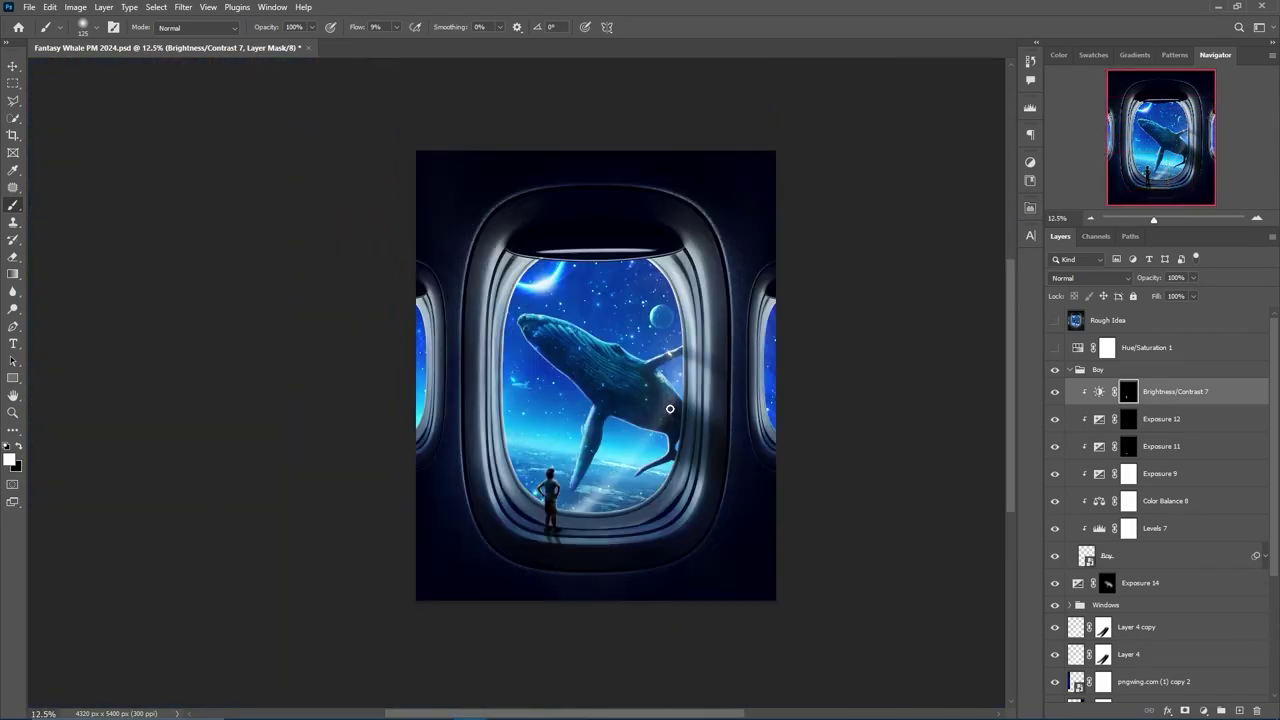
click(1069, 369)
Add a dark-blue Solid Color fill layer with blending opacity set to 20%.
click(1203, 710)
click(1190, 391)
key(Return)
drag(1192, 277, 1144, 293)
click(1090, 277)
double_click(1200, 375)
drag(1128, 529, 1121, 529)
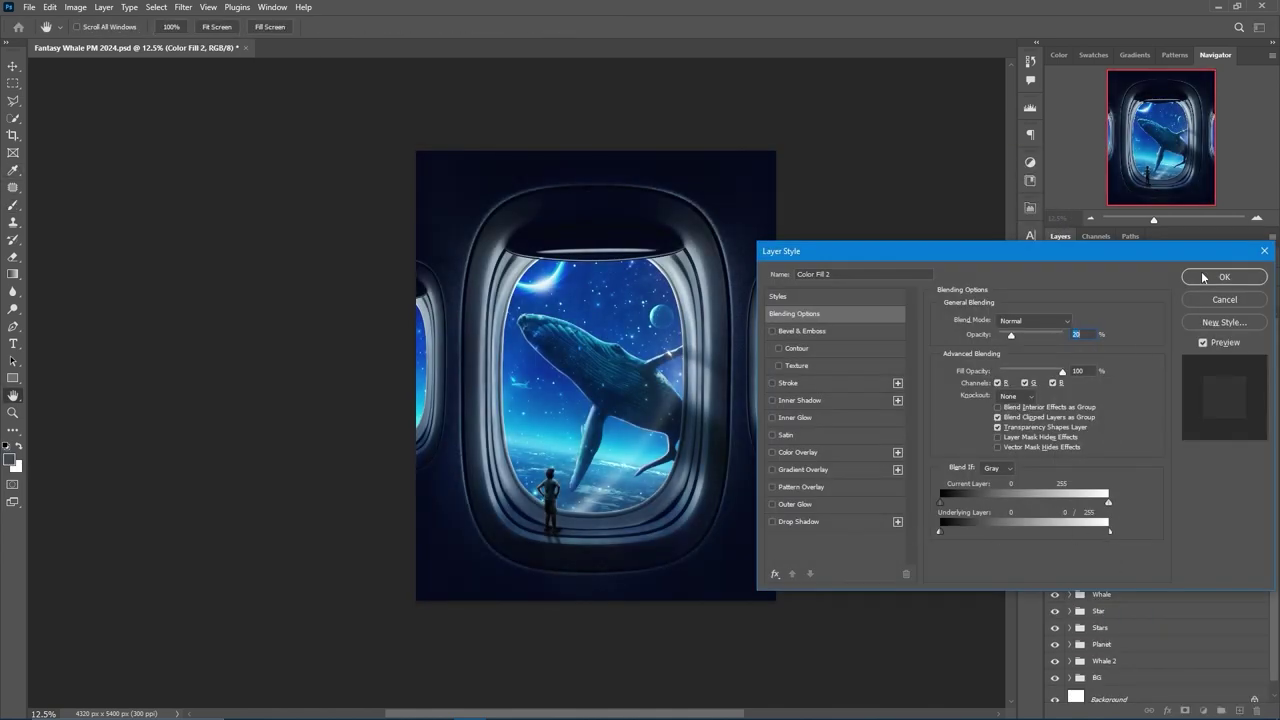
key(Return)
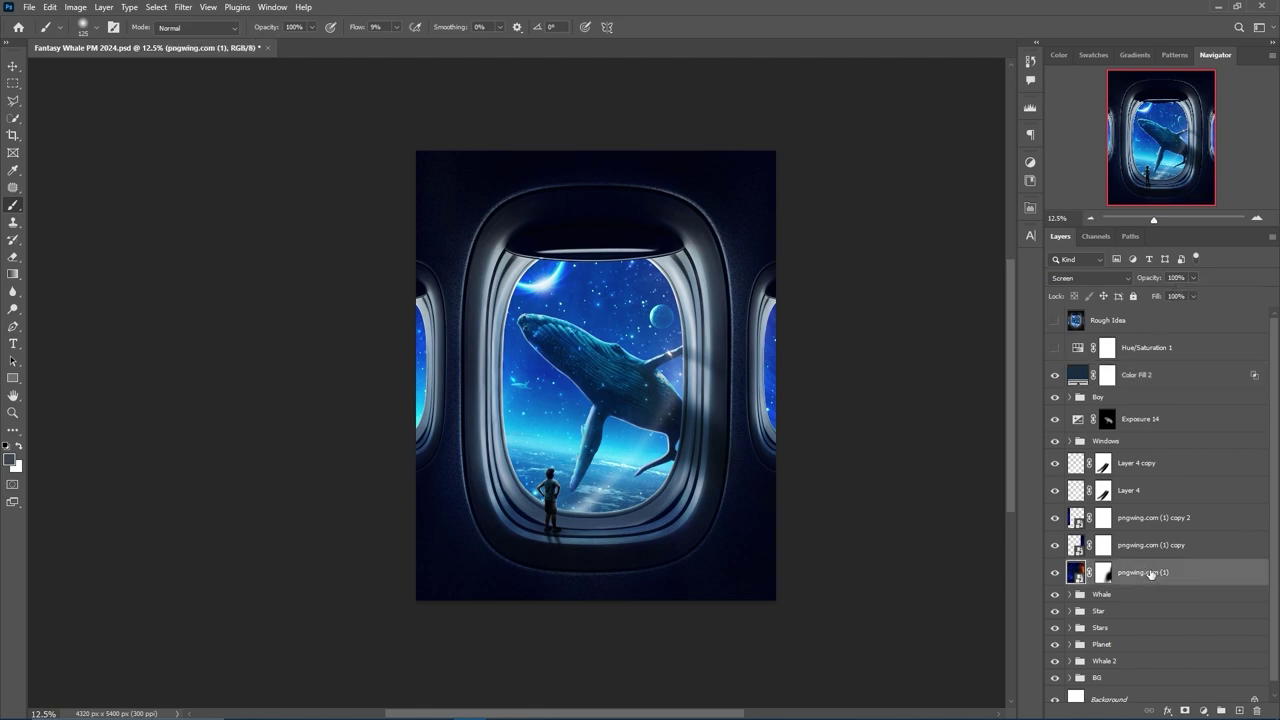
Duplicate the pngwing window layer above Color Fill 2 in Screen mode and scale it up.
drag(1143, 572, 1150, 378)
click(1103, 375)
key(ctrl+t)
drag(850, 396, 860, 385)
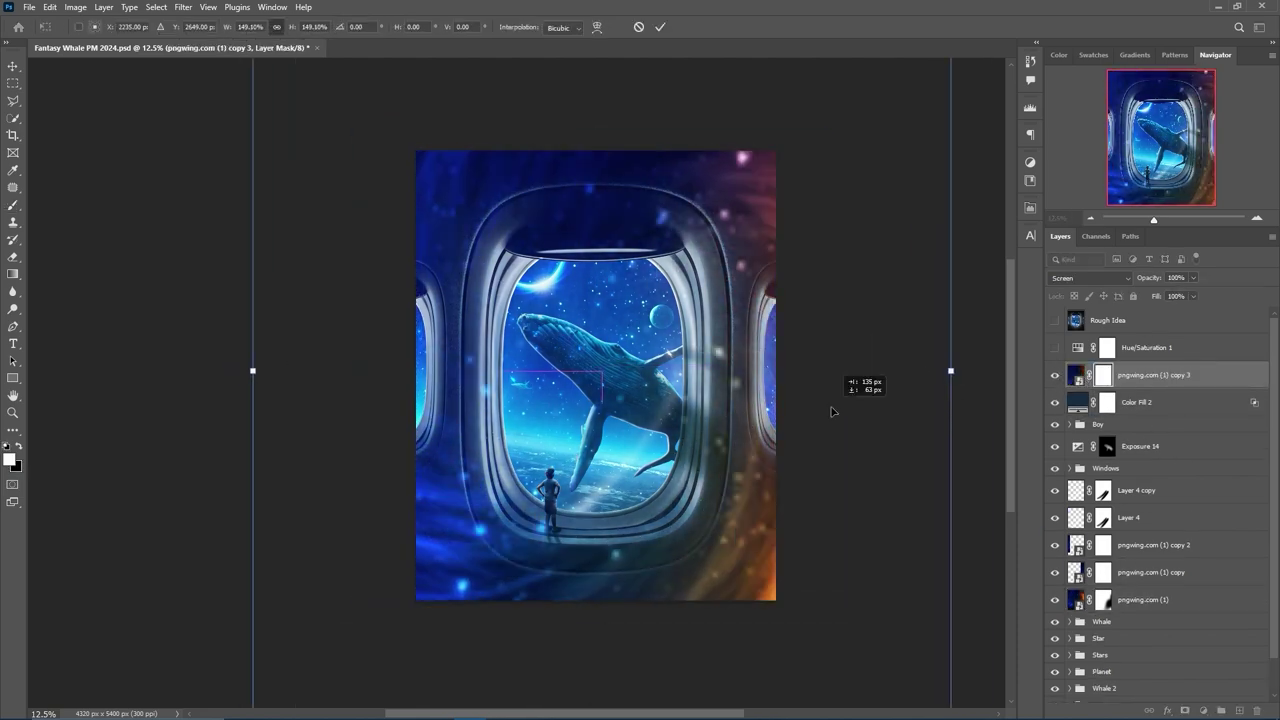
key(Return)
key(b)
click(1076, 375)
Try Hard Light on the copy, then settle on Screen at 17% opacity.
drag(1192, 277, 1150, 296)
click(1090, 277)
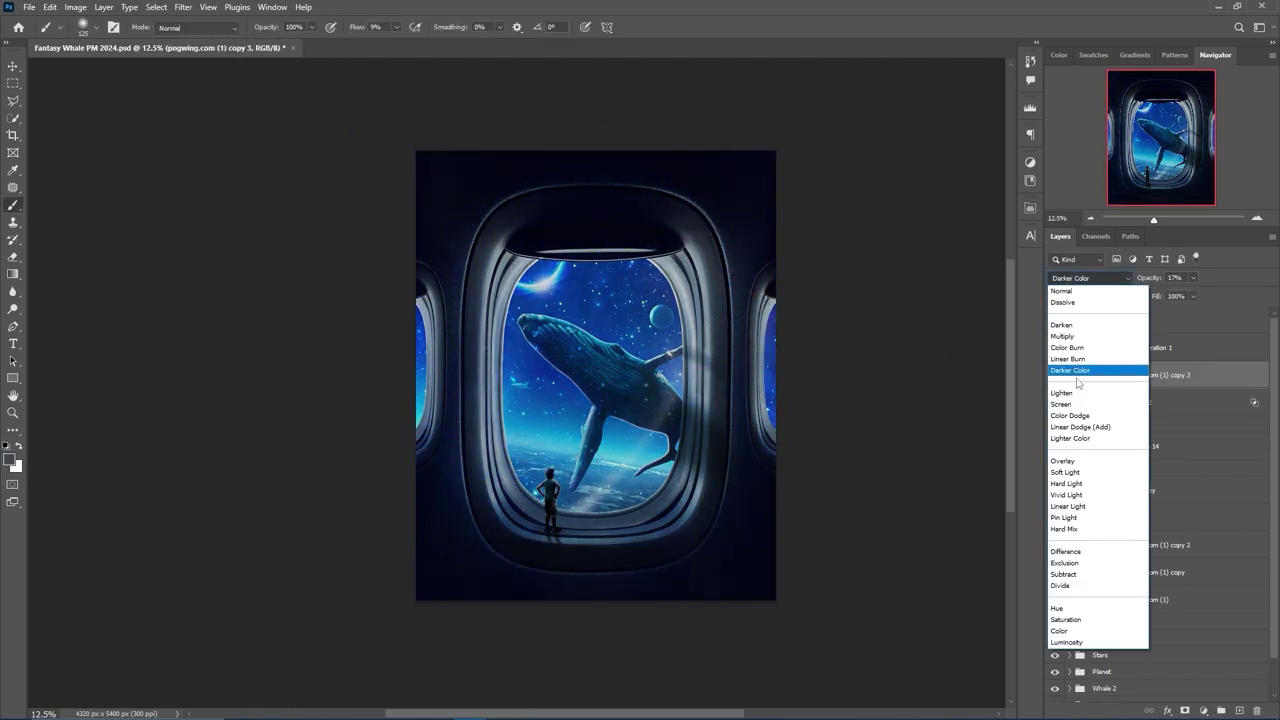
click(1066, 483)
click(1090, 277)
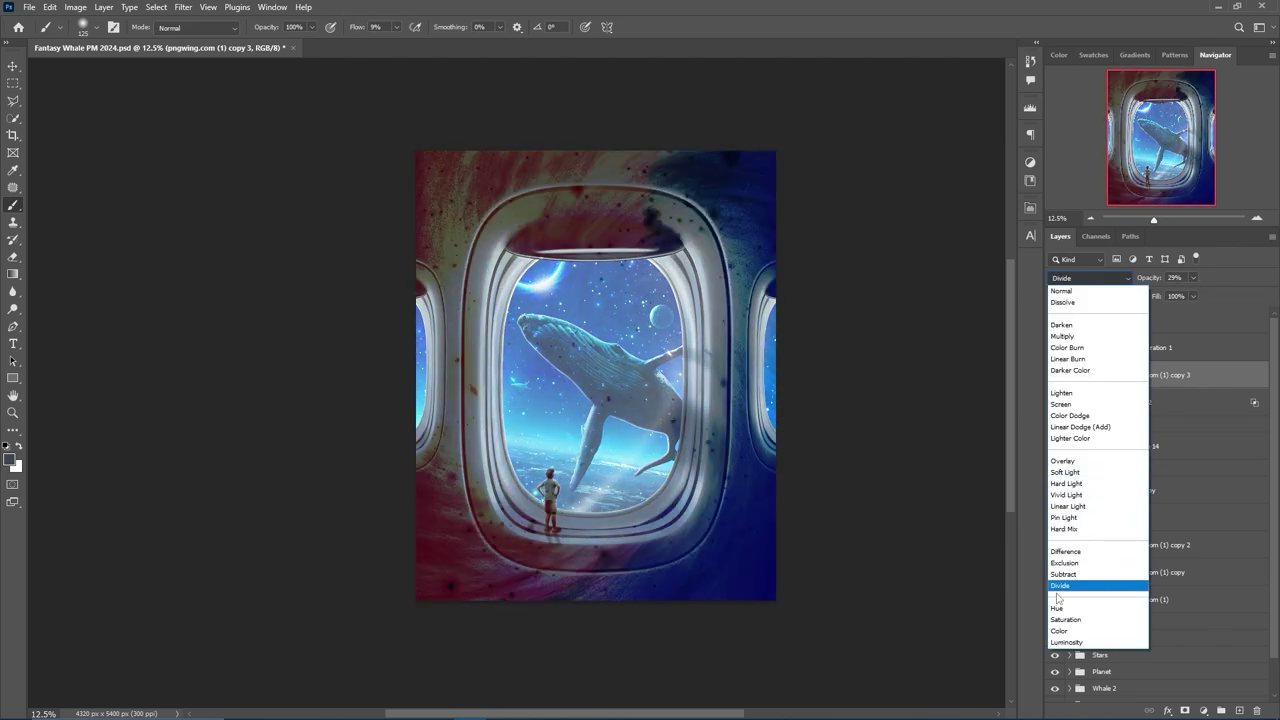
click(1061, 404)
mouse_move(1192, 277)
mouse_down()
mouse_move(1183, 296)
mouse_move(1244, 296)
mouse_up()
key(ctrl+minus)
Add a Levels adjustment clipped to the window copy.
click(1203, 710)
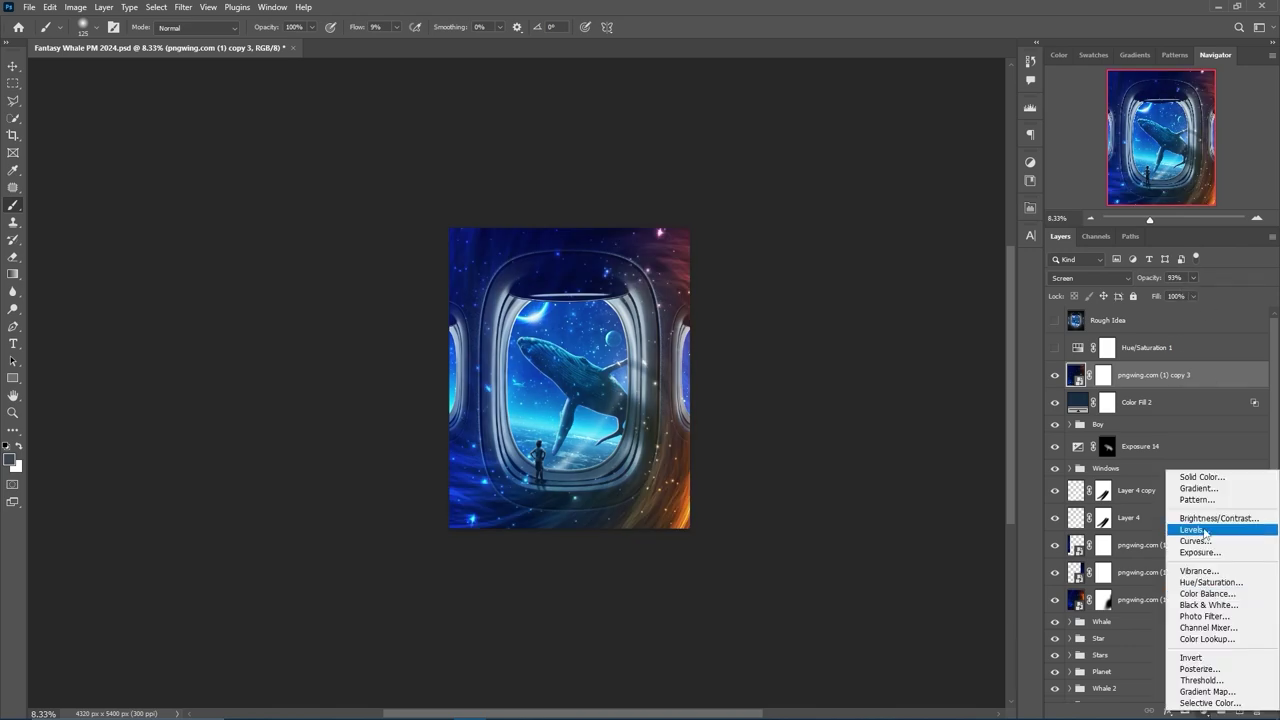
click(1200, 528)
key(ctrl+alt+g)
key(ctrl+0)
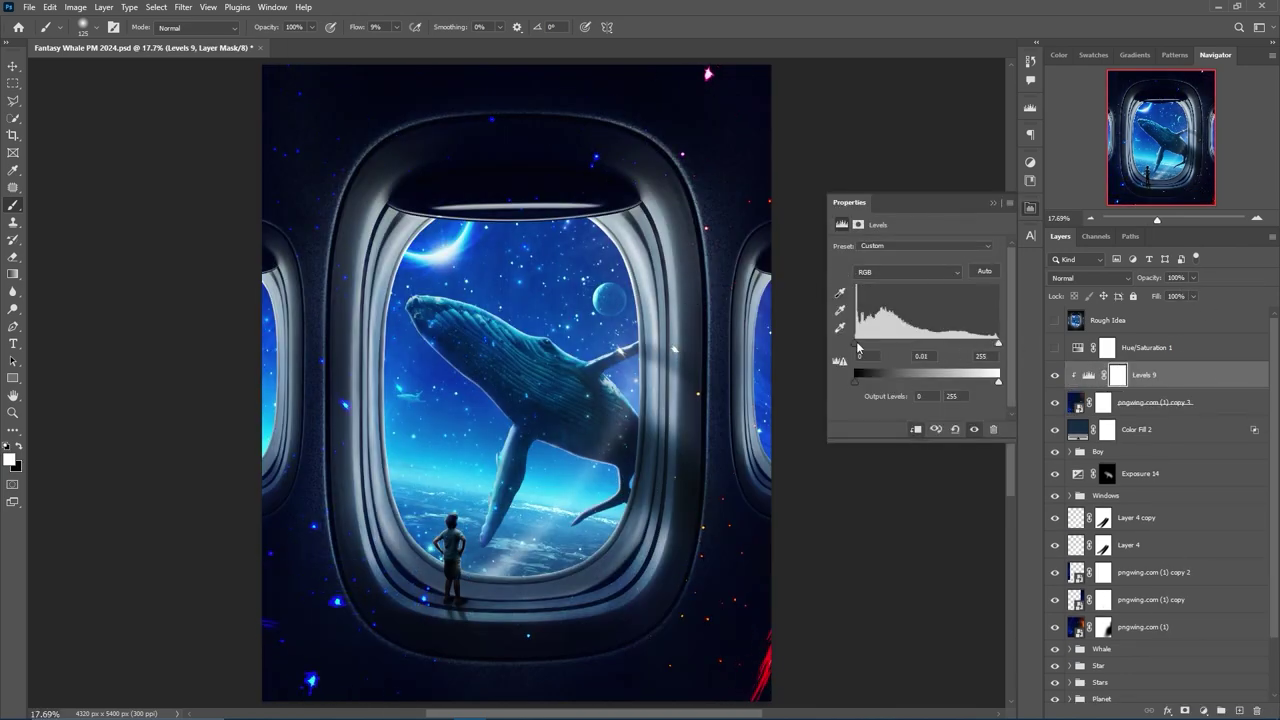
click(1030, 207)
Merge the copy with Levels and fully desaturate the merged layer with Hue/Saturation.
click(1155, 402)
key(ctrl+u)
drag(602, 272, 520, 270)
key(Escape)
key(ctrl+e)
key(ctrl+u)
key(Return)
Blur the merged layer, then delete the Levels 9 layer.
click(183, 7)
click(371, 251)
key(Return)
key(b)
key(ctrl+minus)
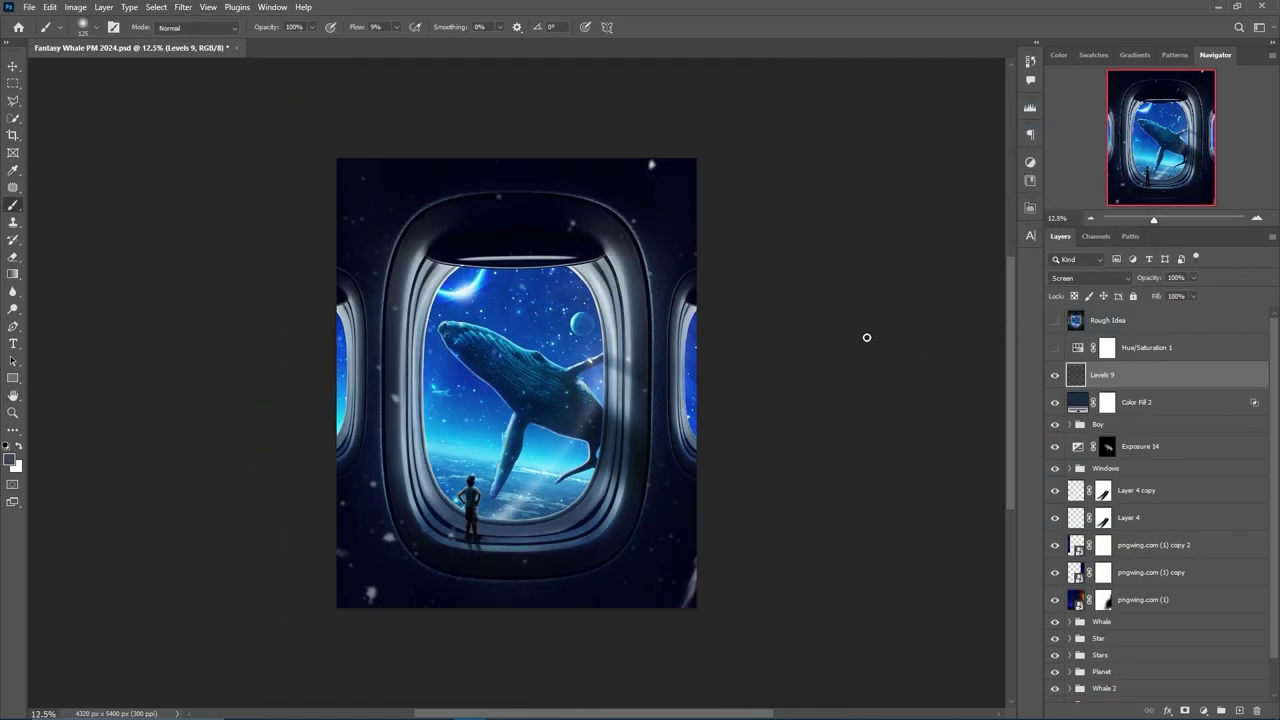
key(Delete)
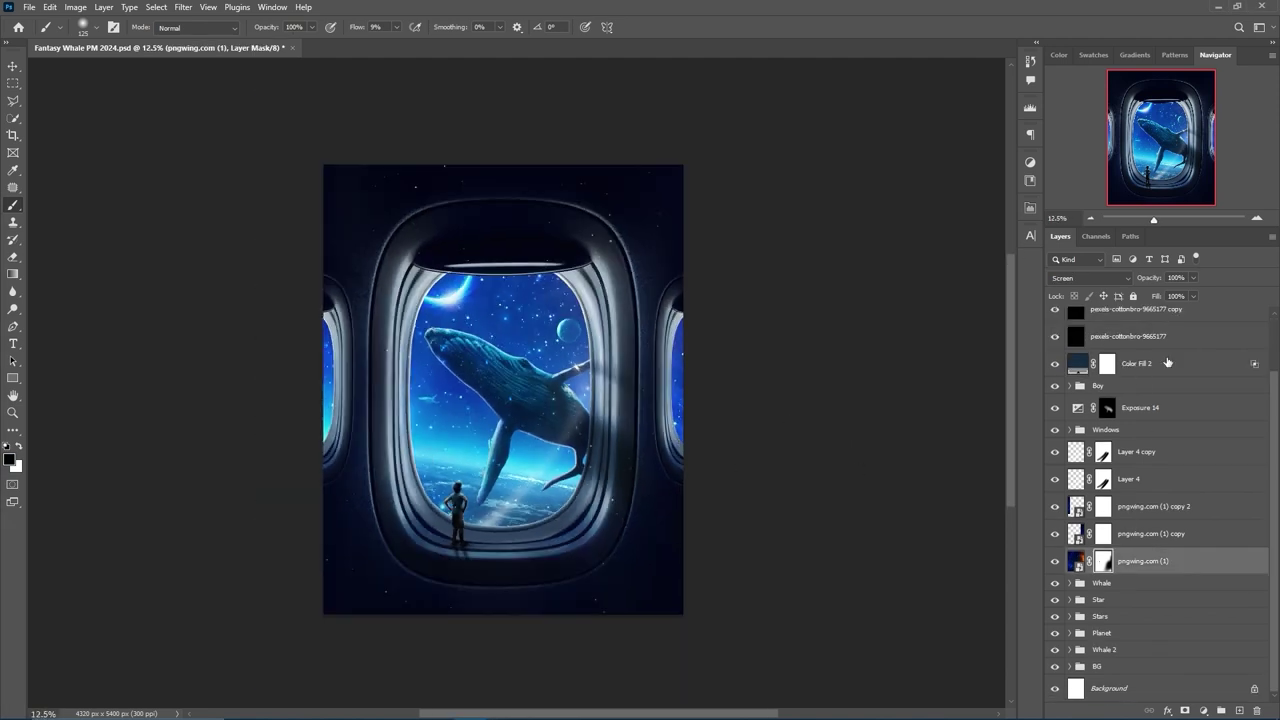
Convert Layer 6 to a Smart Object and apply the Camera Raw Filter to it.
scroll(1167, 363, up, 2)
click(1167, 375)
right_click(1167, 375)
click(1173, 278)
click(183, 7)
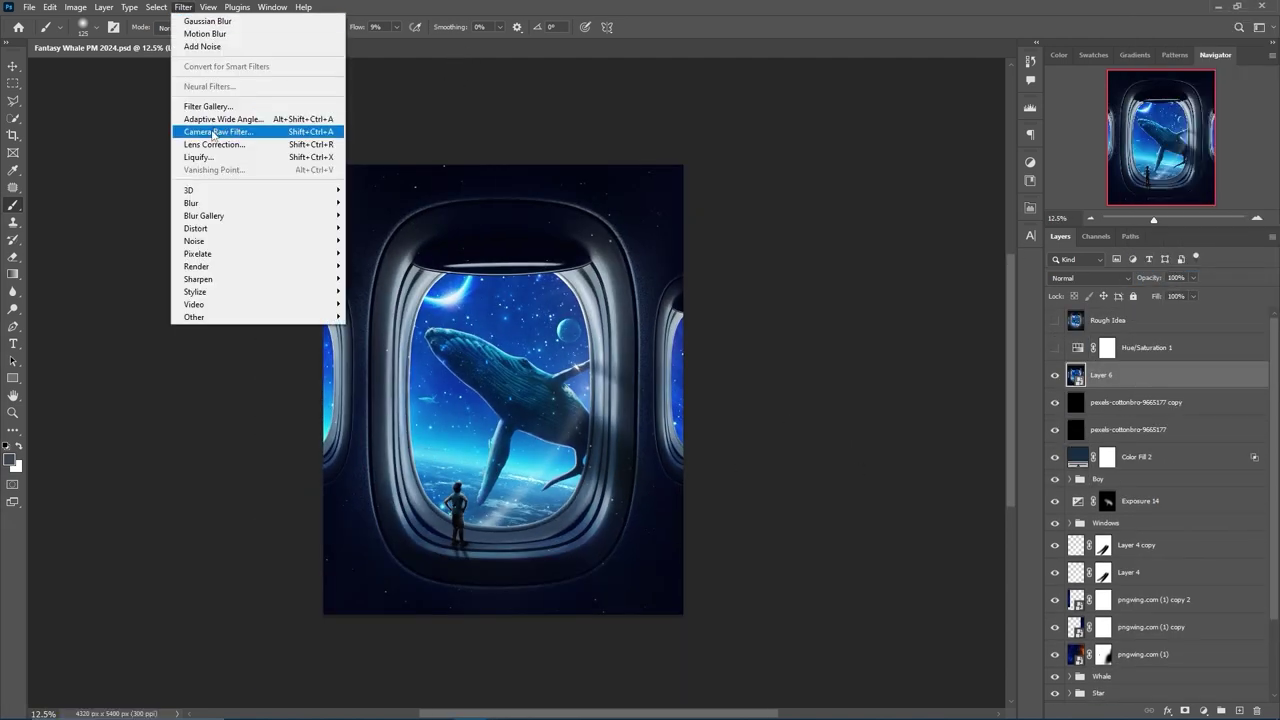
click(215, 126)
Set exposure -0.10 with slight contrast, purple tint, more texture/clarity/dehaze, and a -10 vignette.
drag(1150, 222, 1163, 263)
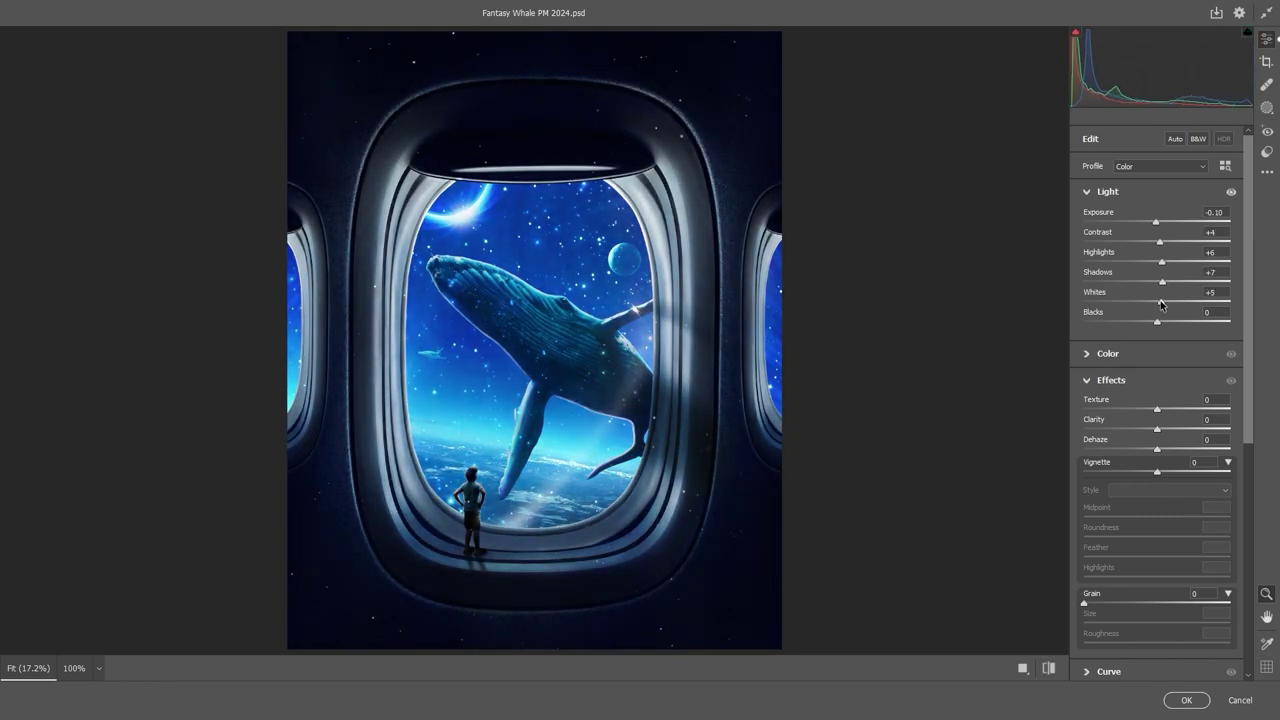
click(1108, 191)
click(1108, 218)
mouse_move(1157, 290)
mouse_down()
mouse_move(1188, 291)
mouse_move(1158, 291)
mouse_move(1159, 309)
mouse_move(1161, 273)
mouse_up()
click(1108, 218)
mouse_move(1157, 293)
mouse_down()
mouse_move(1168, 313)
mouse_move(1128, 337)
mouse_up()
mouse_move(1157, 402)
mouse_down()
mouse_move(1123, 402)
mouse_move(1100, 422)
mouse_move(1232, 436)
mouse_up()
drag(1128, 337, 1150, 337)
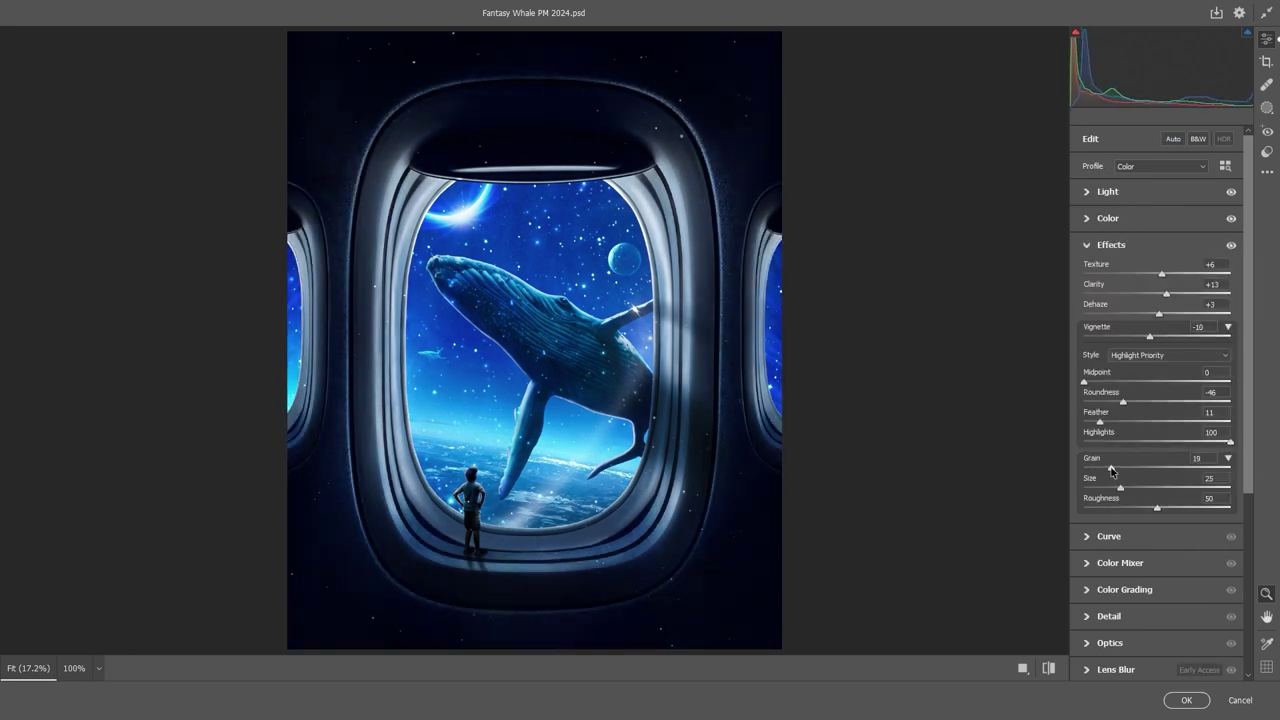
Add two tone-curve points, nudging the midtones slightly brighter.
click(1109, 536)
click(1119, 424)
click(1192, 349)
click(1157, 387)
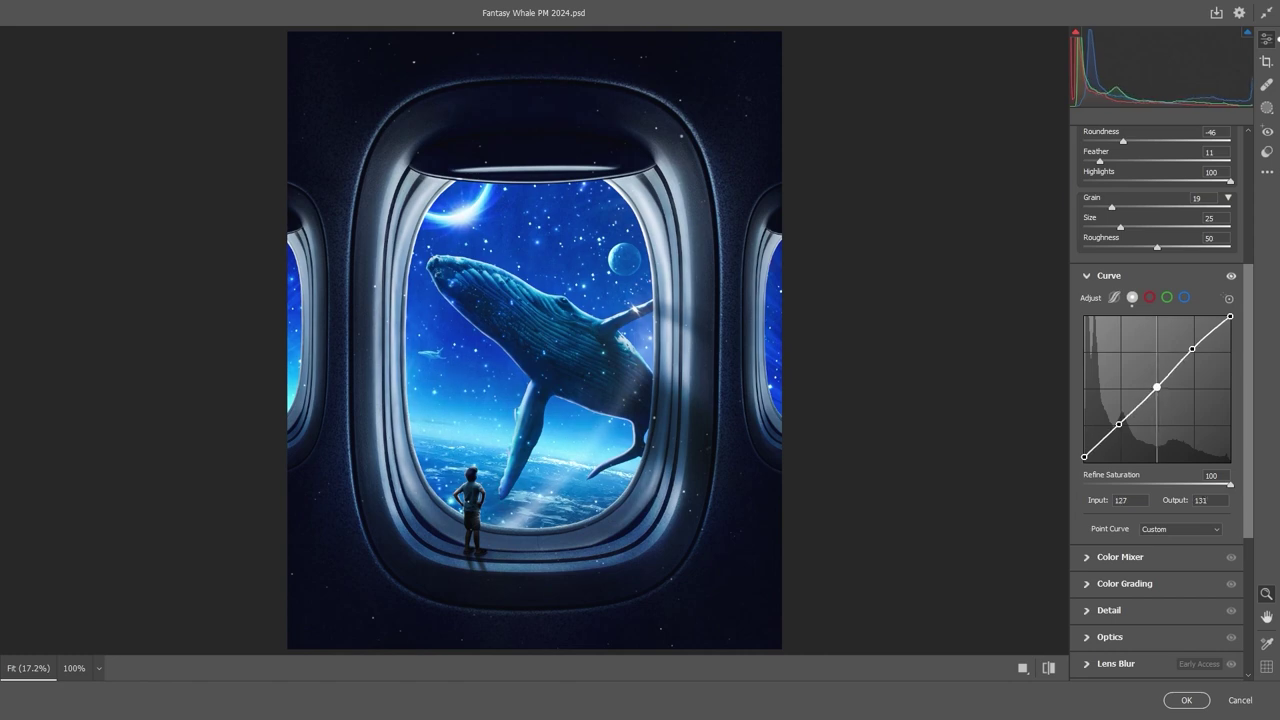
In the Color Mixer, brighten purples, reset Aquas saturation to 0, and slightly reduce Blues saturation.
click(1120, 557)
drag(1156, 484, 1158, 488)
drag(1157, 504, 1155, 506)
click(1127, 345)
drag(1157, 384, 1189, 385)
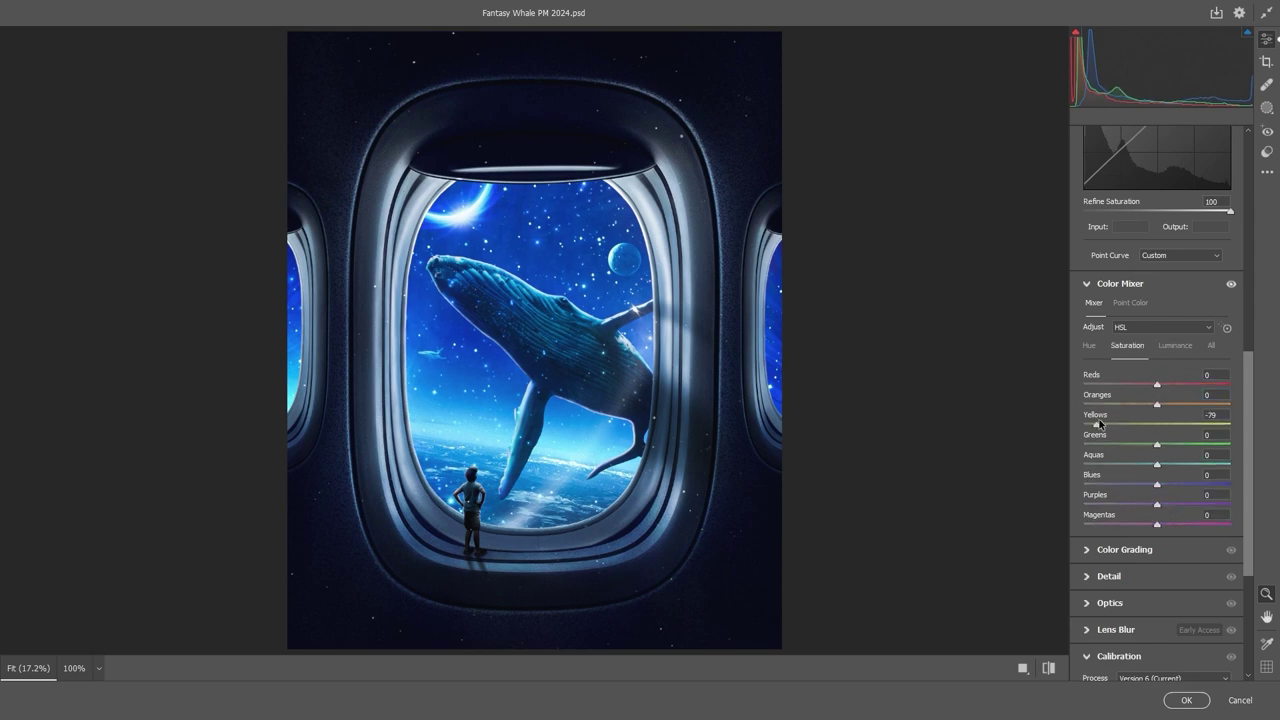
double_click(1083, 464)
drag(1157, 484, 1157, 490)
click(1090, 345)
Tint shadows blue-violet, set Red Primary hue to +1, apply, and add Color Lookup 1.
click(1124, 549)
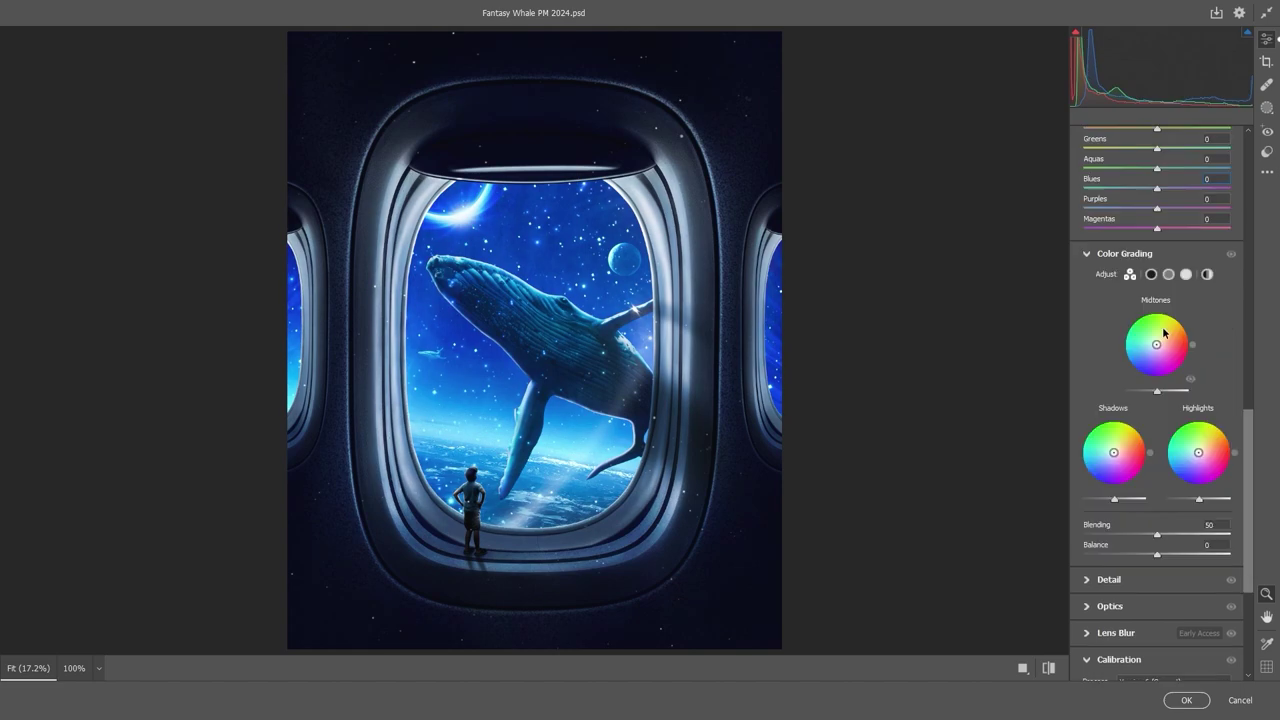
drag(1128, 433, 1105, 481)
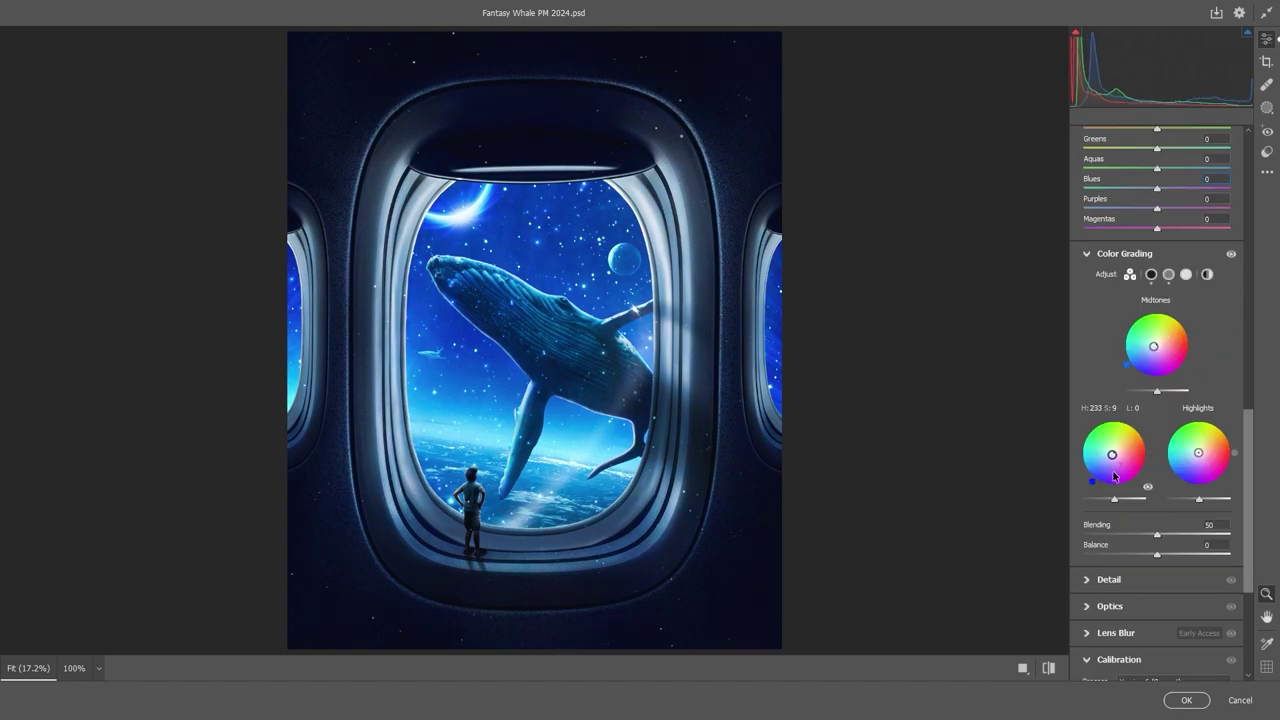
click(1109, 579)
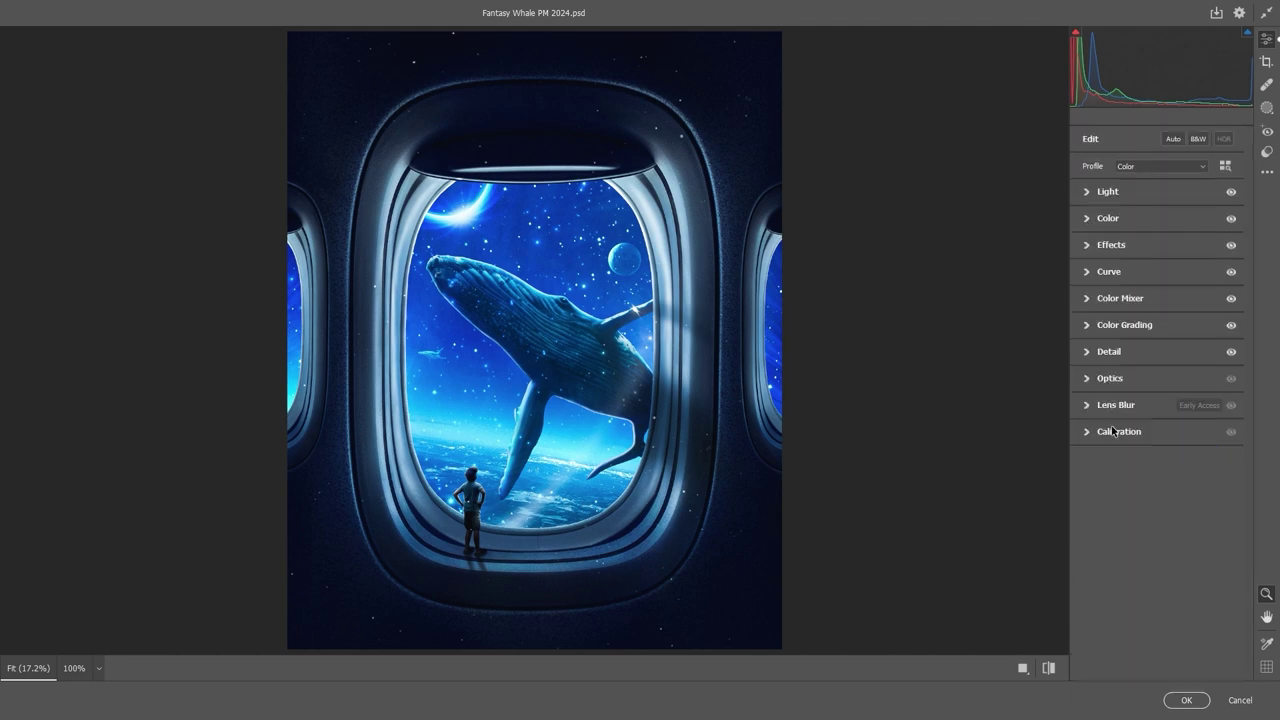
mouse_move(1208, 533)
mouse_down()
mouse_move(1159, 540)
mouse_move(1158, 587)
mouse_up()
drag(1157, 648, 1098, 649)
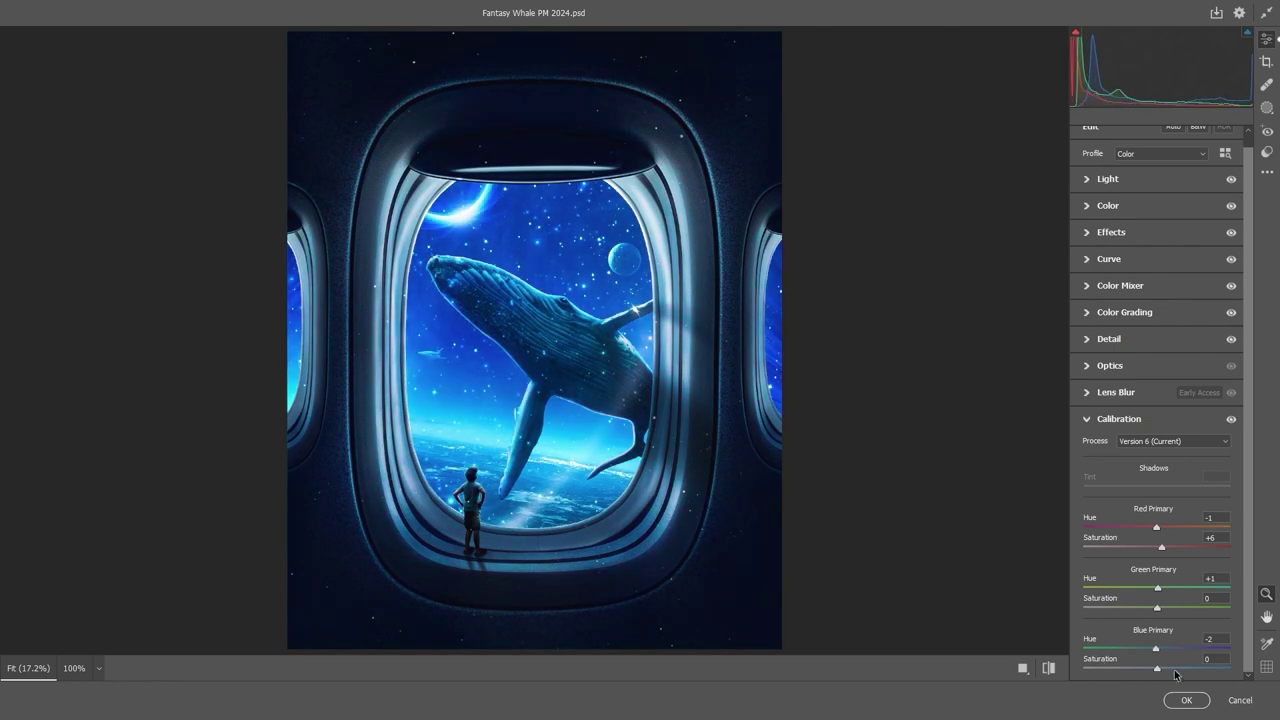
click(1195, 701)
click(1205, 710)
click(1220, 600)
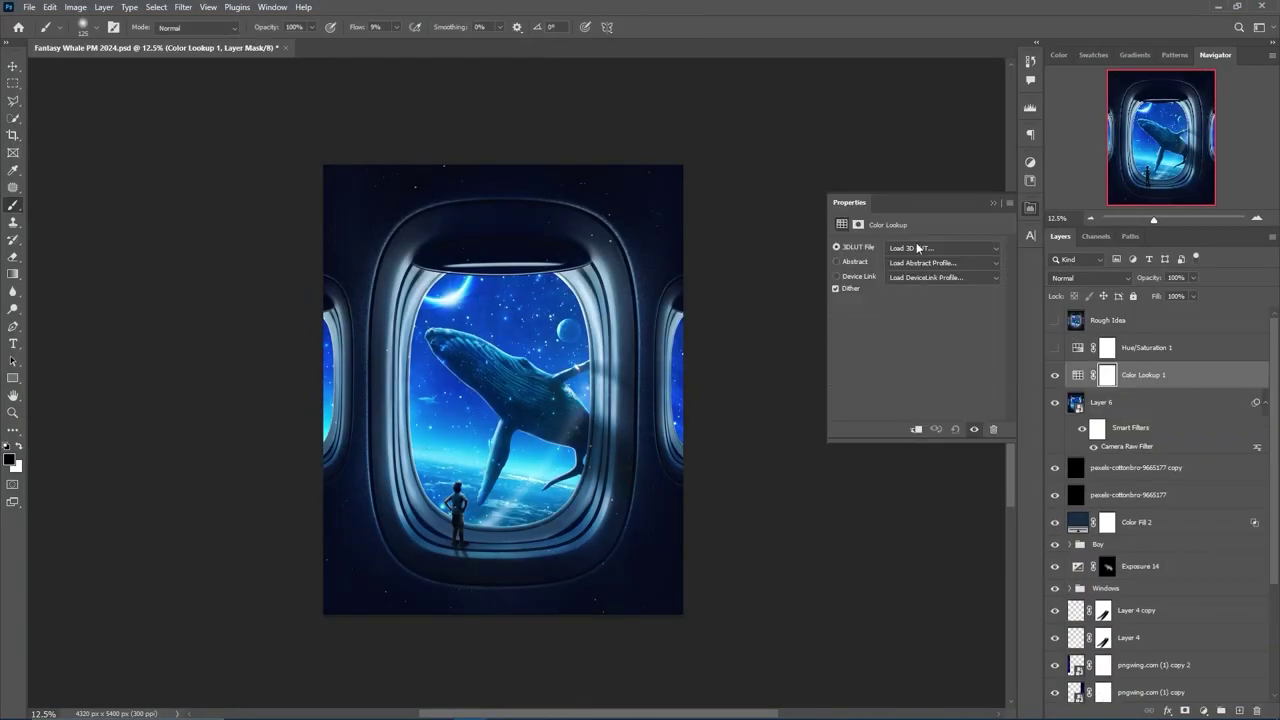
Add a second Color Lookup adjustment layer, Color Lookup 2, above Color Lookup 1.
scroll(940, 247, down, 3)
scroll(911, 284, down, 2)
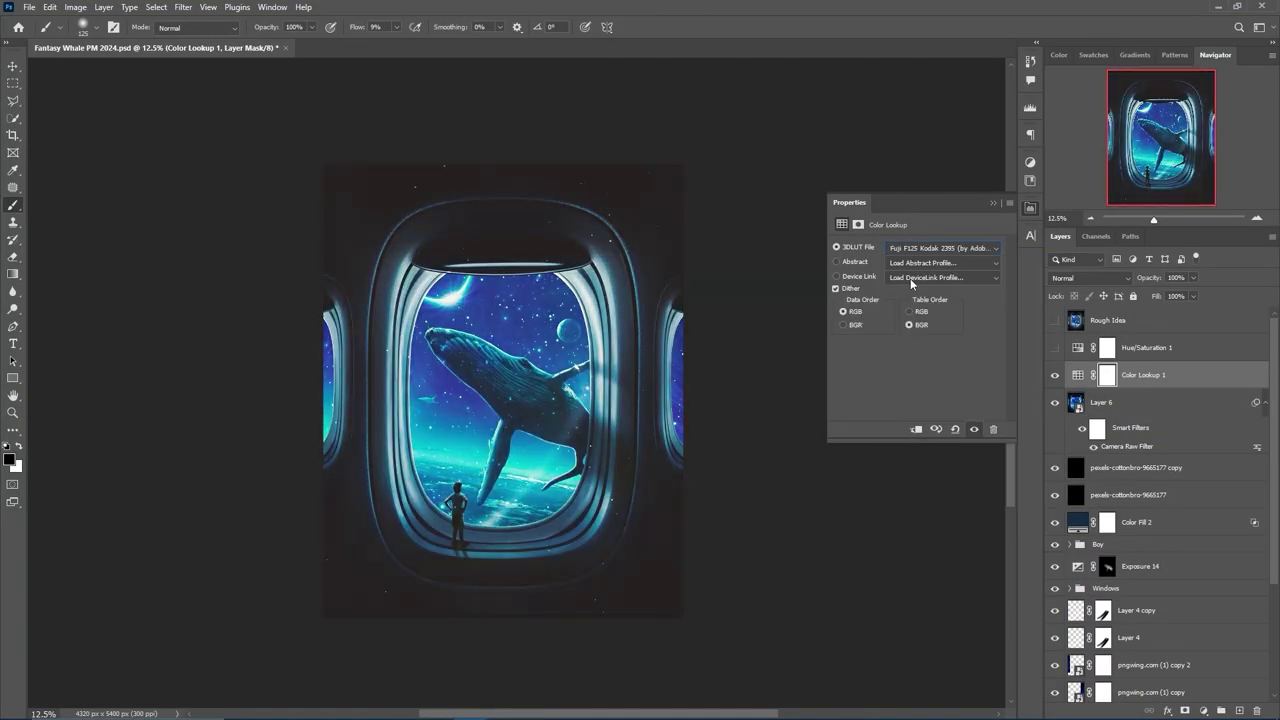
scroll(911, 284, down, 2)
scroll(911, 284, down, 2)
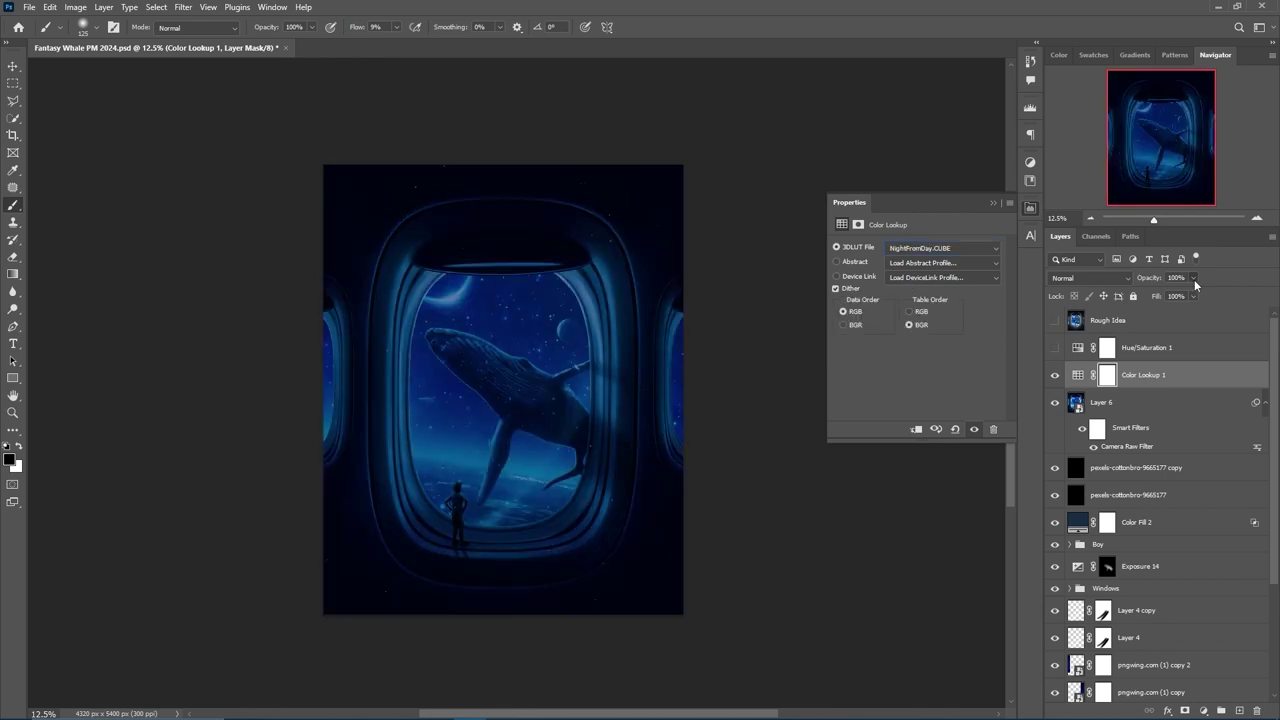
click(940, 247)
click(930, 628)
scroll(958, 298, down, 1)
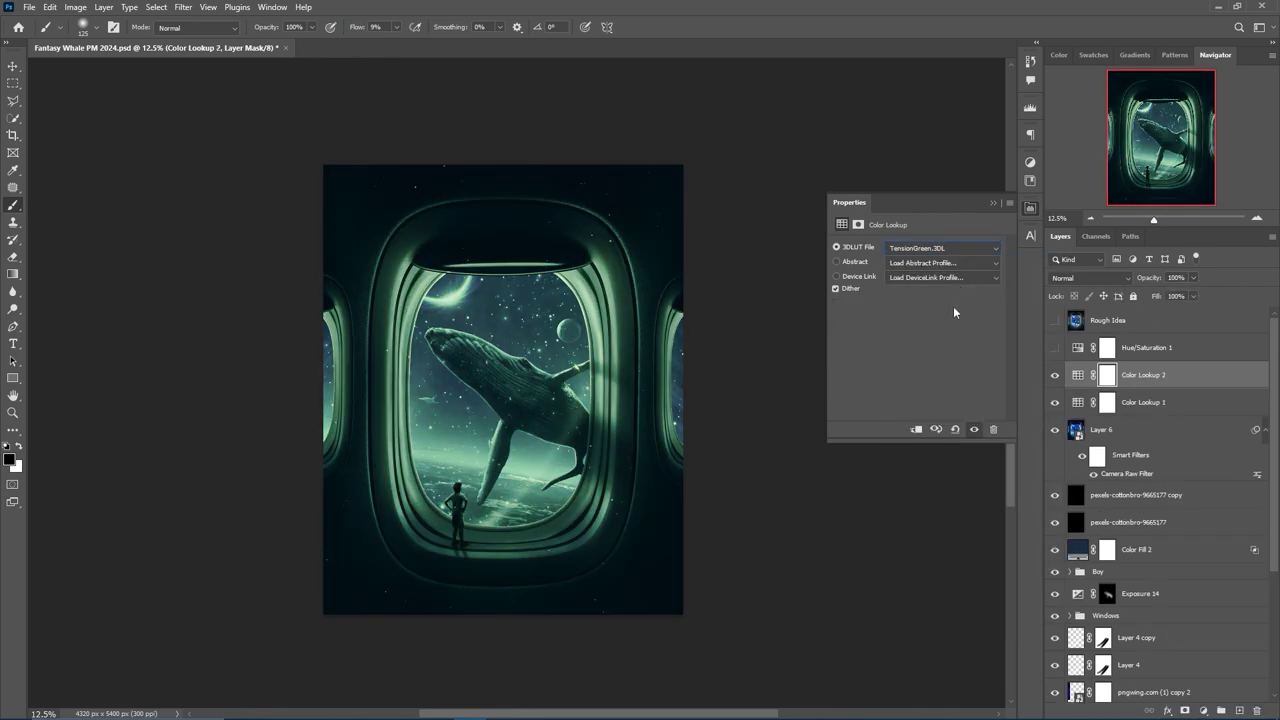
scroll(958, 298, down, 1)
scroll(958, 298, down, 1)
Compare blend modes and set Color Lookup 2 to Hue at 100% opacity.
double_click(1180, 374)
key(Escape)
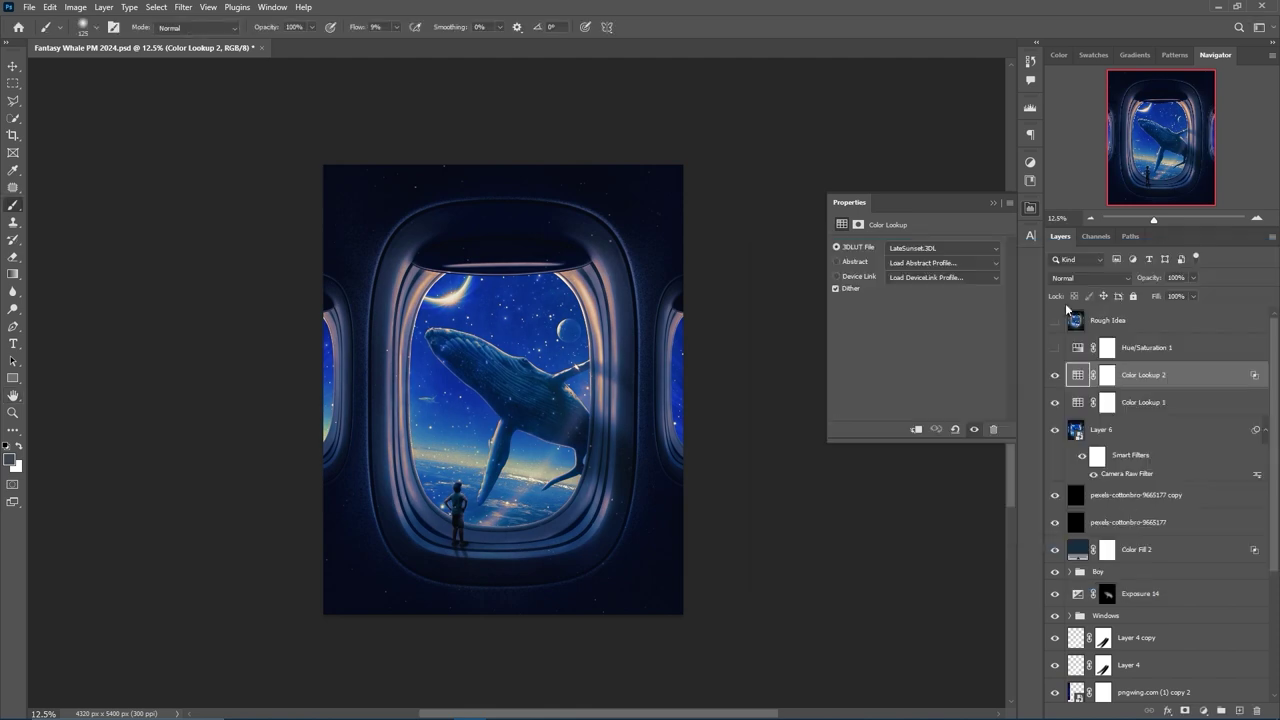
click(1088, 277)
click(1078, 438)
click(1088, 277)
click(1070, 370)
key(Down)
key(Down)
key(Down)
key(Down)
key(Down)
key(Down)
key(Down)
key(Down)
key(Down)
key(Down)
key(Down)
key(Down)
key(Down)
key(Up)
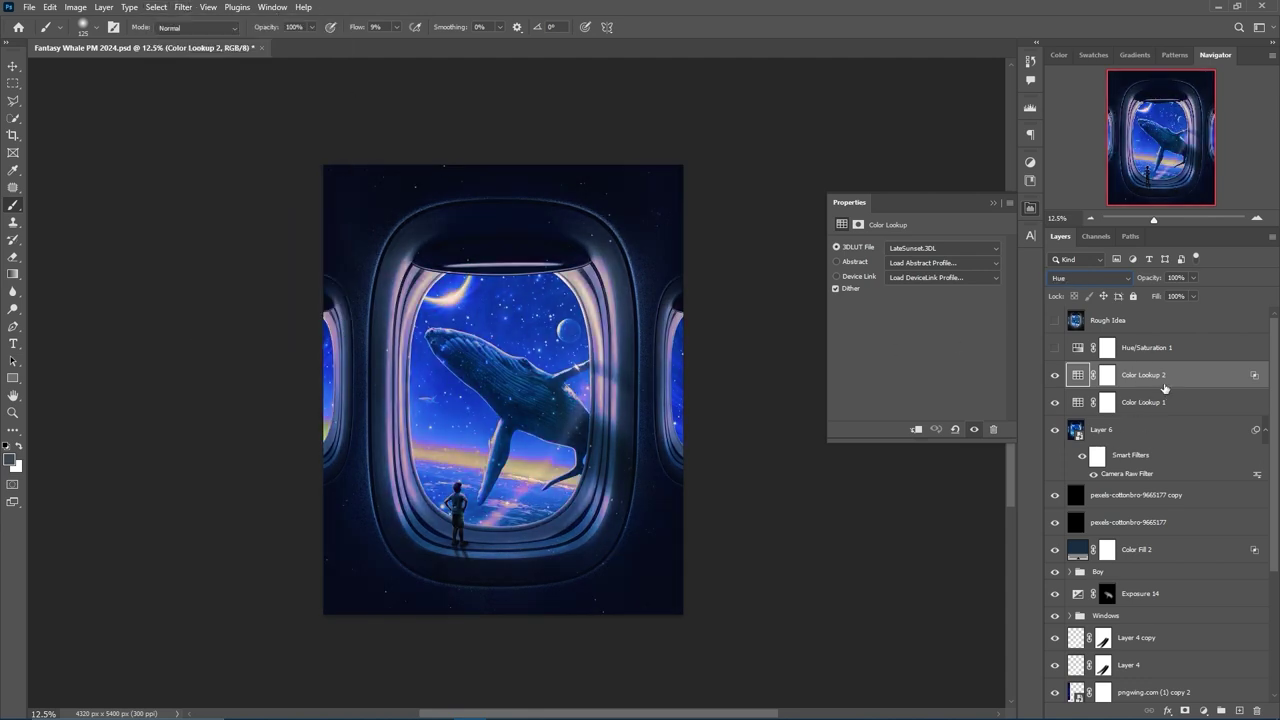
drag(1178, 300, 1196, 296)
click(1107, 375)
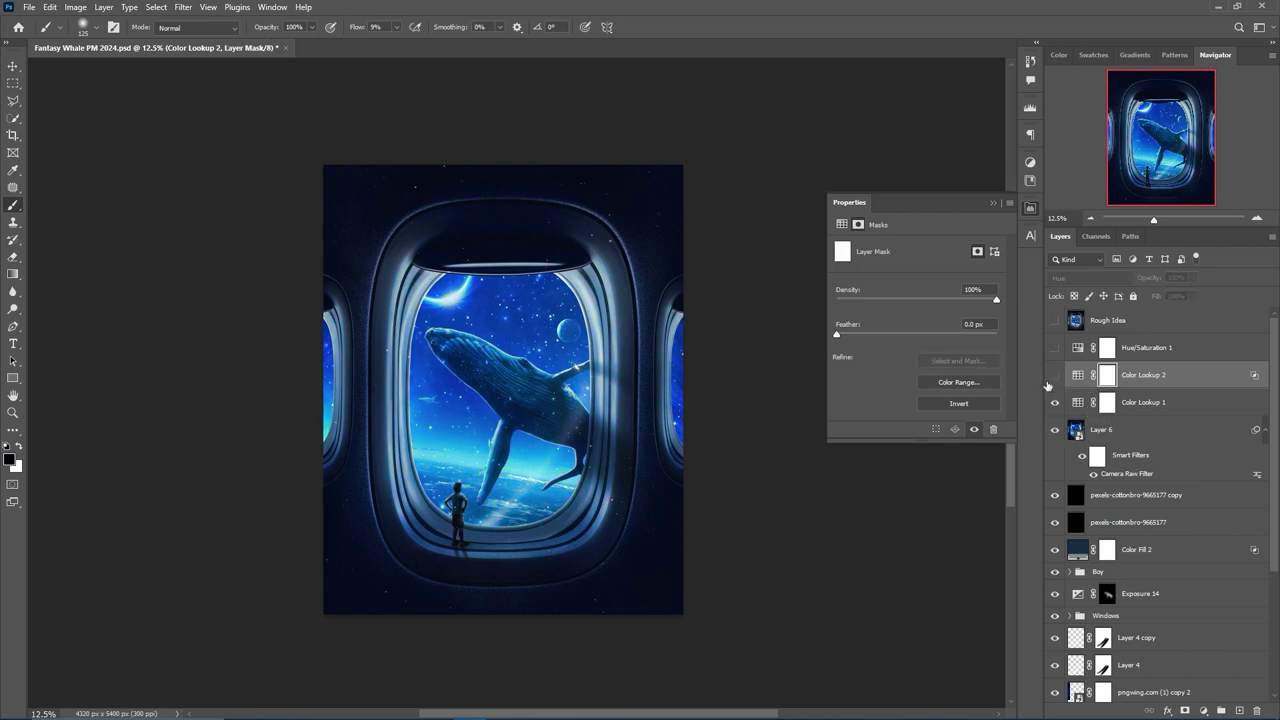
Turn Color Lookup 2 back on and paint black on its mask to remove the sunset look from the horizon.
click(1054, 375)
key(ctrl+plus)
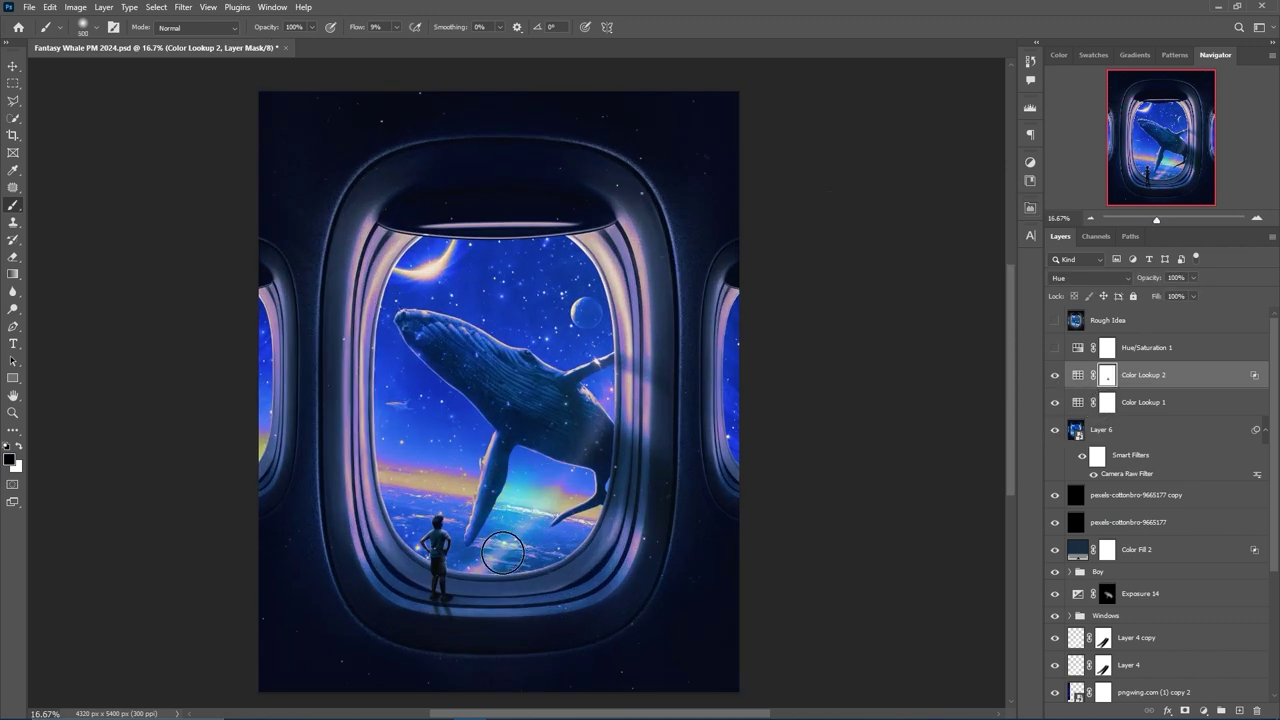
drag(478, 490, 466, 487)
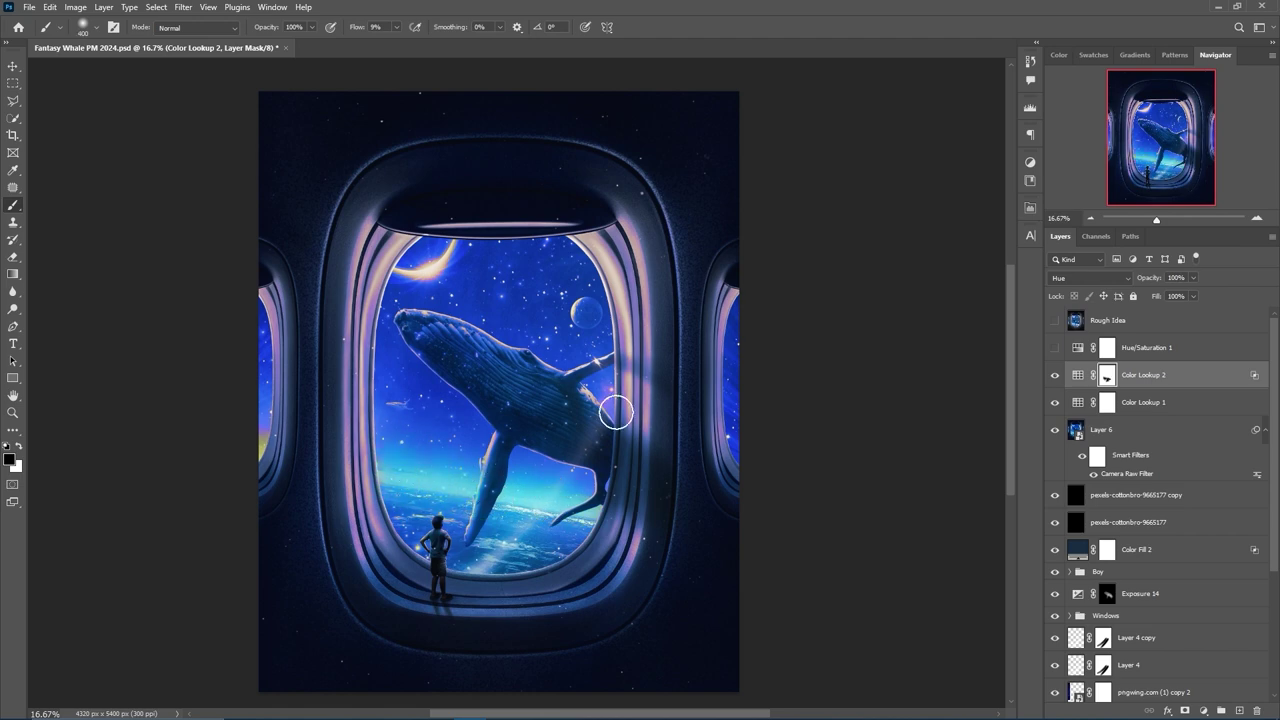
scroll(517, 505, left, 2)
scroll(414, 500, up, 1)
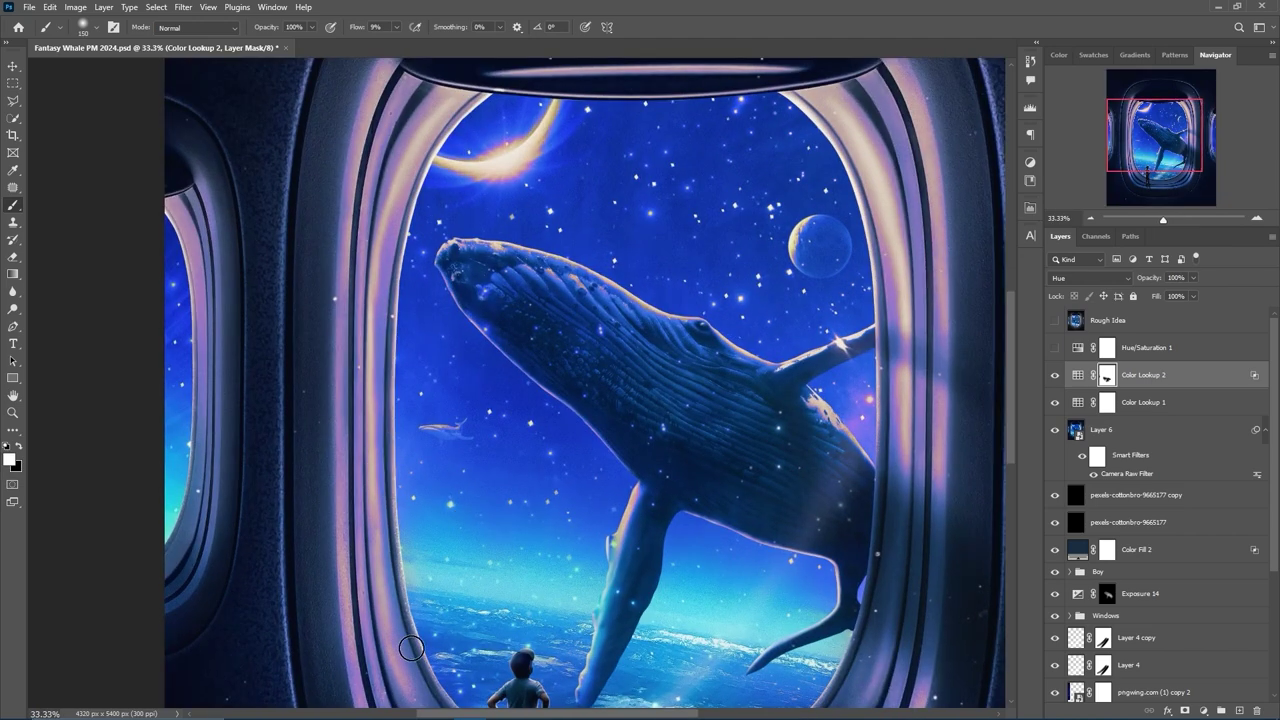
scroll(386, 486, up, 1)
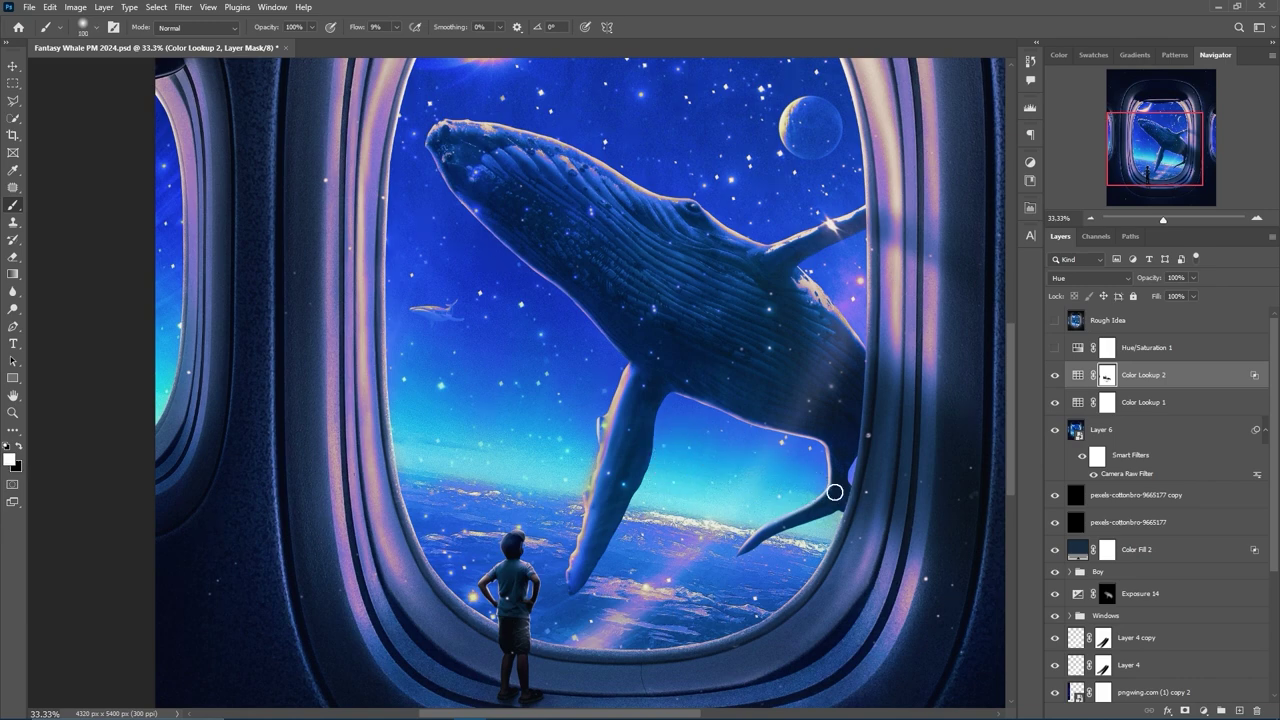
scroll(700, 400, up, 3)
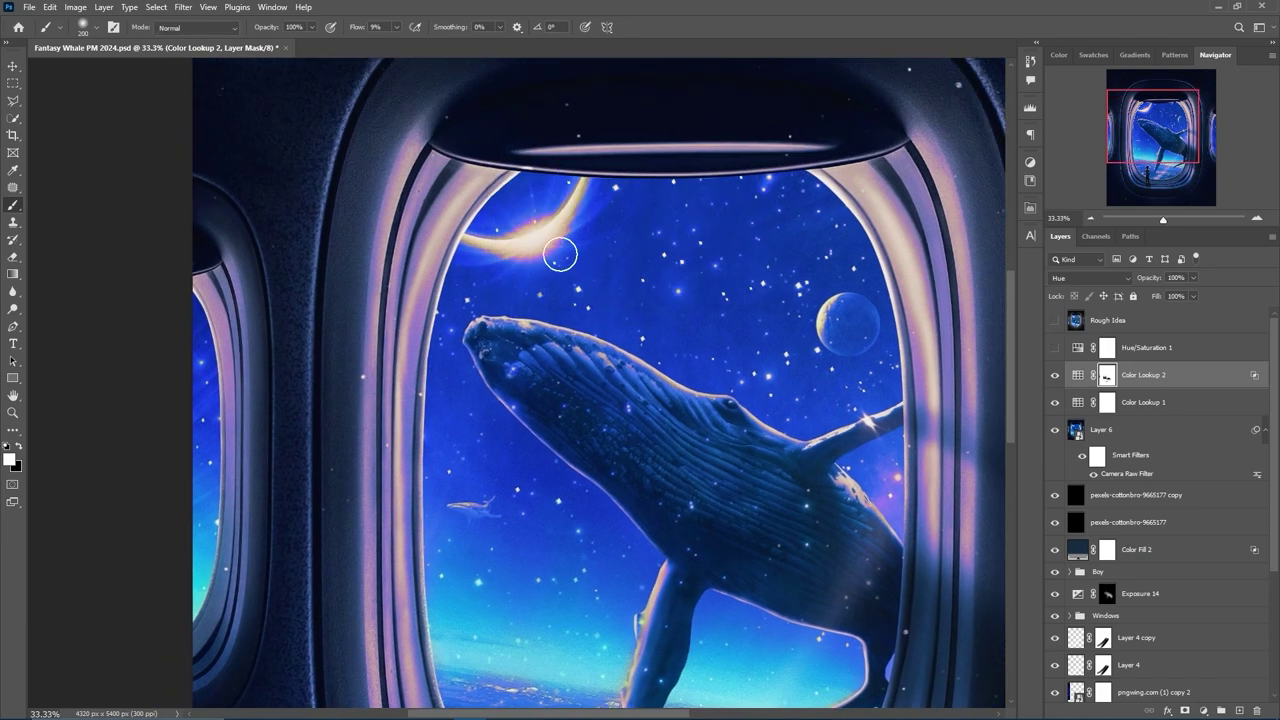
key(ctrl+minus)
key(ctrl+minus)
key(ctrl+minus)
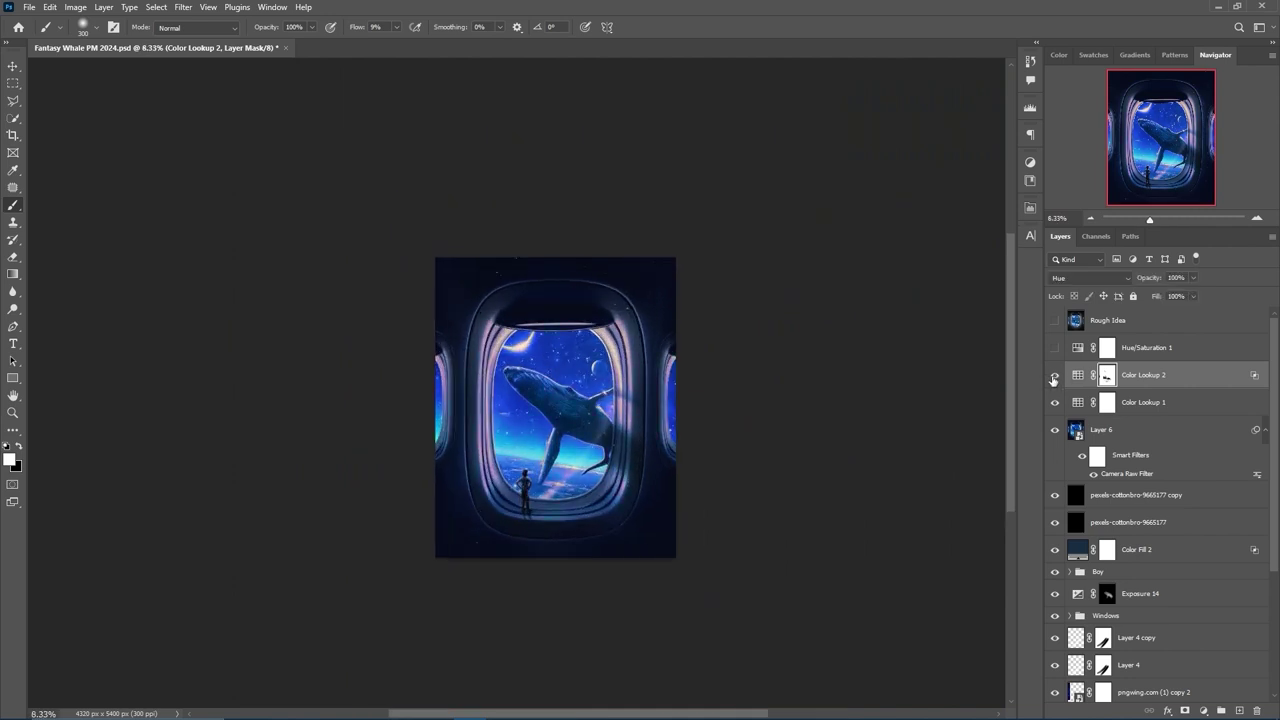
Hide Color Lookup 2, select Color Lookup 1, and stamp all visible layers into a new layer.
click(1055, 375)
click(1140, 402)
key(ctrl+shift+alt+e)
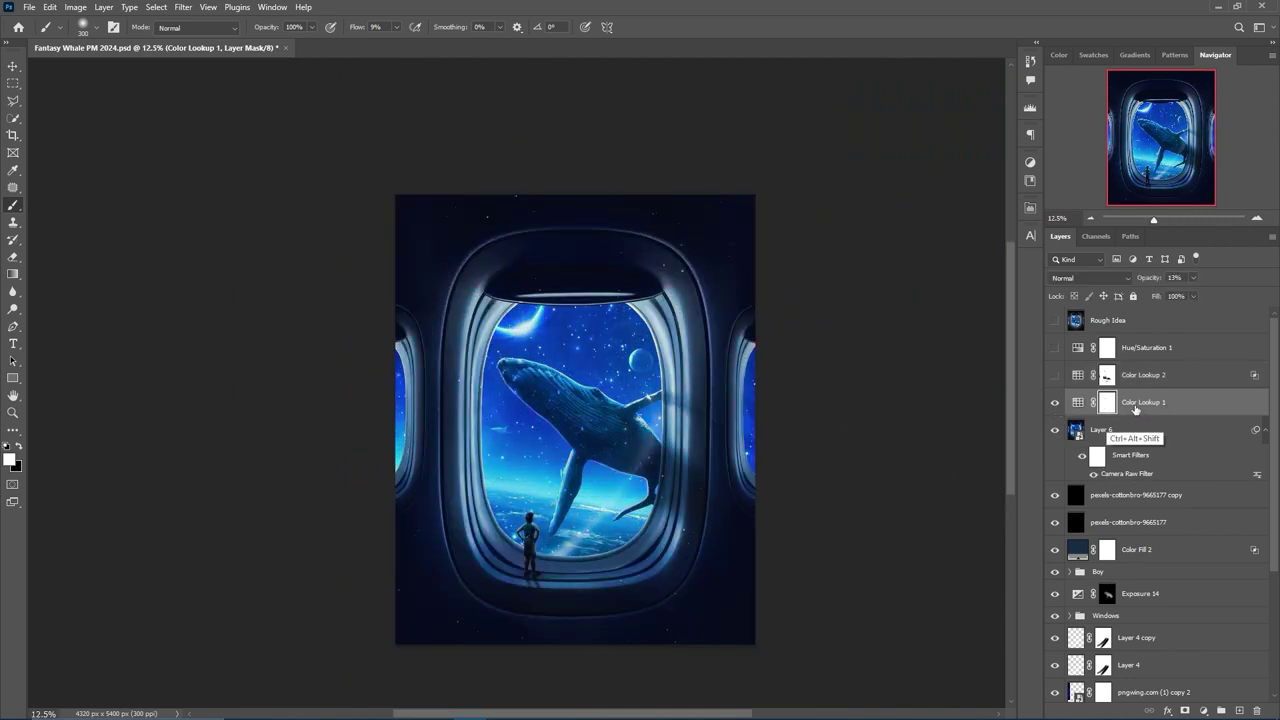
Desaturate stamped Layer 7 with Hue/Saturation -43 and set it to Screen at about 20% opacity.
click(183, 7)
click(208, 118)
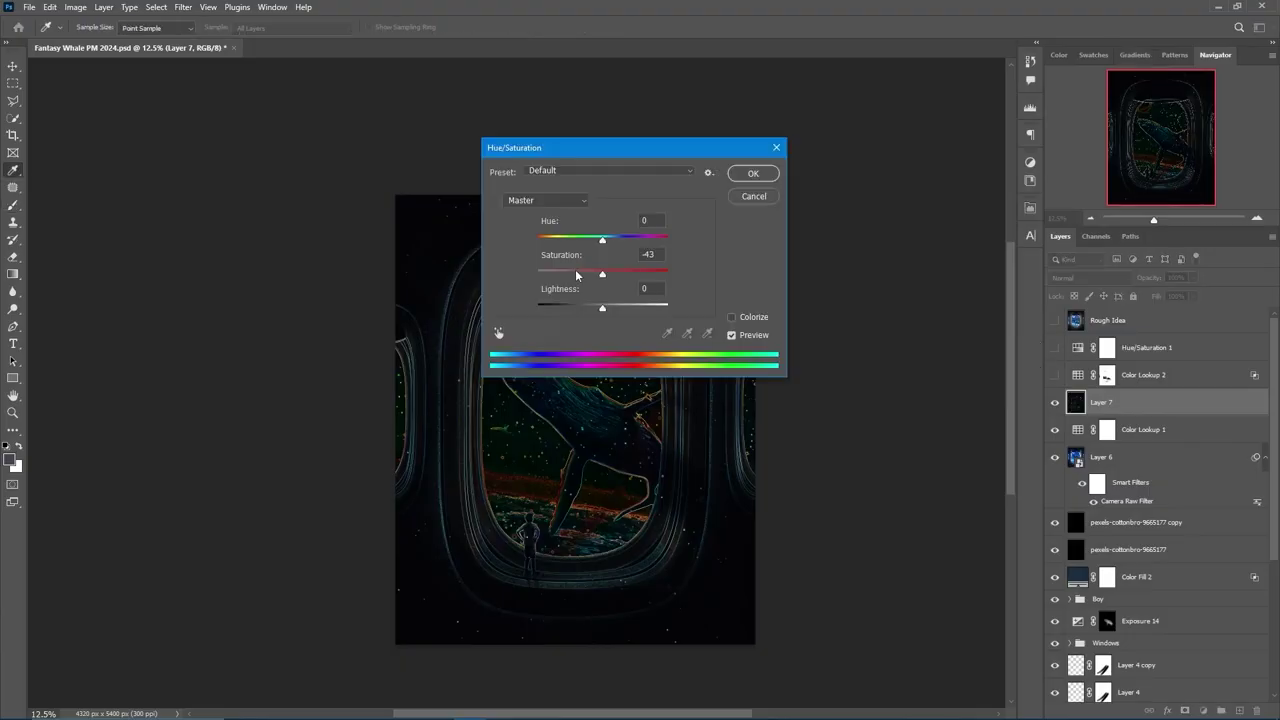
click(1090, 277)
click(1070, 406)
drag(1193, 277, 1145, 296)
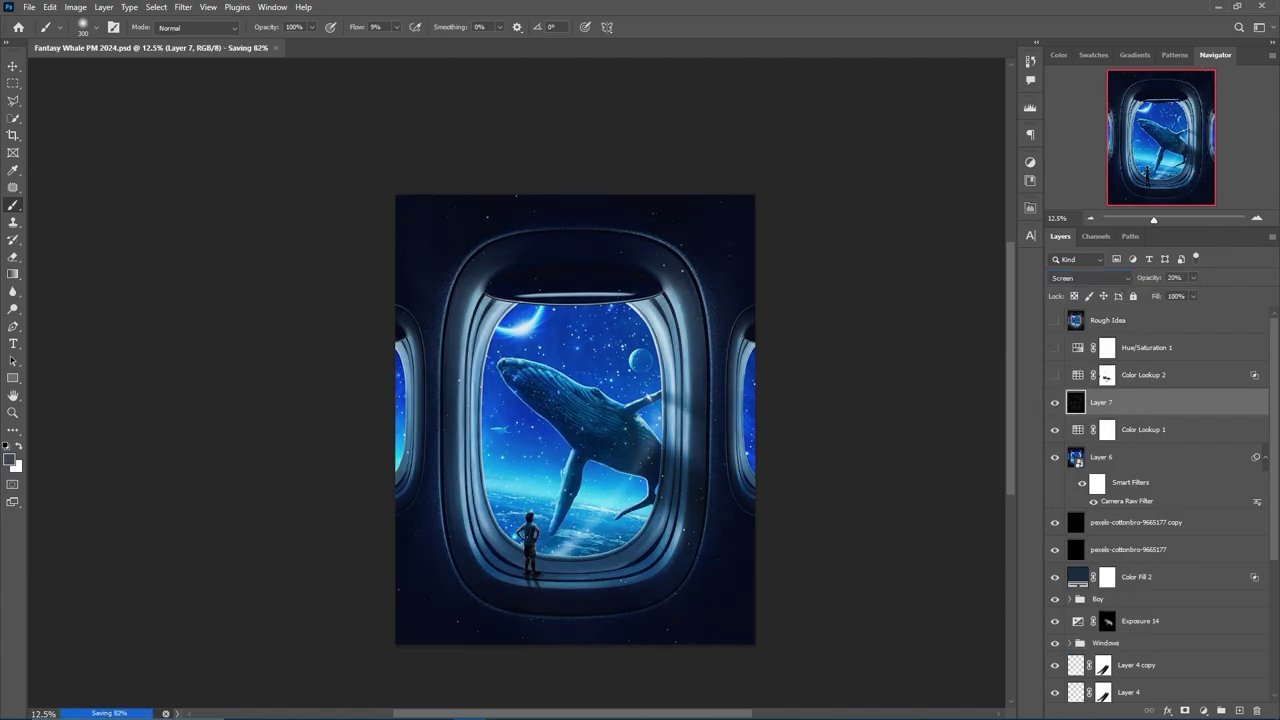